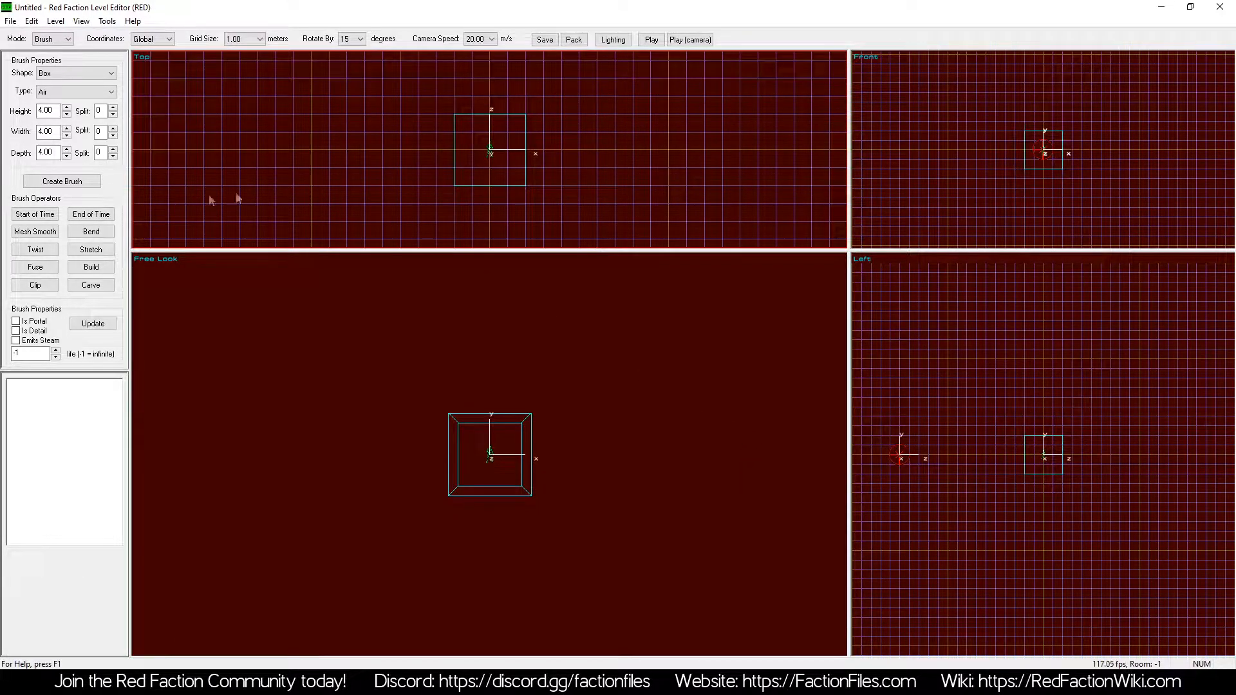
Switch the editor to Object mode and expand the Event category of the object tree.
left_click(53, 39)
left_click(48, 83)
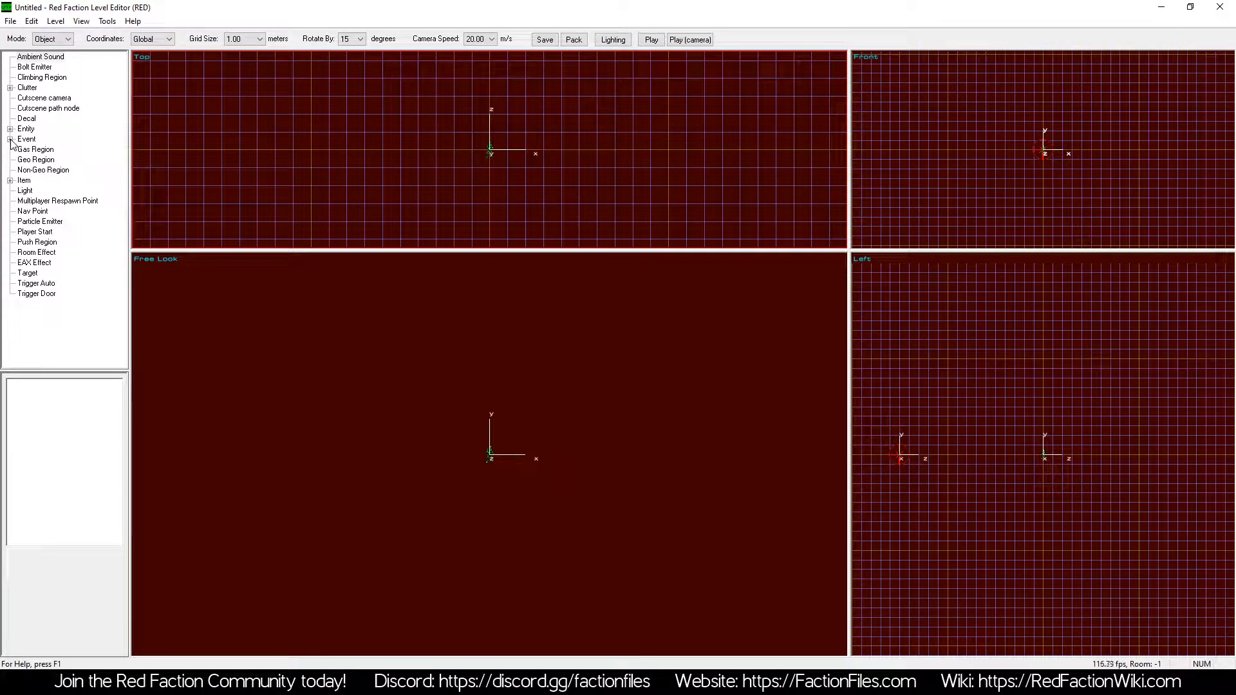
left_click(11, 140)
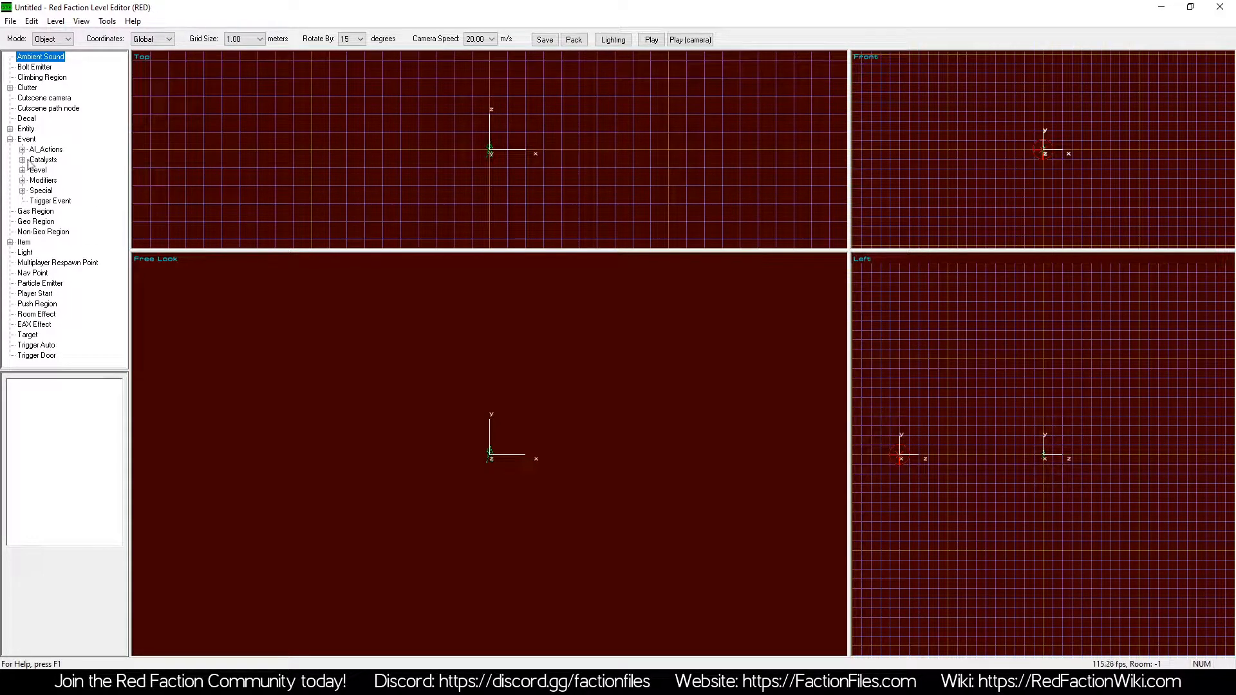
Examine the event types offered in the AI_Actions, Level and Modifiers groups, then collapse the groups.
left_click(187, 178)
left_click(23, 170)
left_click(34, 118)
left_click(34, 119)
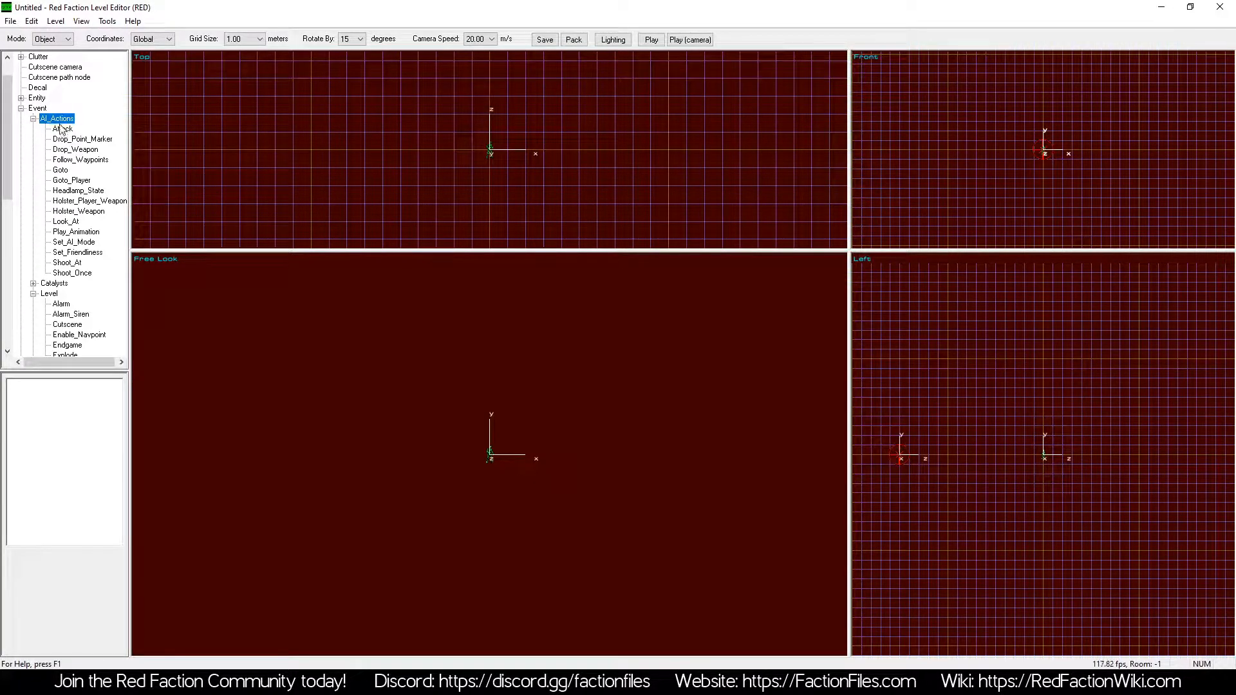
scroll(69, 227, "down", 10)
left_click(80, 77)
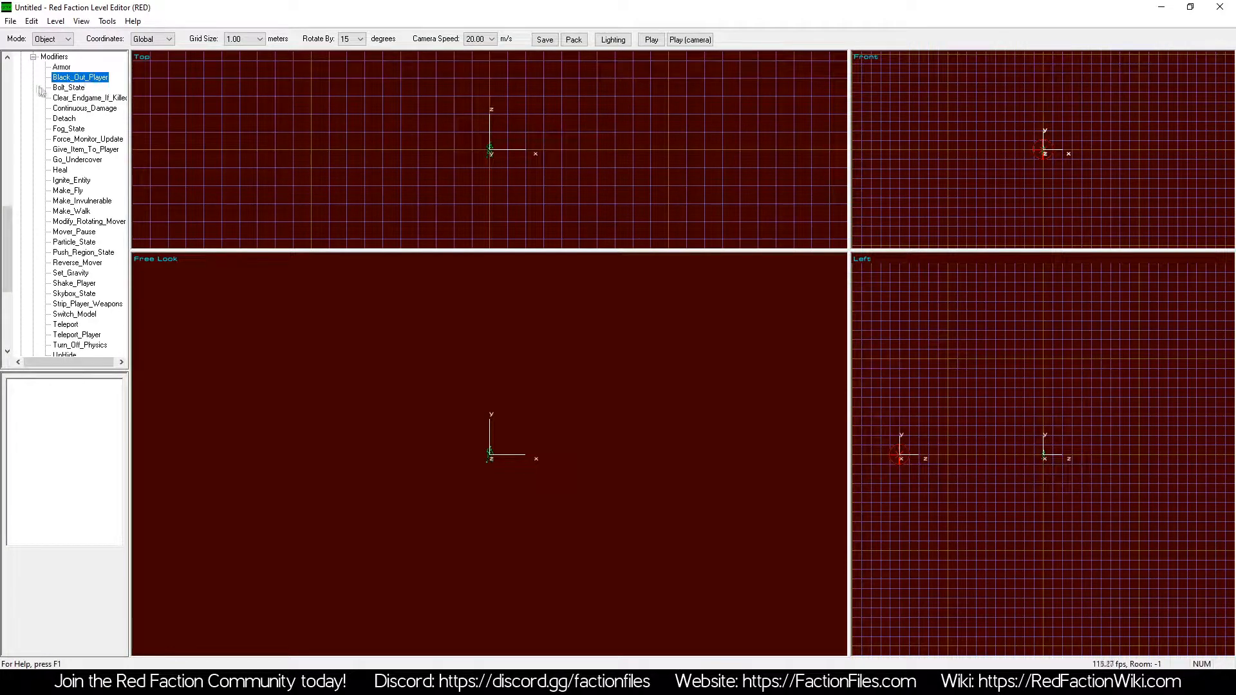
left_click(82, 201)
scroll(91, 293, "down", 2)
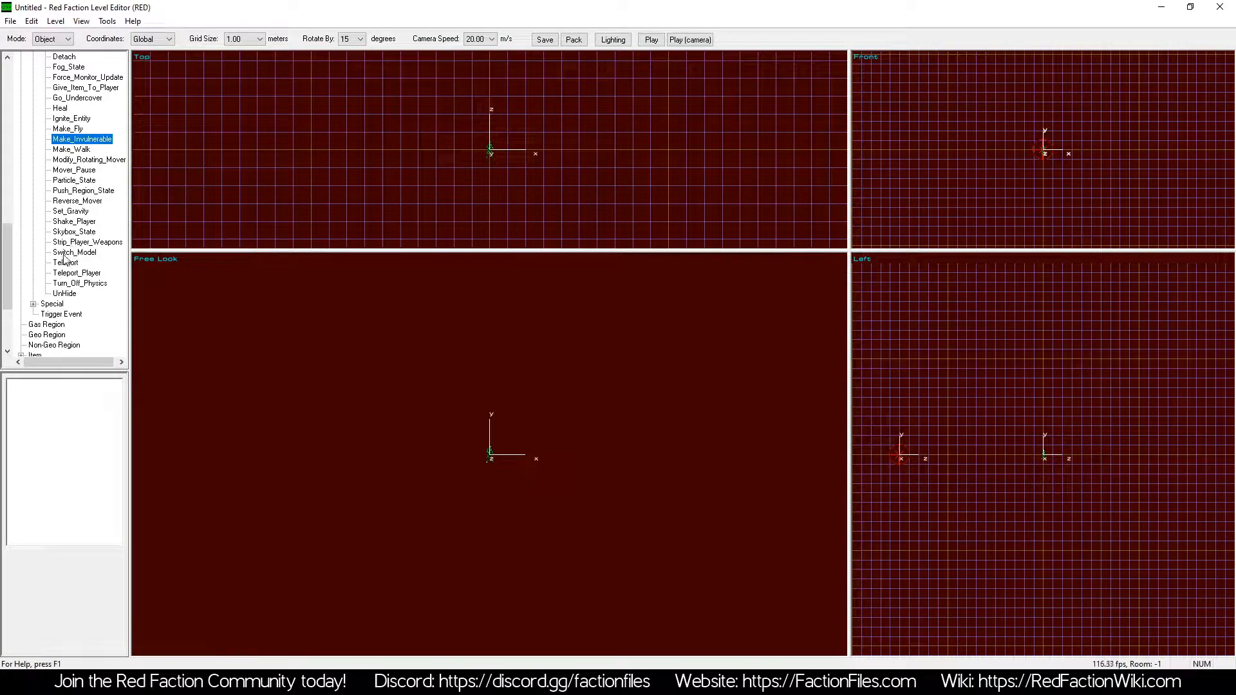
left_click(64, 253)
left_click(81, 273)
scroll(90, 271, "up", 5)
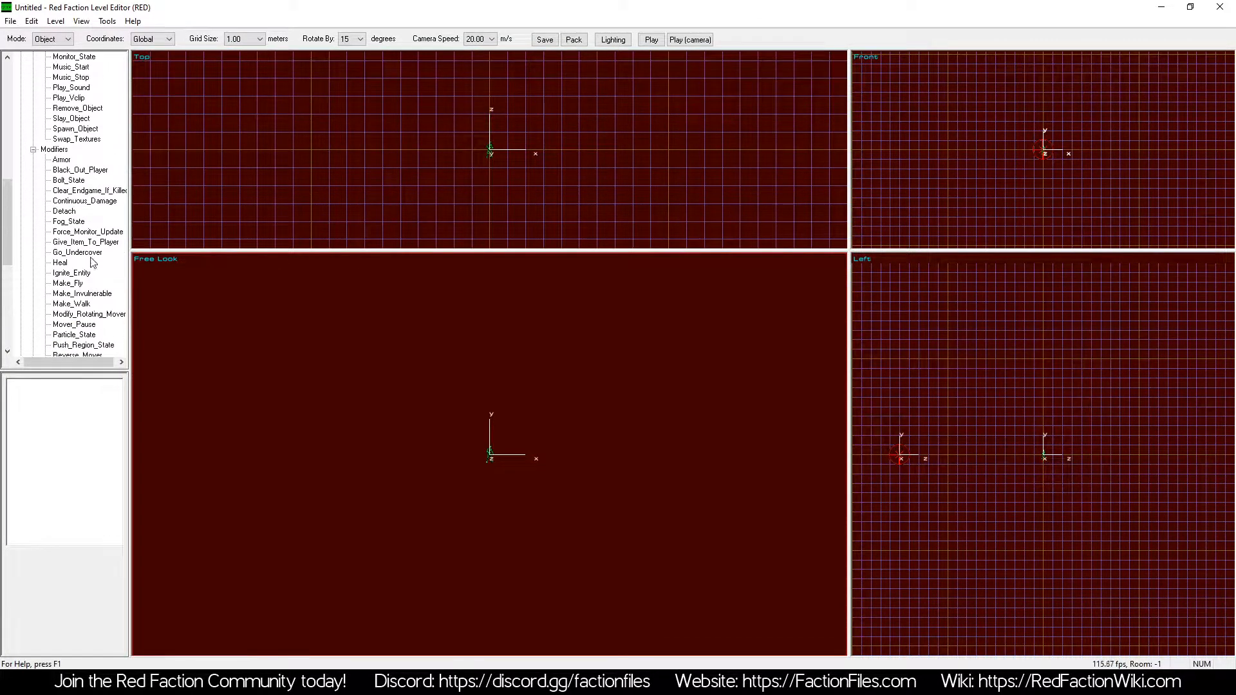
left_click(33, 149)
scroll(39, 174, "up", 10)
left_click(34, 170)
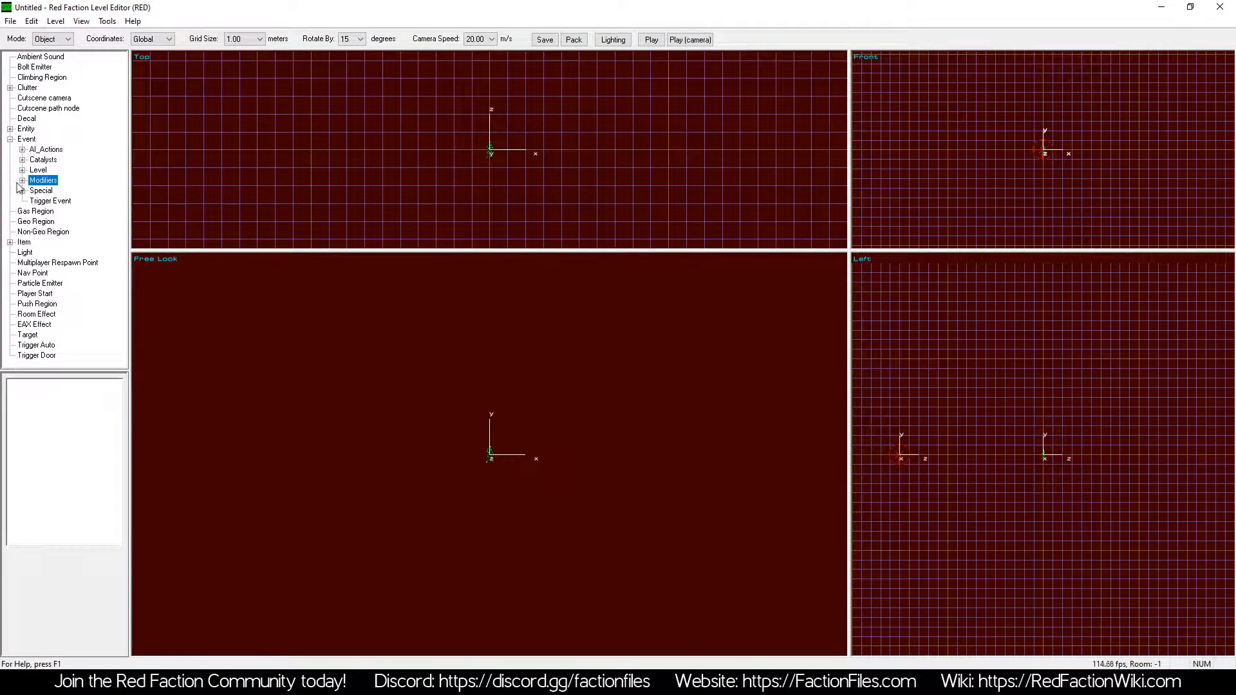
Add a Delay event from the Catalysts group to the level.
left_click(22, 160)
double_click(70, 181)
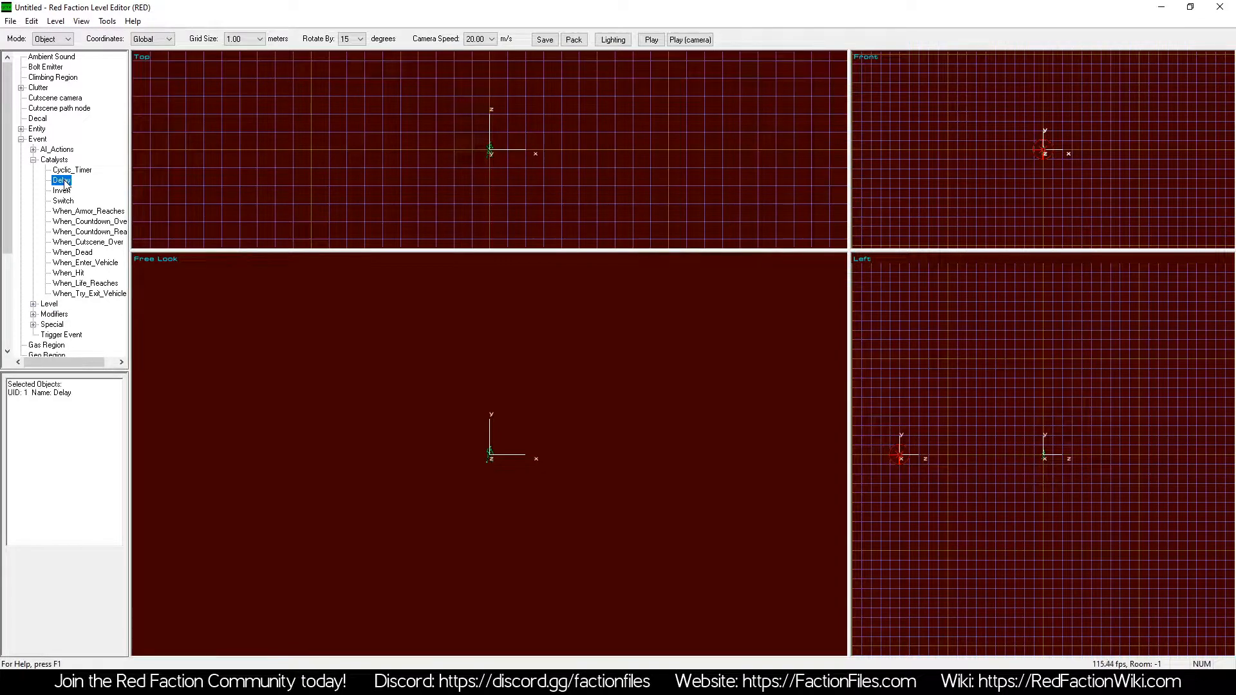
key("z")
key("KP_3")
key("a")
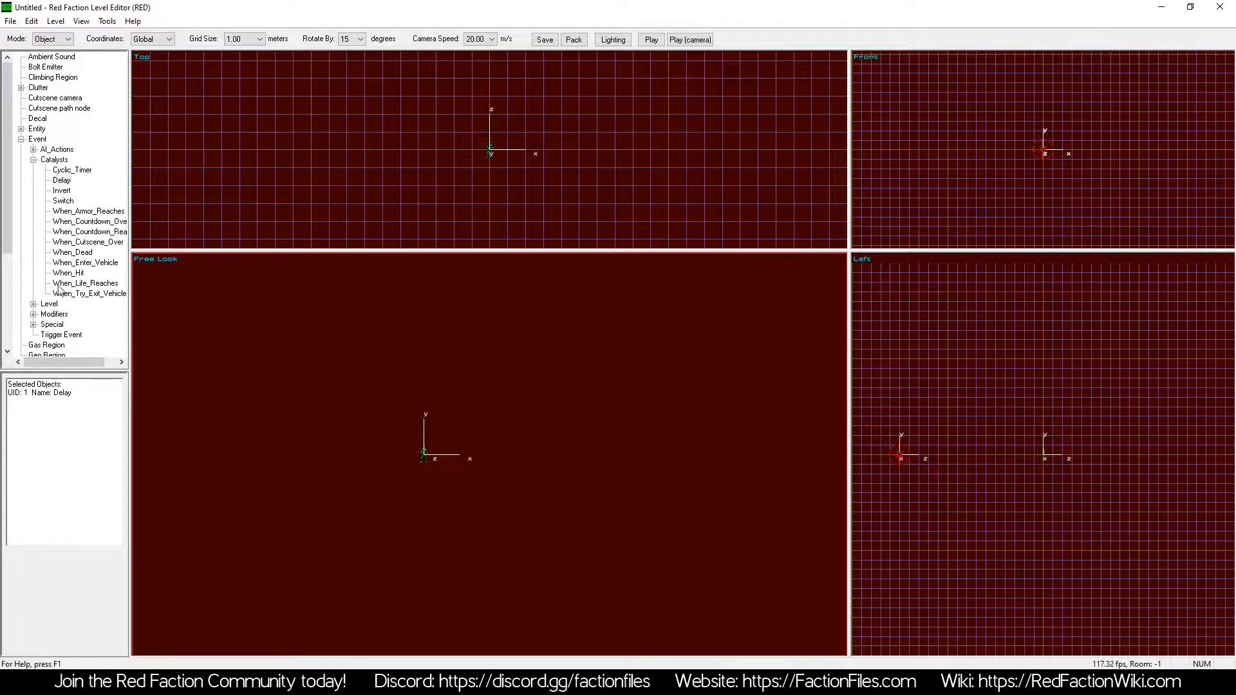
Add an Explode event from the Level group on the positive X side of the Delay event.
left_click(34, 304)
left_click(71, 200)
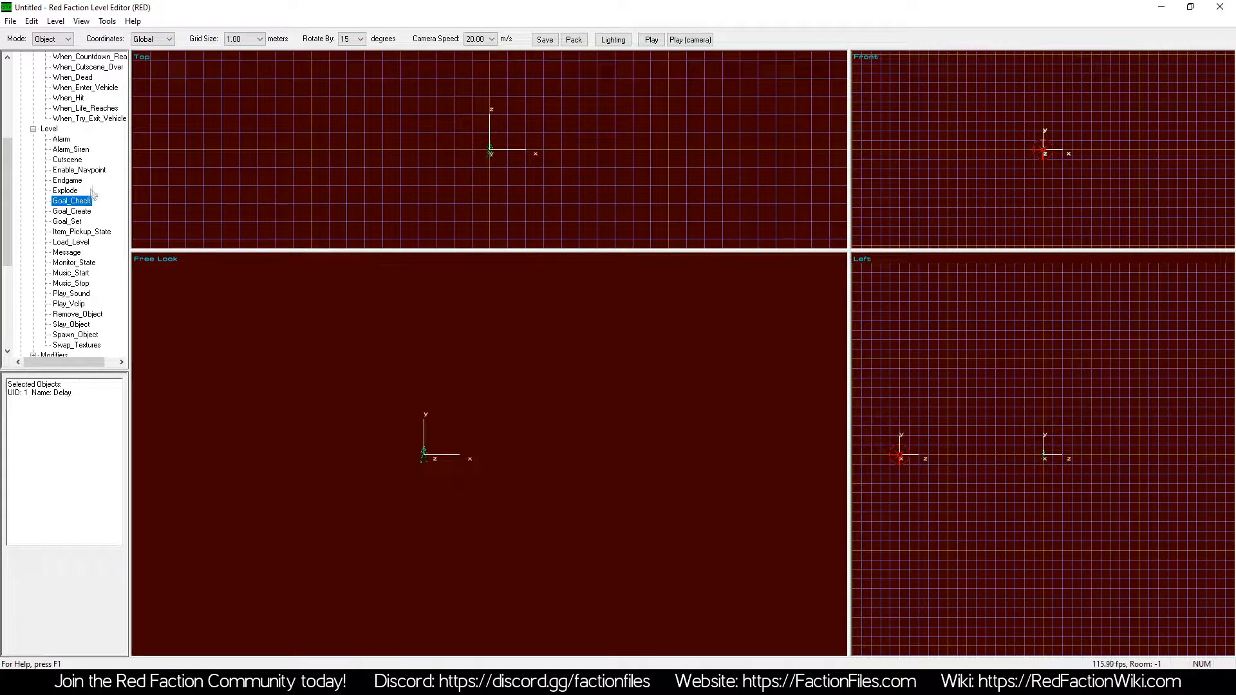
left_click(68, 180)
double_click(64, 190)
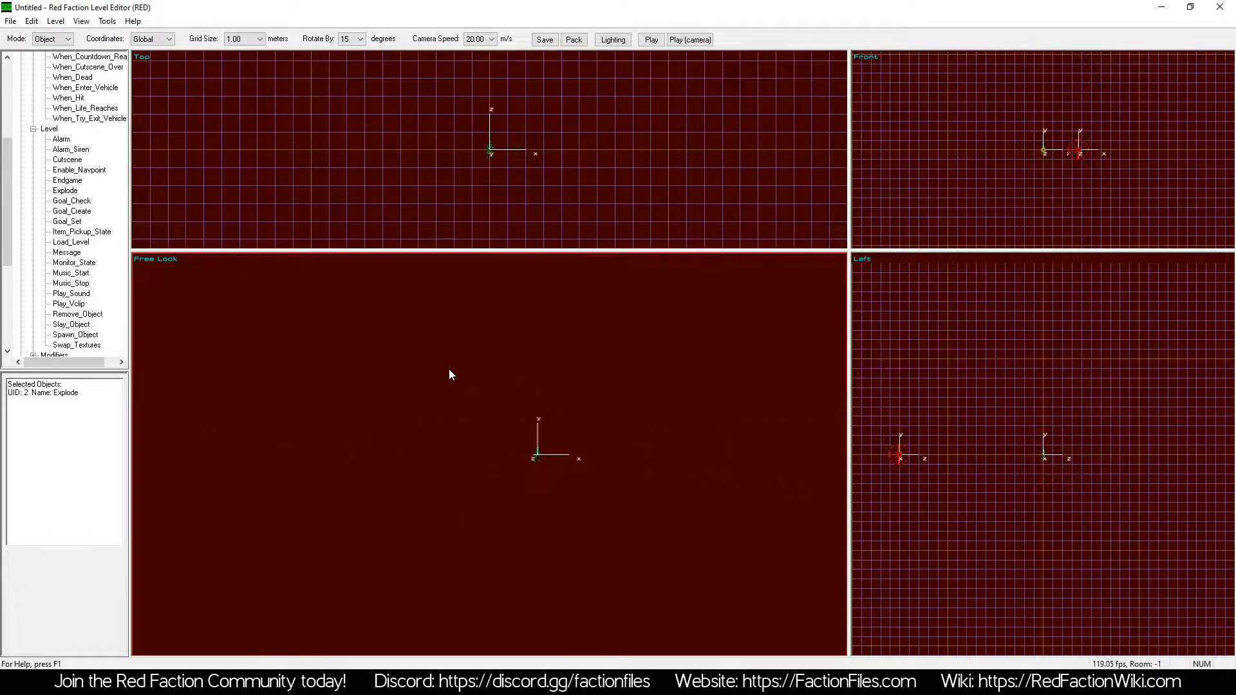
Add a Trigger Door object on the negative X side of the Delay event, in line with both events.
scroll(56, 348, "down", 6)
double_click(56, 348)
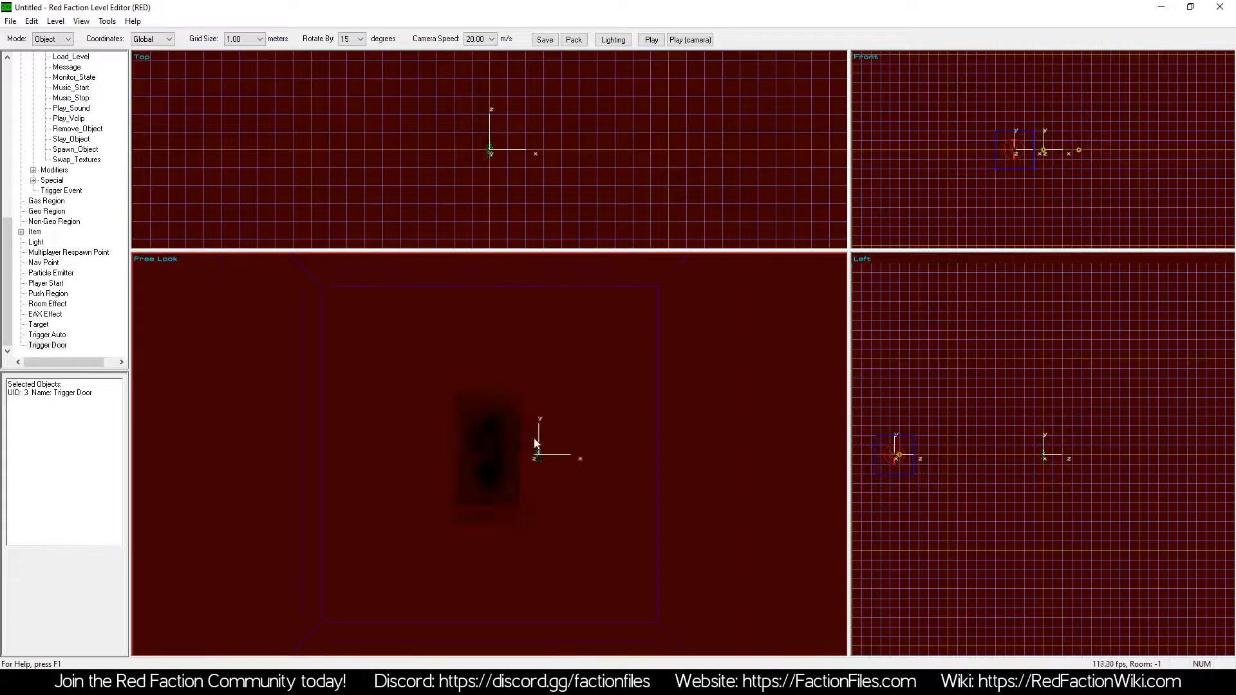
left_click(351, 415)
key("z")
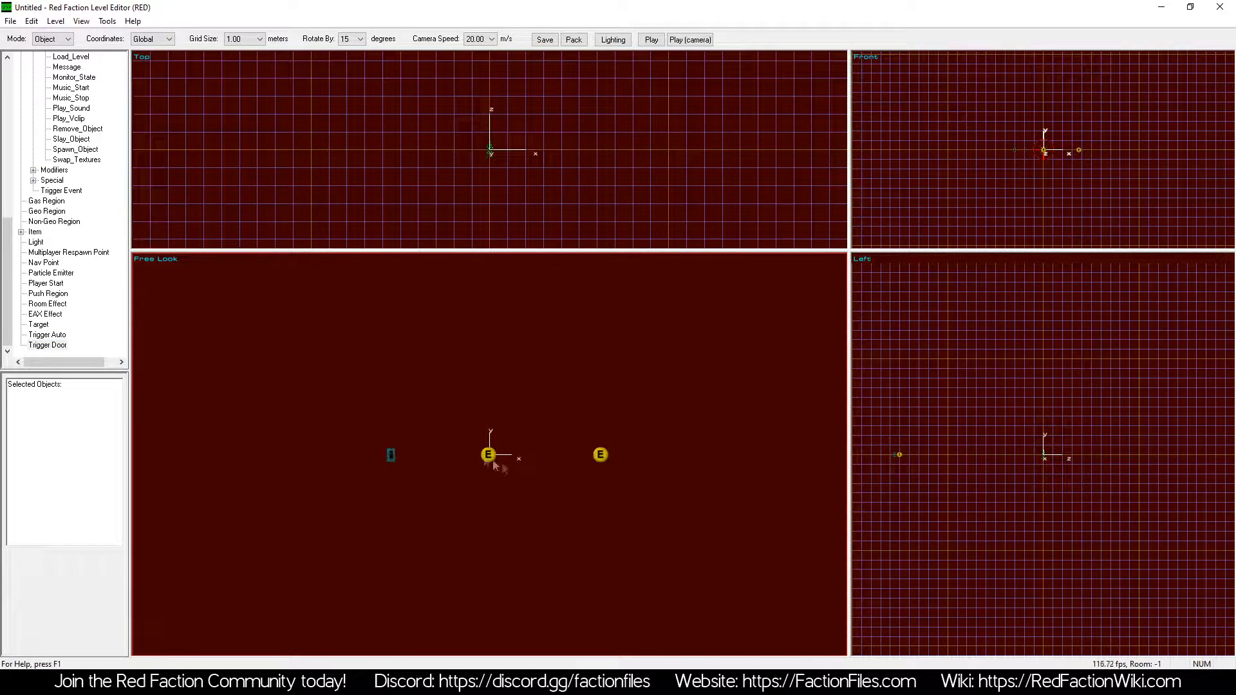
left_click_drag(598, 495, 321, 414)
key("a")
key("a")
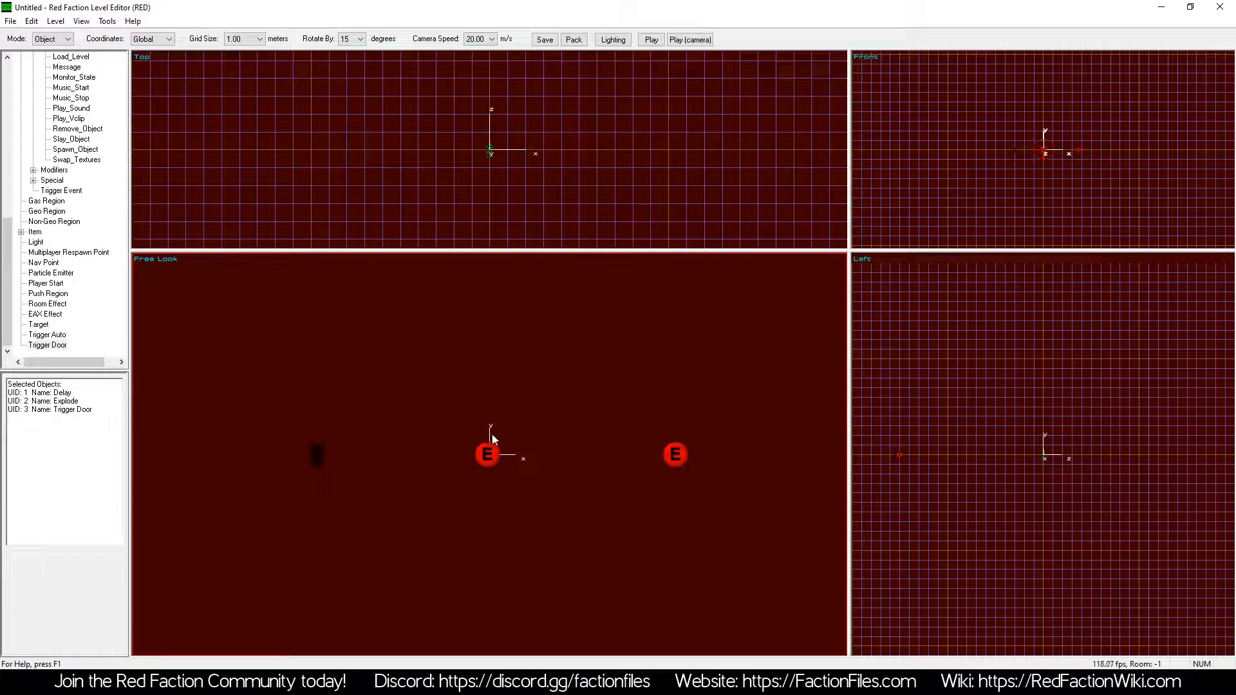
left_click(518, 461)
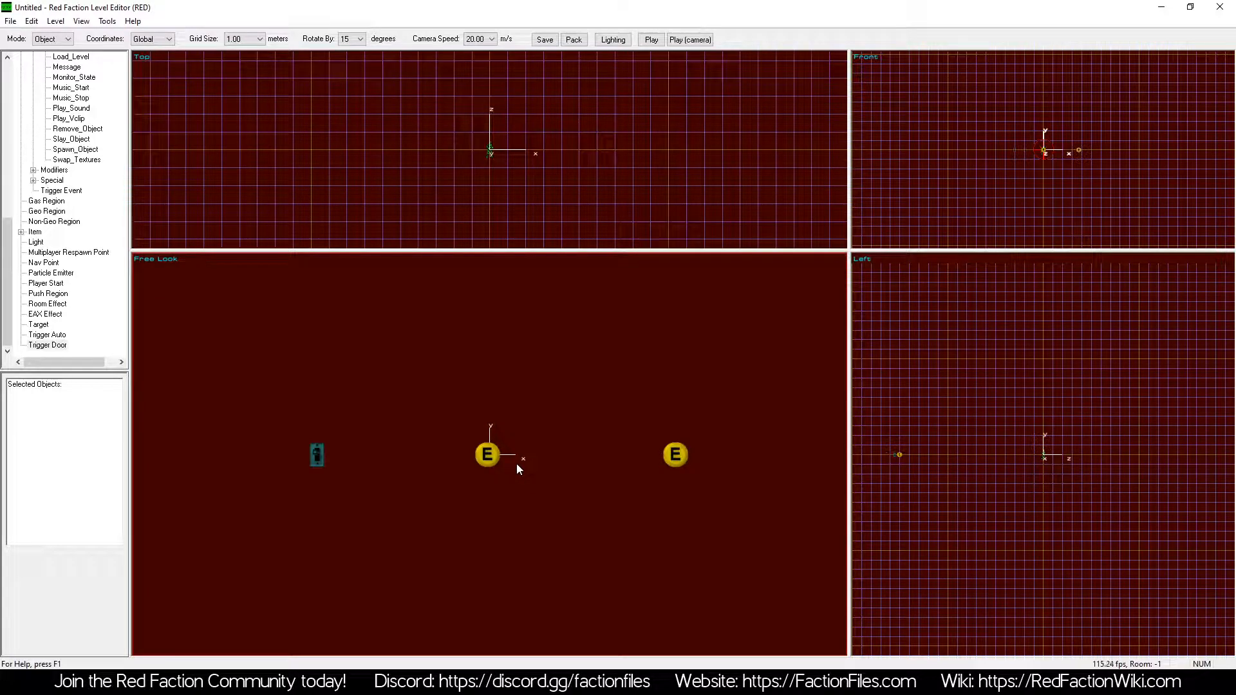
Create a link from the Trigger Door to the Delay event.
left_click(348, 443)
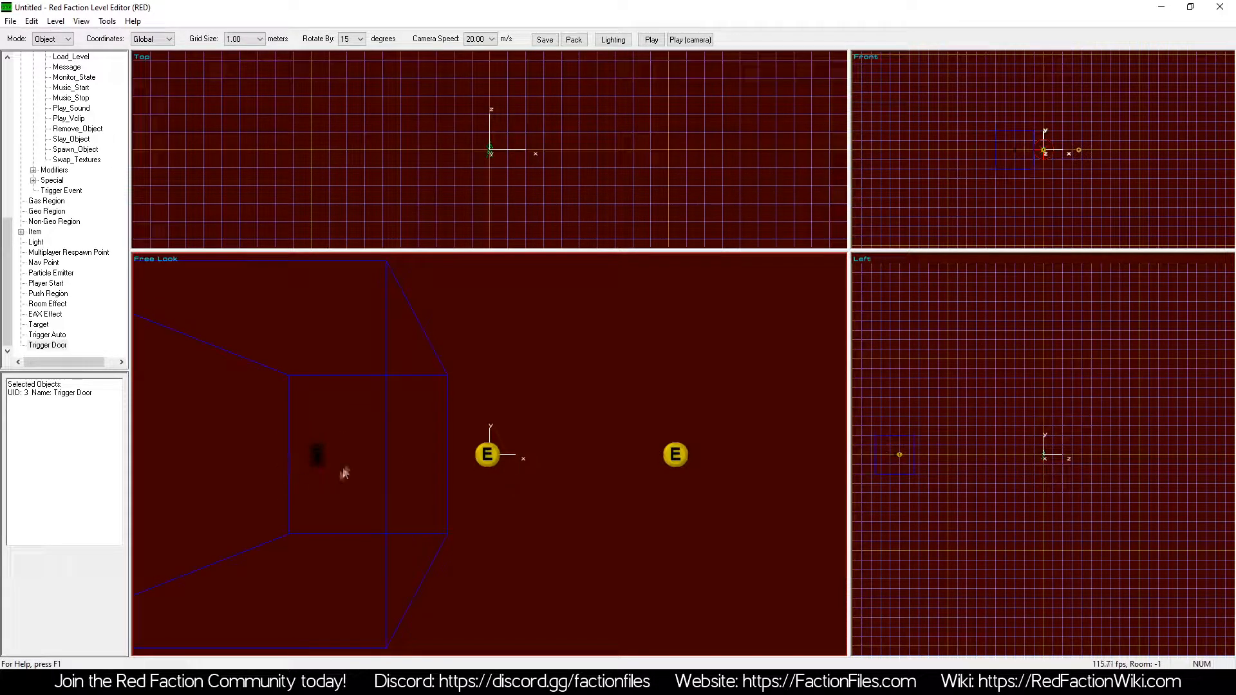
left_click(488, 455, "ctrl")
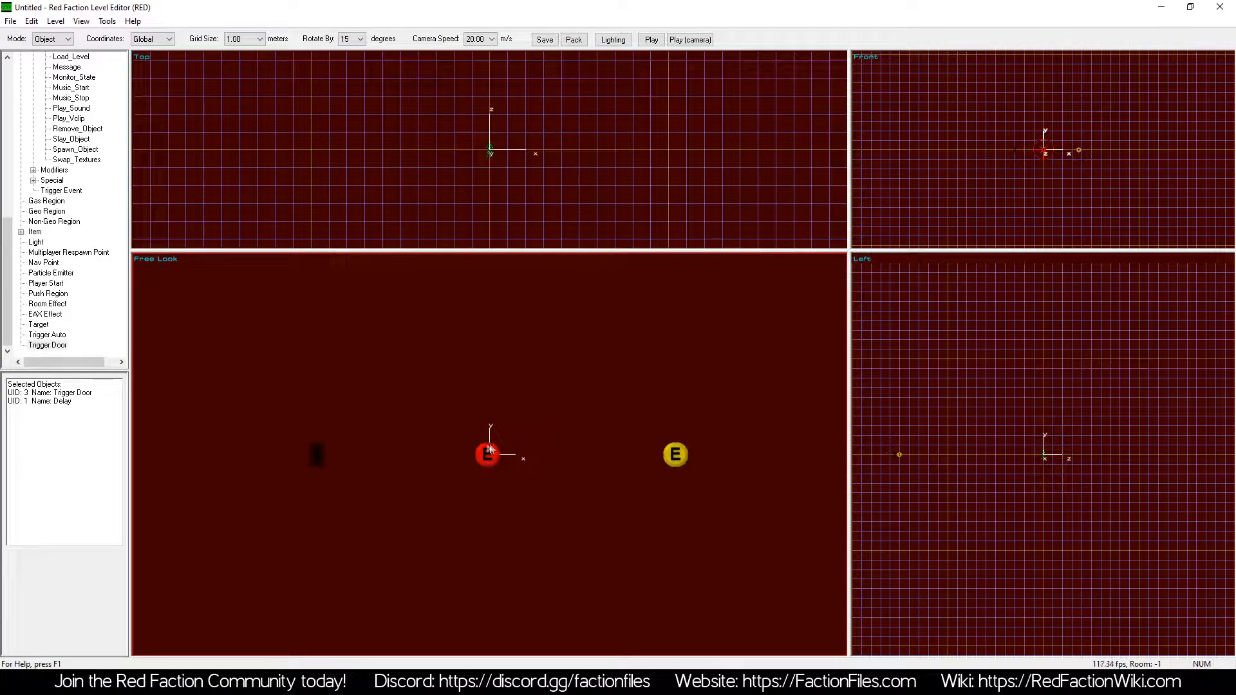
key("k")
left_click(510, 417)
left_click_drag(279, 422, 638, 517)
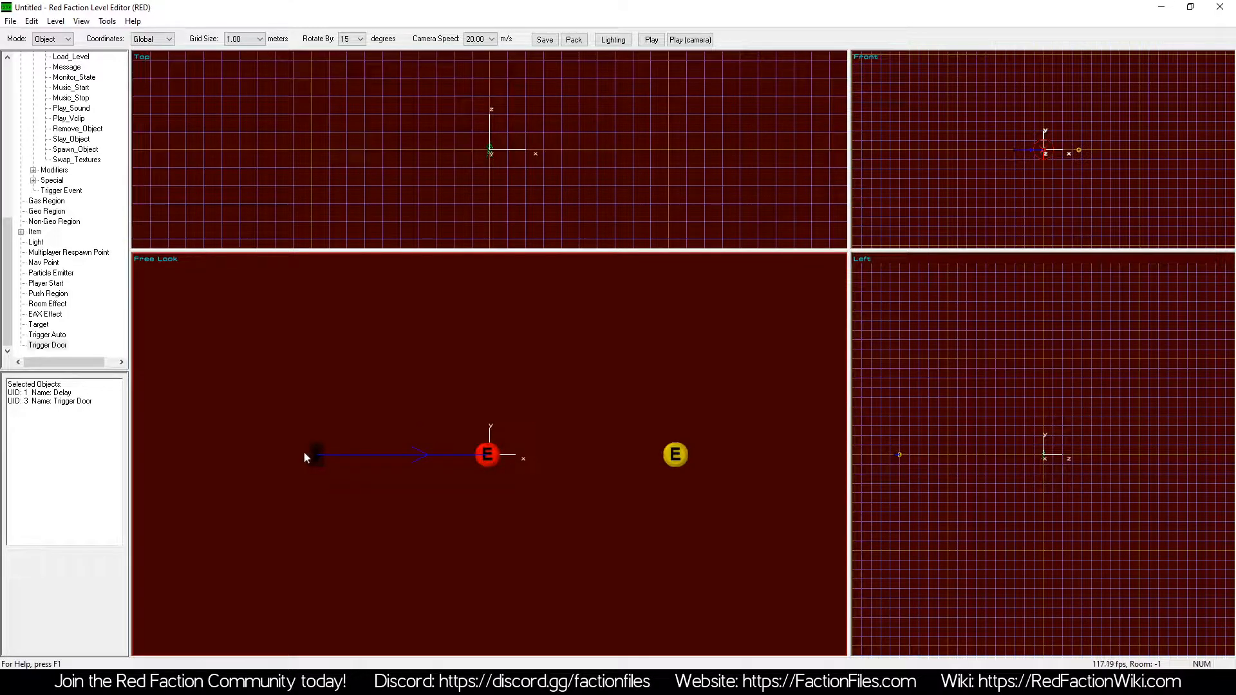
Create a link from the Delay event to the Explode event.
left_click(460, 435)
left_click(641, 416, "ctrl")
key("k")
left_click(547, 422)
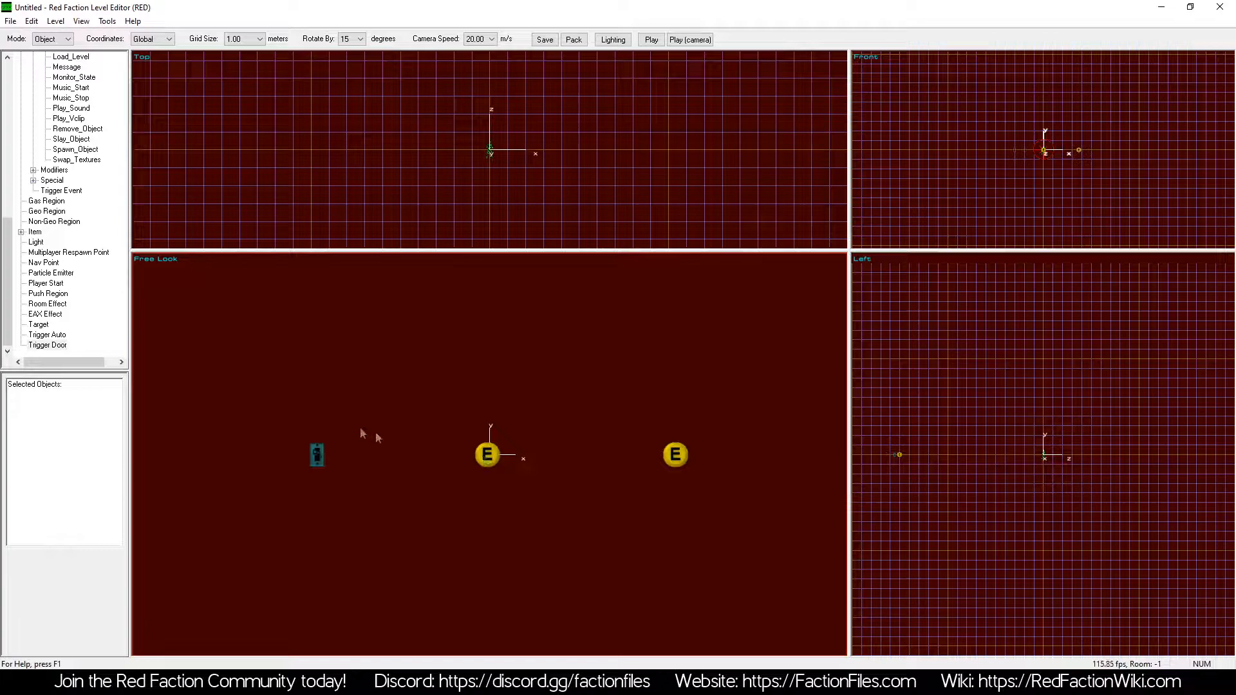
Examine the links along the chain of Trigger Door, Delay and Explode by selecting the objects together and individually.
key("ctrl+a")
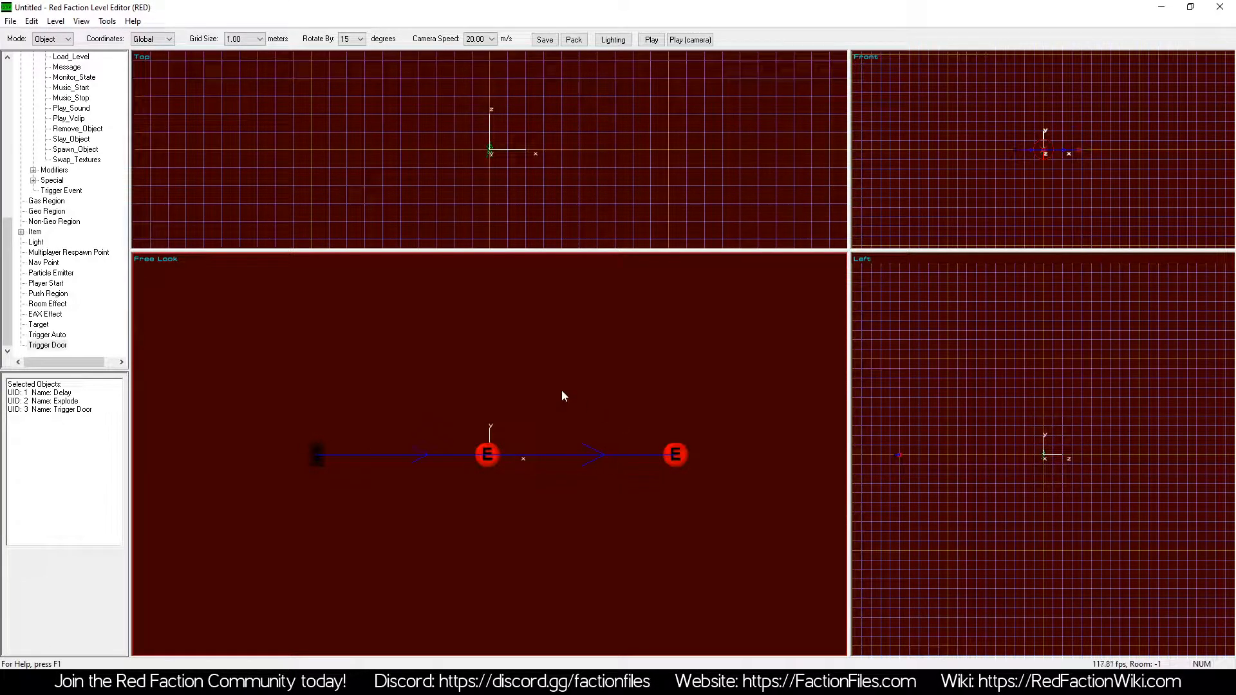
left_click(607, 406)
left_click(675, 449)
left_click(646, 402)
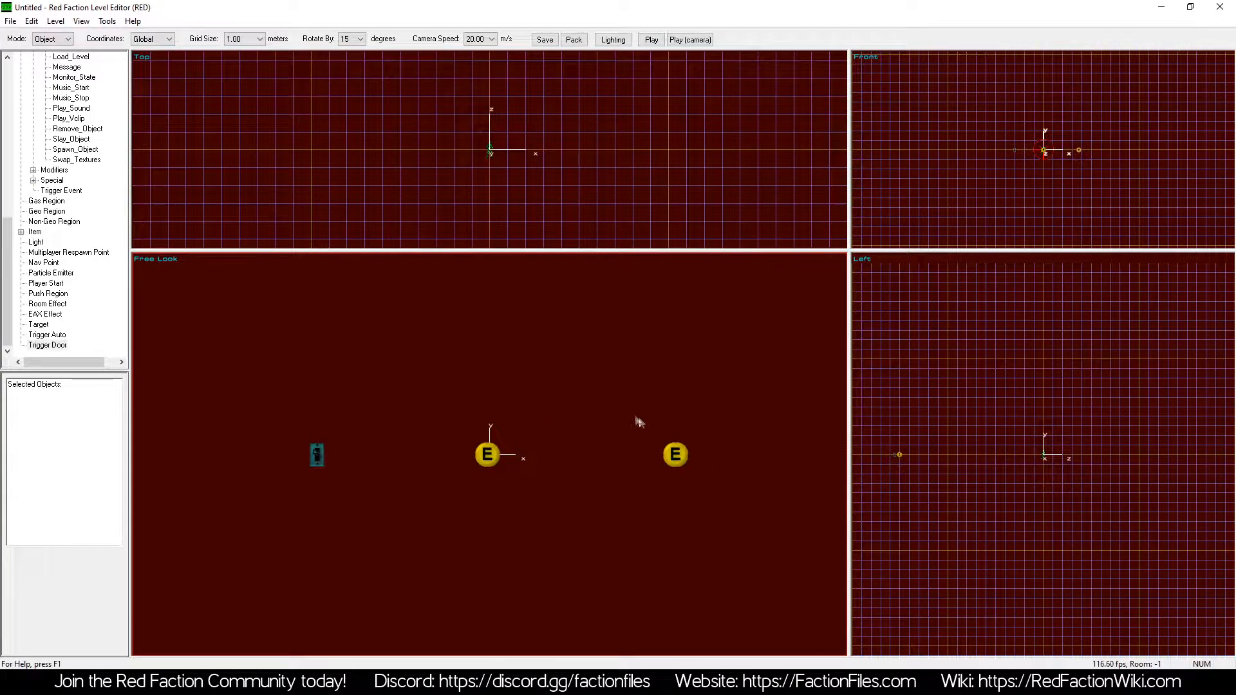
left_click(674, 452)
left_click(405, 414)
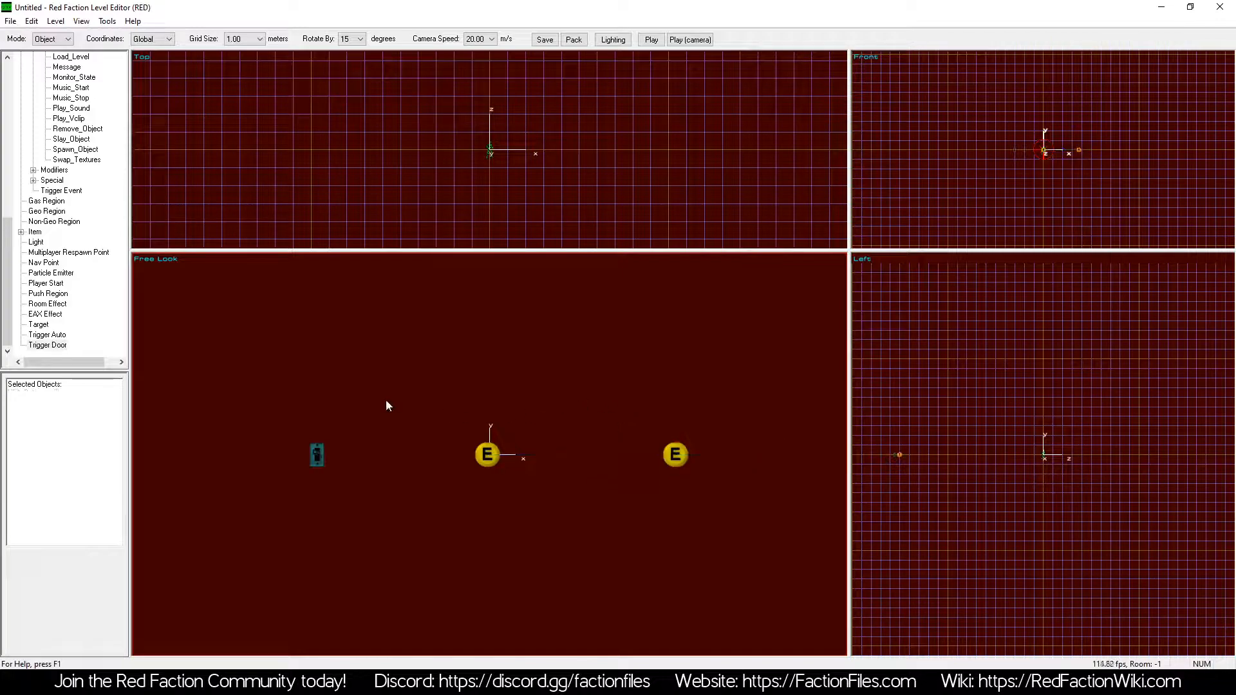
left_click(317, 455)
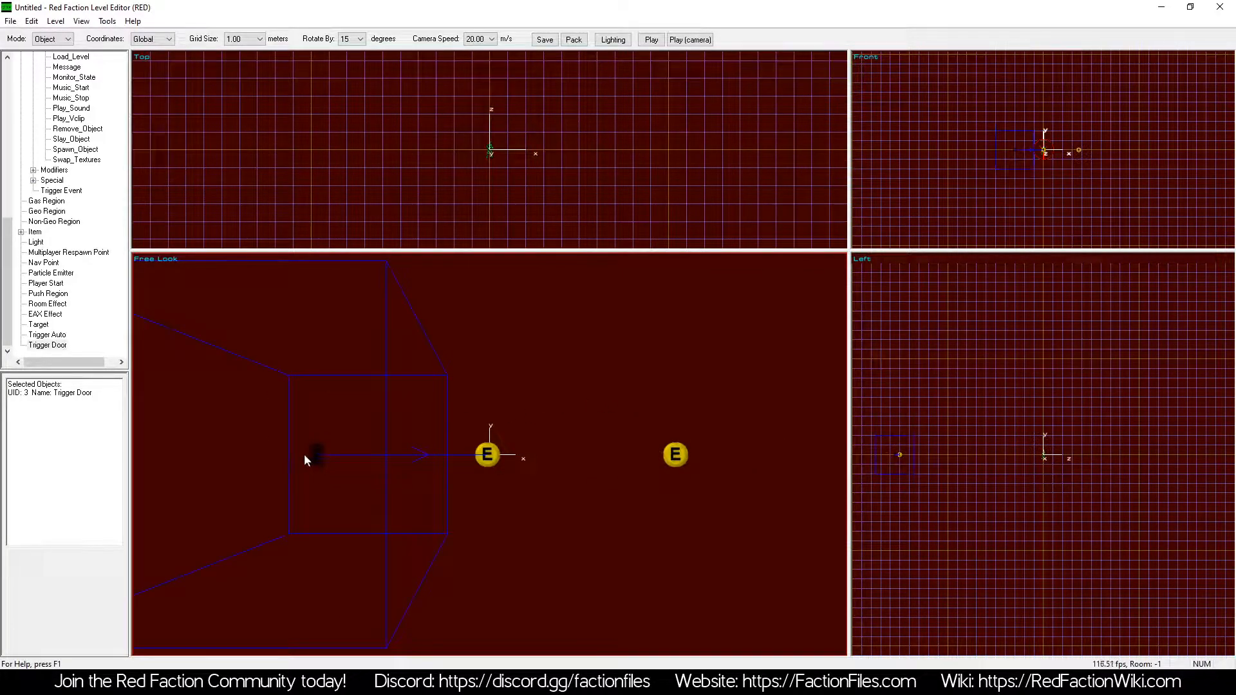
left_click(488, 453)
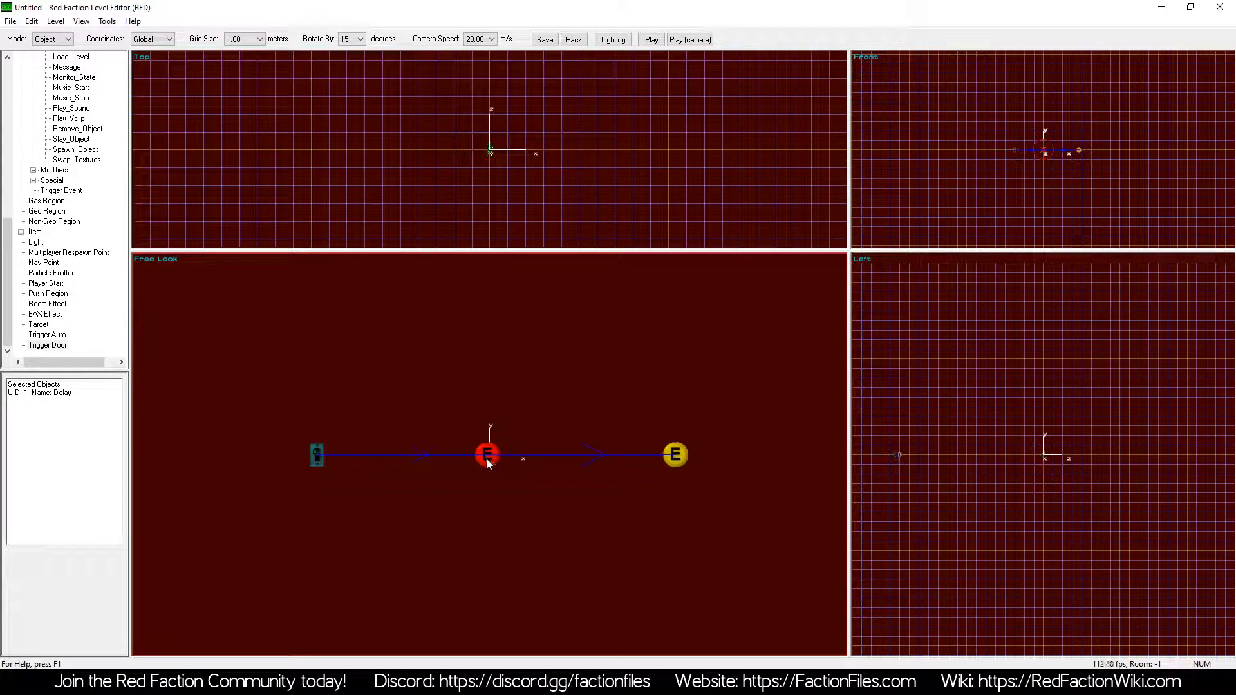
Check the delay time in the Delay event's properties and inspect the link to the Explode event.
right_click(484, 442)
left_click(515, 558)
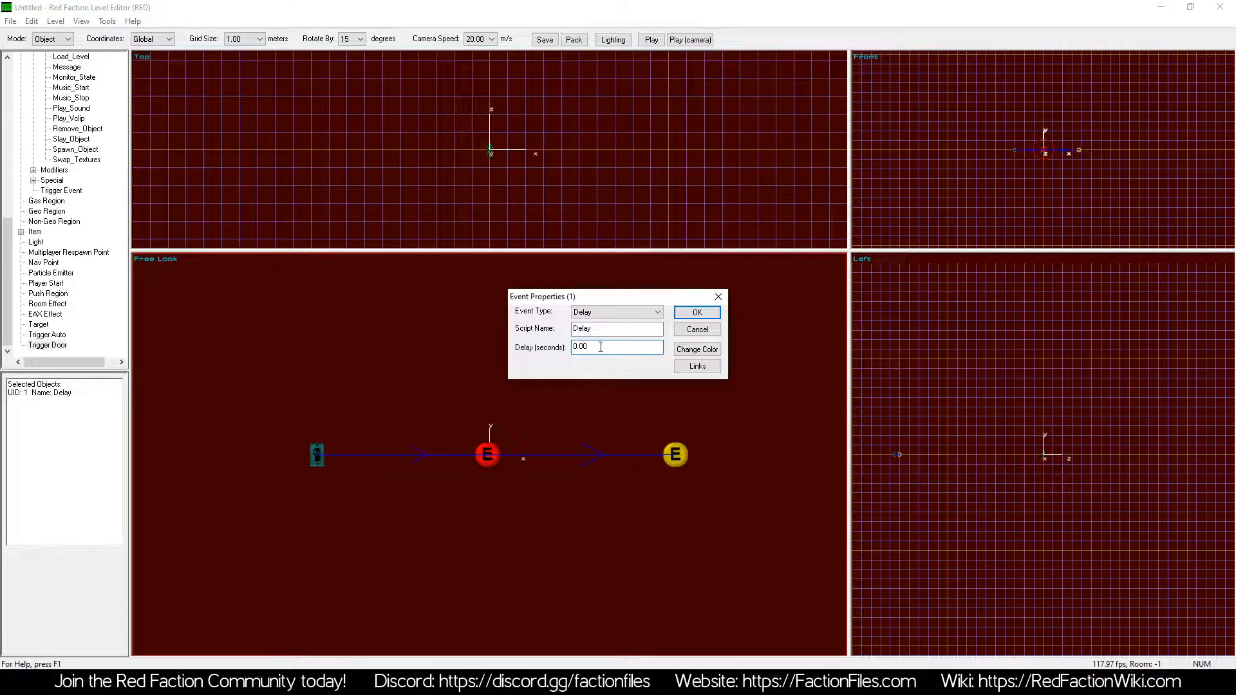
left_click(698, 313)
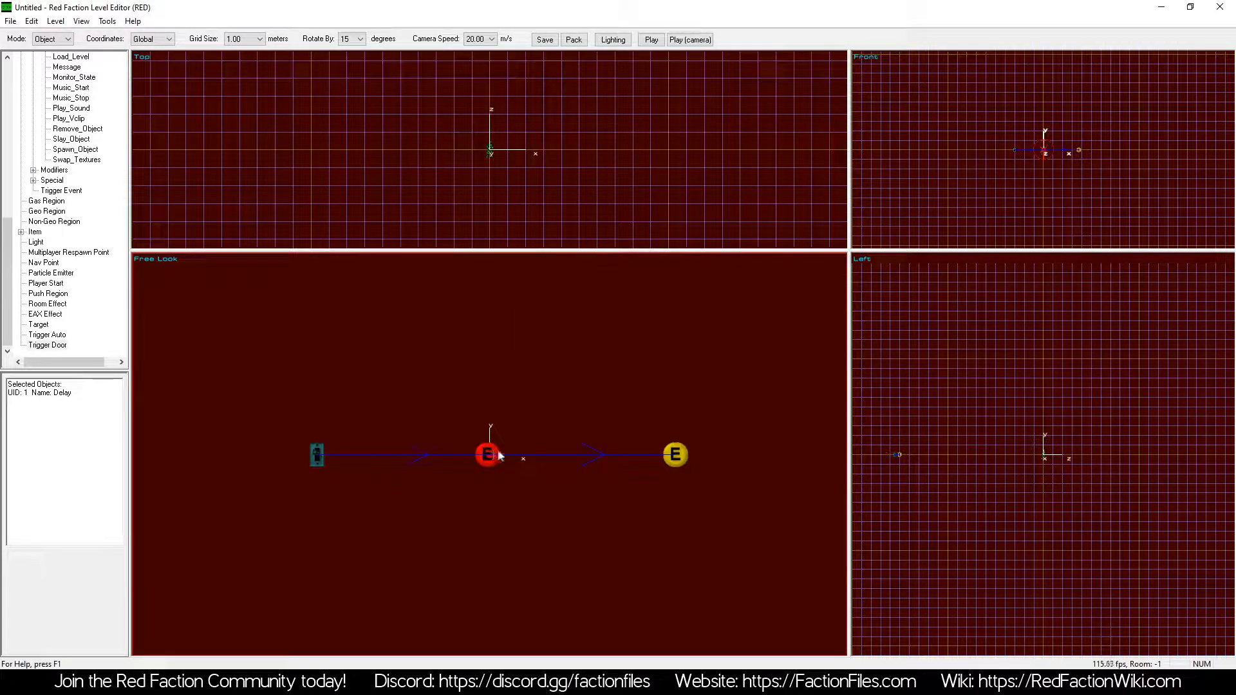
left_click(676, 456)
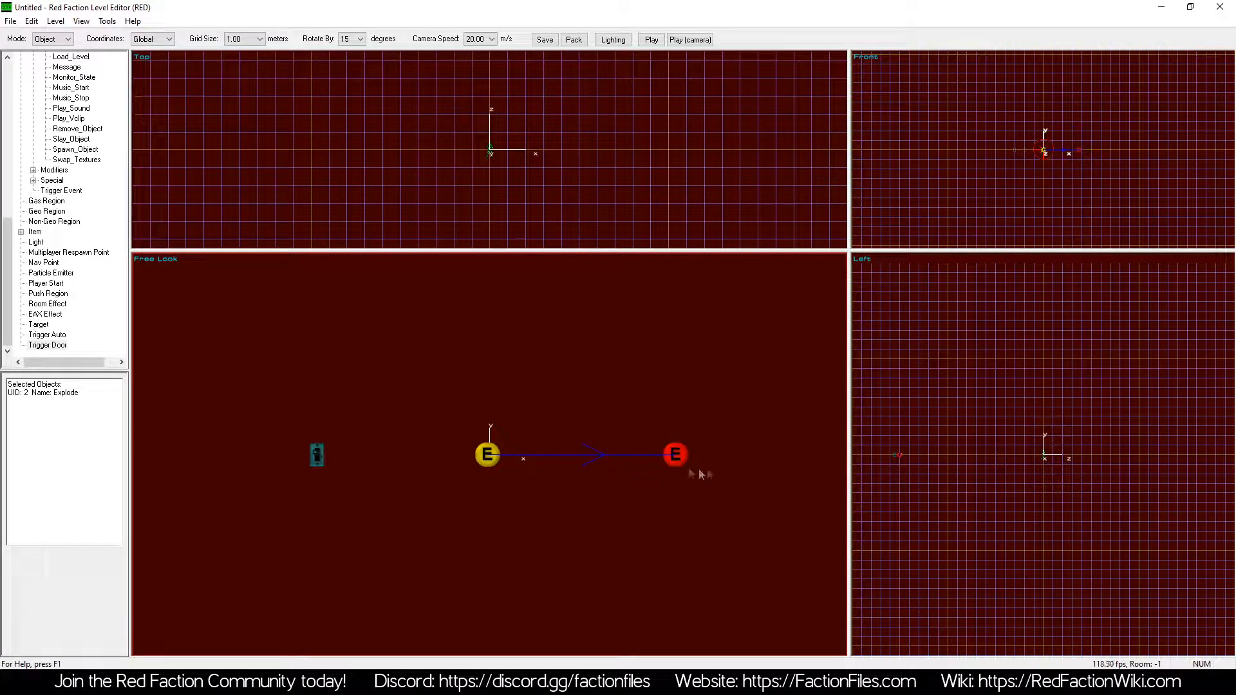
Replace the Trigger Door with a new one placed slightly farther from the Delay event along negative X.
left_click(599, 430)
key("KP_1")
key("a")
key("KP_3")
key("s")
left_click(392, 440)
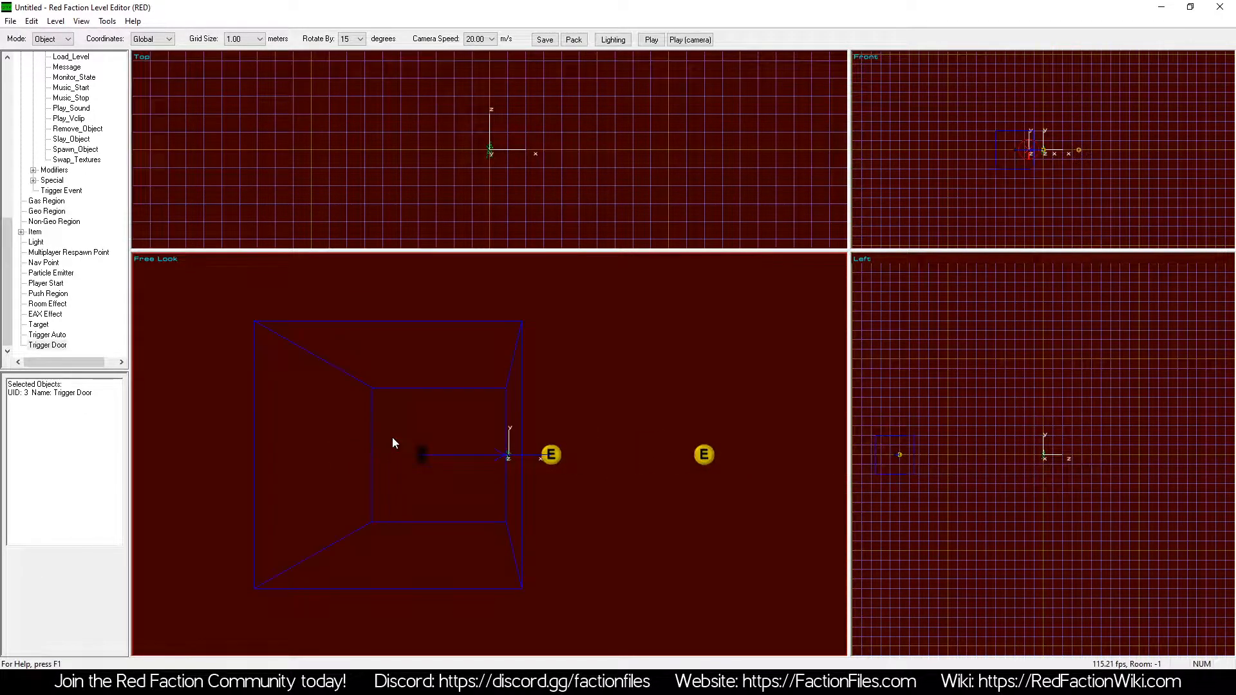
left_click(47, 345)
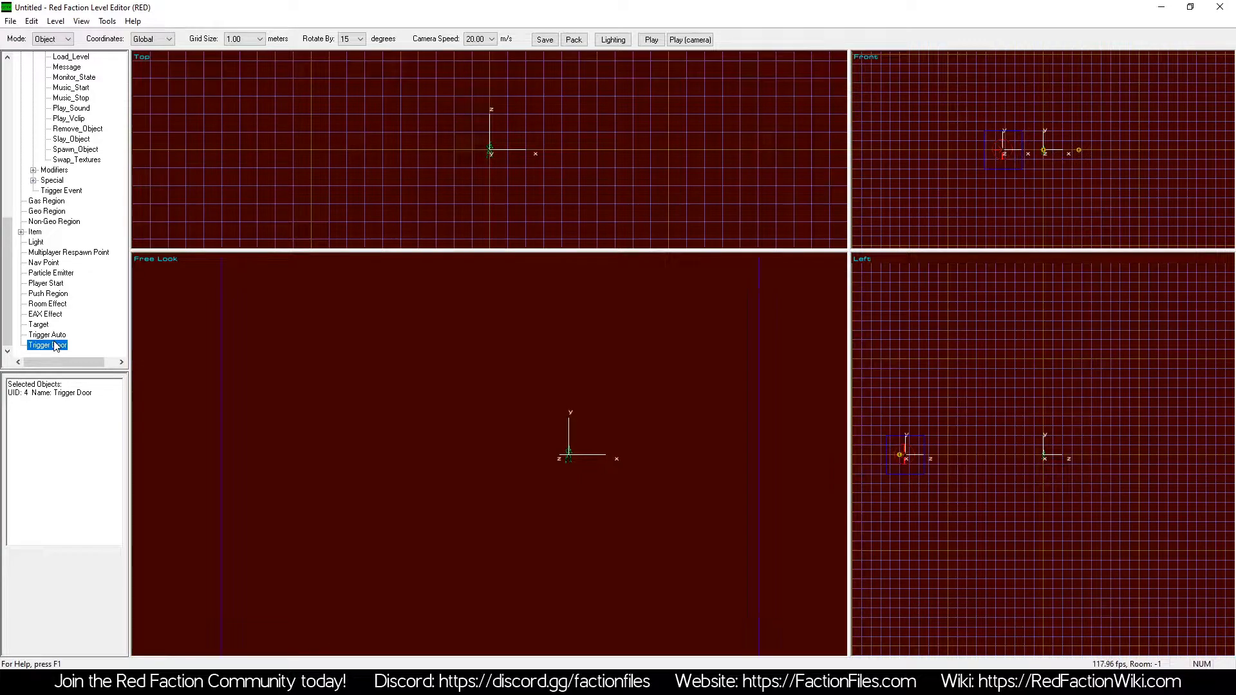
key("w")
Add an Invert event from the Catalysts group between the new Trigger Door and the Delay event.
scroll(38, 161, "up", 12)
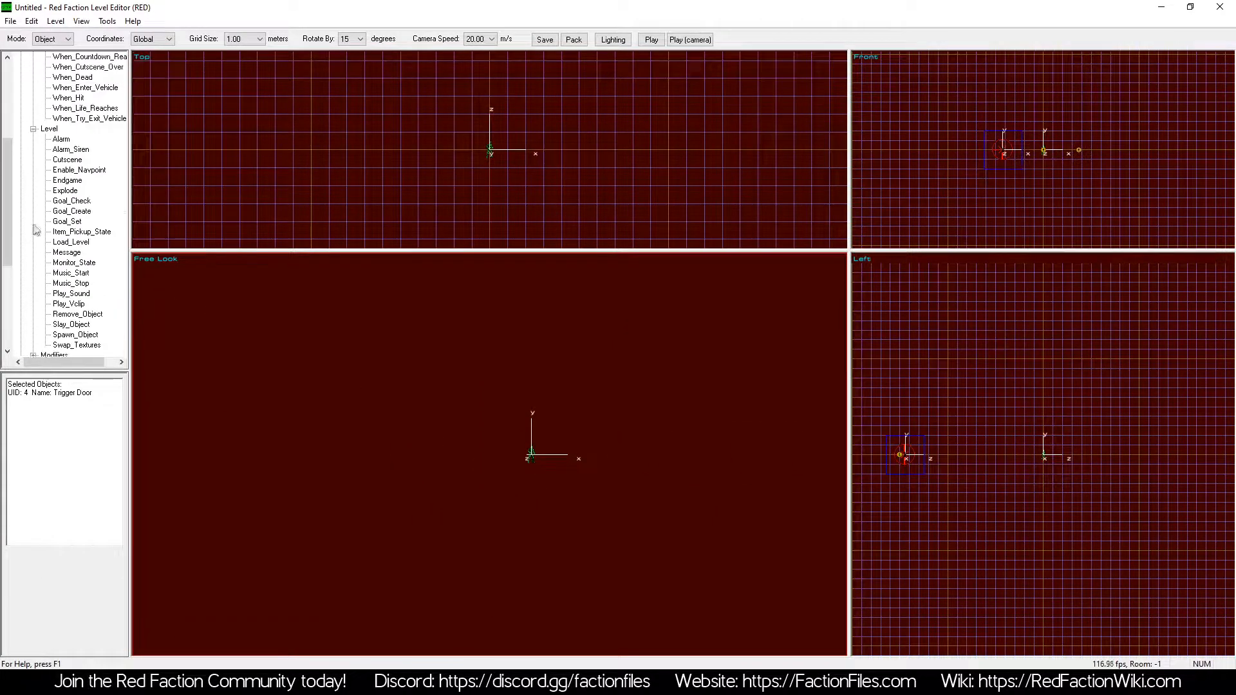
left_click(62, 170)
key("s")
key("d")
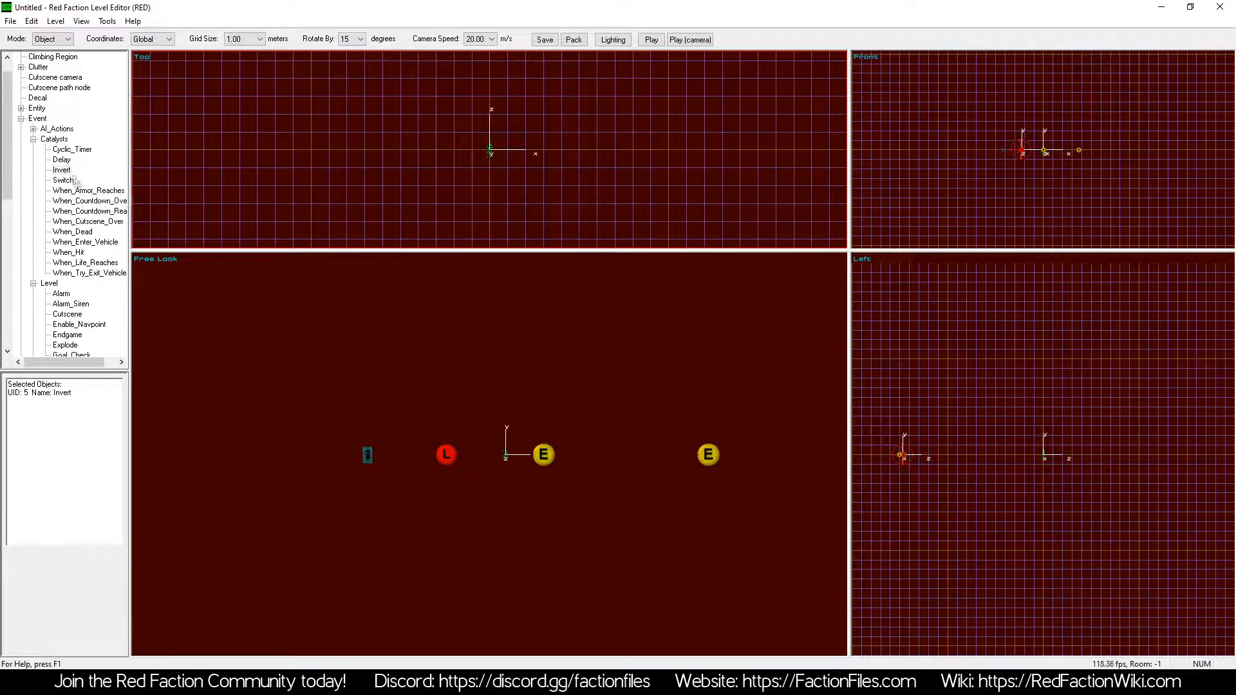
Link the Trigger Door to the Invert event and the Invert event to the Delay event, then select all objects.
left_click(362, 451)
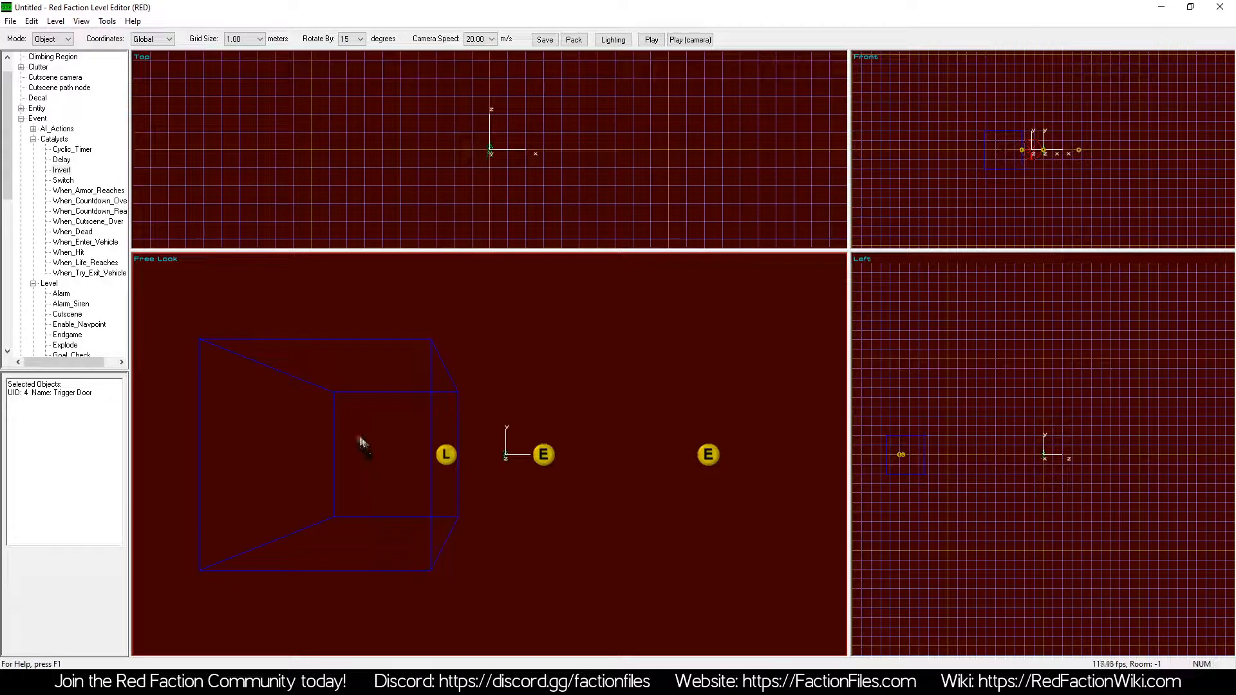
left_click(446, 454, "ctrl")
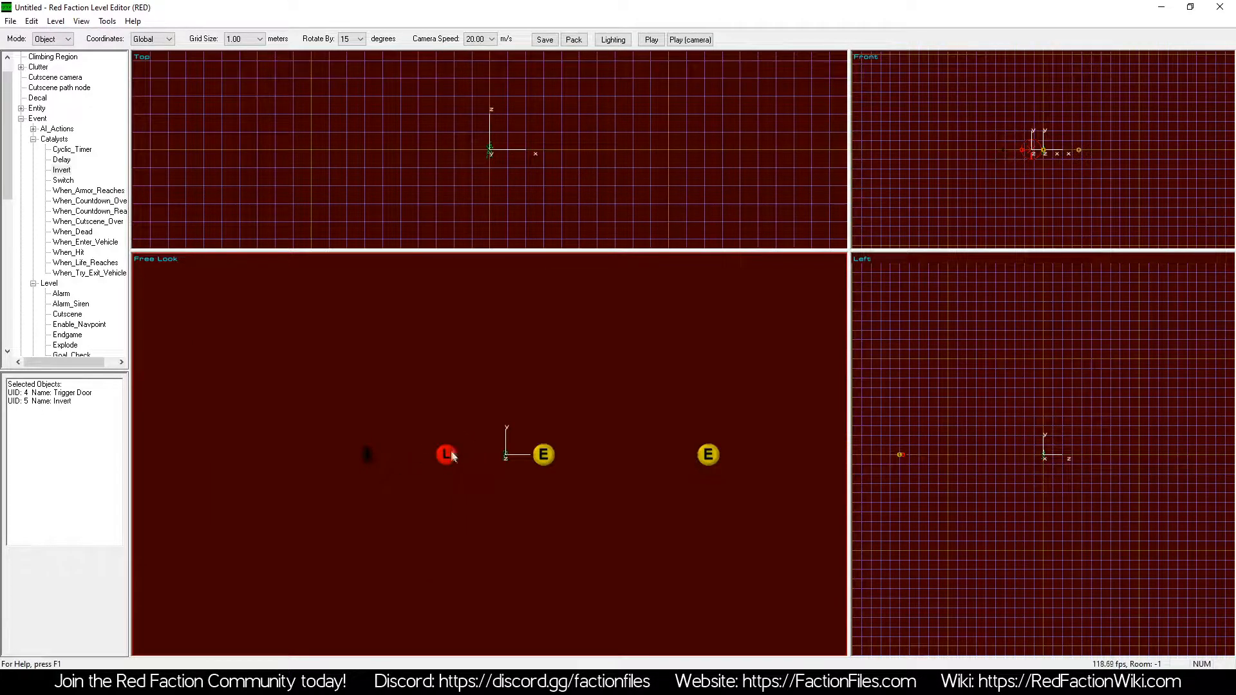
key("k")
left_click(543, 455, "ctrl")
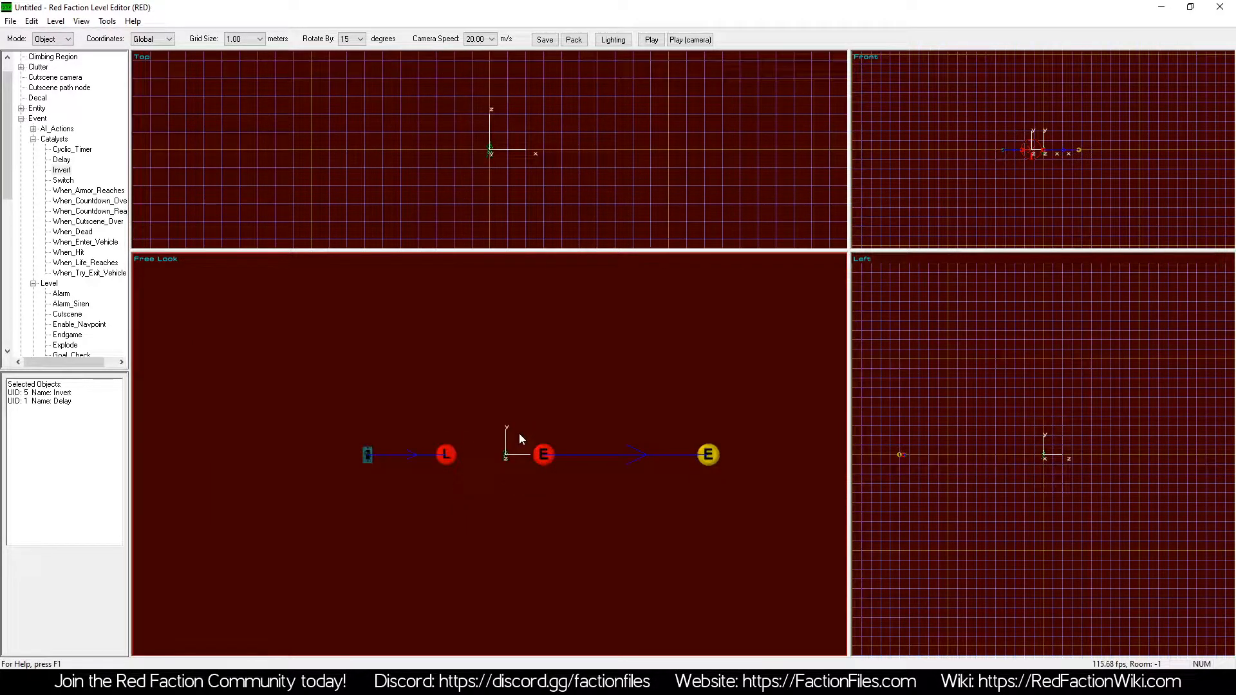
key("ctrl+a")
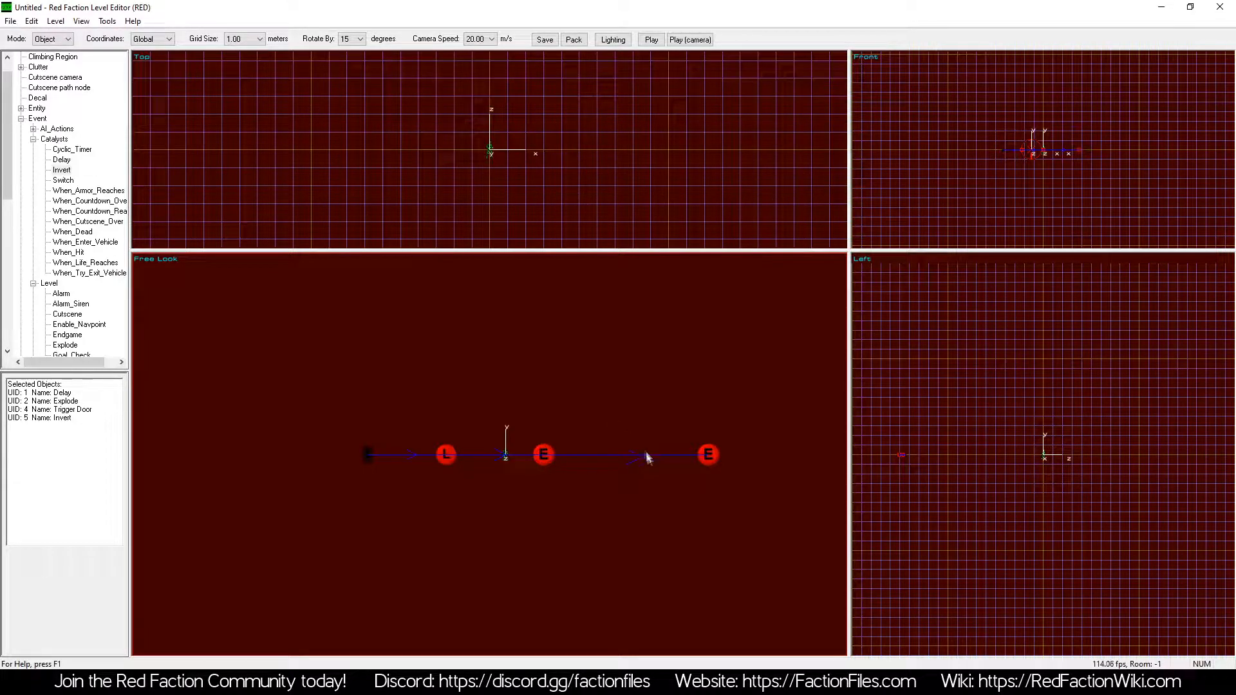
Delete the linked chain of Trigger Door, Invert, Delay and Explode objects.
left_click(709, 455)
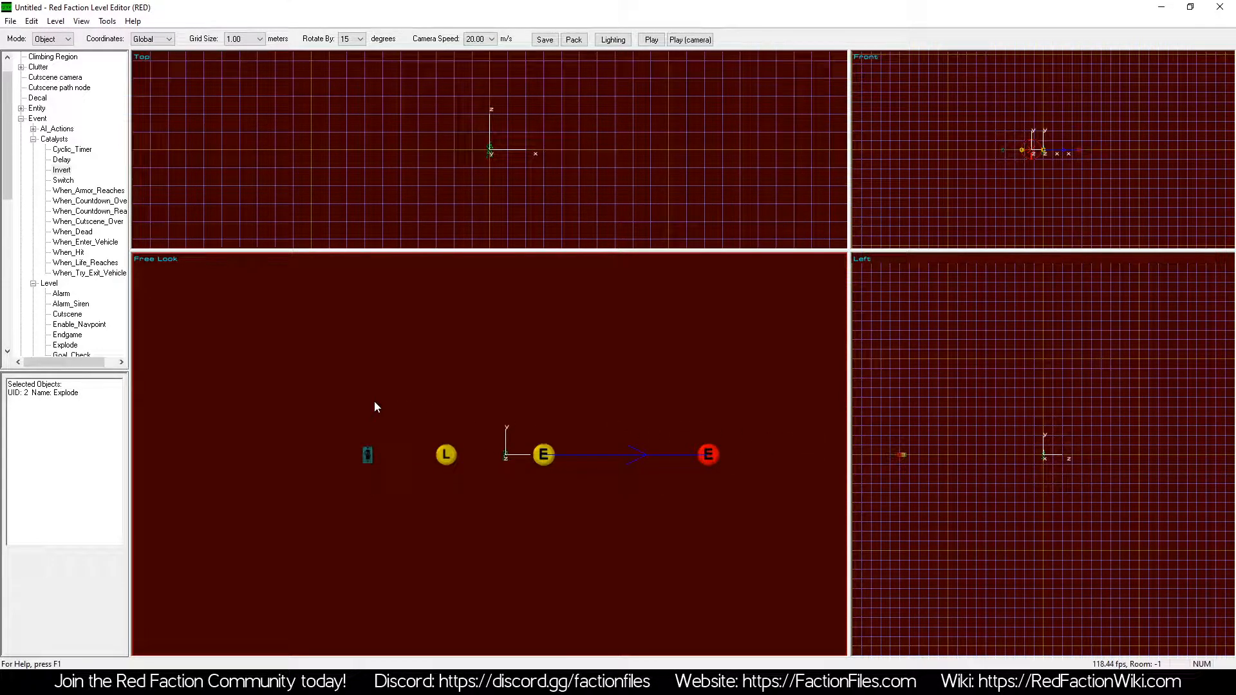
double_click(368, 453)
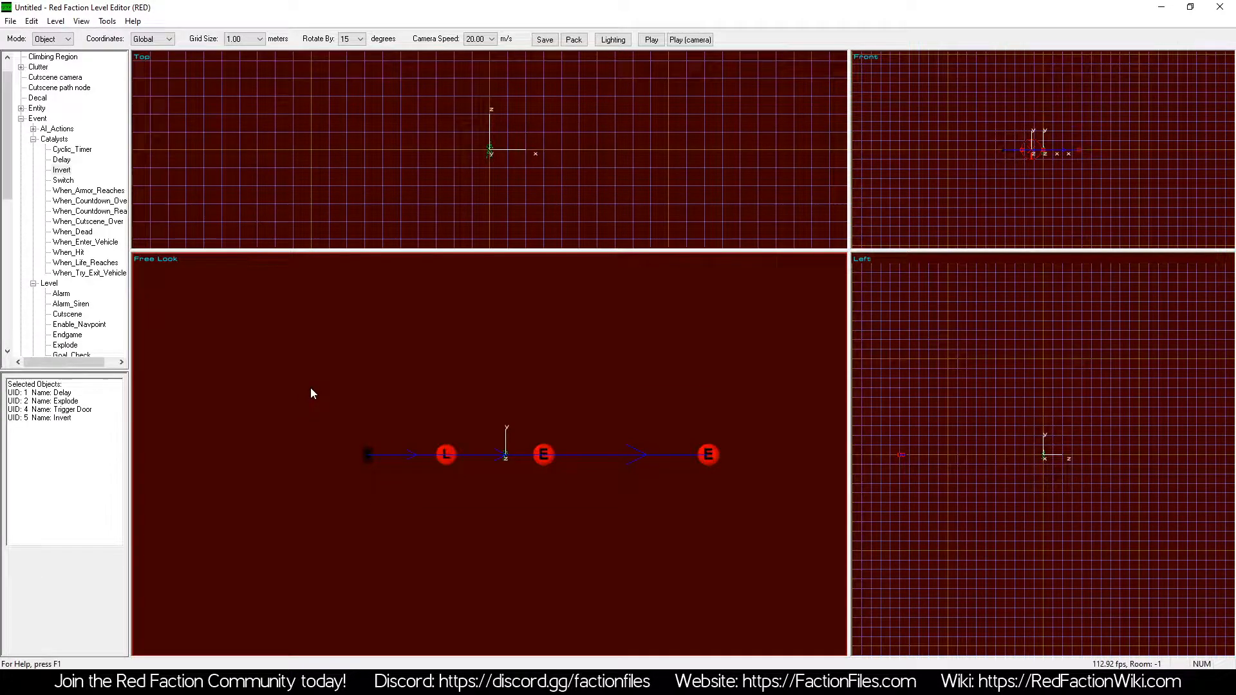
key("Delete")
Create an air box brush with width 15 and depth 15 in Brush mode and build the level geometry.
left_click(52, 39)
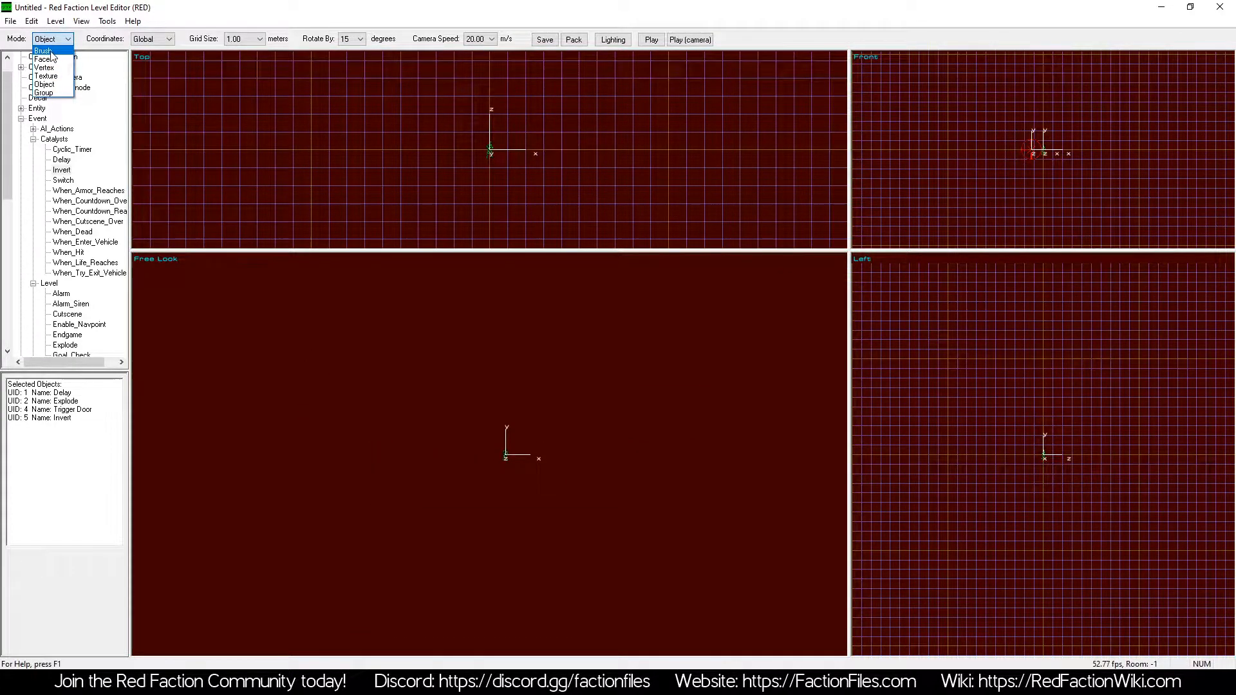
left_click(48, 50)
double_click(47, 131)
type("15")
key("Tab")
type("15")
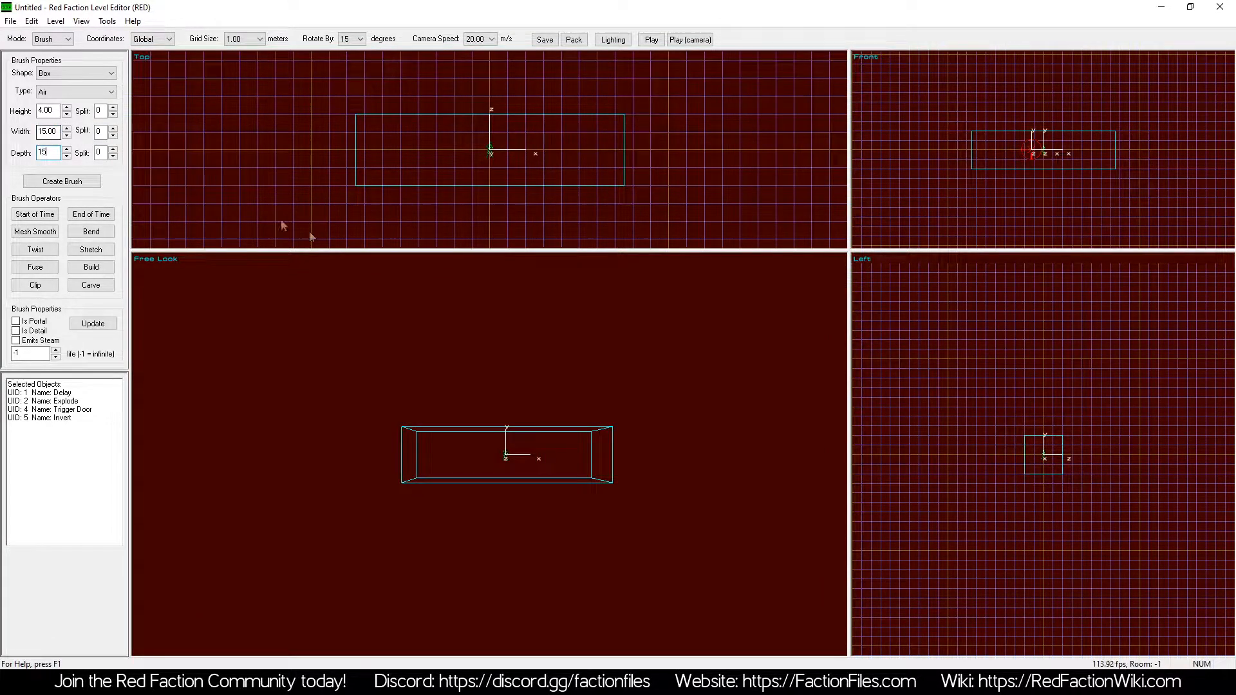
left_click(82, 182)
key("a")
key("KP_3")
key("b")
key("a")
key("KP_1")
key("KP_6")
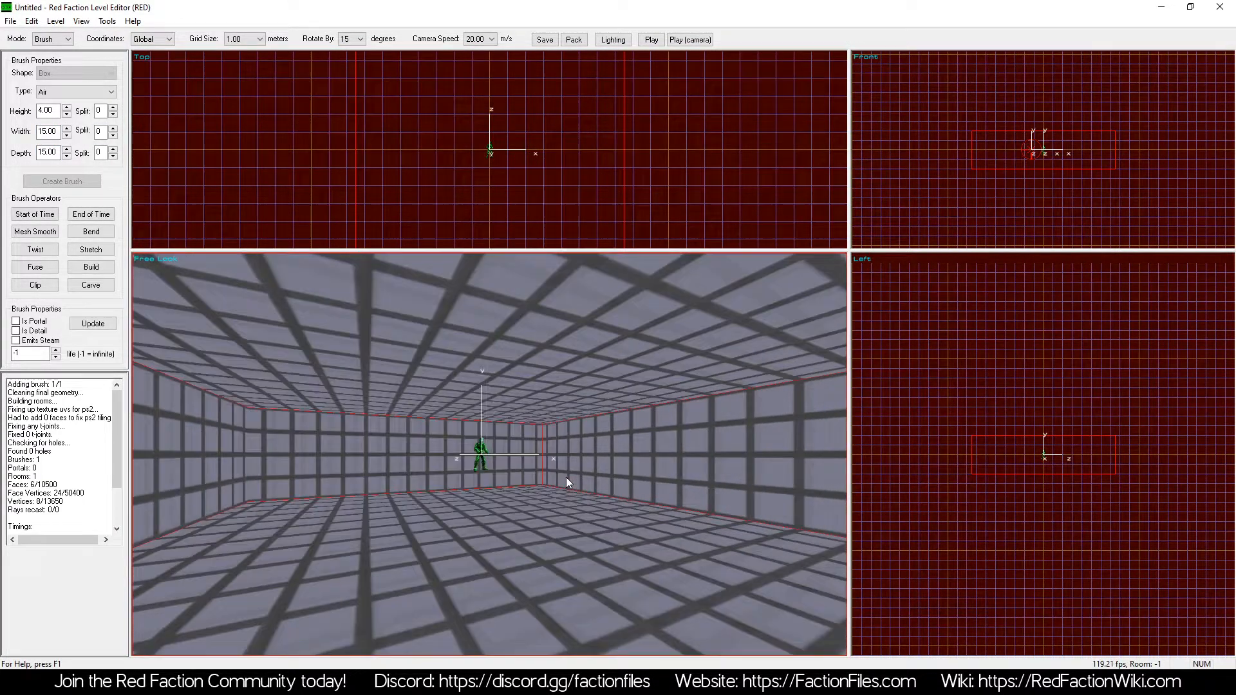
Switch to Object mode and expand the Level group of the Event objects.
left_click(53, 40)
left_click(49, 58)
left_click(9, 139)
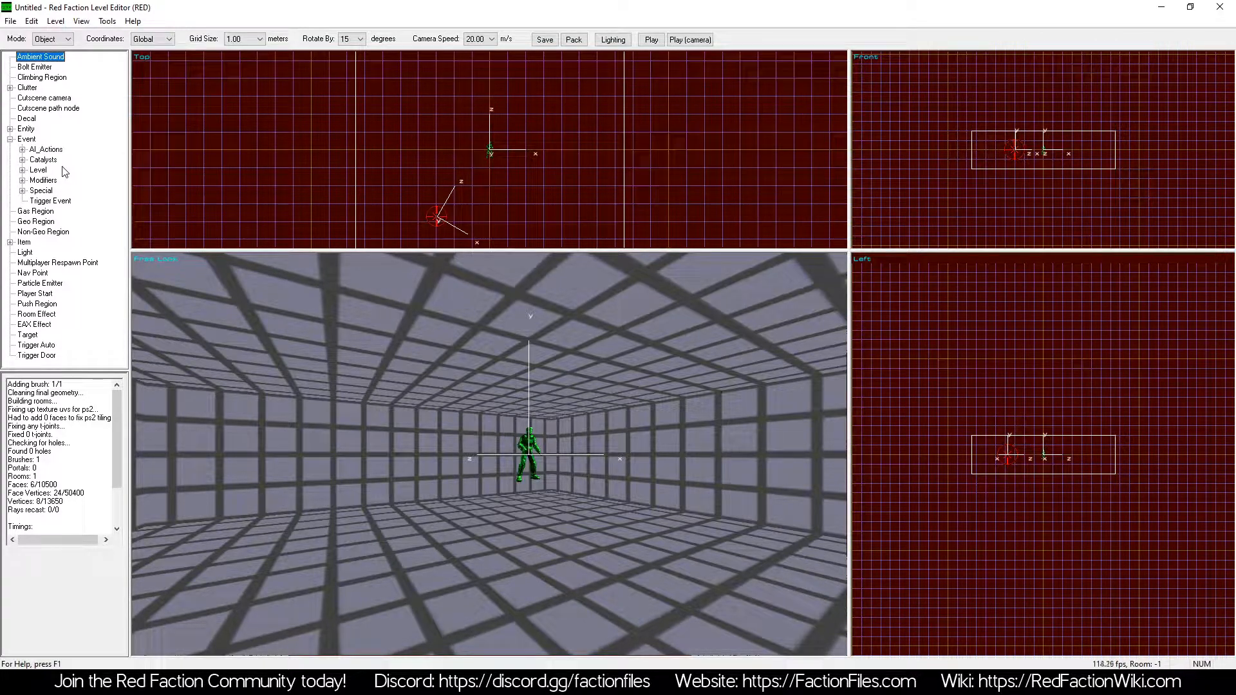
left_click(23, 180)
scroll(67, 215, "up", 4)
left_click(22, 170)
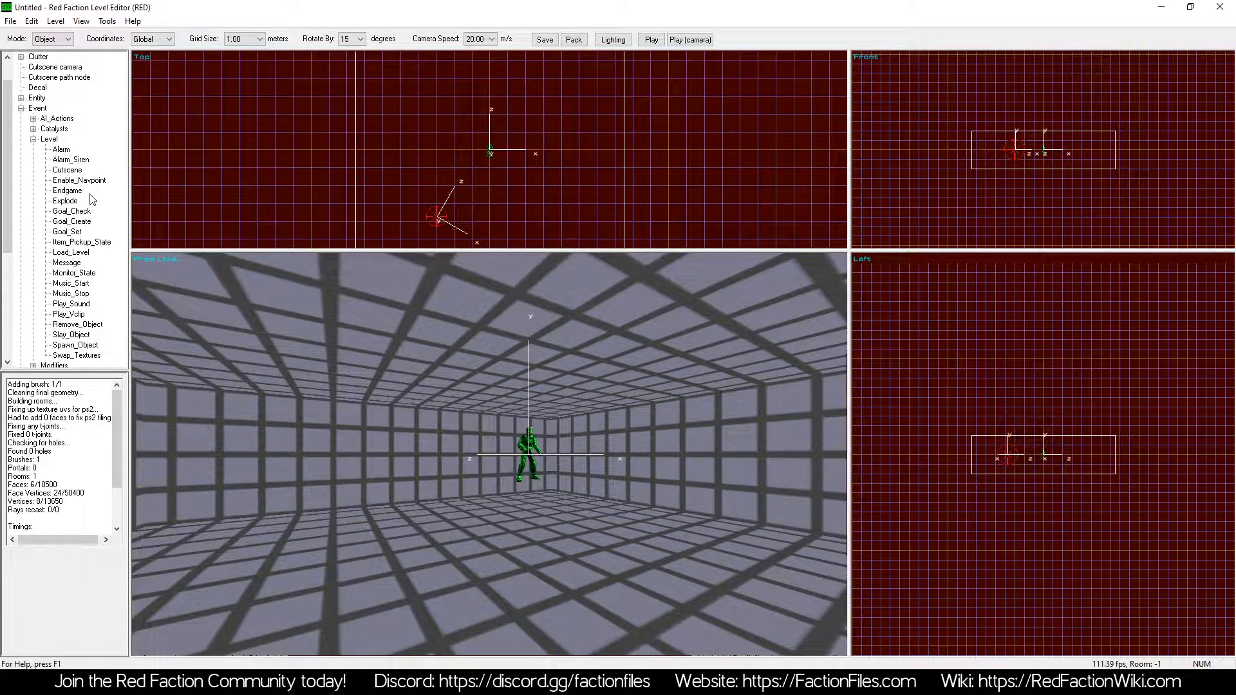
left_click(502, 362)
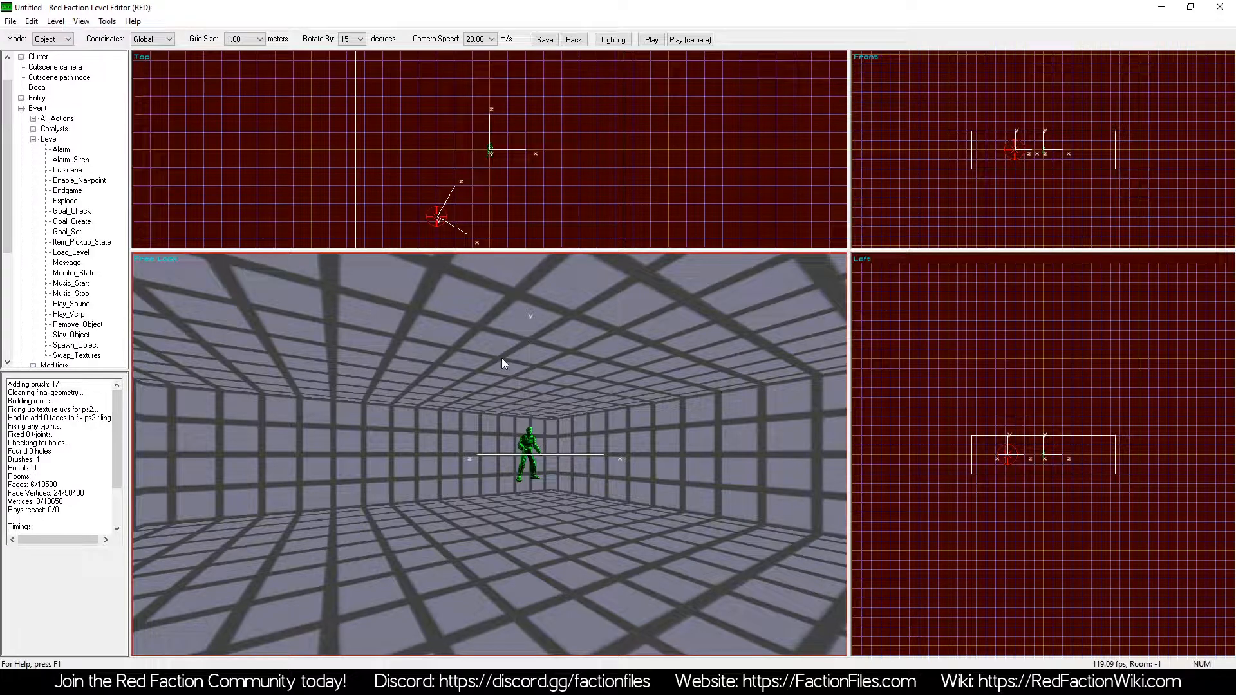
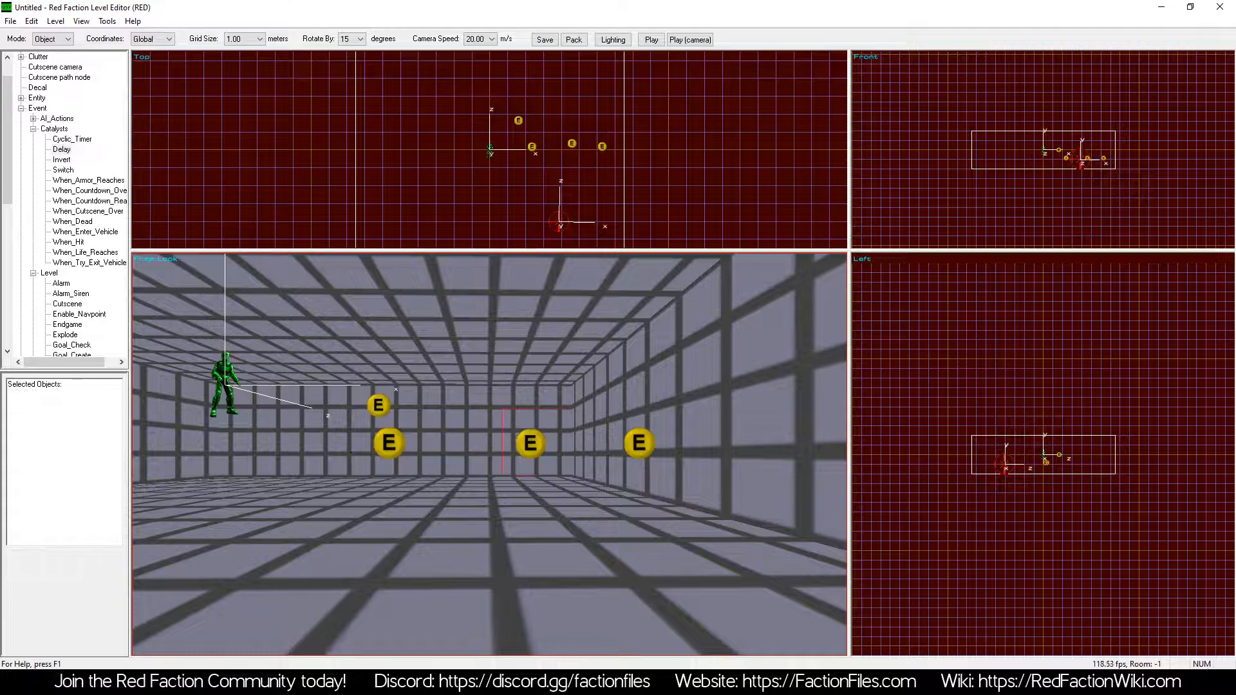
Examine the Goal To Check and Minimum Count settings of the Goal_Check event linked between the two other events.
right_click(563, 409)
left_click(630, 529)
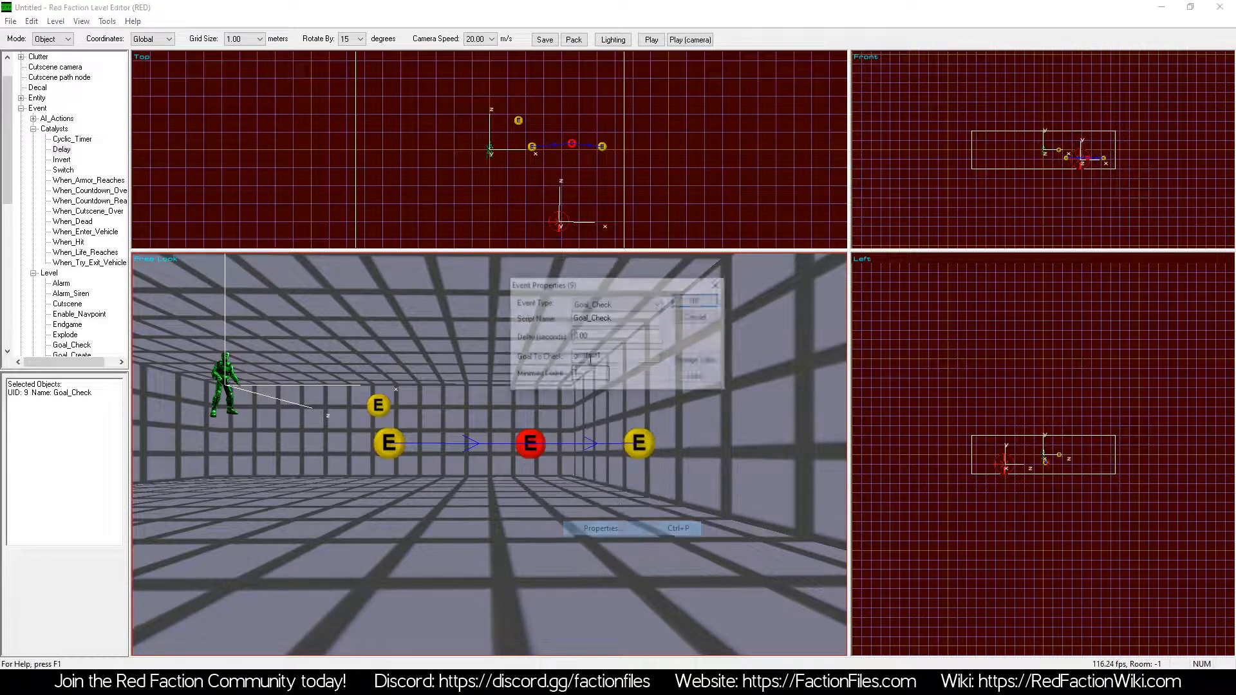
left_click(616, 357)
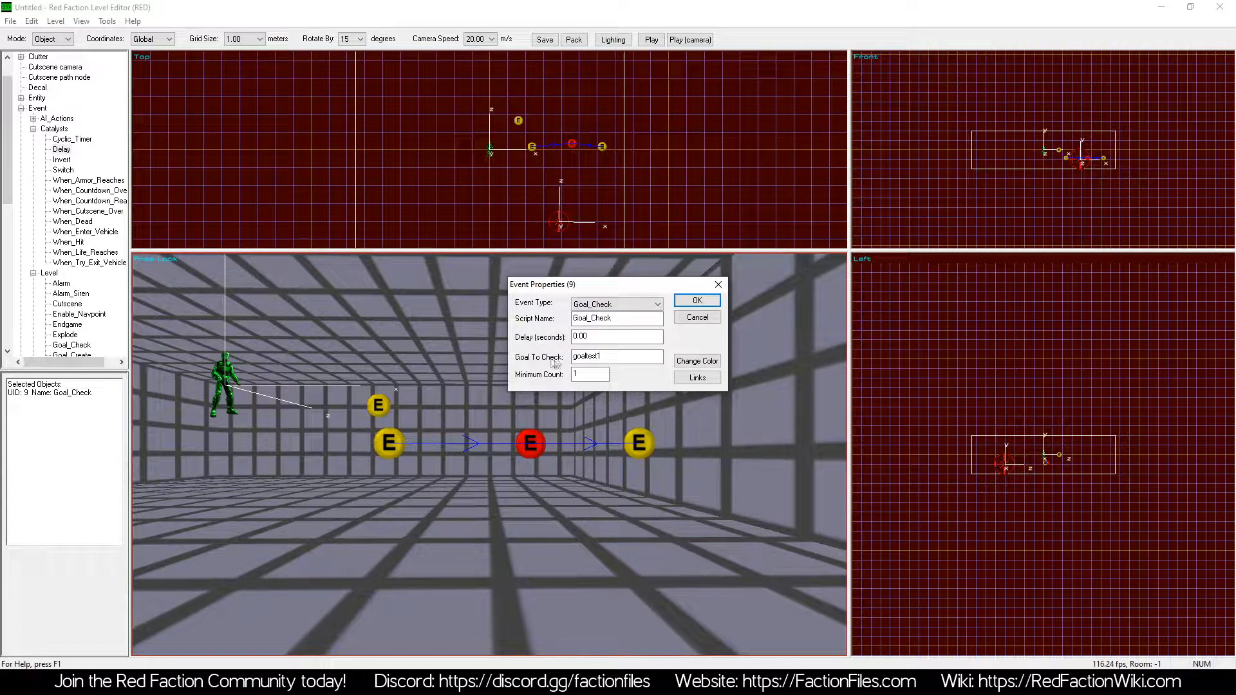
left_click_drag(621, 356, 568, 362)
left_click(590, 374)
left_click(592, 360)
left_click_drag(604, 356, 531, 360)
left_click(590, 375)
left_click_drag(588, 374, 523, 382)
key("Return")
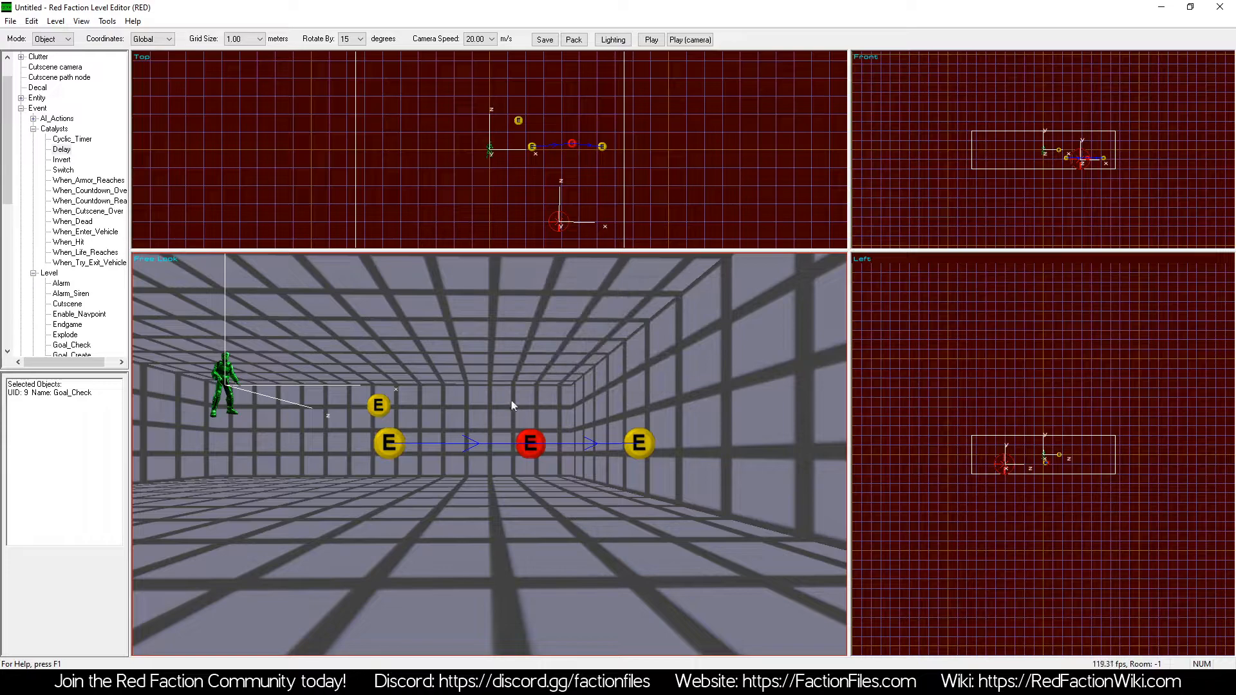
right_click(537, 409)
left_click(548, 526)
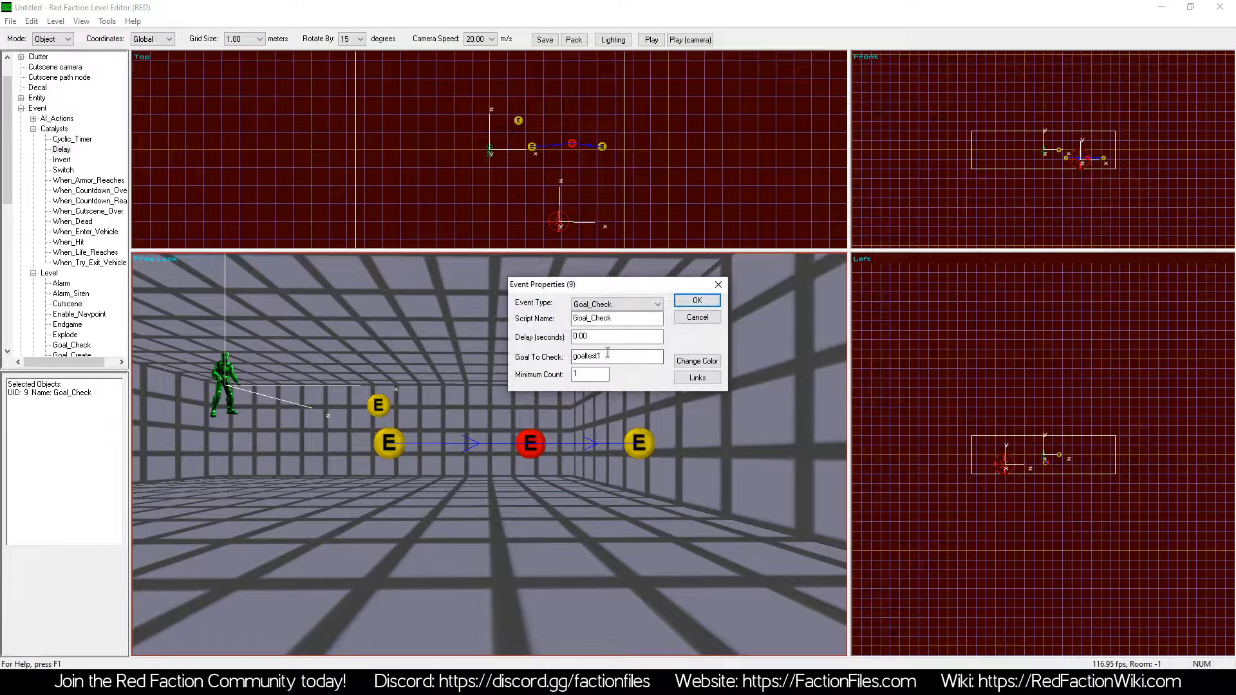
left_click(587, 375)
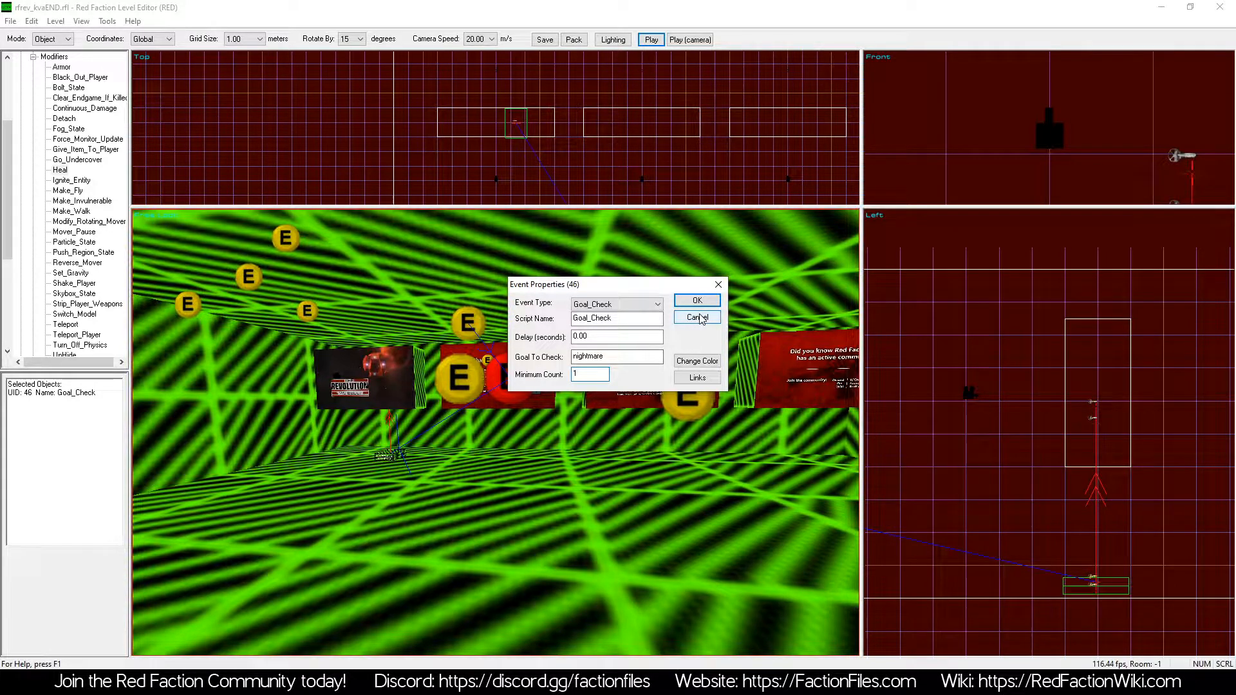
Review the goal names and minimum counts of the nightmare and secrets Goal_Check events in rfrev_kvaEND.rfl.
left_click(579, 358)
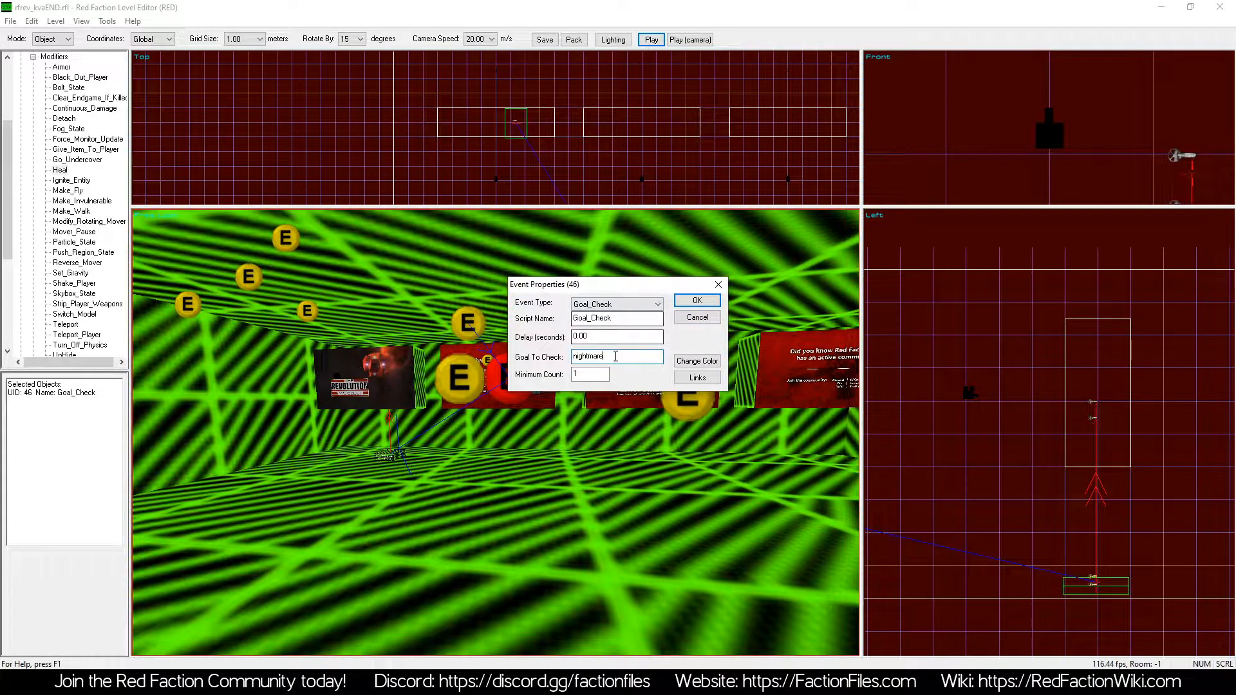
left_click(697, 300)
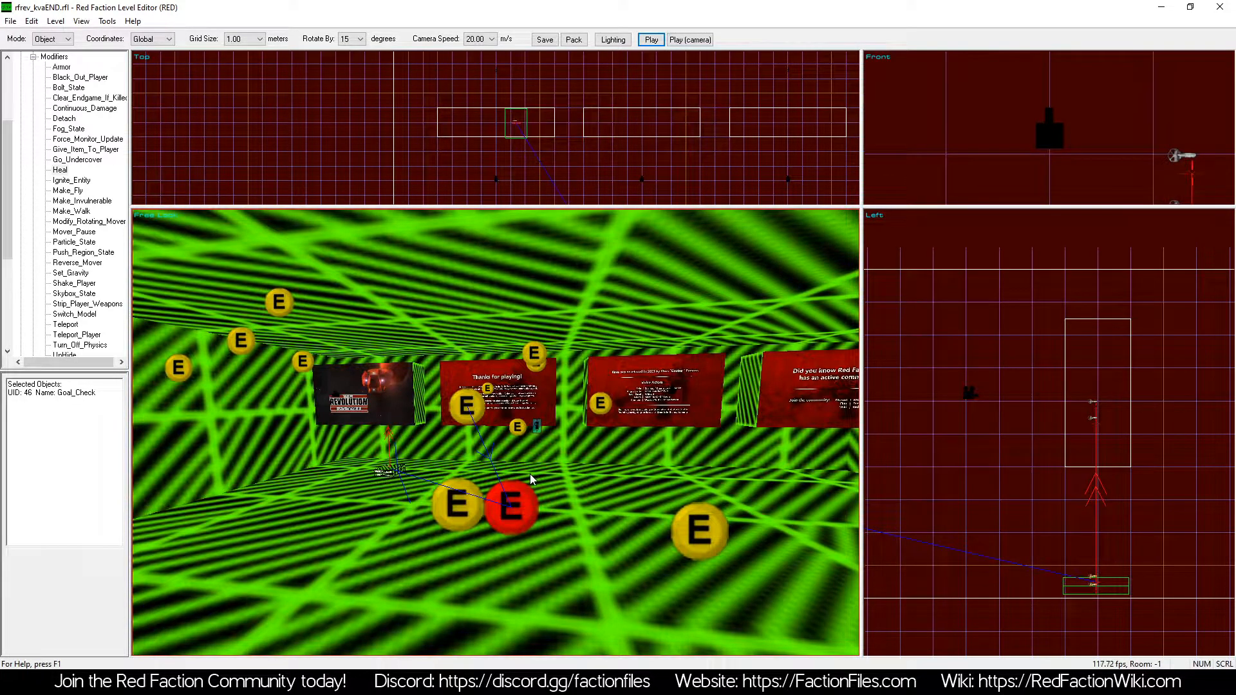
key("z")
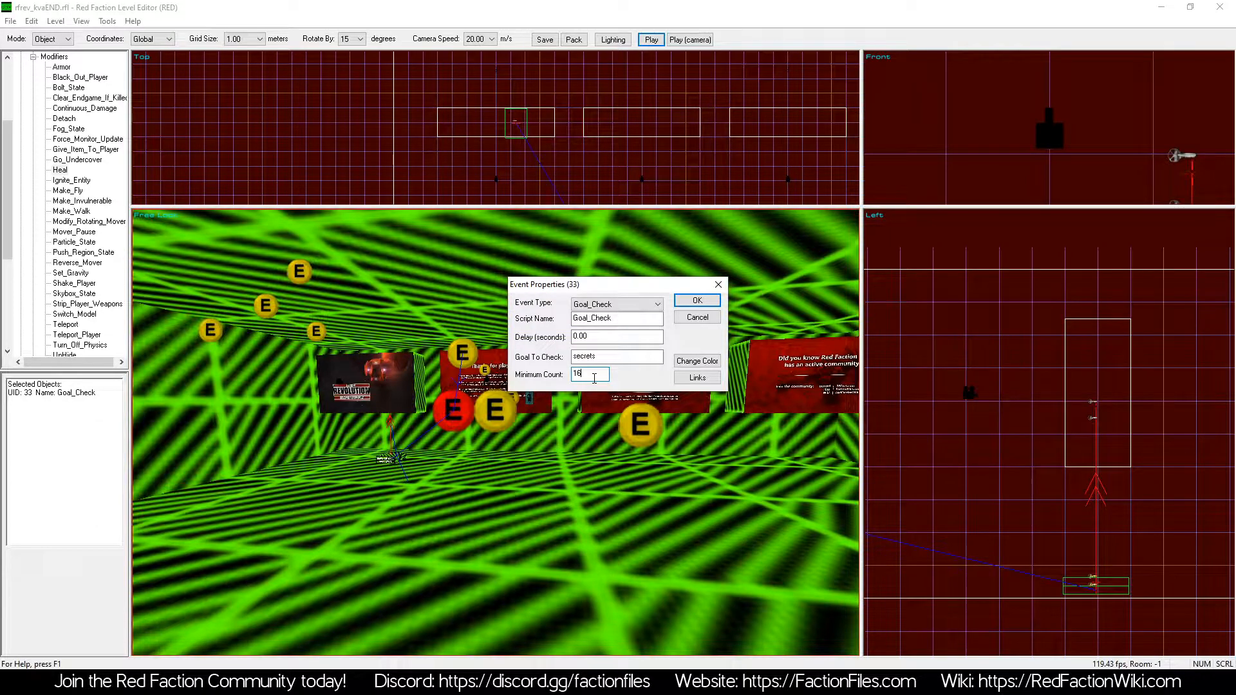
left_click(697, 301)
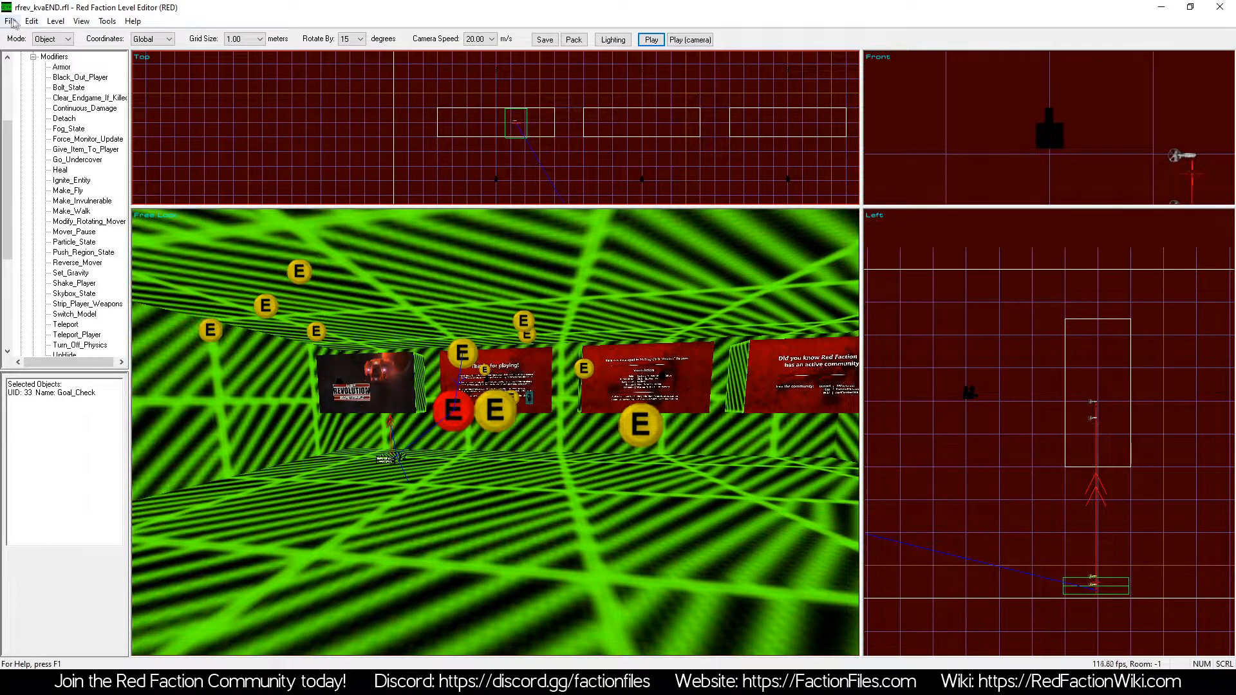
Open the L1S1.rfl level.
left_click(10, 21)
left_click(65, 117)
left_click(631, 365)
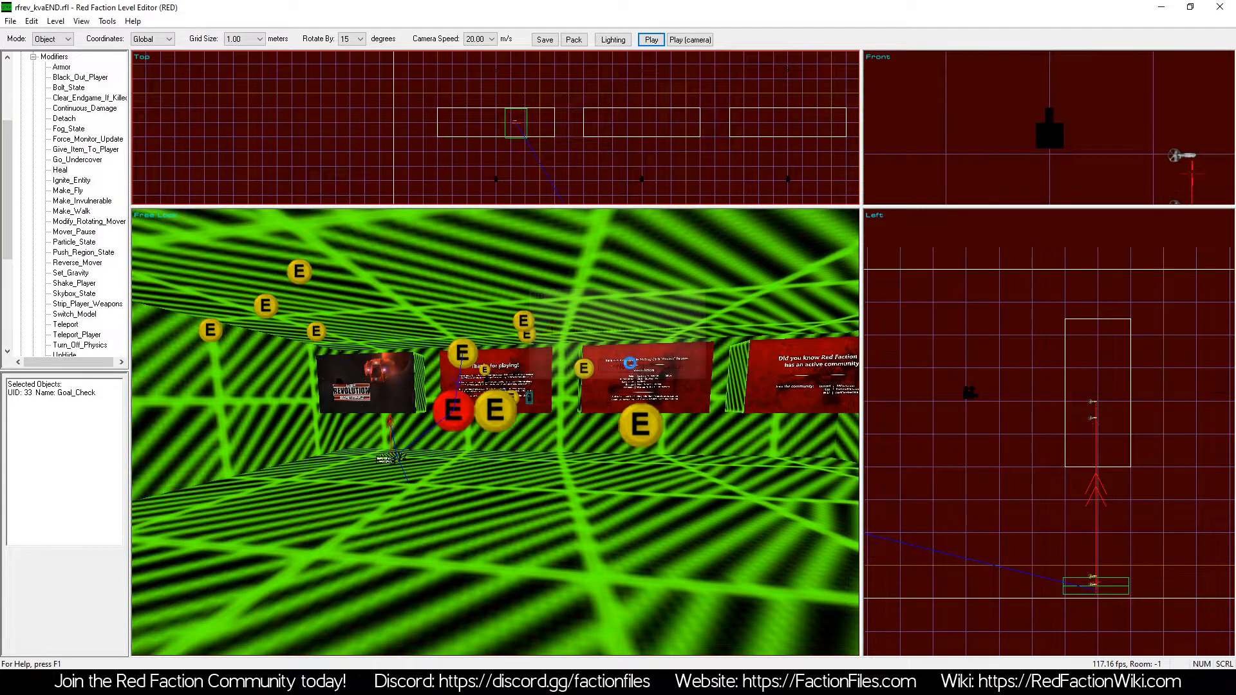
Examine the script name, start count and Persistent option of the secrets Goal_Create event near the Trigger Auto.
key("KP_4")
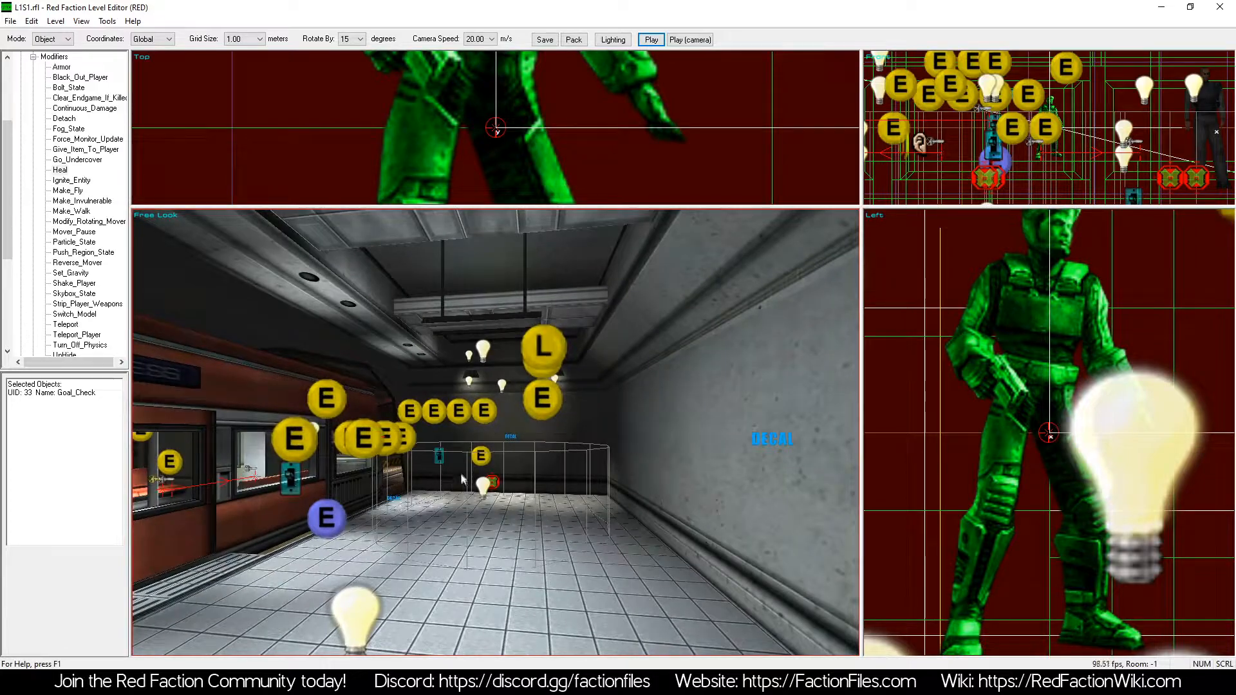
left_click(484, 451)
key("a")
key("a")
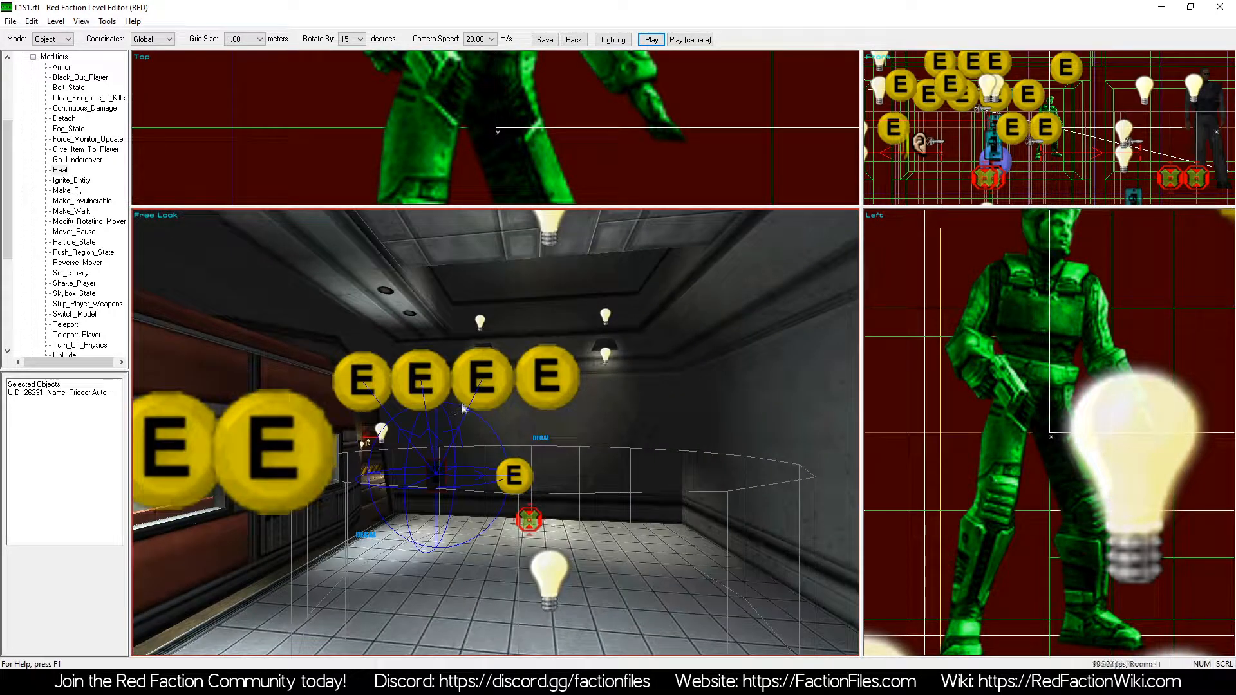
left_click(484, 379)
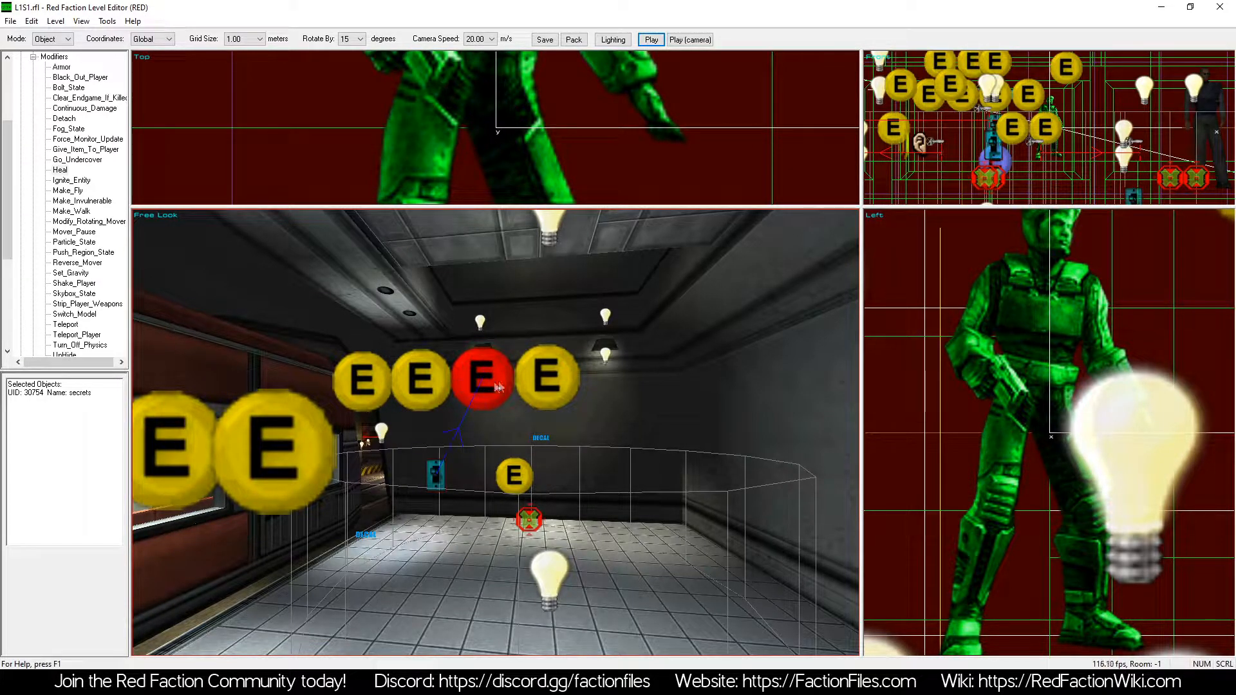
right_click(535, 392)
left_click(608, 512)
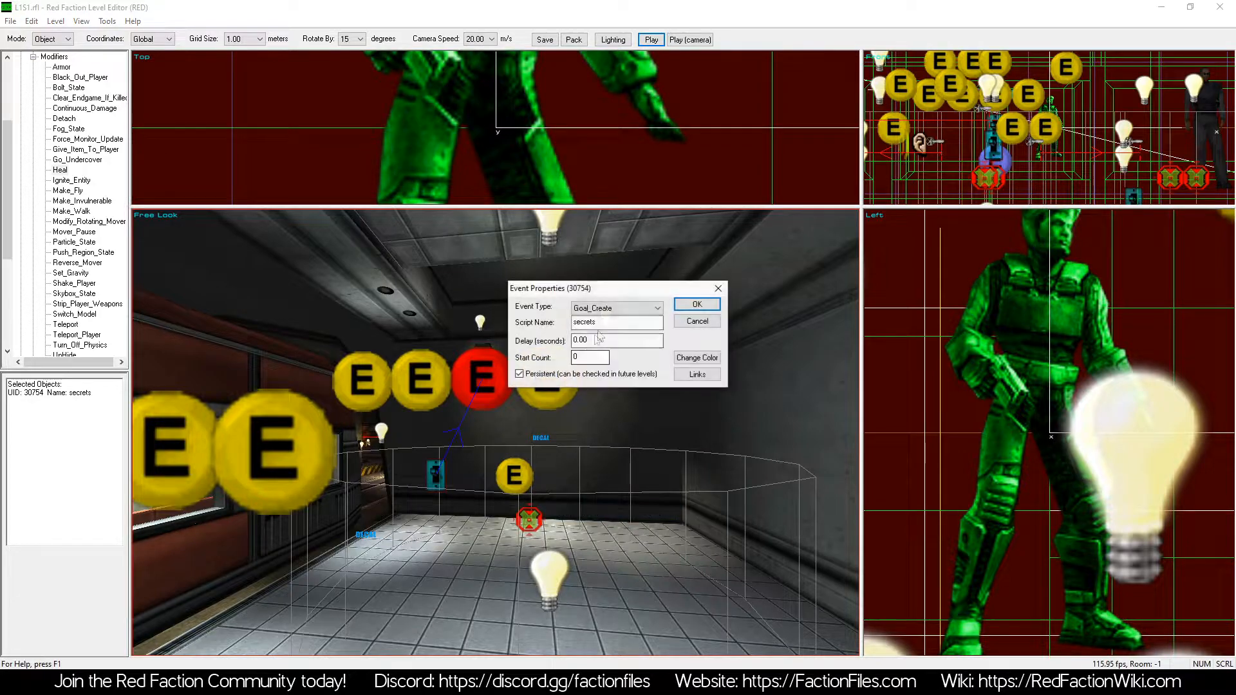
double_click(602, 322)
key("Tab")
key("Tab")
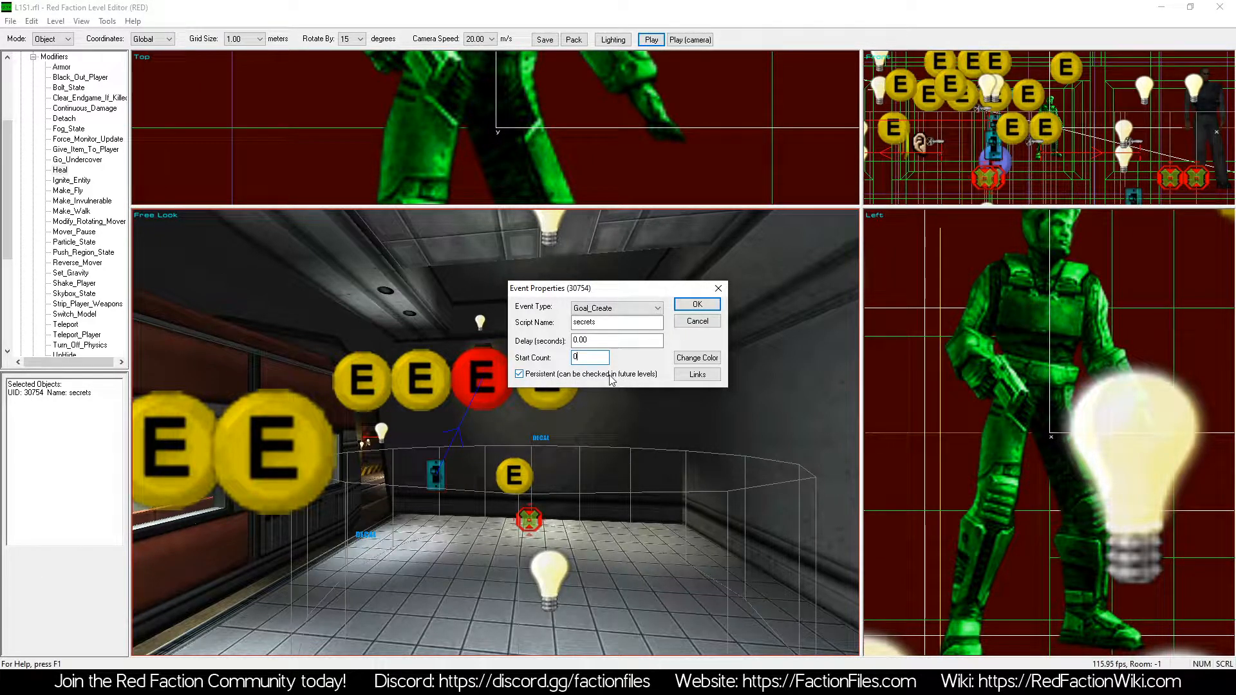
left_click(699, 326)
Check which goal is set in the properties of the Goal_Set event beside the train, without changing it.
key("z")
left_click(577, 337)
right_click(641, 323)
left_click(705, 445)
left_click_drag(606, 364, 552, 371)
left_click(697, 326)
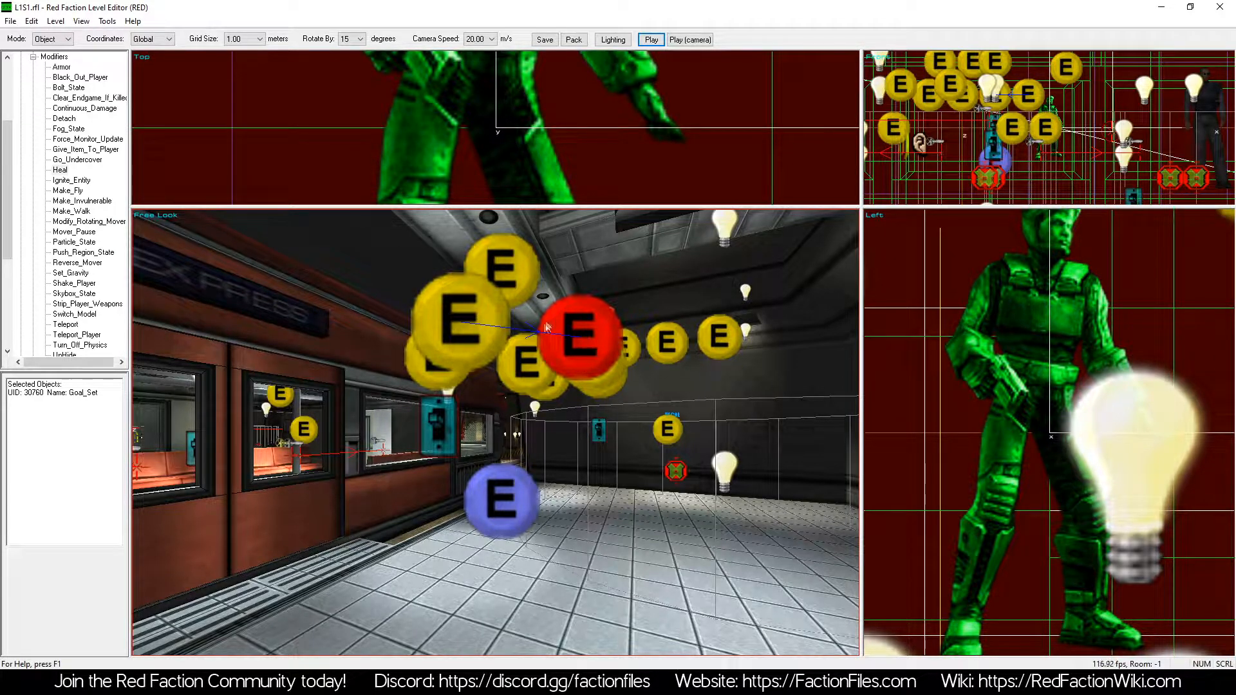
Select the blue Goal_Set event above the platform floor and trace its links through the level.
left_click(511, 488)
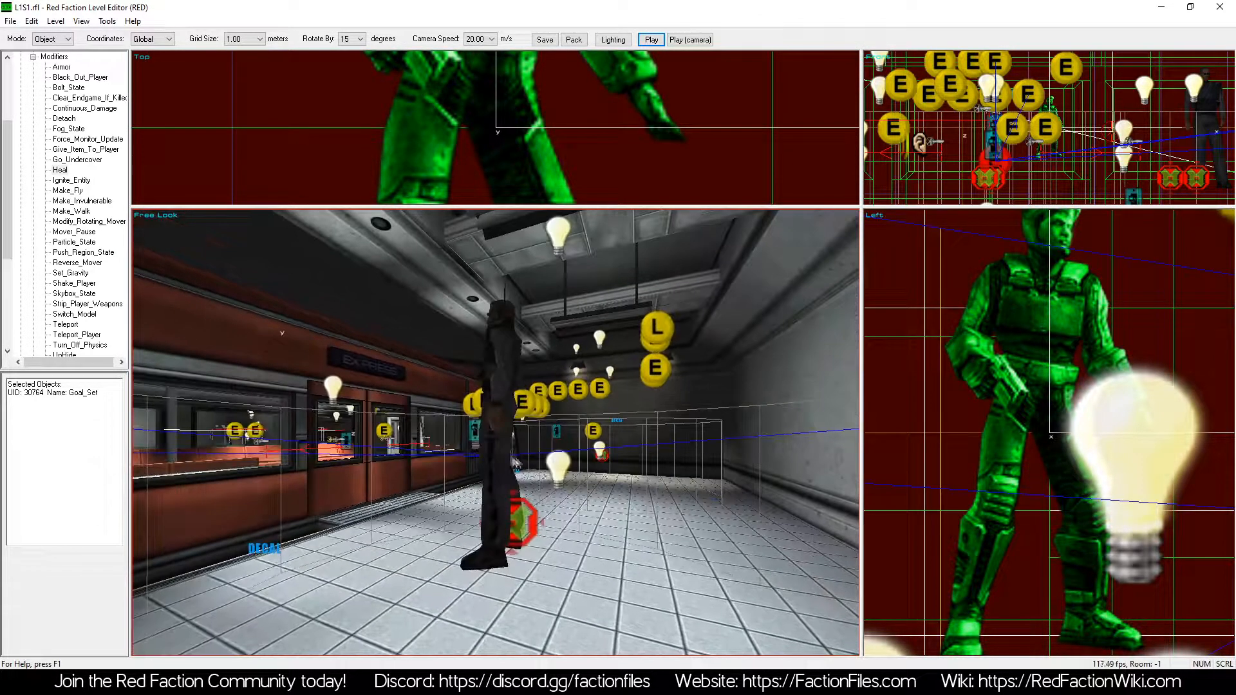
right_click_drag(515, 473, 590, 433)
scroll(589, 434, "down", 5)
scroll(590, 434, "up", 5)
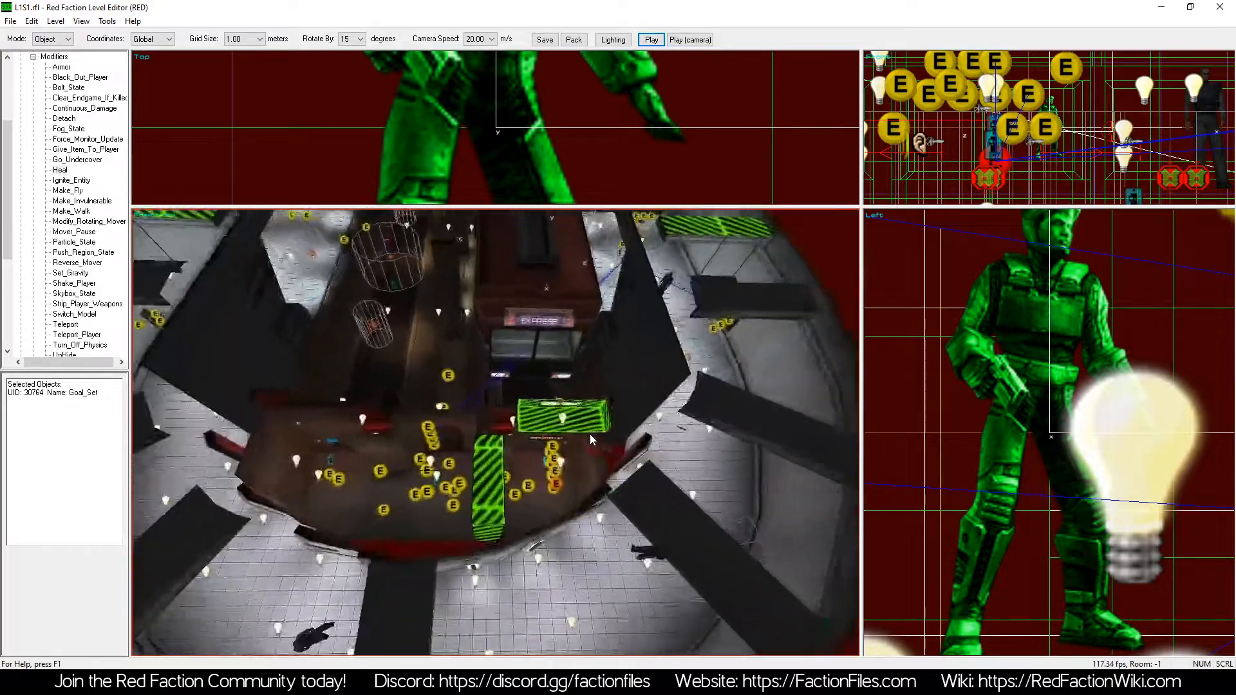
scroll(558, 482, "down", 5)
scroll(558, 481, "up", 10)
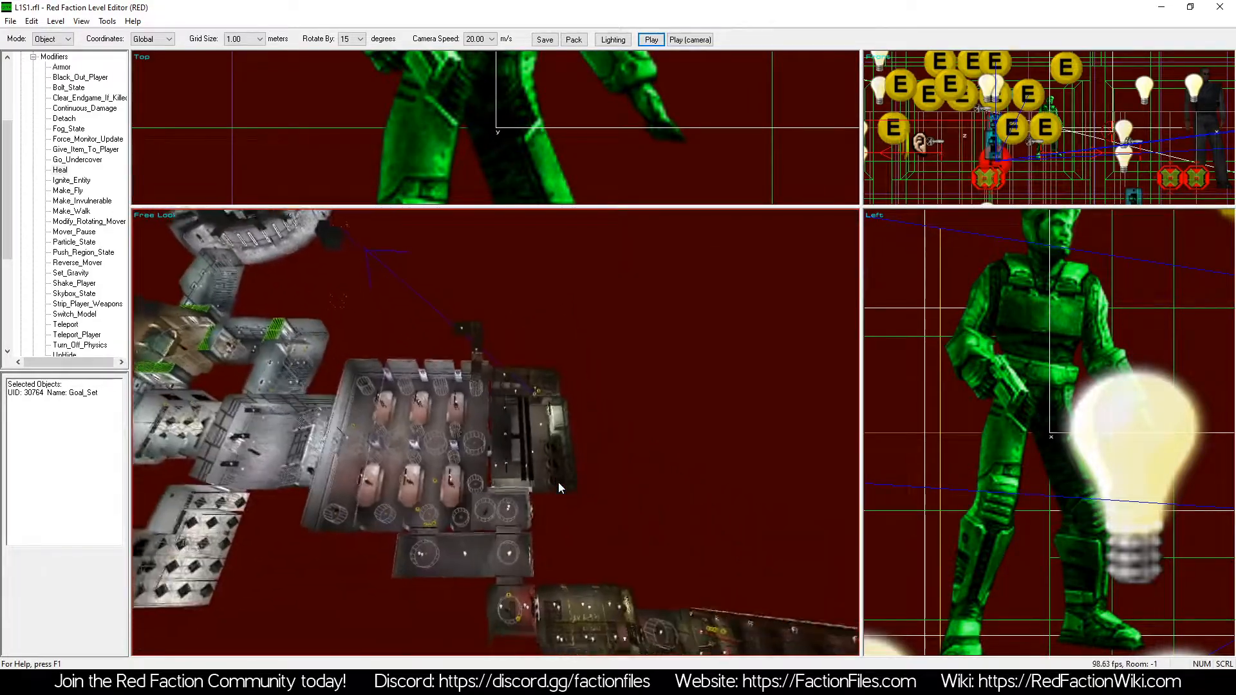
scroll(558, 482, "up", 2)
scroll(495, 423, "down", 10)
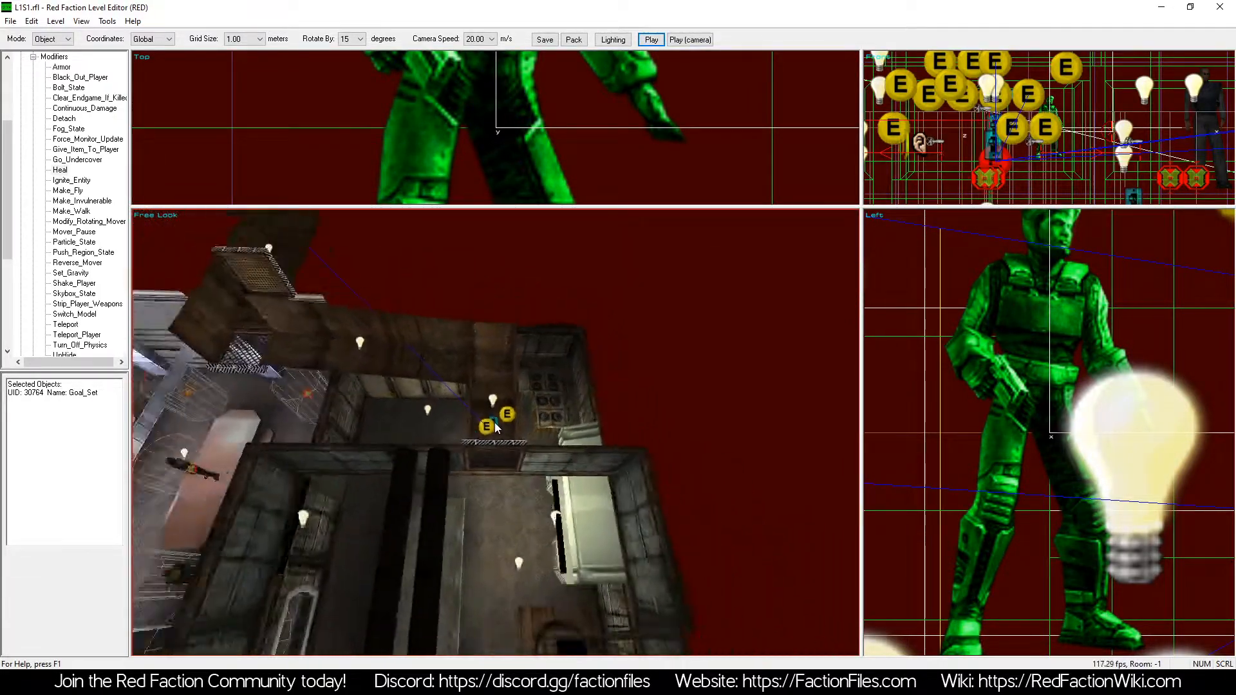
key("a")
key("KP_8")
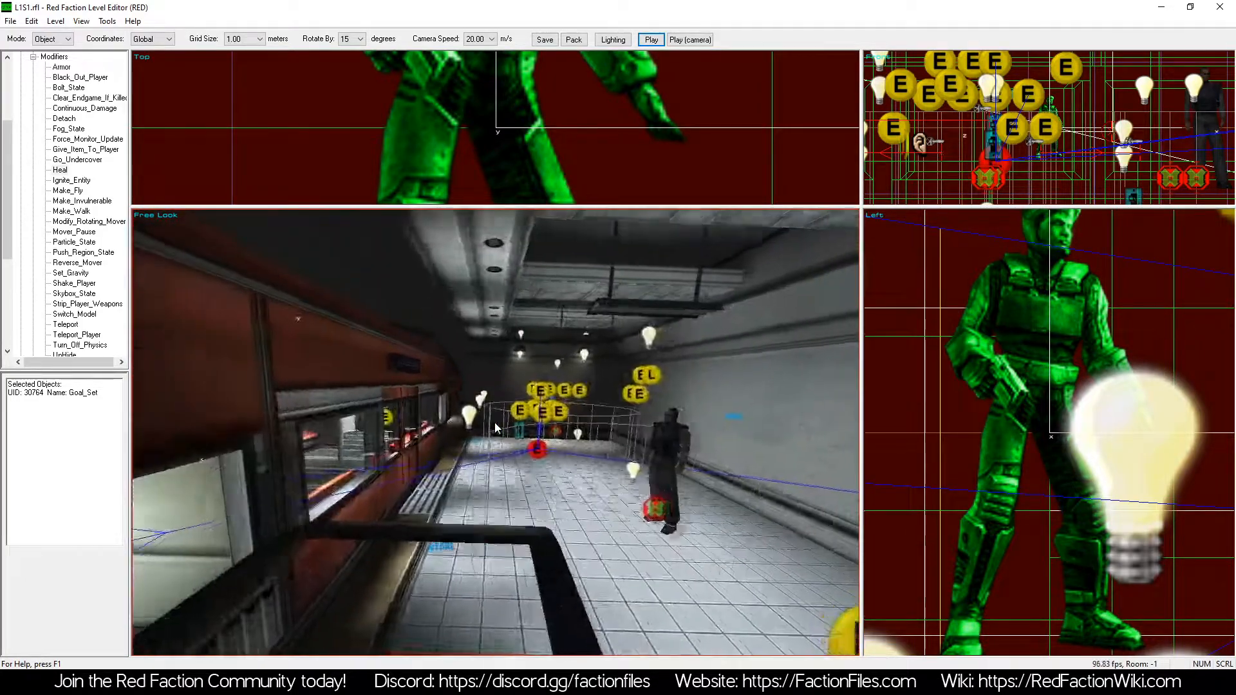
Check the Goal To Set value in the selected Goal_Set event's properties.
right_click(465, 451)
left_click(566, 569)
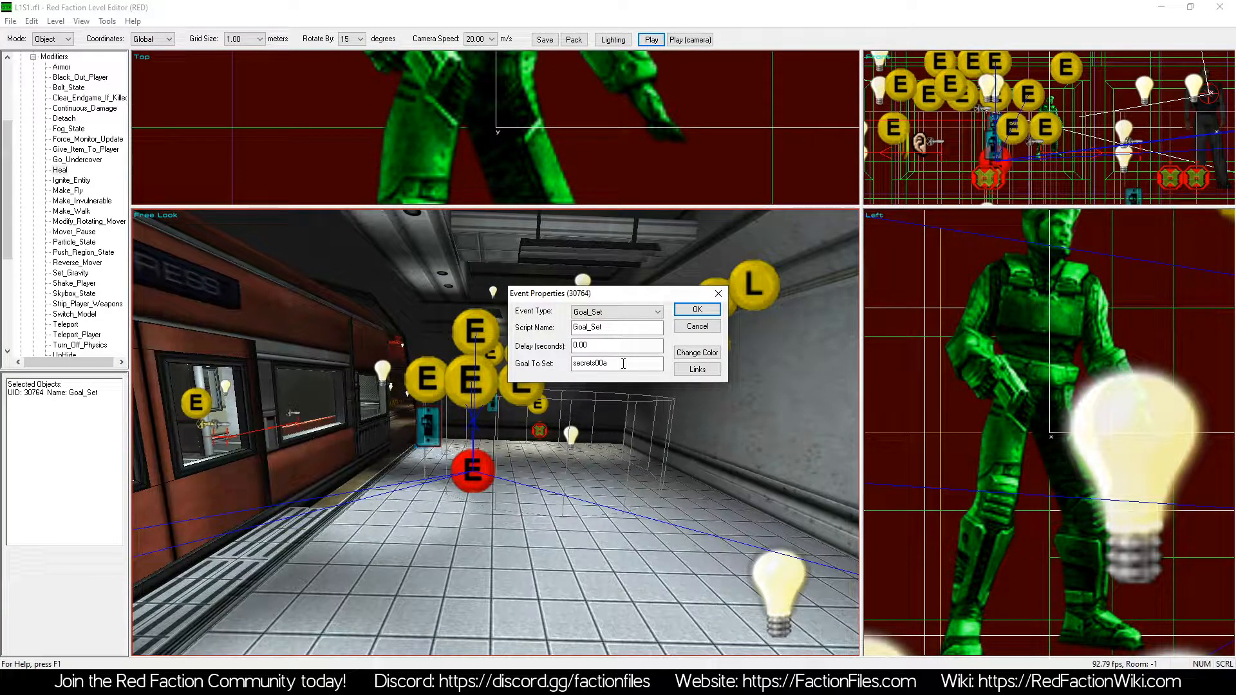
left_click(697, 309)
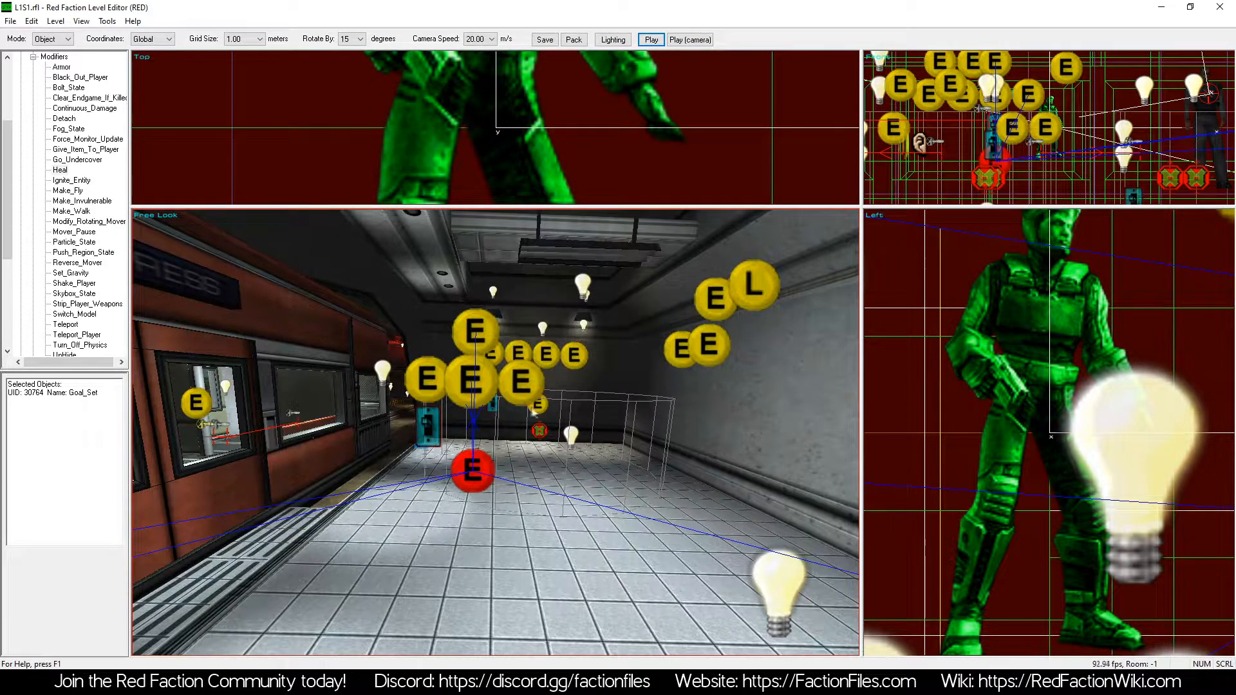
Examine the secrets00a Goal_Create event's script name and options, and reselect the blue Goal_Set event to view its links.
left_click(427, 378)
right_click(487, 358)
left_click(555, 480)
double_click(591, 325)
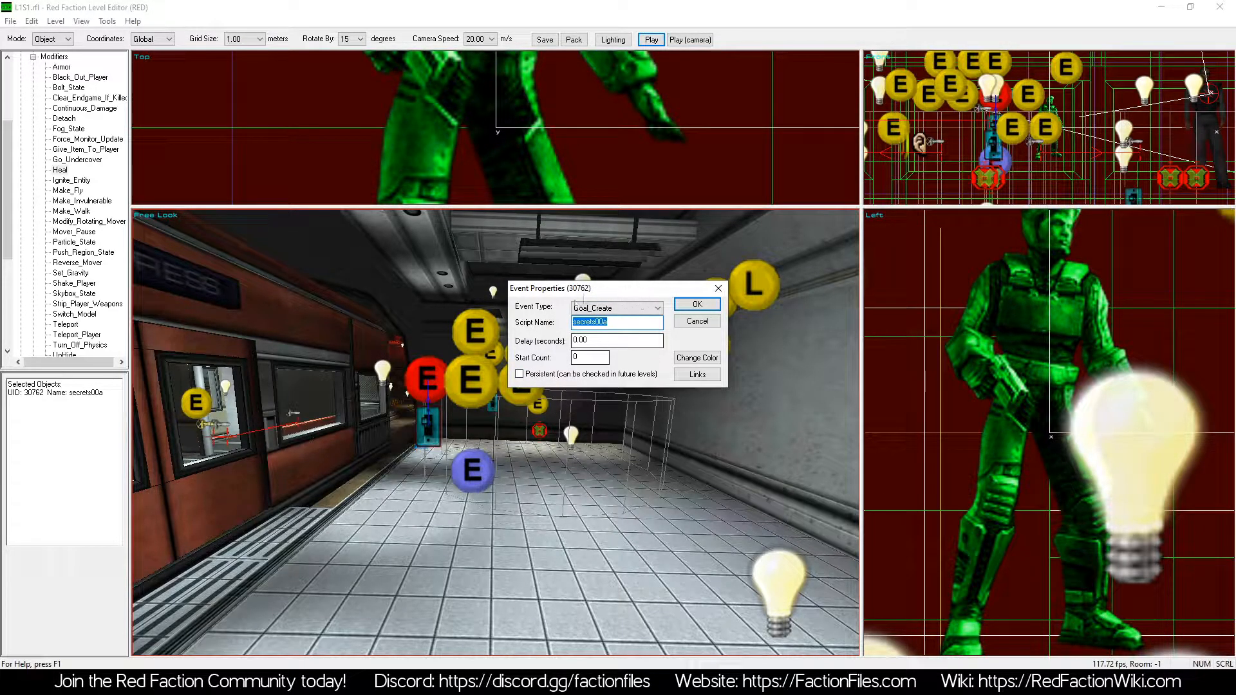
left_click(697, 322)
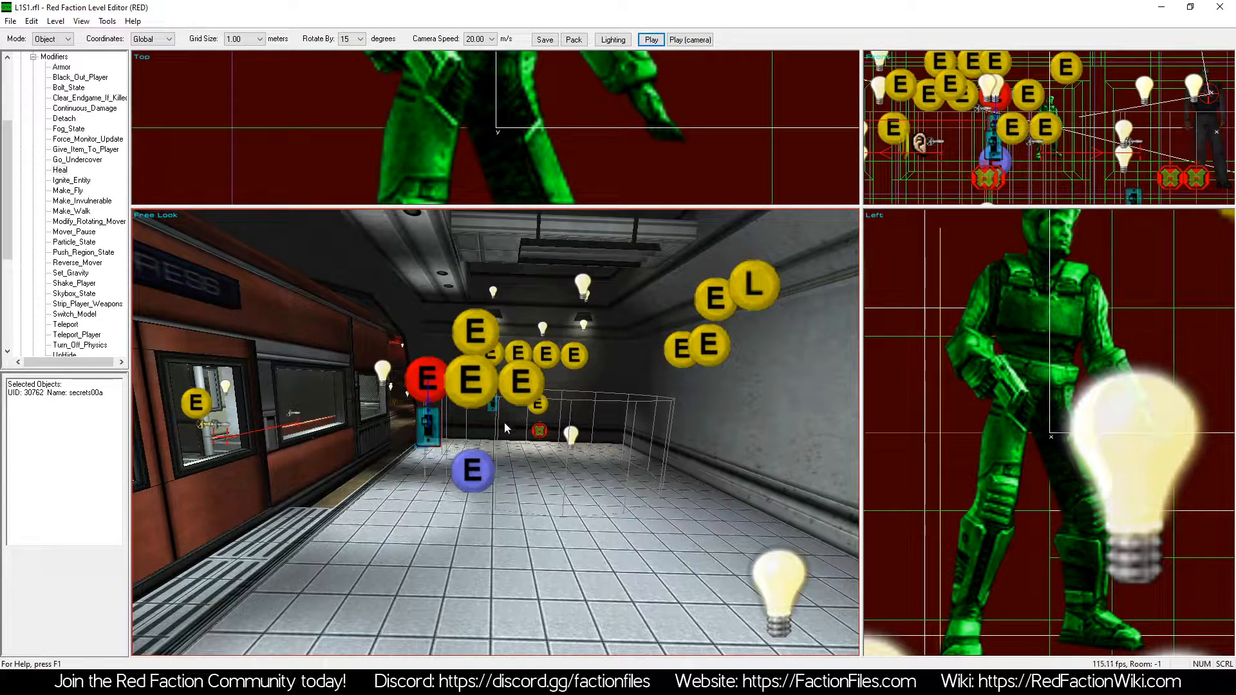
left_click(487, 456)
right_click_drag(488, 456, 484, 465)
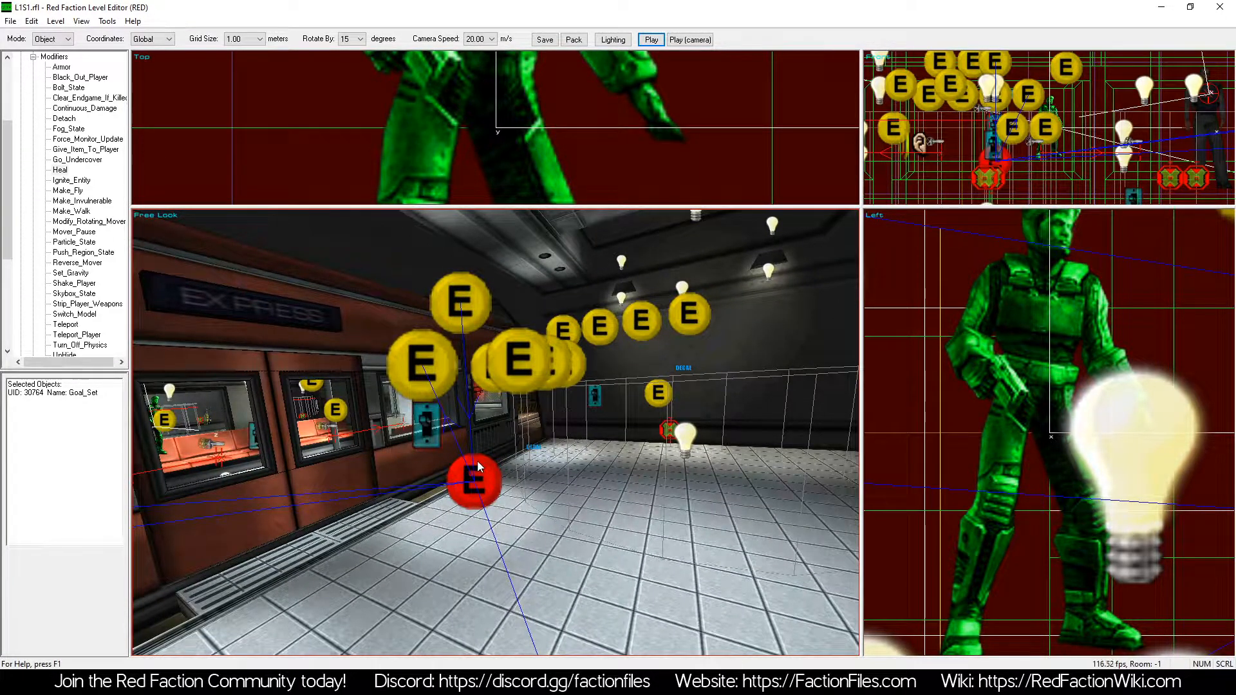
Check the Goal To Check and Minimum Count of the Goal_Check event beside the train, leaving its properties unchanged.
scroll(451, 418, "up", 2)
left_click(405, 353)
right_click(434, 332)
left_click(475, 454)
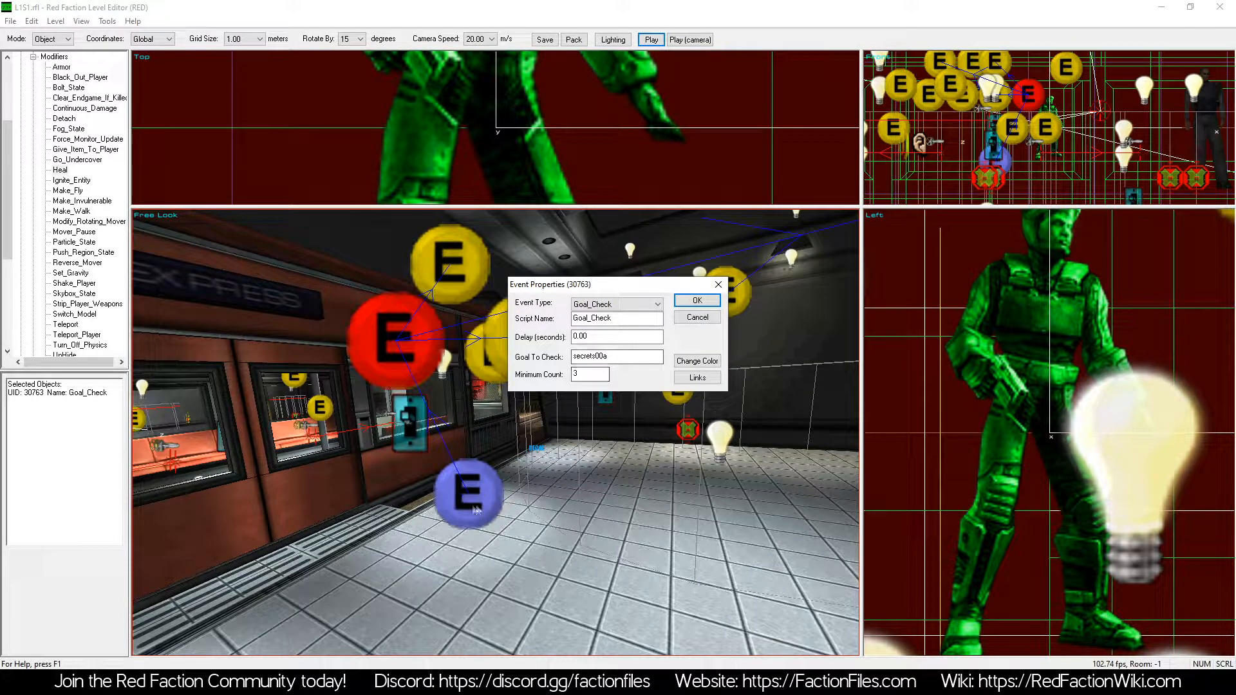
left_click(619, 355)
double_click(586, 375)
left_click(693, 320)
Trace the event chain on the platform's side wall by selecting the Delay event and its linked Display_Fullscreen event.
left_click(684, 475)
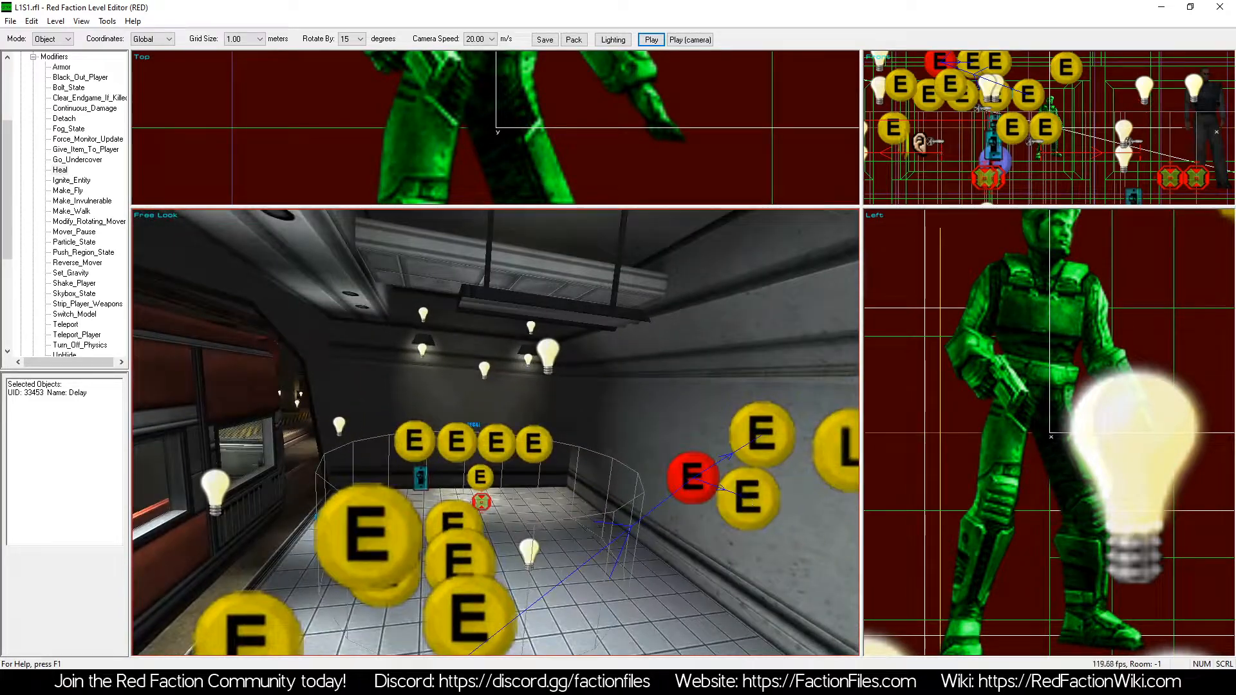
left_click(747, 494)
left_click(767, 433)
left_click(739, 480)
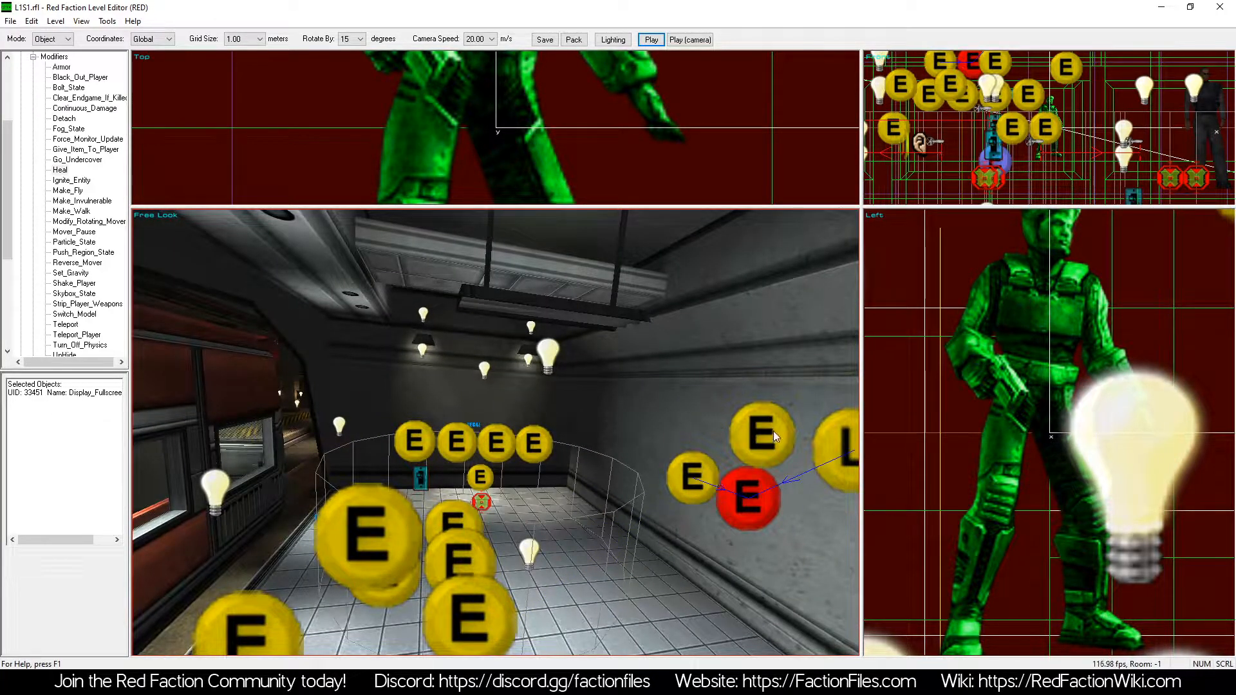
key("z")
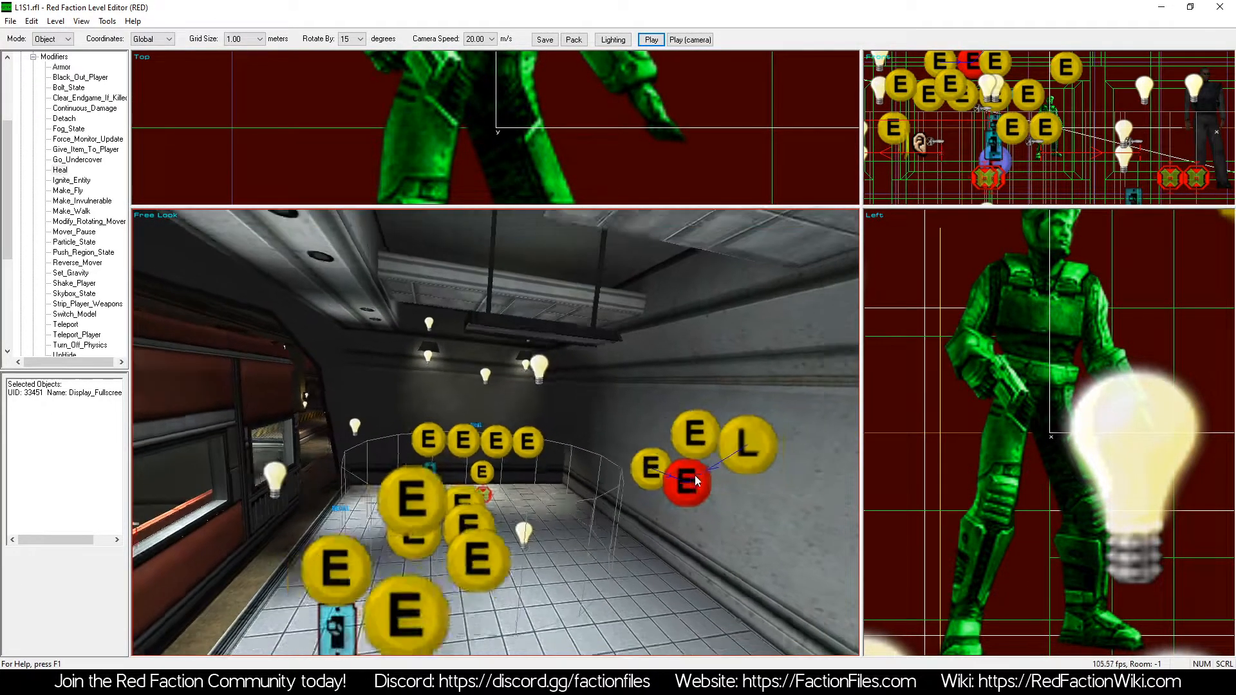
key("a")
Follow the blue Goal_Set event's links to the Remove_Object and Goal_Check events, ending with the Goal_Set event selected.
left_click(494, 597)
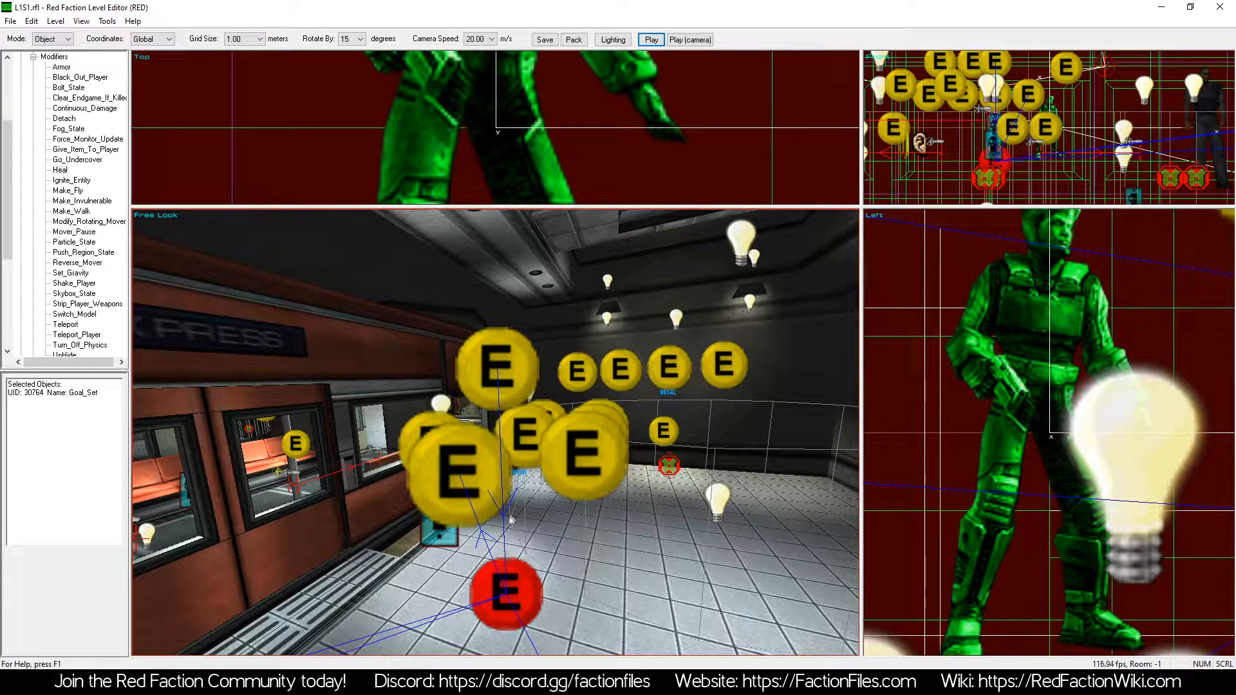
left_click(497, 373)
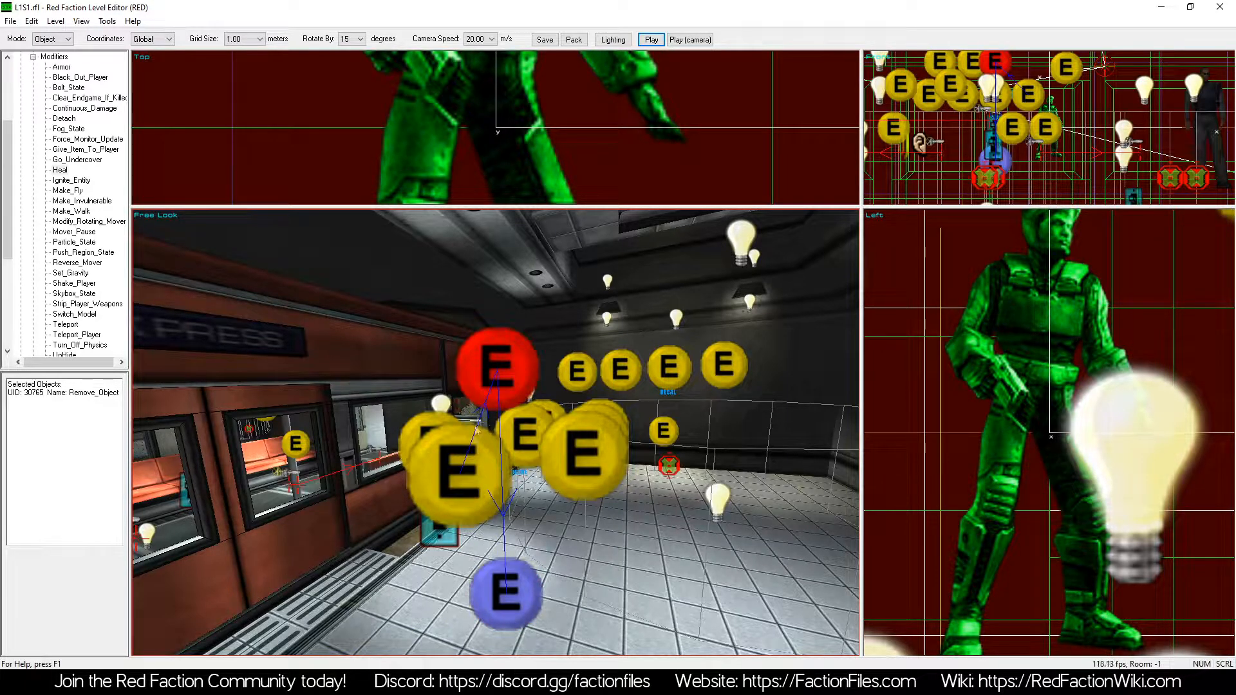
left_click(459, 482)
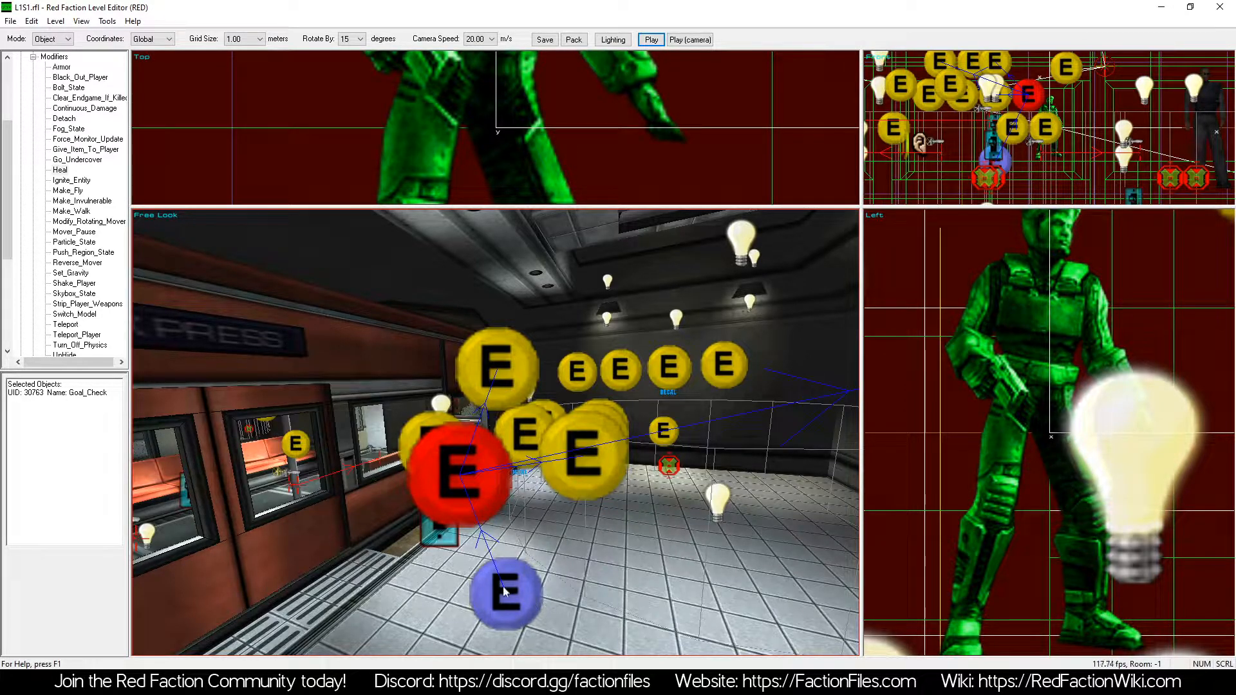
left_click(523, 584)
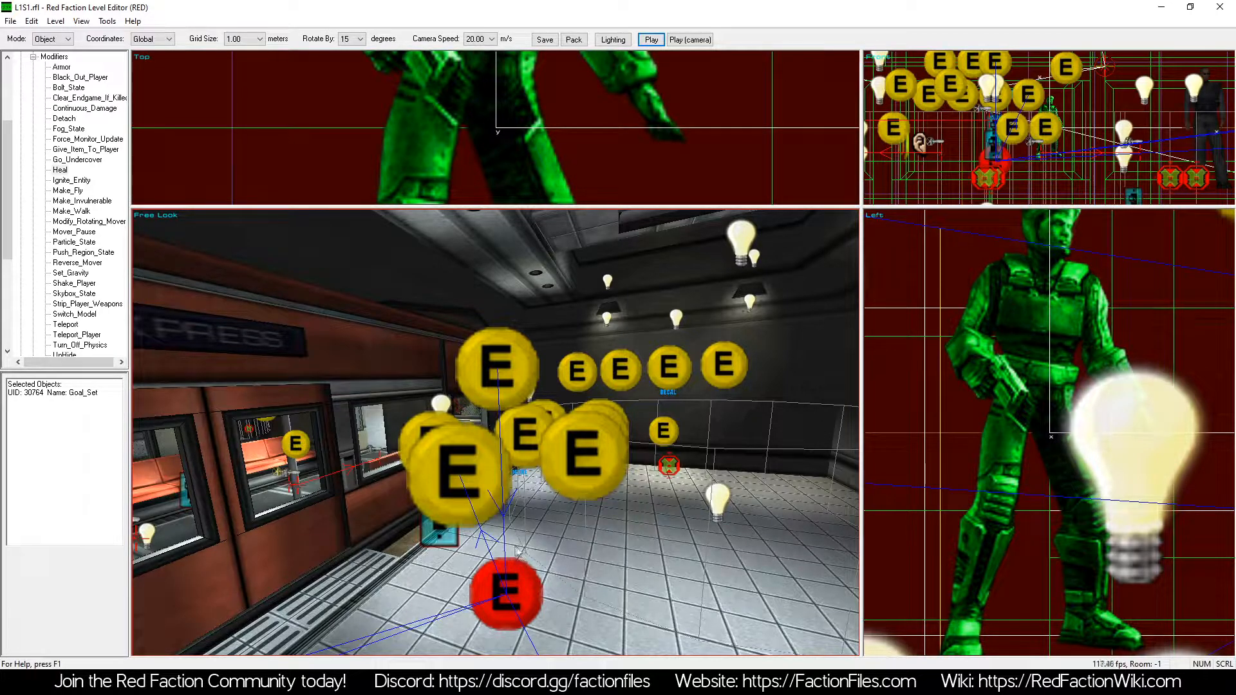
Review the goal name and minimum count in the properties of the Goal_Check event linked from the blue Goal_Set.
left_click(470, 470)
right_click(465, 460)
left_click(508, 580)
double_click(584, 356)
double_click(585, 374)
left_click(701, 321)
Check the Goal To Set value of the Goal_Set event that the Goal_Check event links to.
left_click(570, 487)
right_click(611, 364)
left_click(654, 483)
double_click(602, 362)
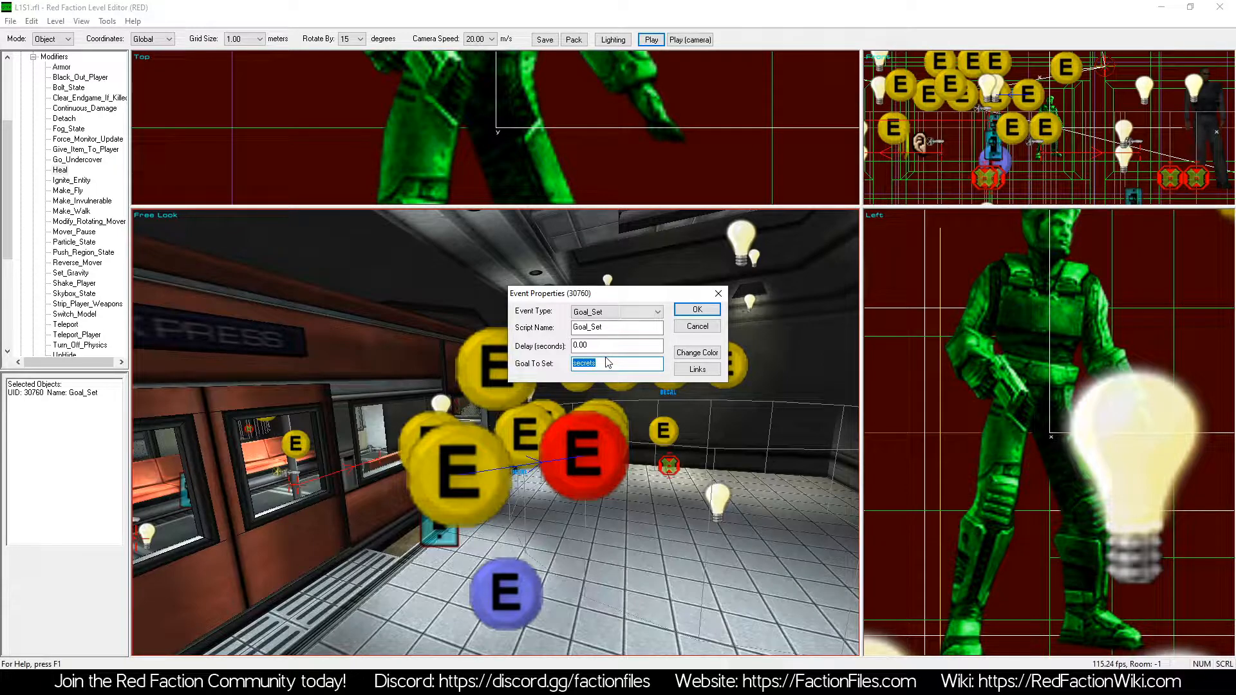
left_click(697, 326)
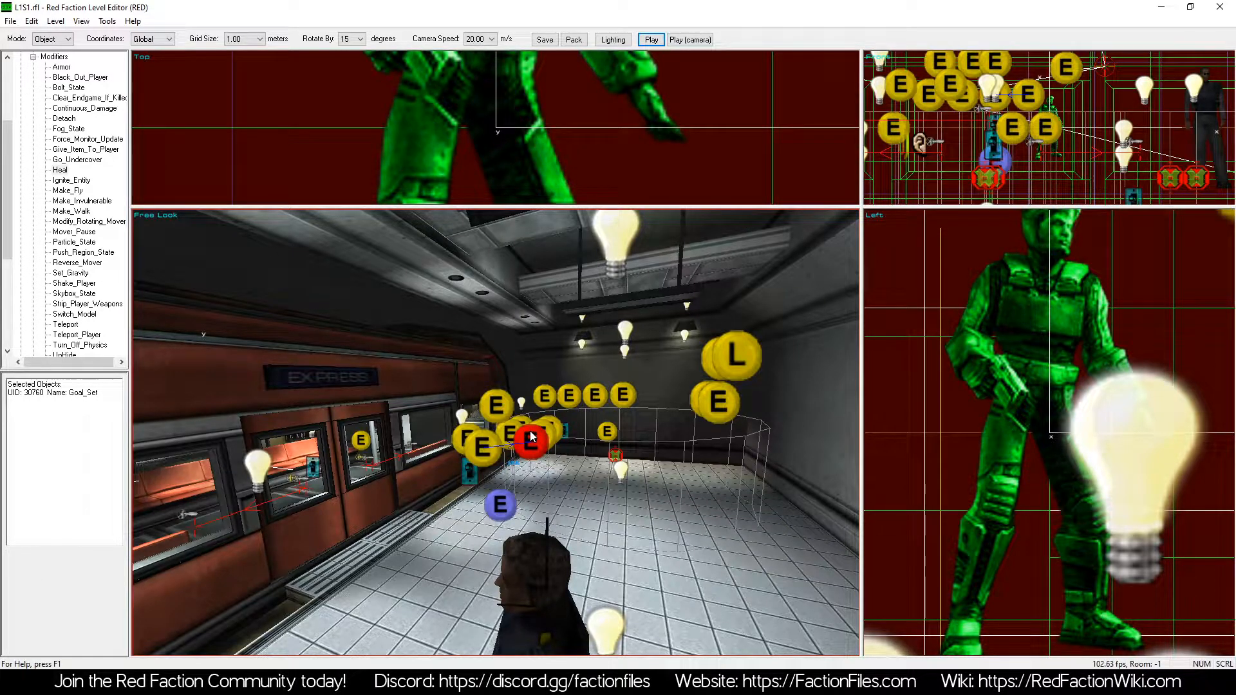
Open the rfrev_kva05.rfl level and bring the event cluster around the blue event into view.
left_click(10, 21)
left_click(25, 35)
scroll(599, 555, "down", 2)
left_click(566, 568)
left_click(718, 621)
left_click(623, 368)
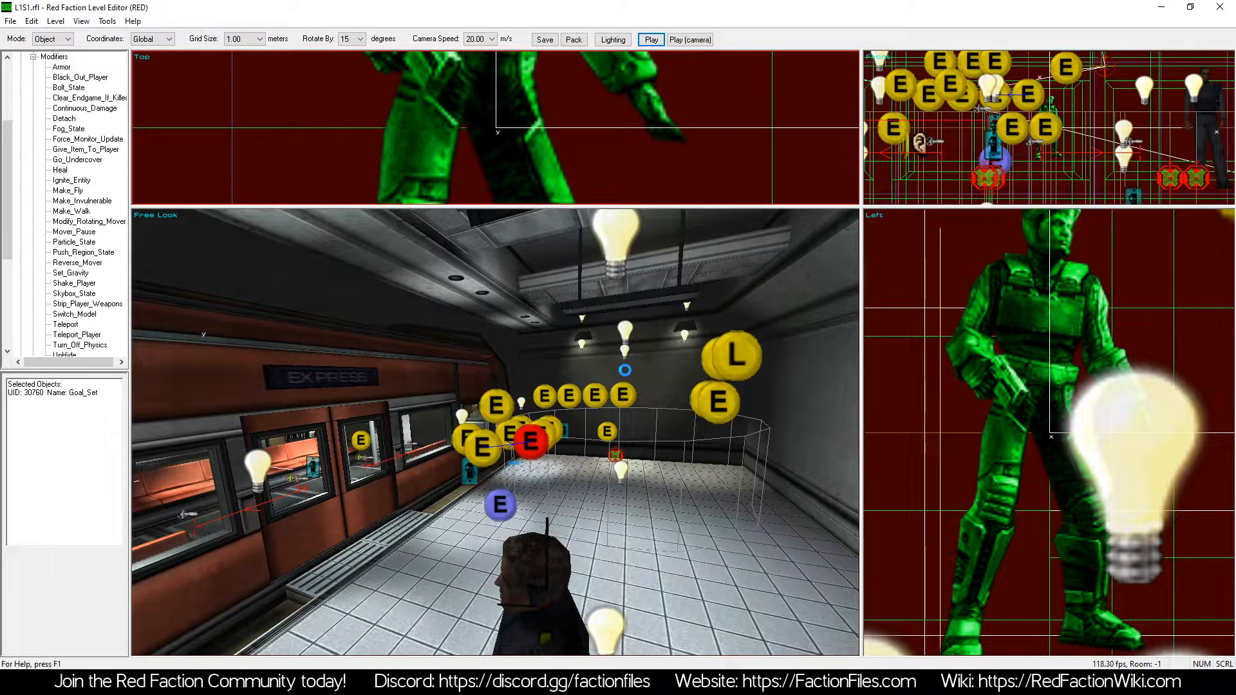
key("z")
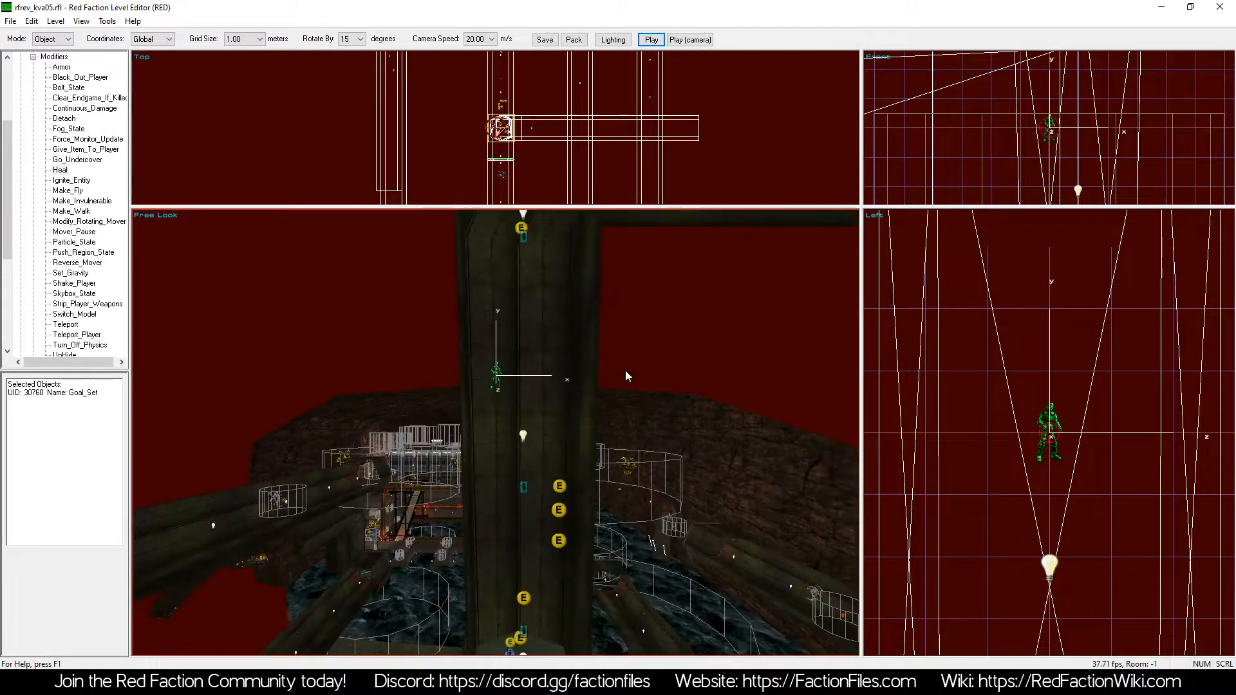
key("a")
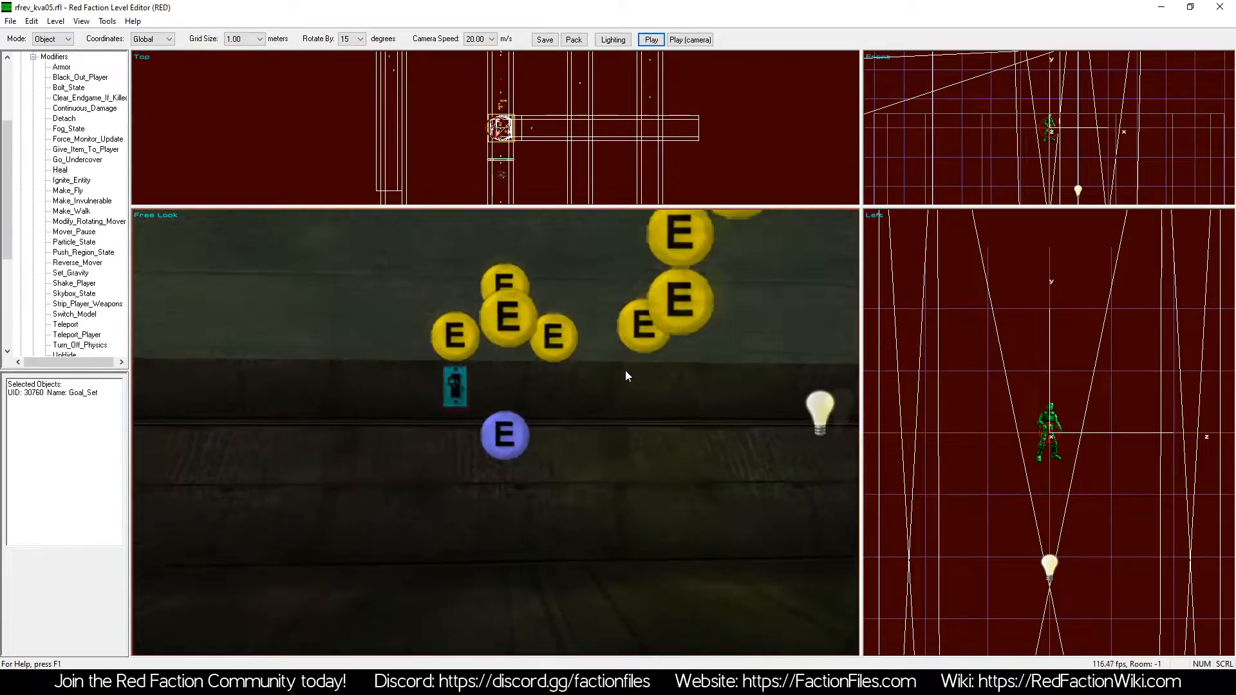
Select the blue Goal_Set event in the tunnel and trace its links through the level.
left_click(522, 444)
key("z")
key("a")
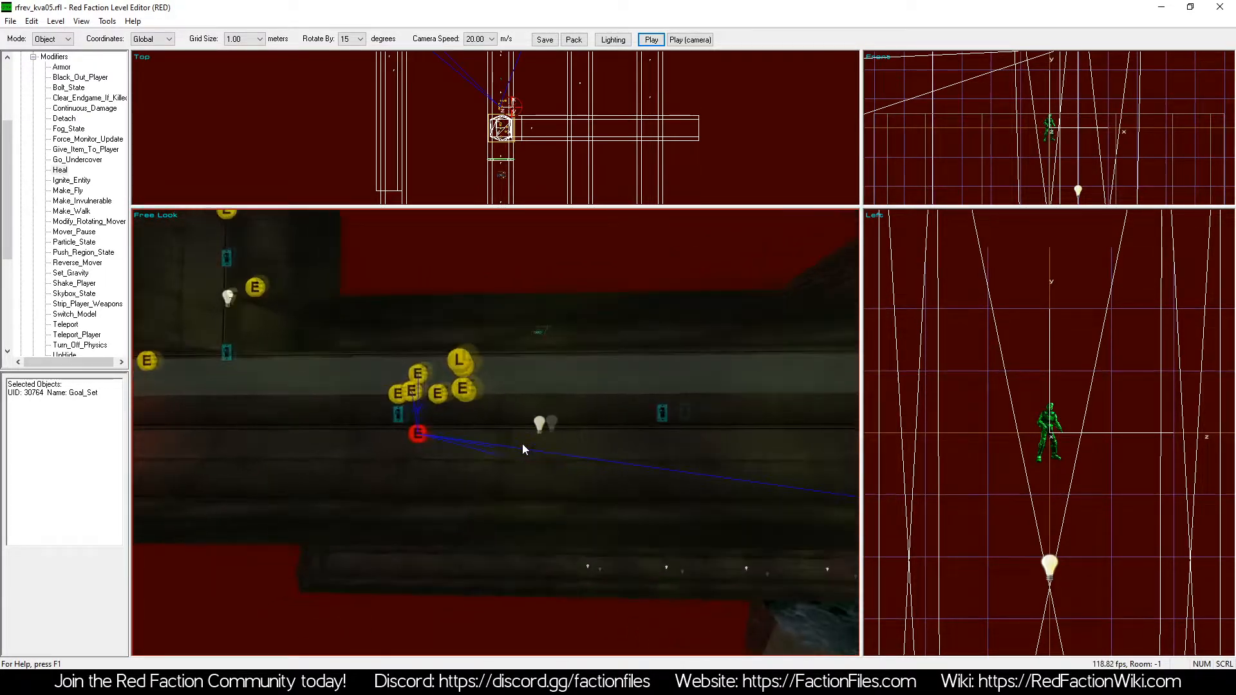
left_click(523, 444)
left_click(540, 437)
key("z")
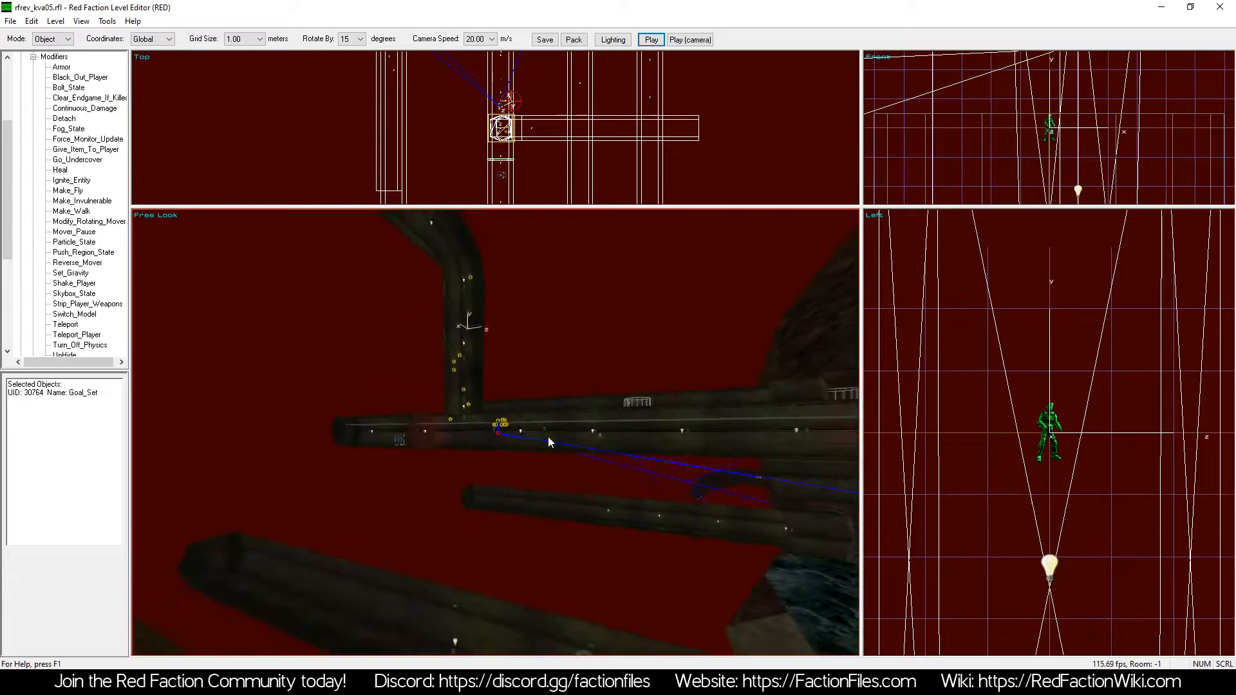
key("a")
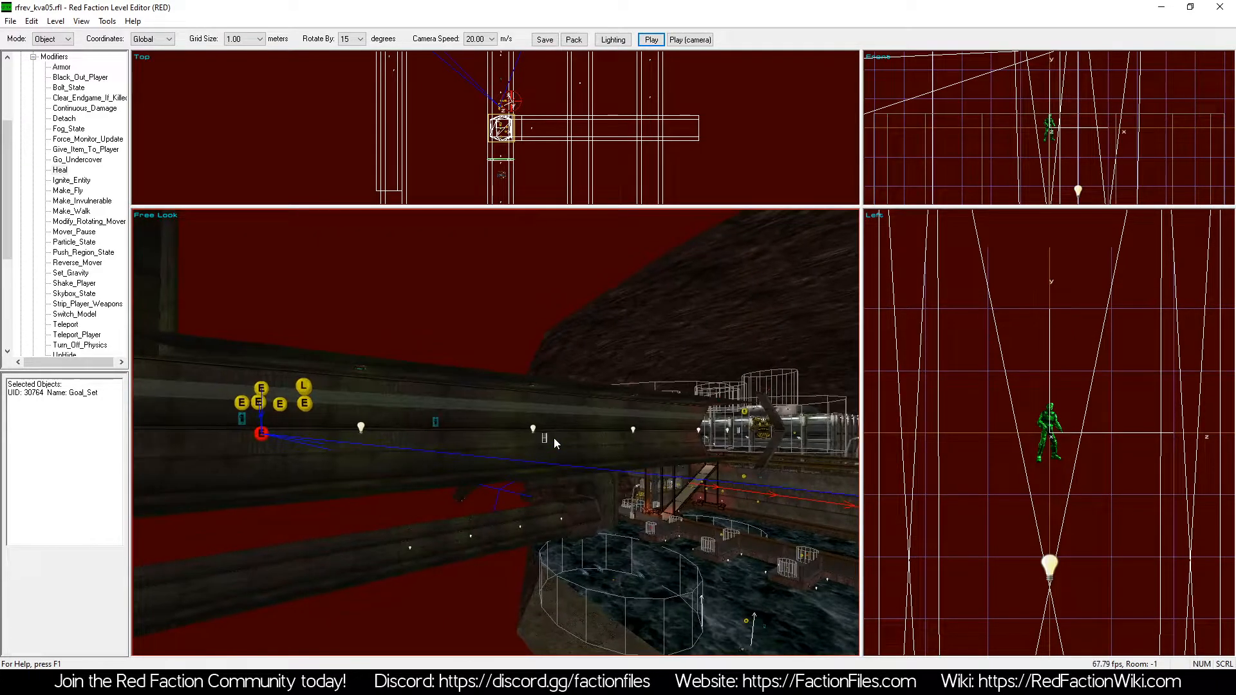
key("a")
left_click(492, 442)
left_click(466, 425)
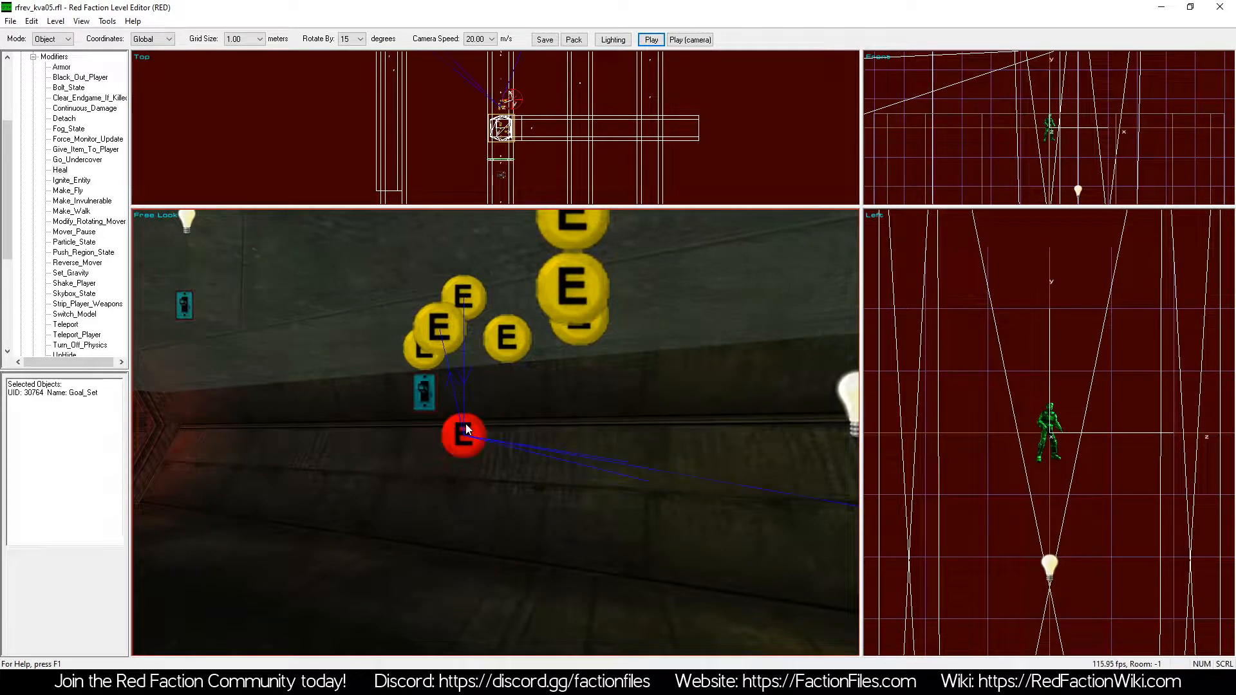
Check the goal name and minimum count of the Goal_Check event above the blue Goal_Set, without changing them.
left_click(442, 328)
right_click(461, 322)
left_click(490, 458)
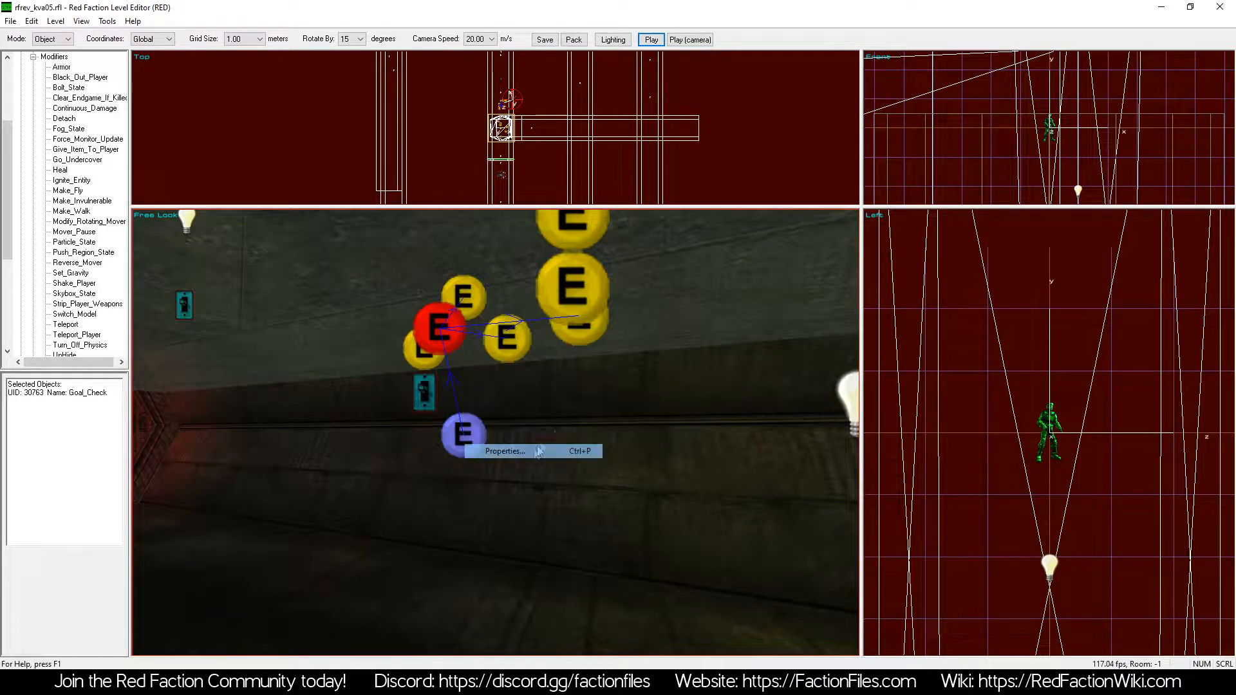
left_click_drag(636, 356, 570, 356)
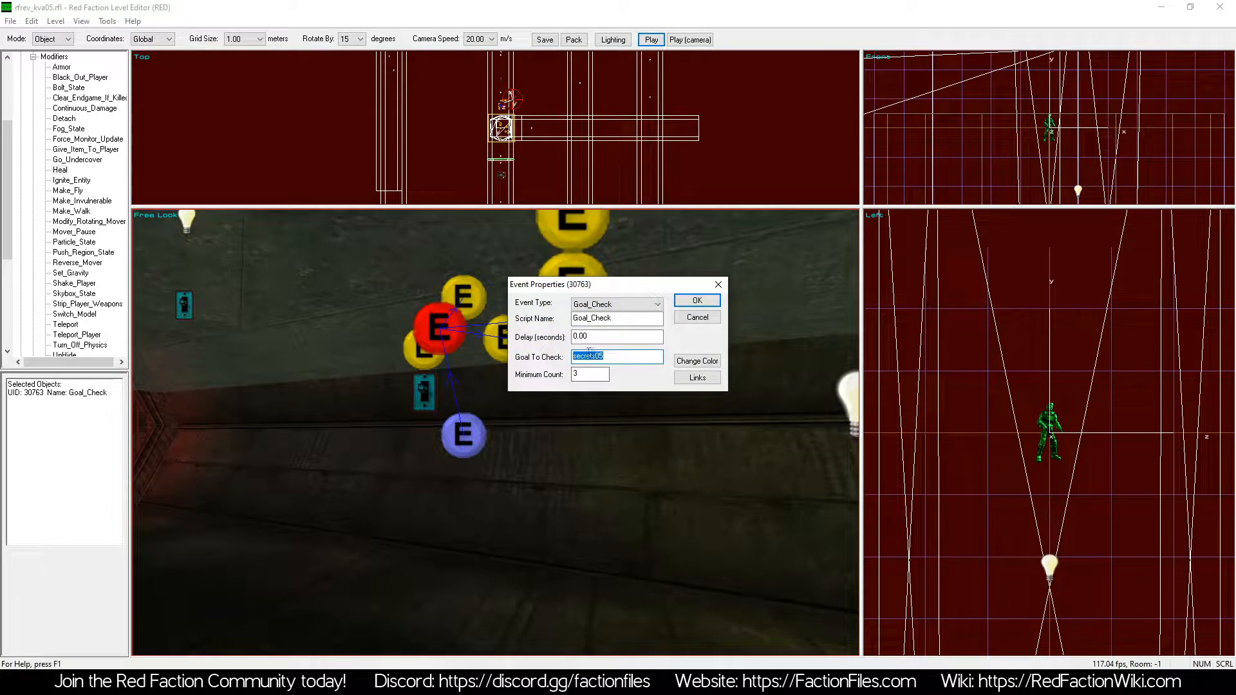
left_click(590, 373)
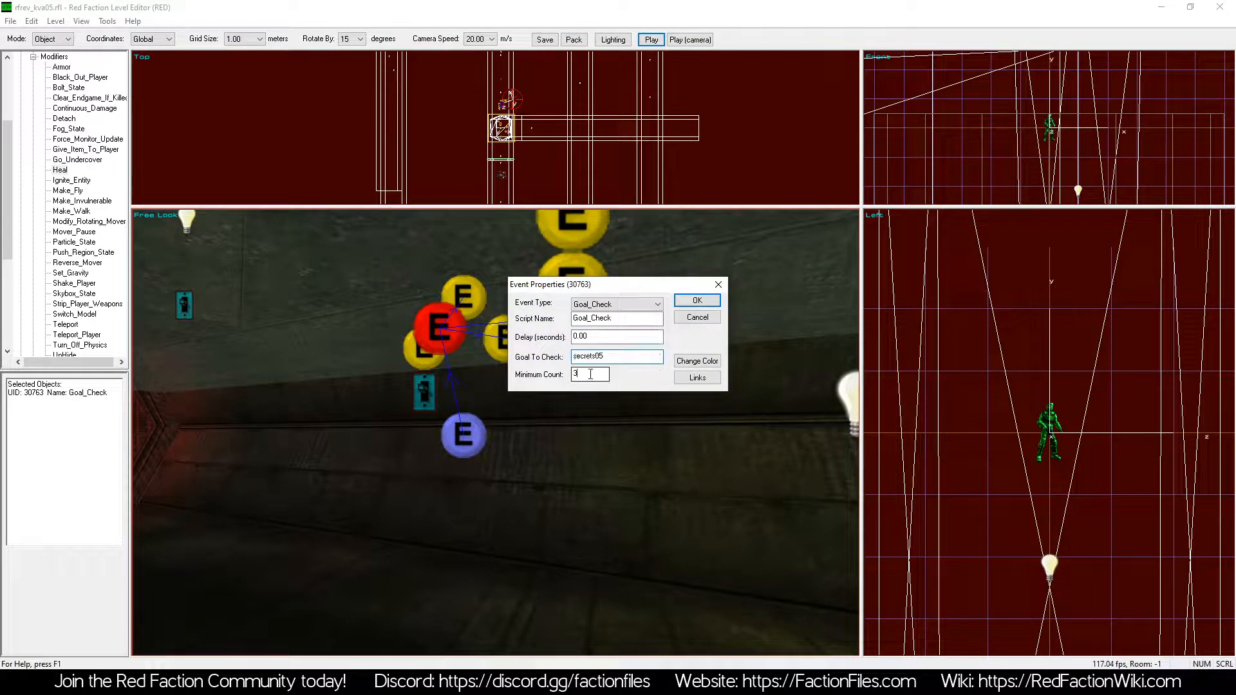
left_click(704, 318)
Check the Goal To Set value of the Goal_Set event linked from the tunnel's Goal_Check event.
left_click(507, 343)
right_click(538, 327)
left_click(567, 450)
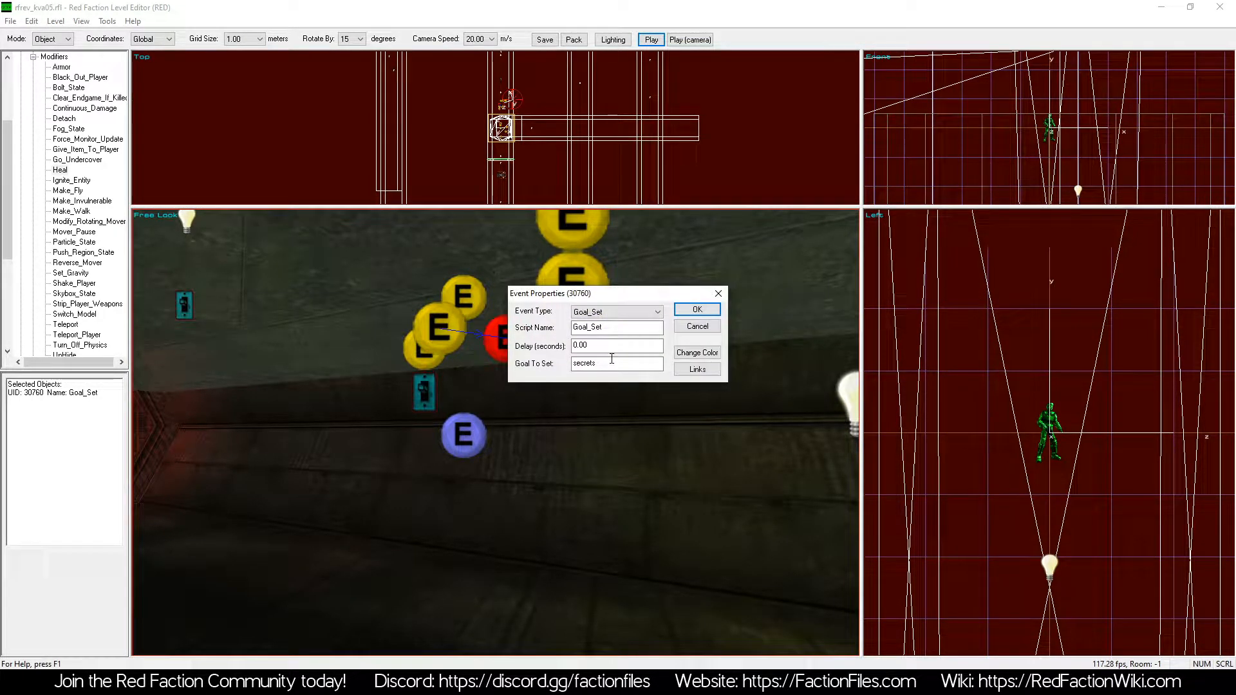
left_click(698, 326)
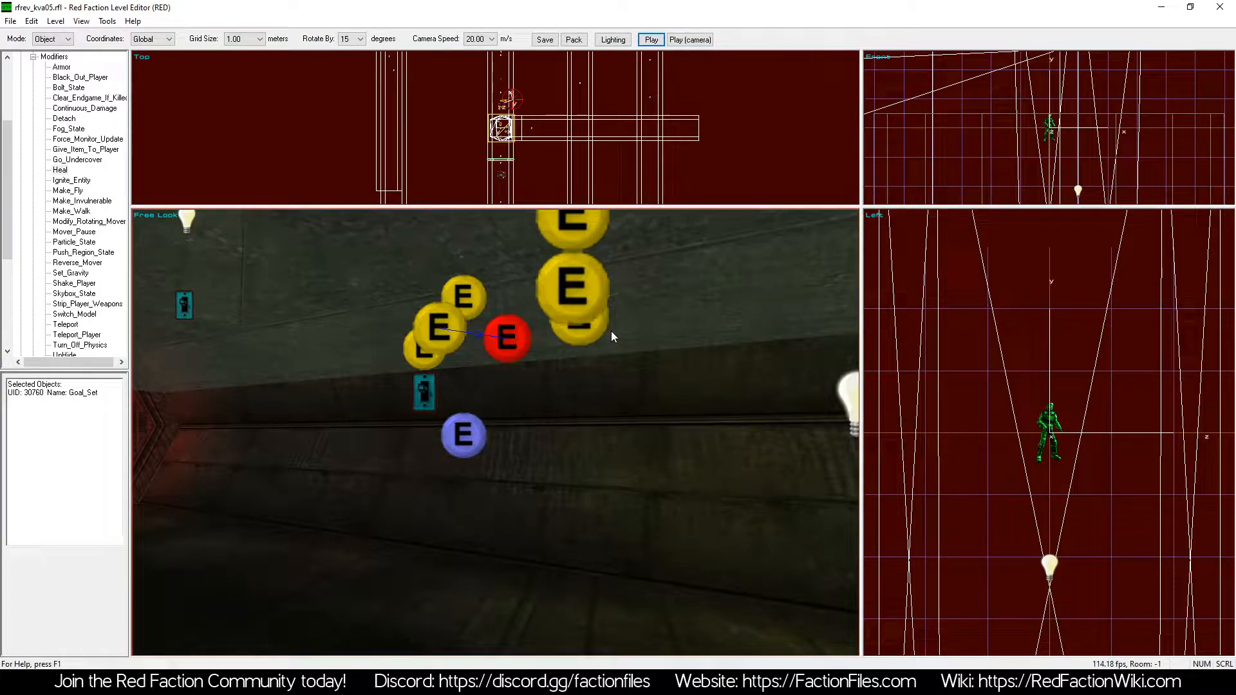
Open the rfrev_kvaEND.rfl level and examine the goal and minimum count of the Goal_Check event for the secrets goal.
key("Down")
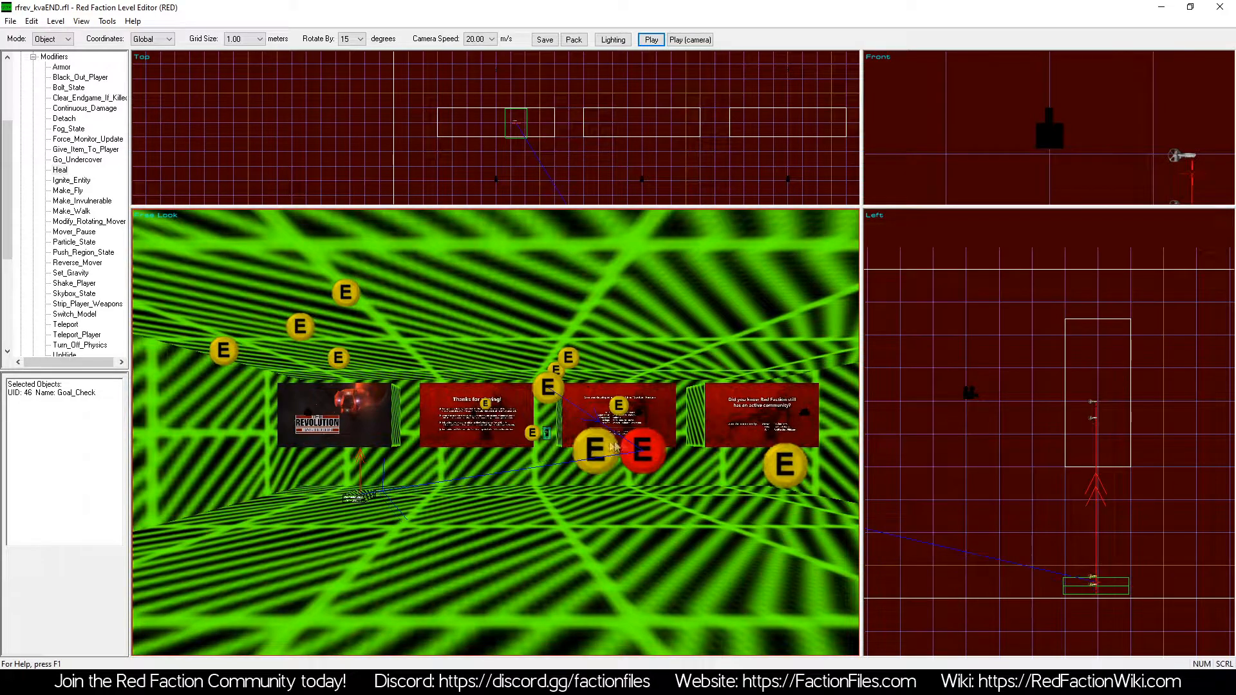
right_click(596, 452)
left_click(633, 567)
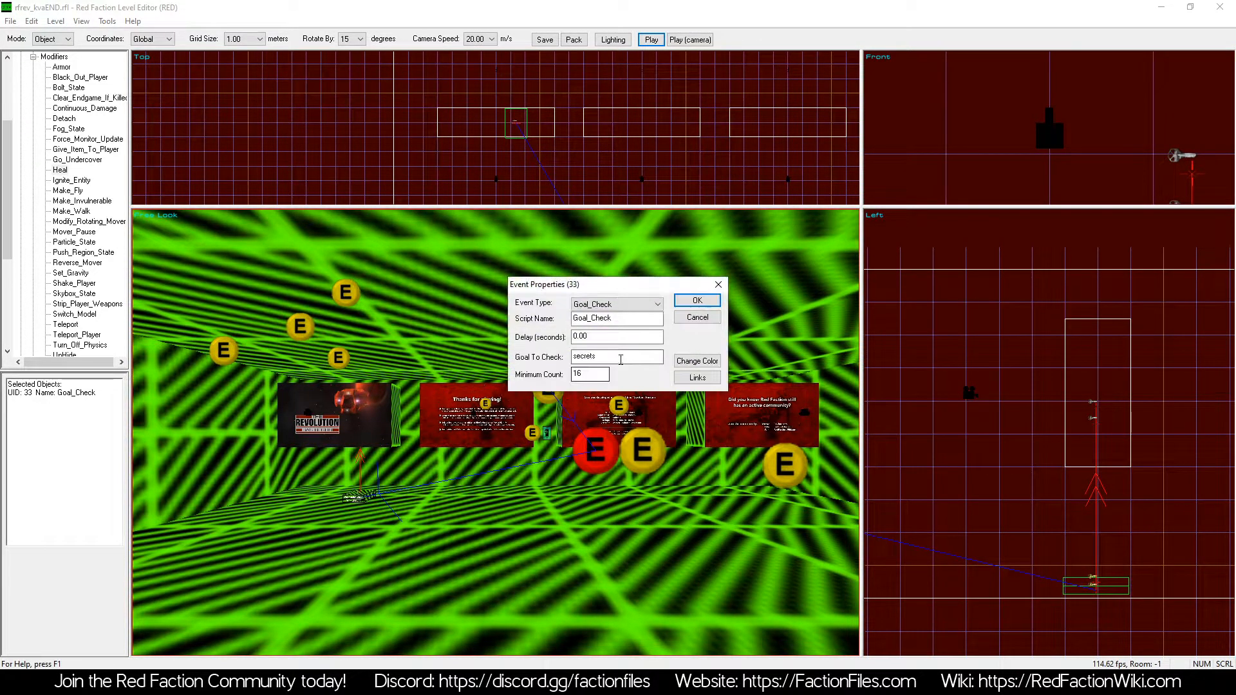
left_click(617, 358)
left_click(591, 375)
left_click(697, 301)
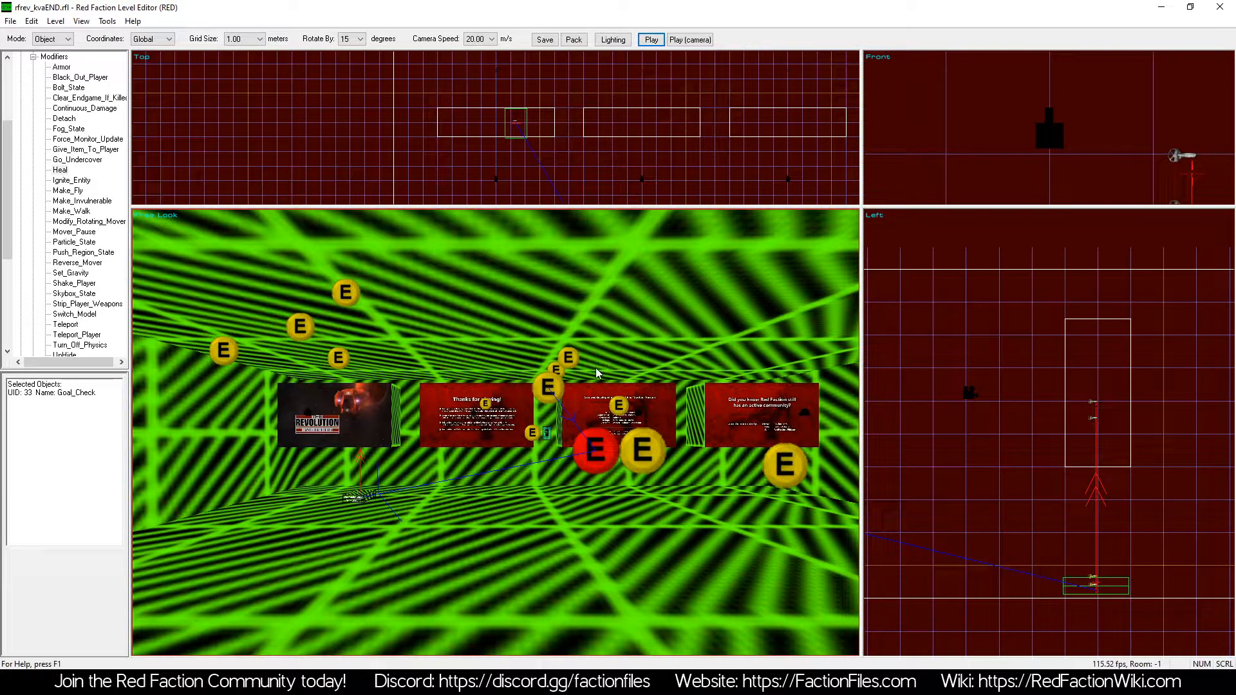
Clear the selection and reopen the L1S1.rfl level.
left_click(612, 387)
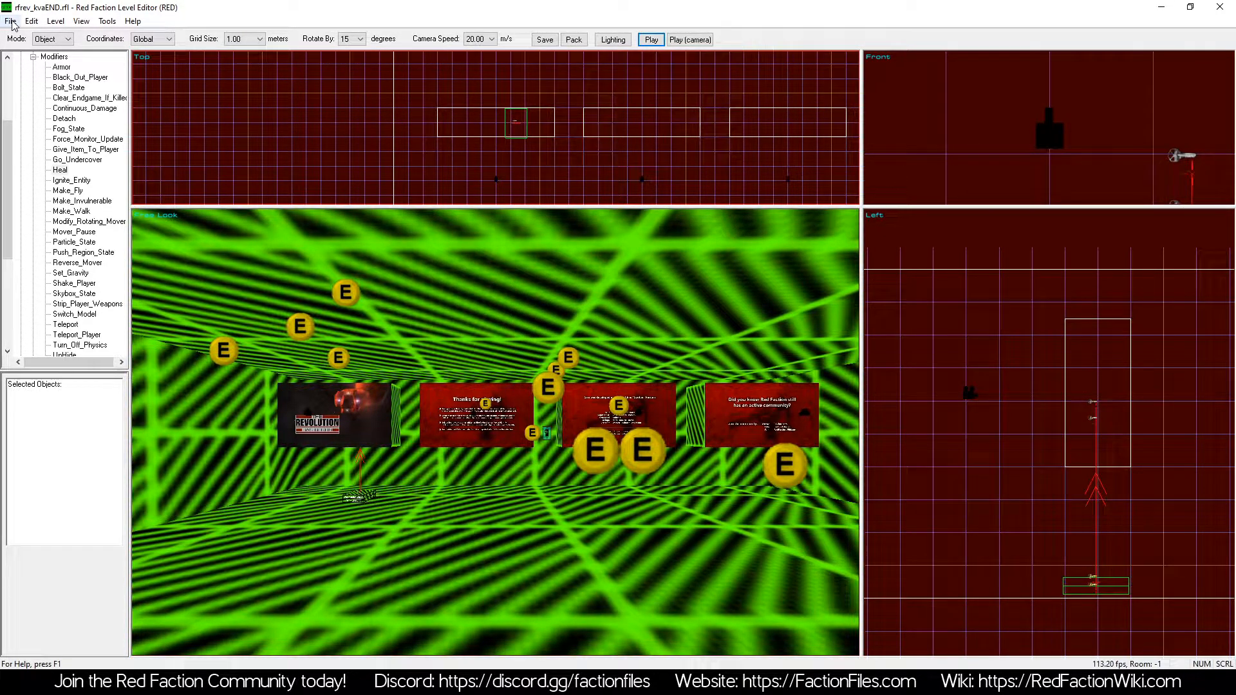
left_click(11, 22)
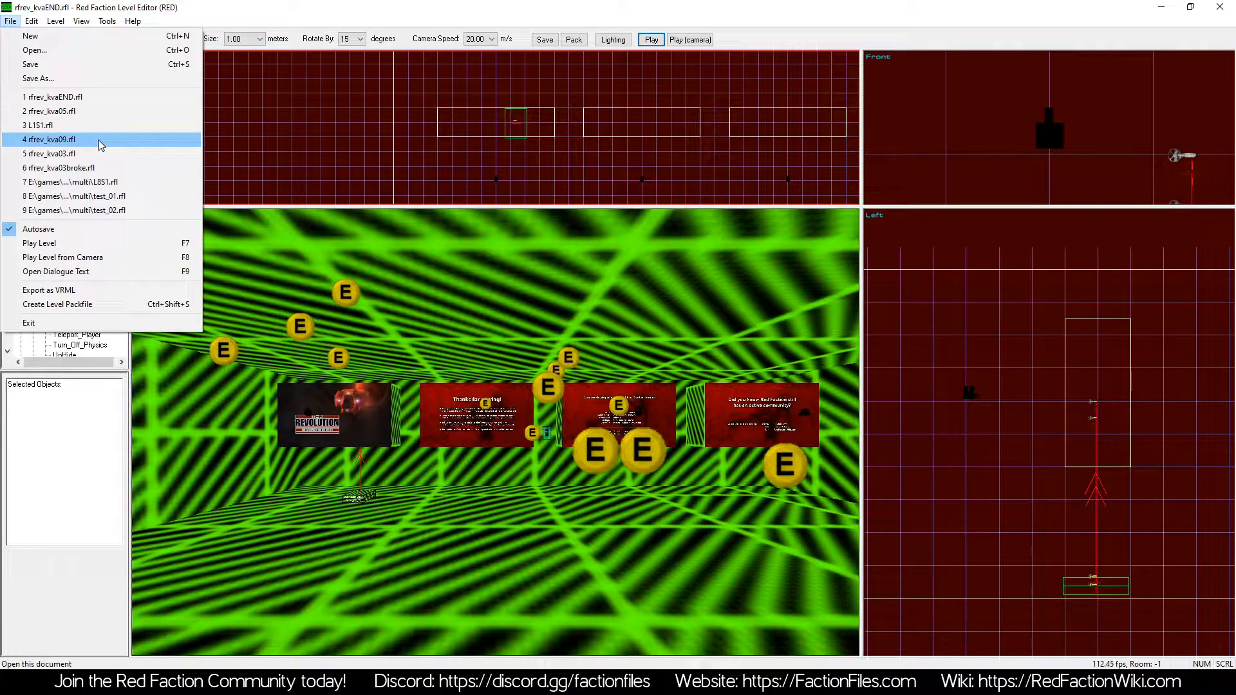
left_click(87, 126)
left_click(621, 367)
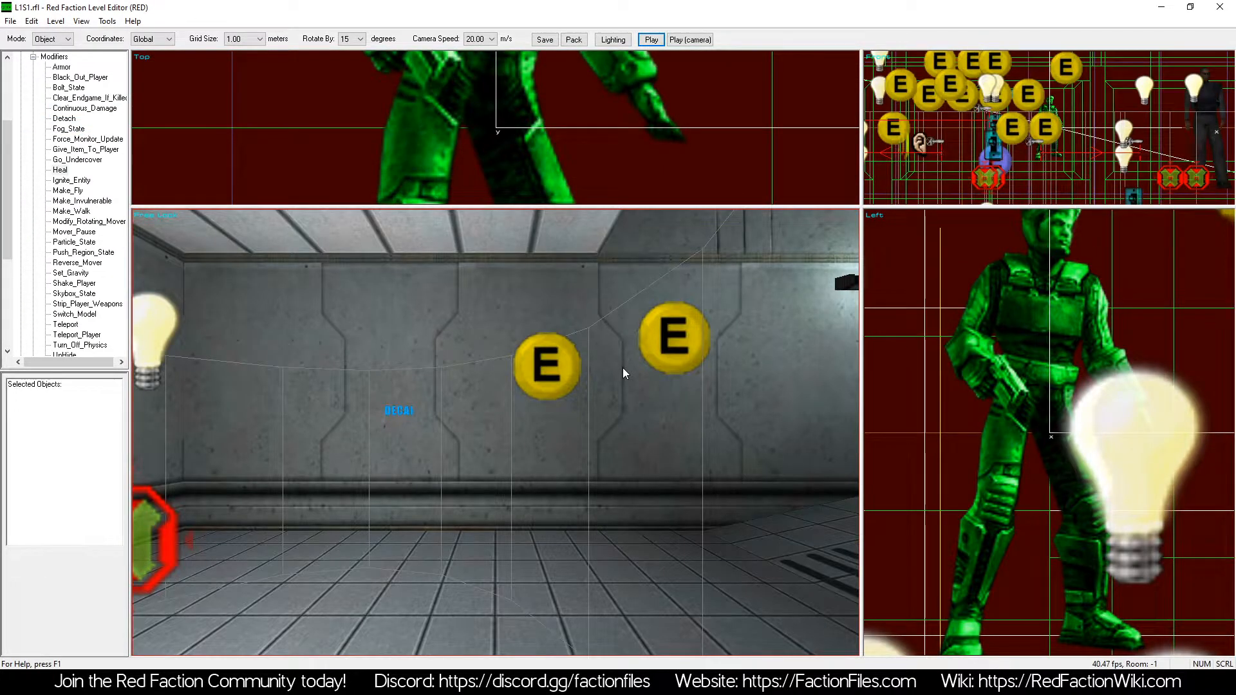
Go to the concrete room with the switch and decal, and enable Render Everything.
key("z")
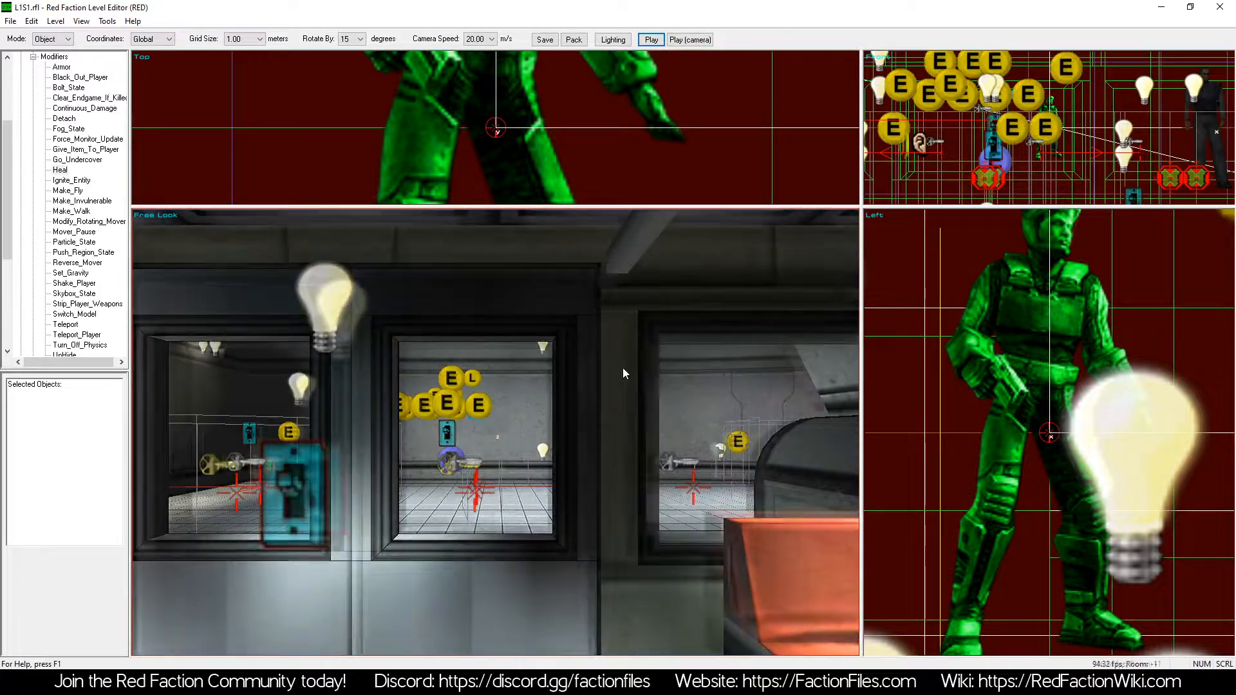
key("z")
key("KP_6")
key("KP_8")
key("KP_4")
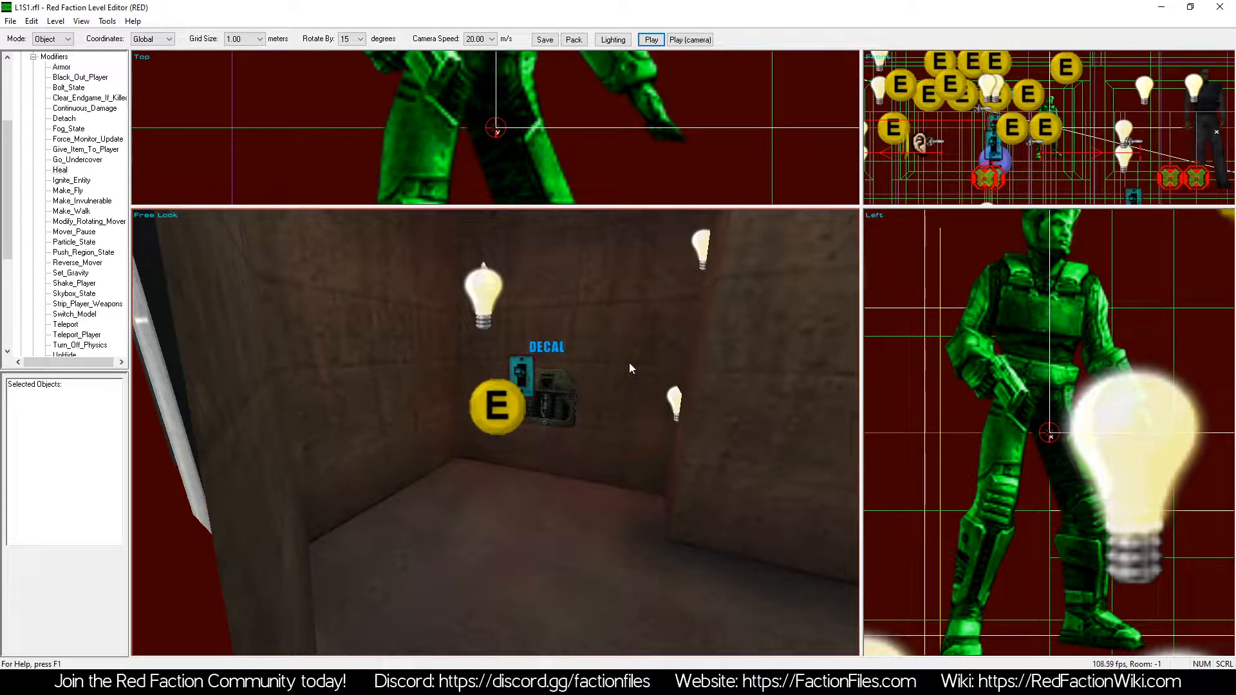
left_click(81, 21)
left_click(113, 125)
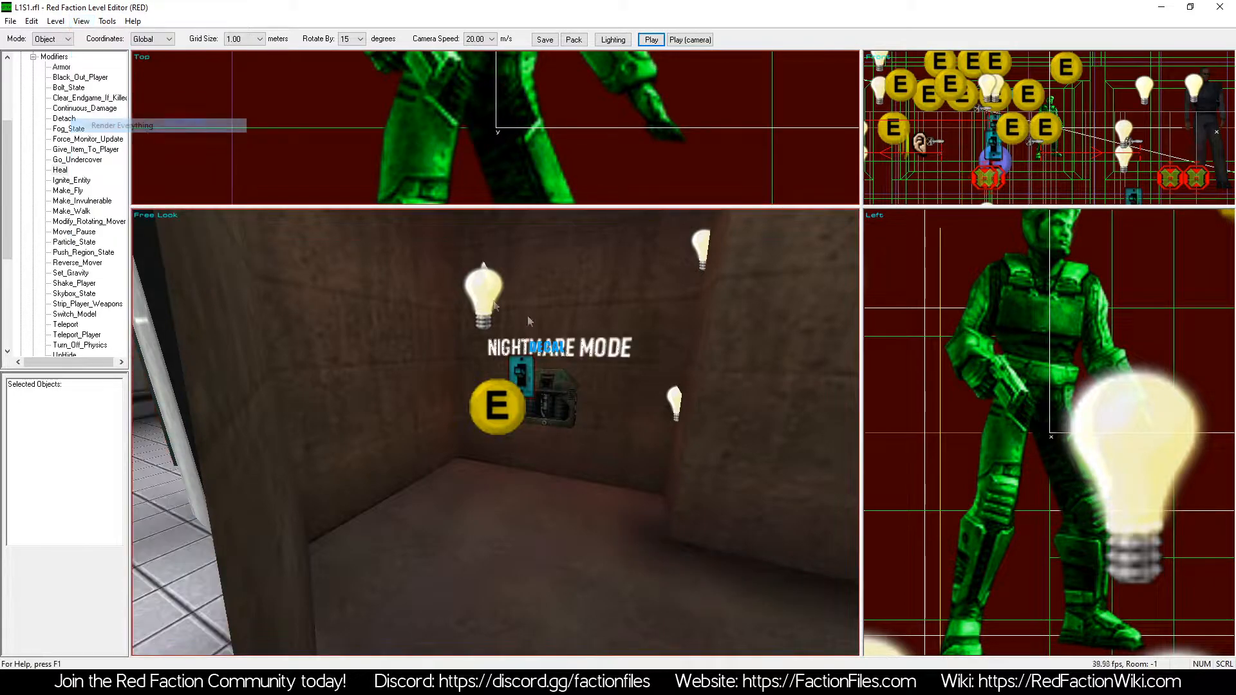
Select the NIGHTMARE MODE decal on the wall and look over the surrounding areas.
left_click(550, 347)
key("z")
key("a")
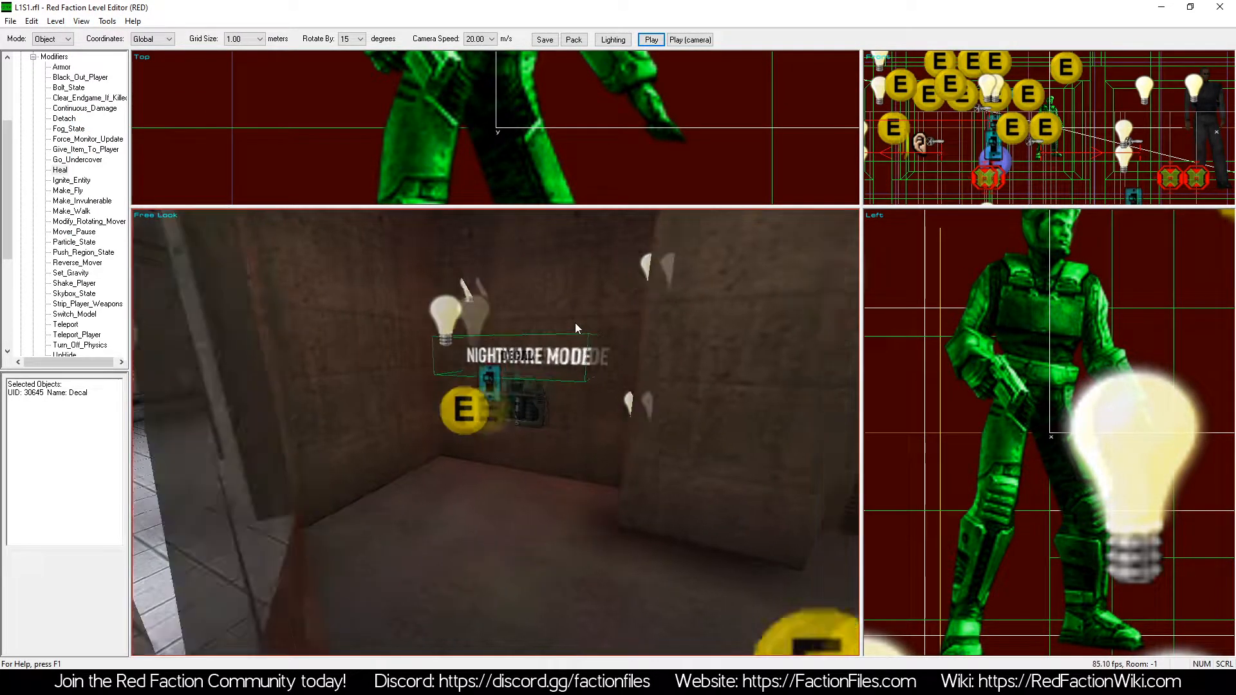
key("KP_6")
key("a")
key("a")
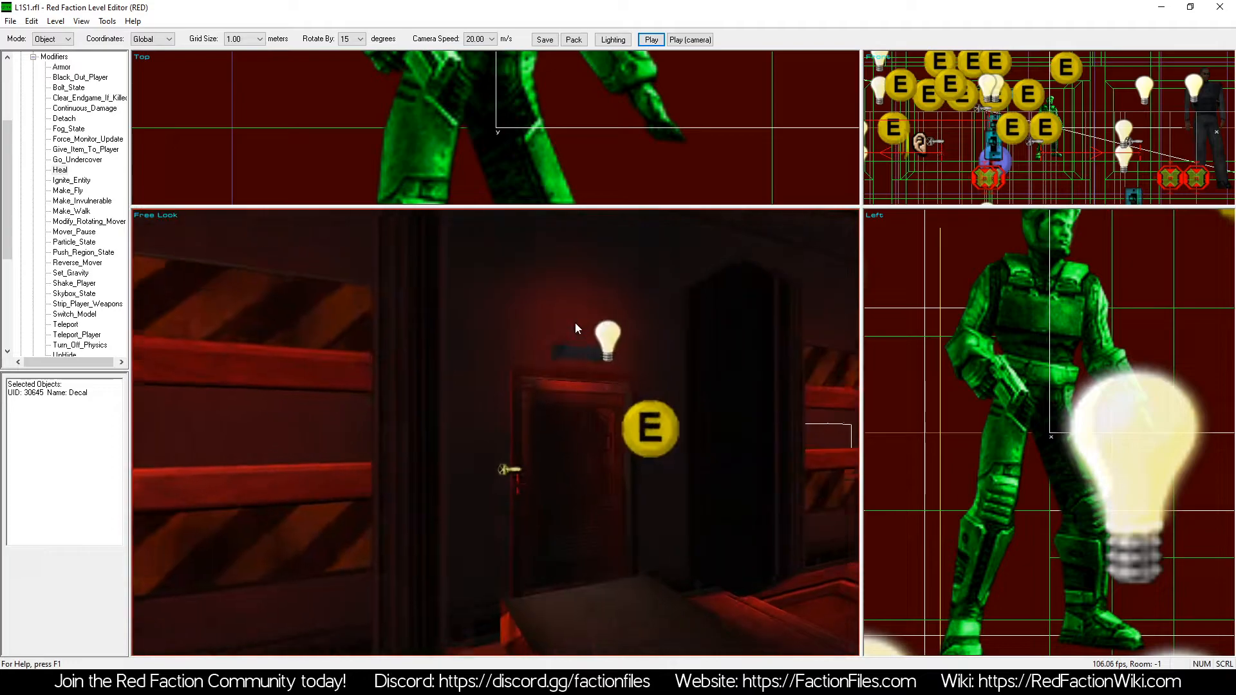
Select the Give_Item_To_Player event and view its link among the events in the NIGHTMARE MODE room.
left_click(571, 352)
key("z")
key("a")
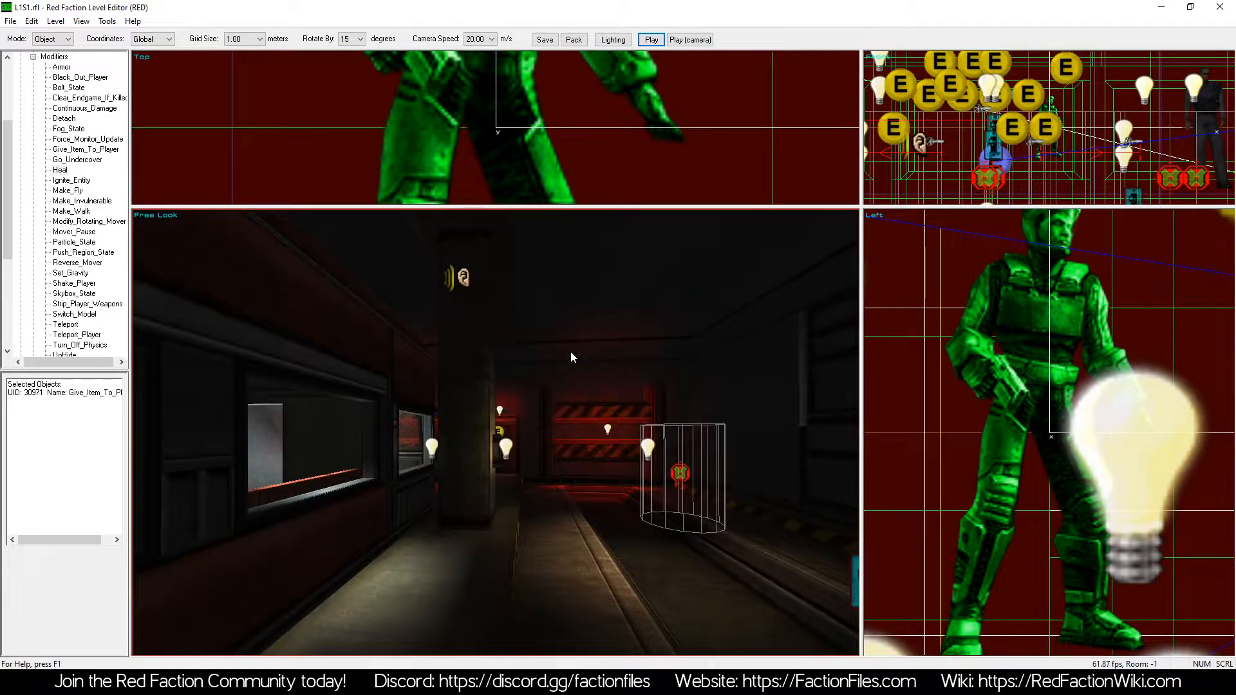
key("z")
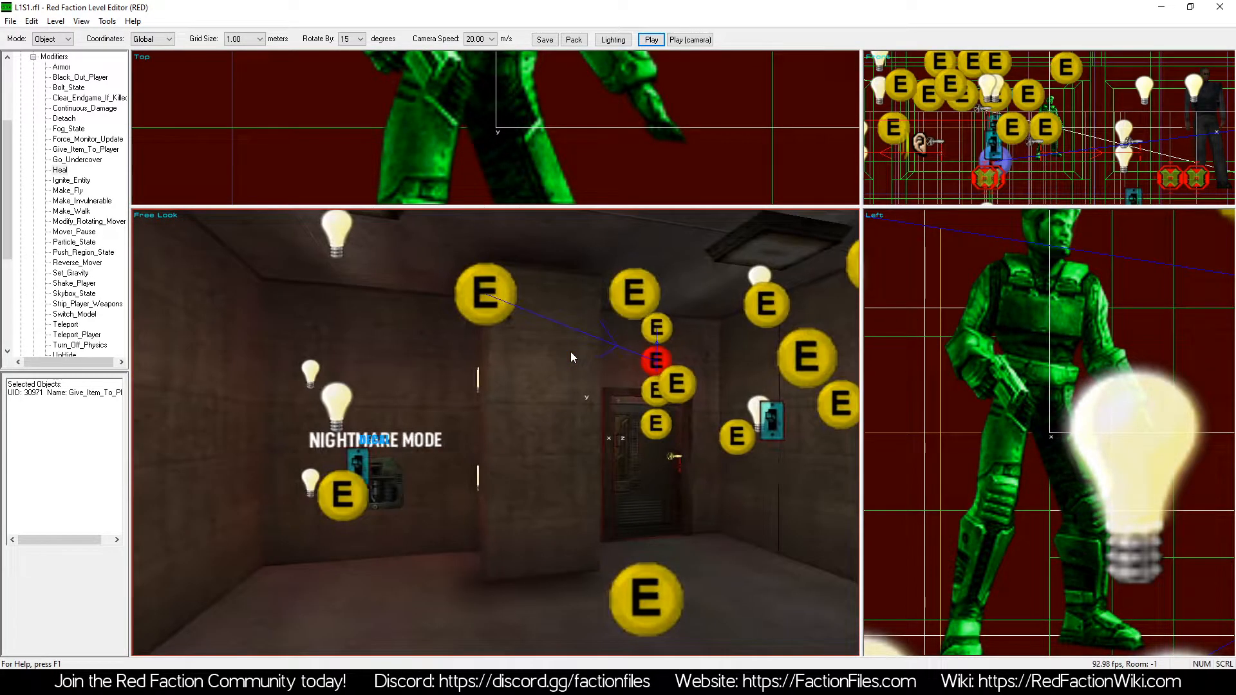
Select the Trigger Door beside the NIGHTMARE MODE decal and view its links across the room.
right_click(570, 352)
left_click(419, 498)
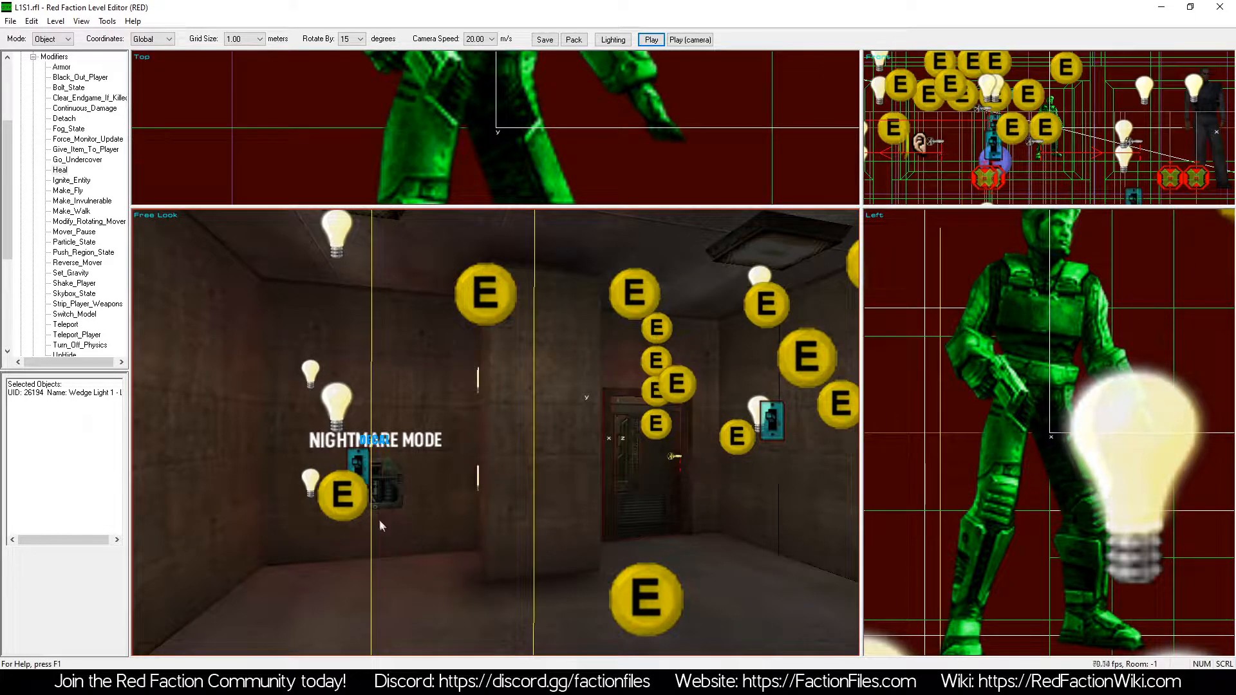
key("a")
left_click(298, 481)
key("z")
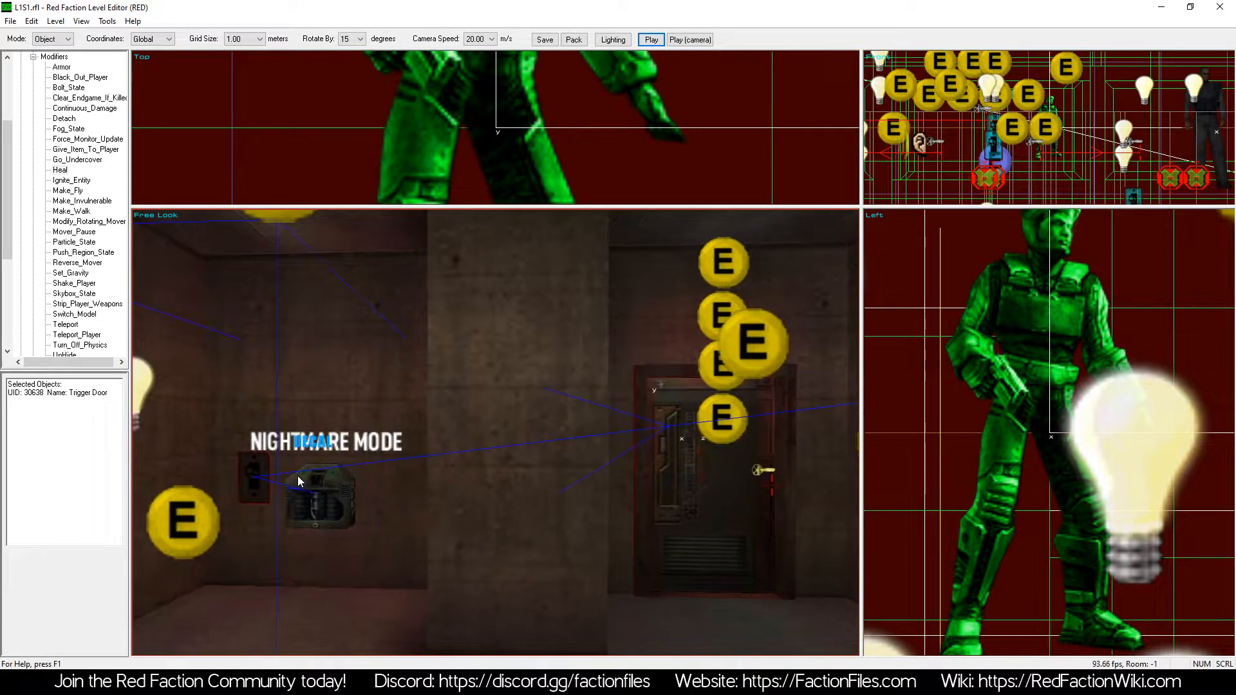
key("z")
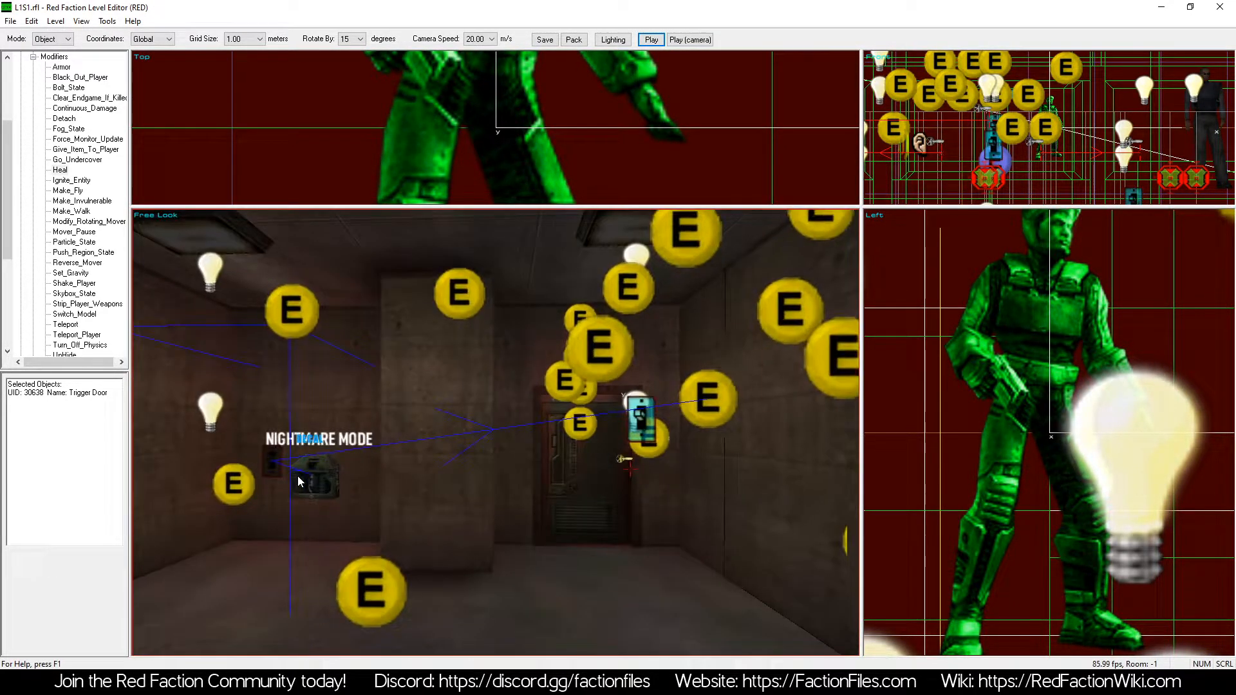
Select the Delay event linked from the Trigger Door and check the events it links to around the room.
left_click(708, 397)
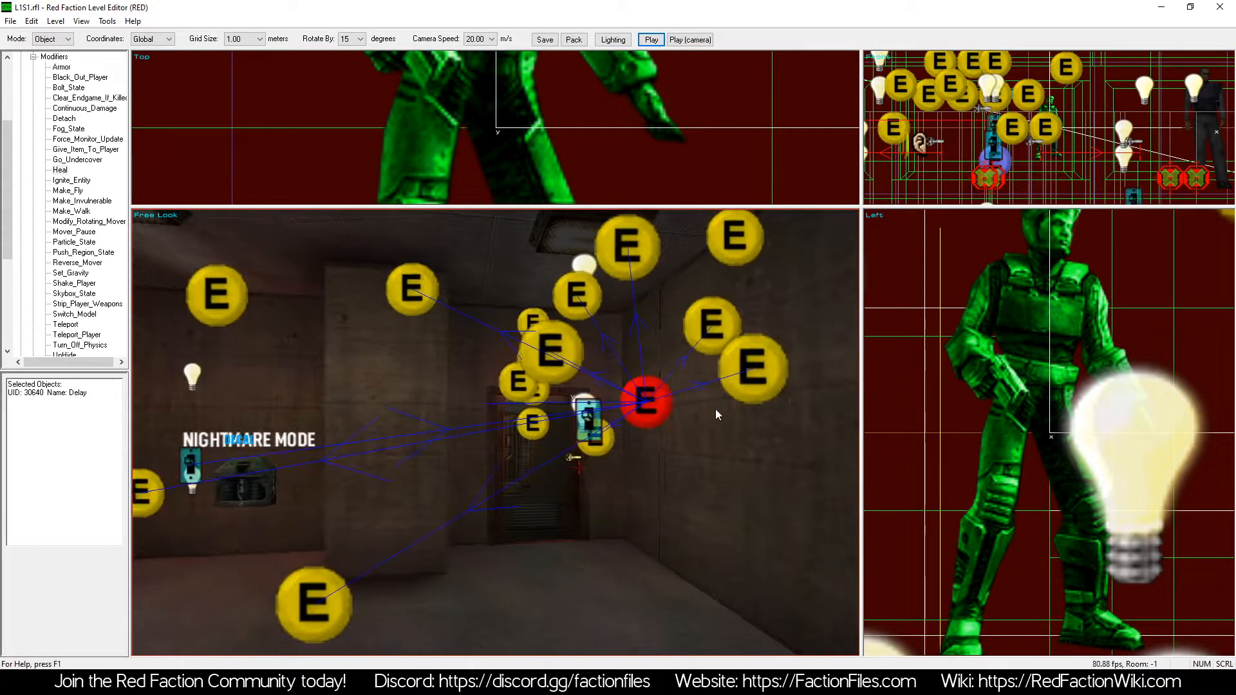
left_click(313, 601)
left_click(419, 285)
left_click(650, 405)
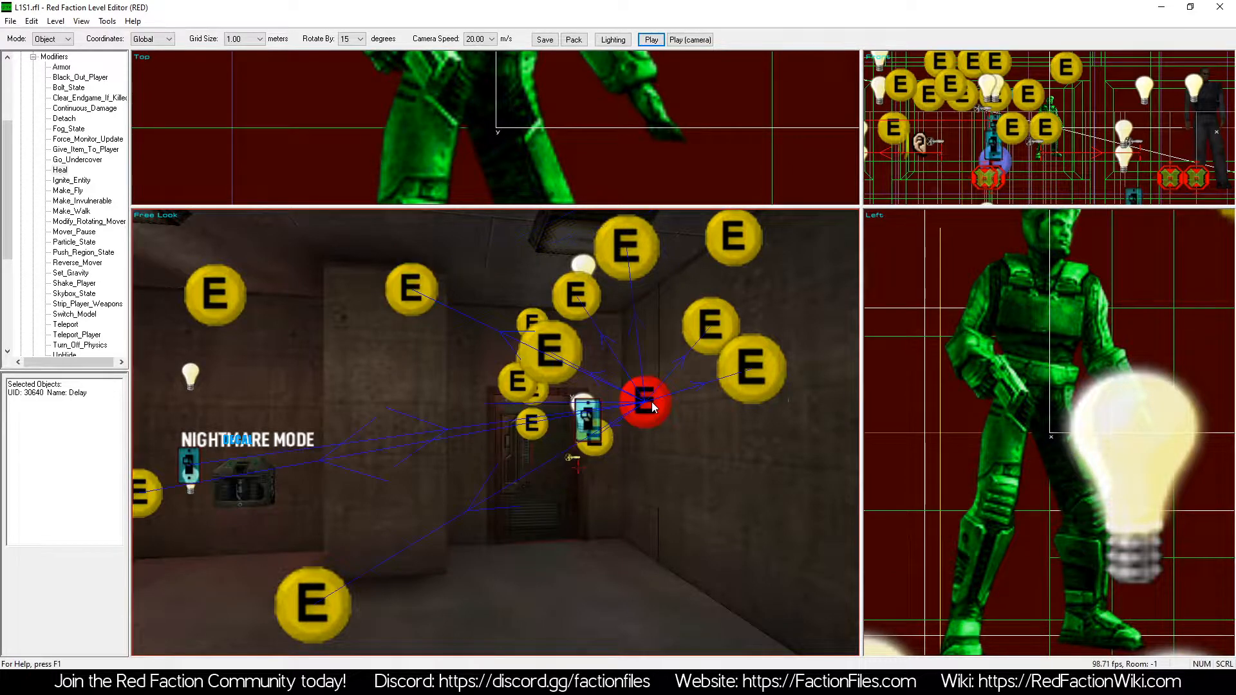
left_click(637, 254)
left_click(579, 293)
left_click(642, 257)
left_click(644, 400)
Trace the link from the Delay event to the nightmare event, and the separate link leading to the Goal_Set event.
left_click(711, 324)
left_click(750, 367)
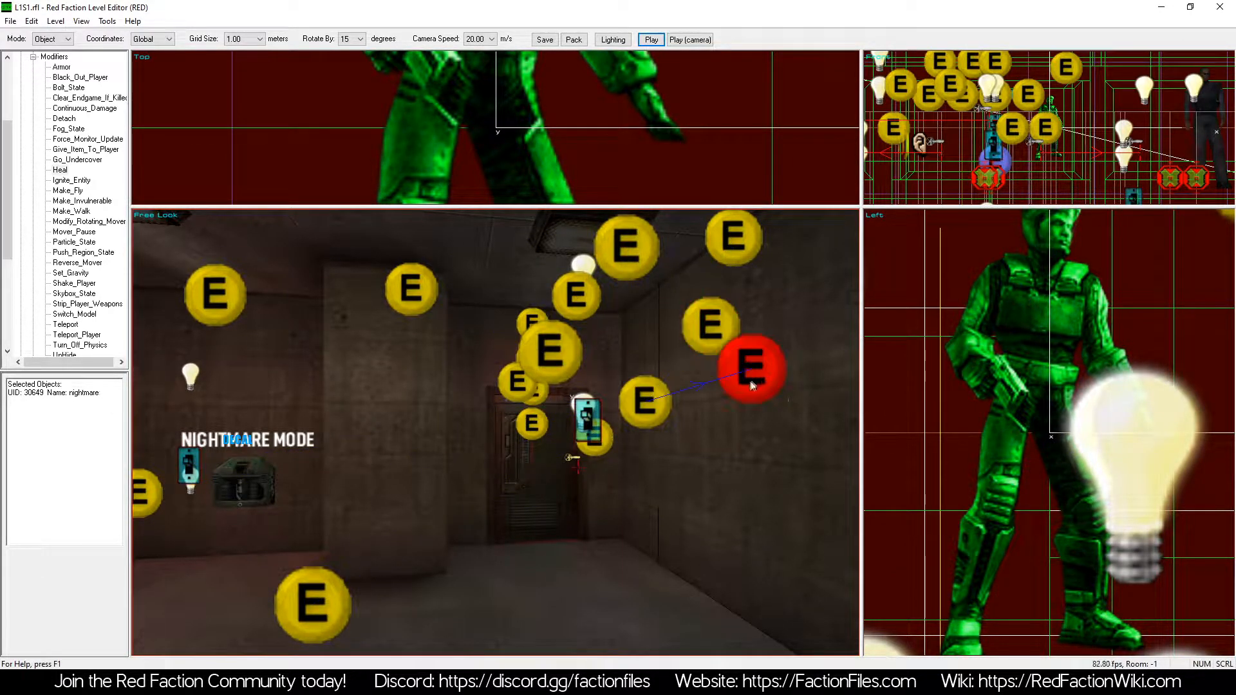
left_click(650, 399)
left_click(711, 324)
left_click(734, 245)
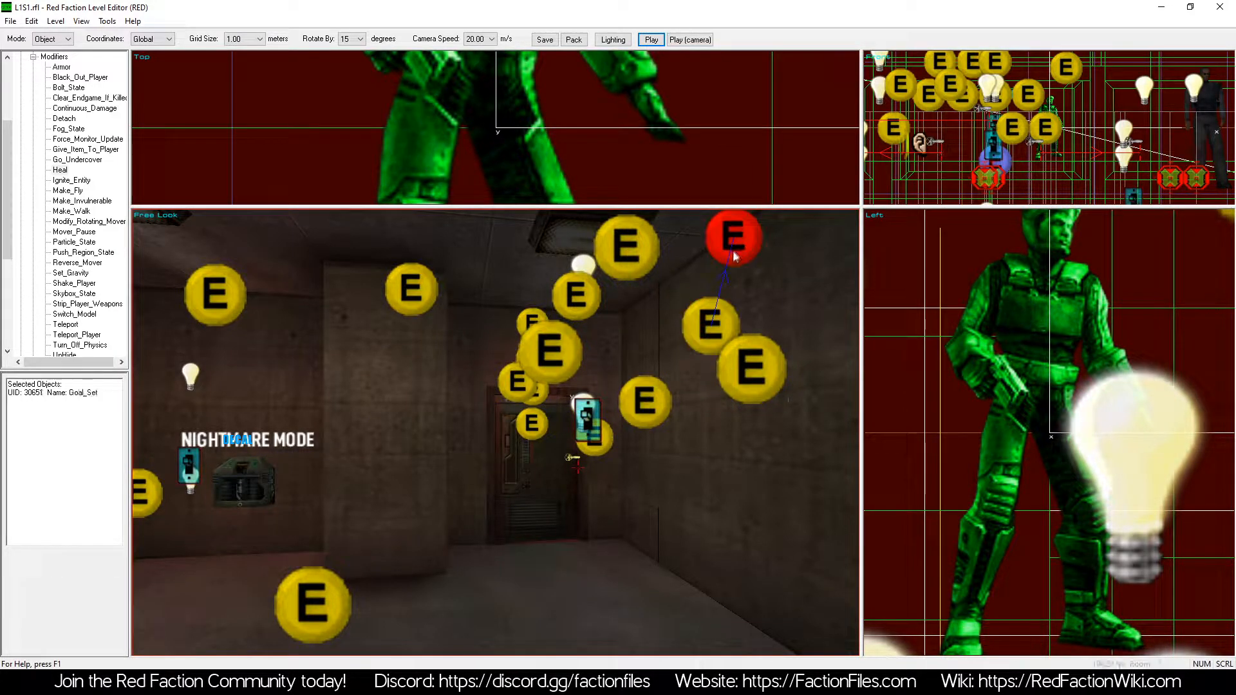
Inspect the properties of the nightmare Goal_Create event, including its script name, start count and persistence, and close them.
left_click(644, 401)
left_click(751, 367)
right_click(758, 351)
left_click(799, 470)
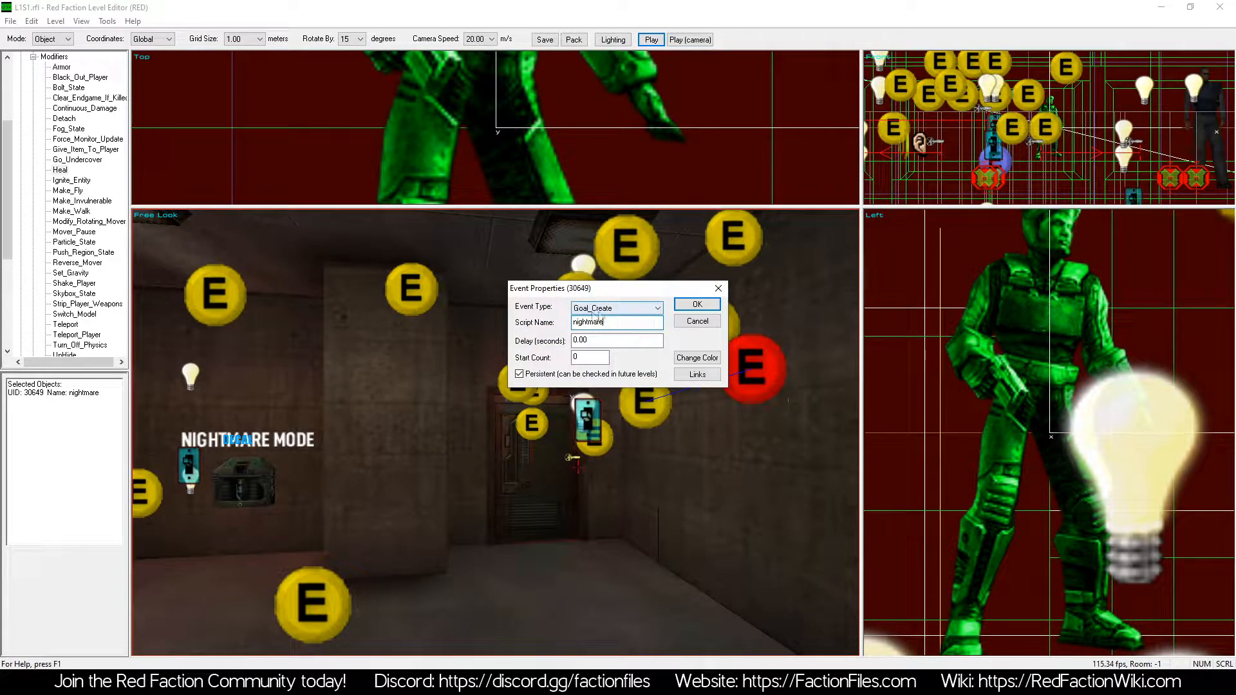
double_click(610, 323)
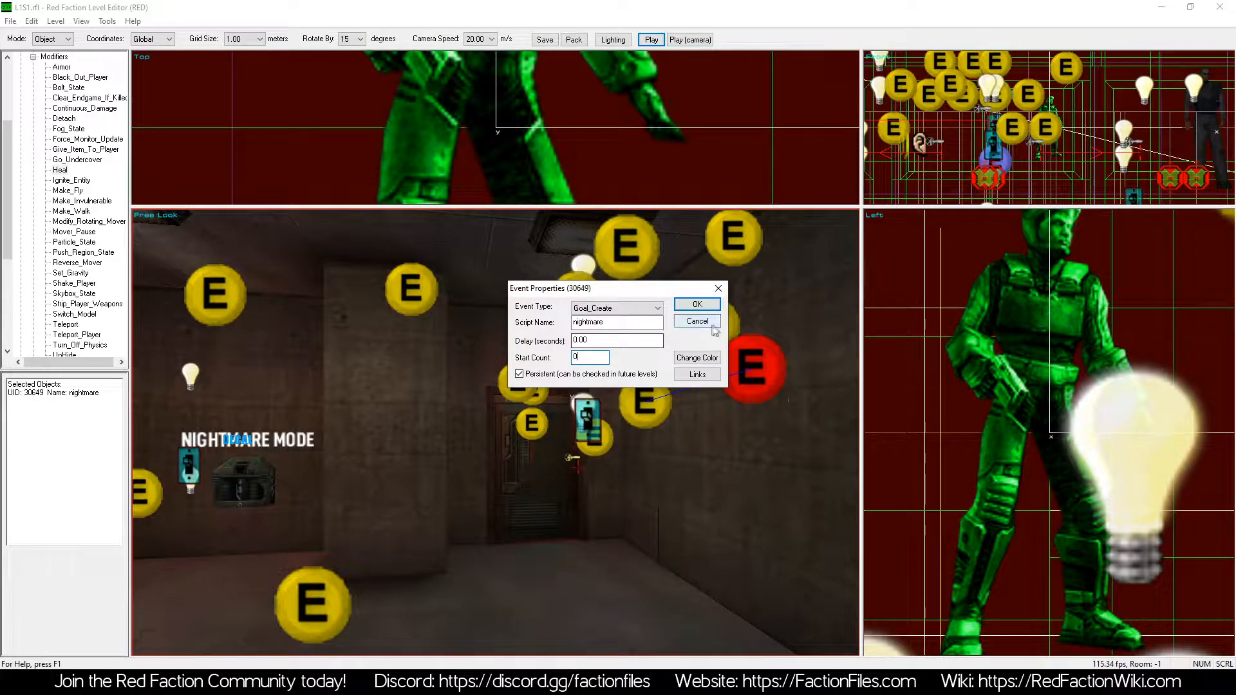
key("Return")
Inspect the Goal_Set event's properties, highlighting its goal to set, and close them without changes.
left_click(644, 402)
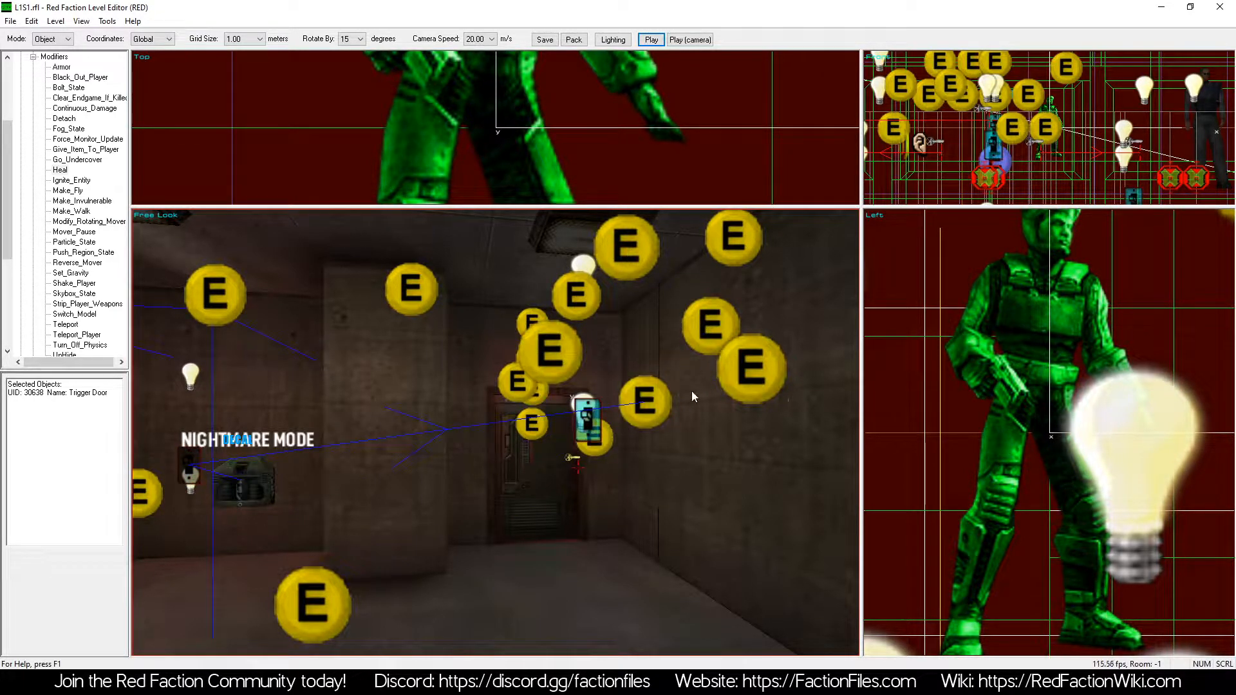
left_click(719, 319)
right_click(719, 253)
left_click(799, 360)
double_click(634, 362)
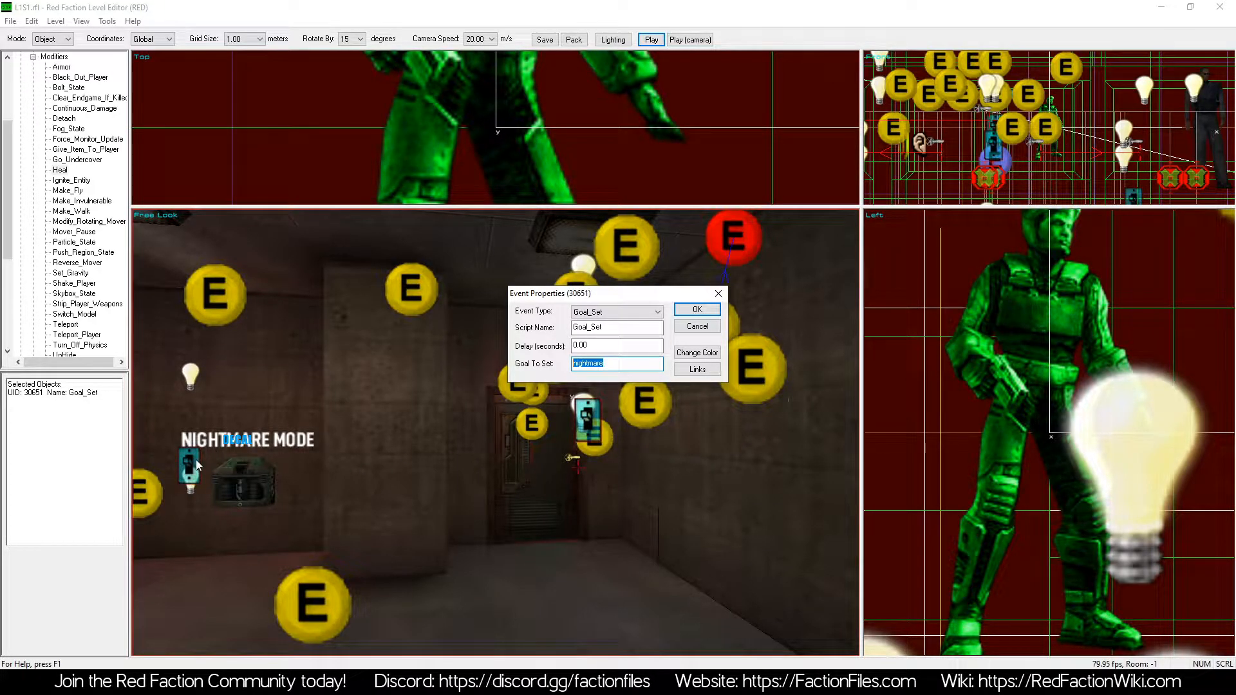
left_click(611, 365)
left_click(698, 326)
Open the rfrev_kva00b.rfl level from the Kava folder.
left_click(11, 21)
left_click(26, 45)
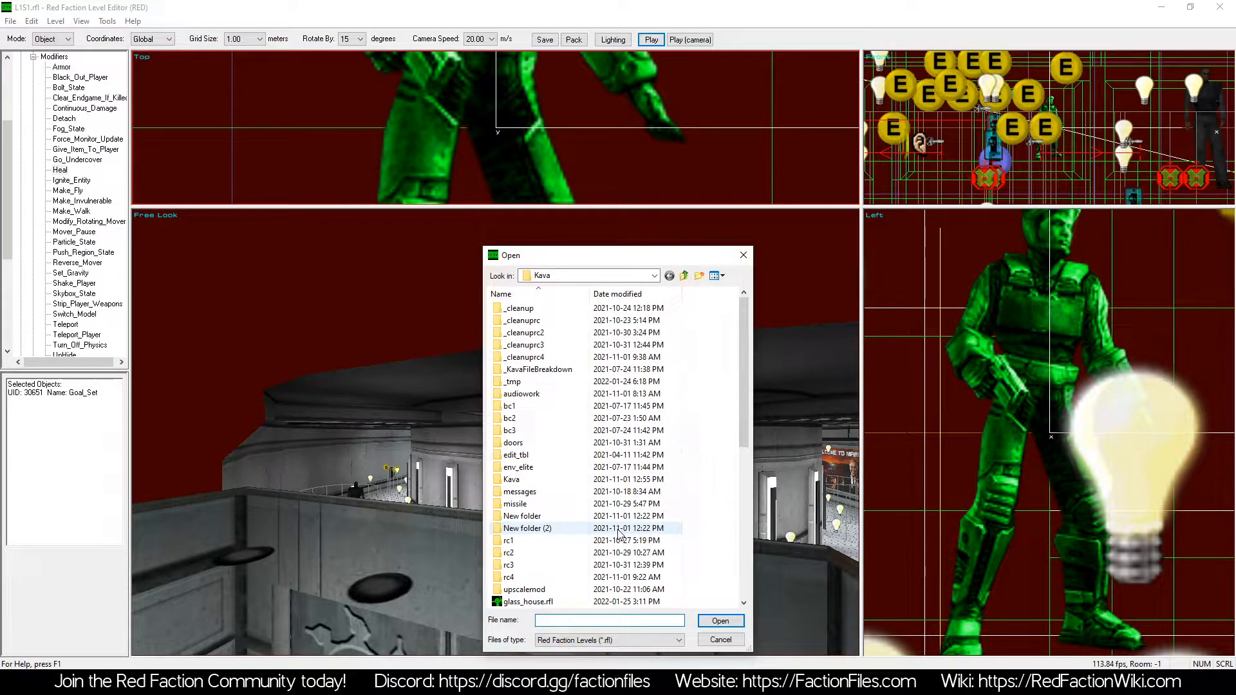
left_click(549, 566)
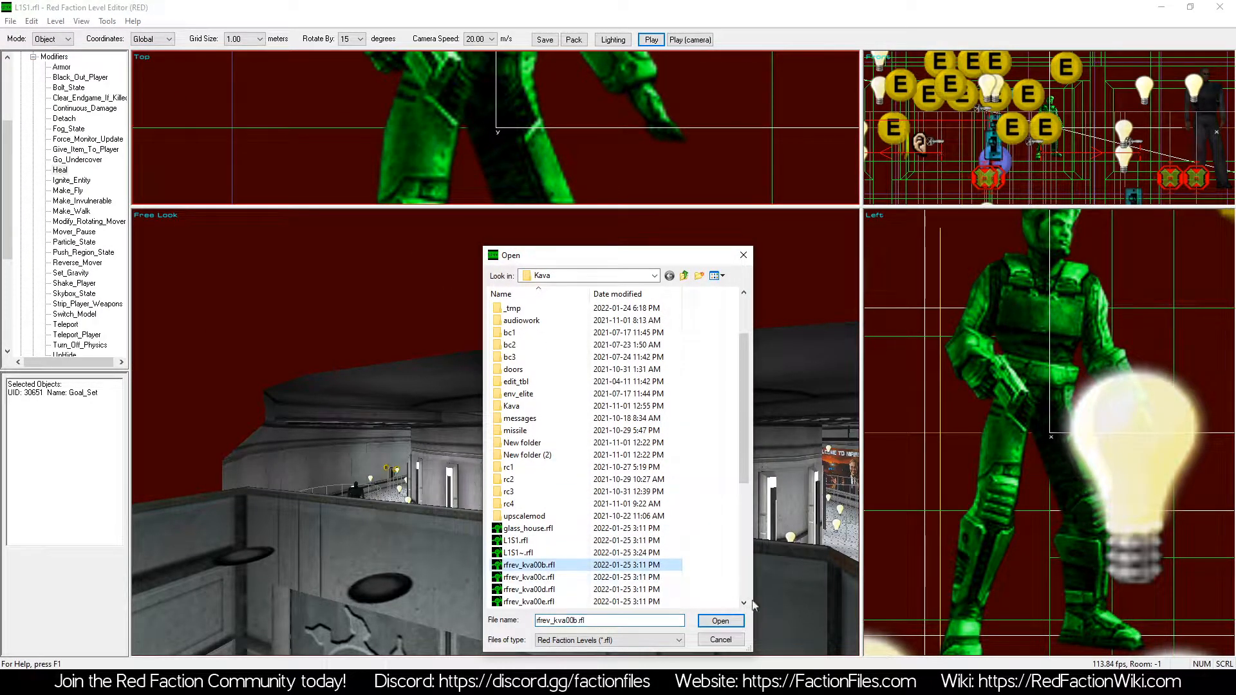
left_click(720, 621)
Look over the rocky terrain and find the event group around the circular trigger near the parked vehicle.
left_click(625, 368)
key("a")
key("z")
key("a")
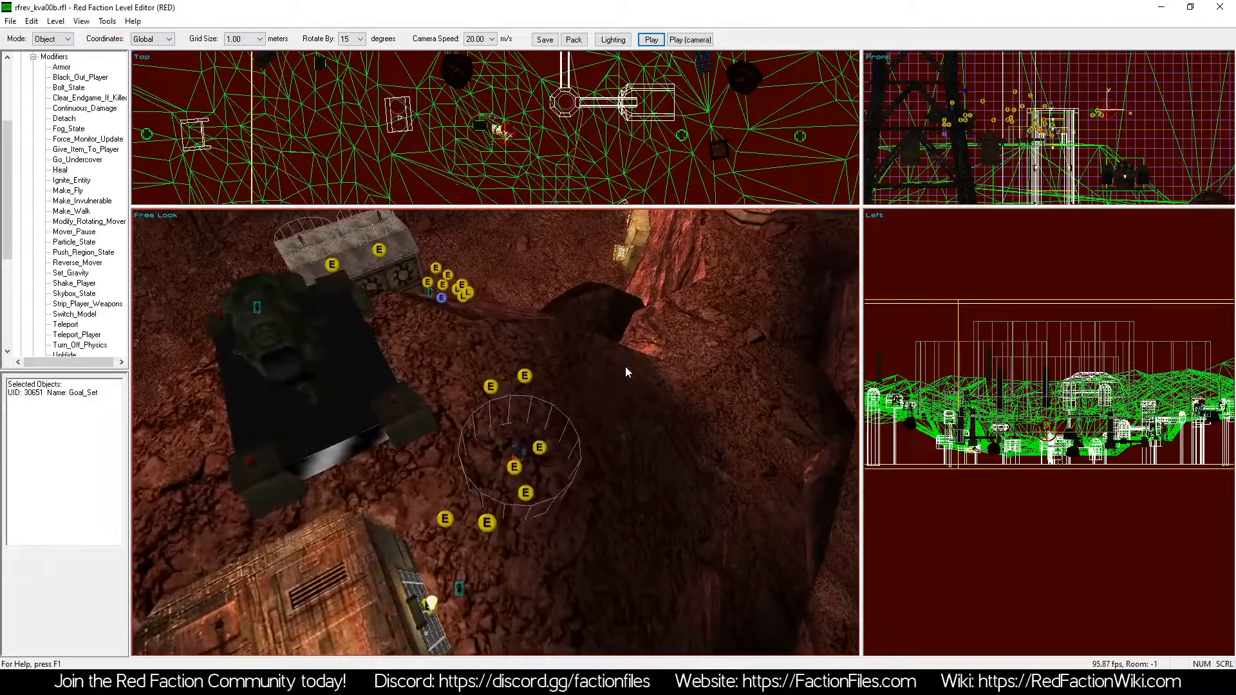
key("z")
left_click(467, 484)
key("a")
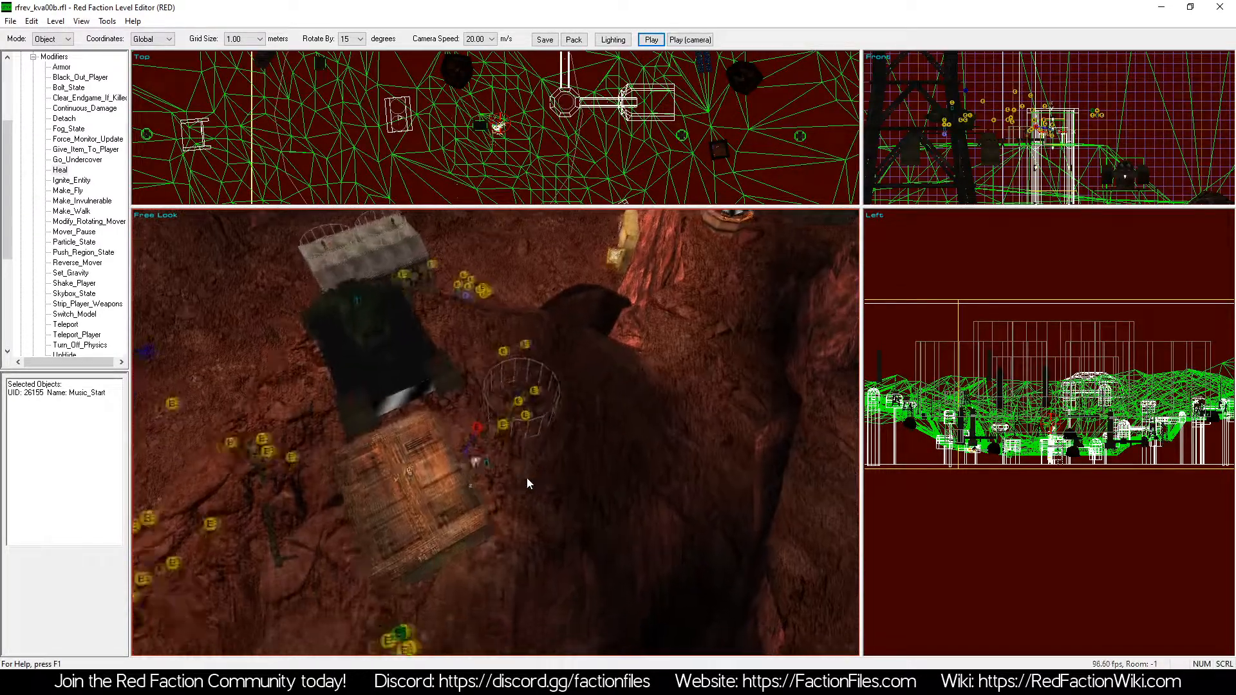
left_click(568, 365)
left_click(584, 392)
left_click(569, 364)
left_click(596, 348)
key("KP_3")
key("a")
Check the links between the events inside the circular trigger and open the Goal_Check event's properties.
left_click(424, 508)
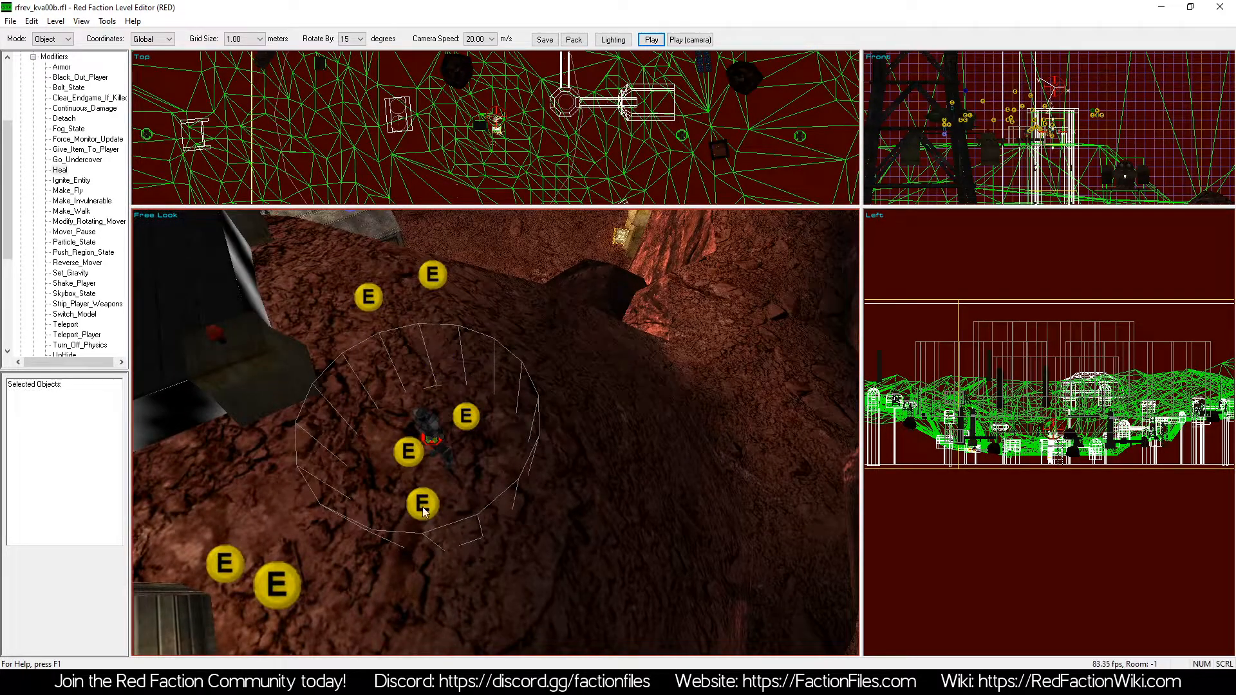
key("z")
key("z")
key("a")
left_click(416, 459)
left_click(466, 415)
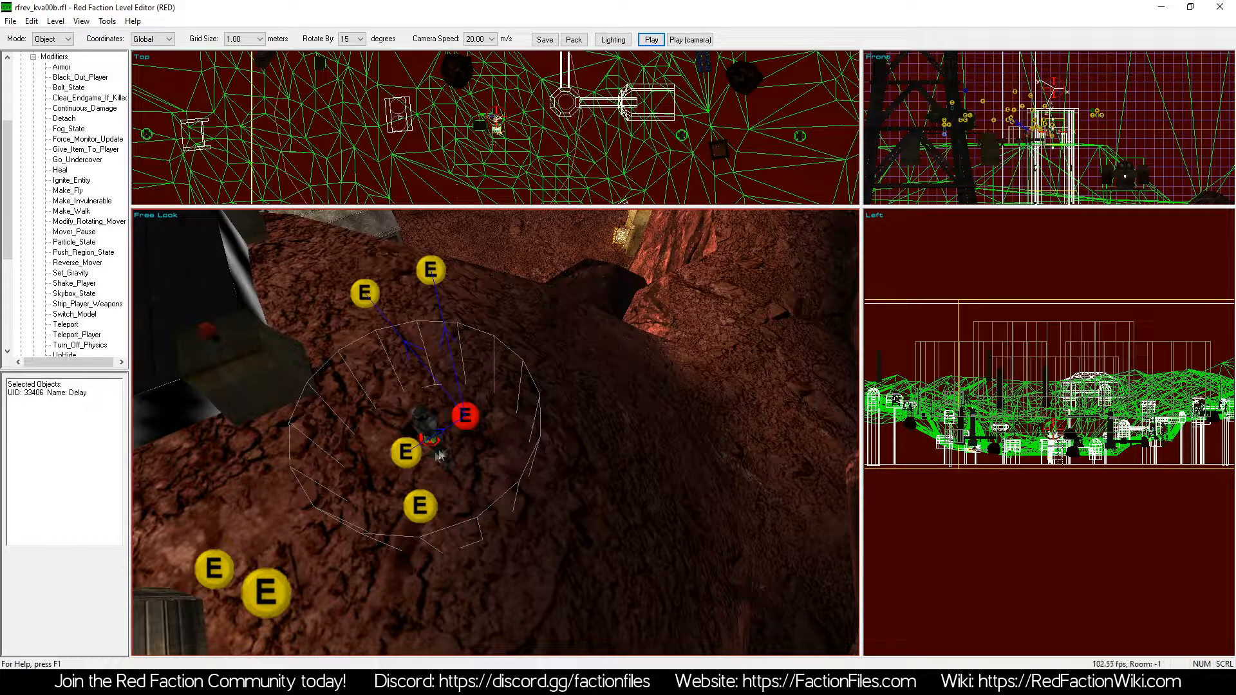
right_click(415, 461)
left_click(492, 582)
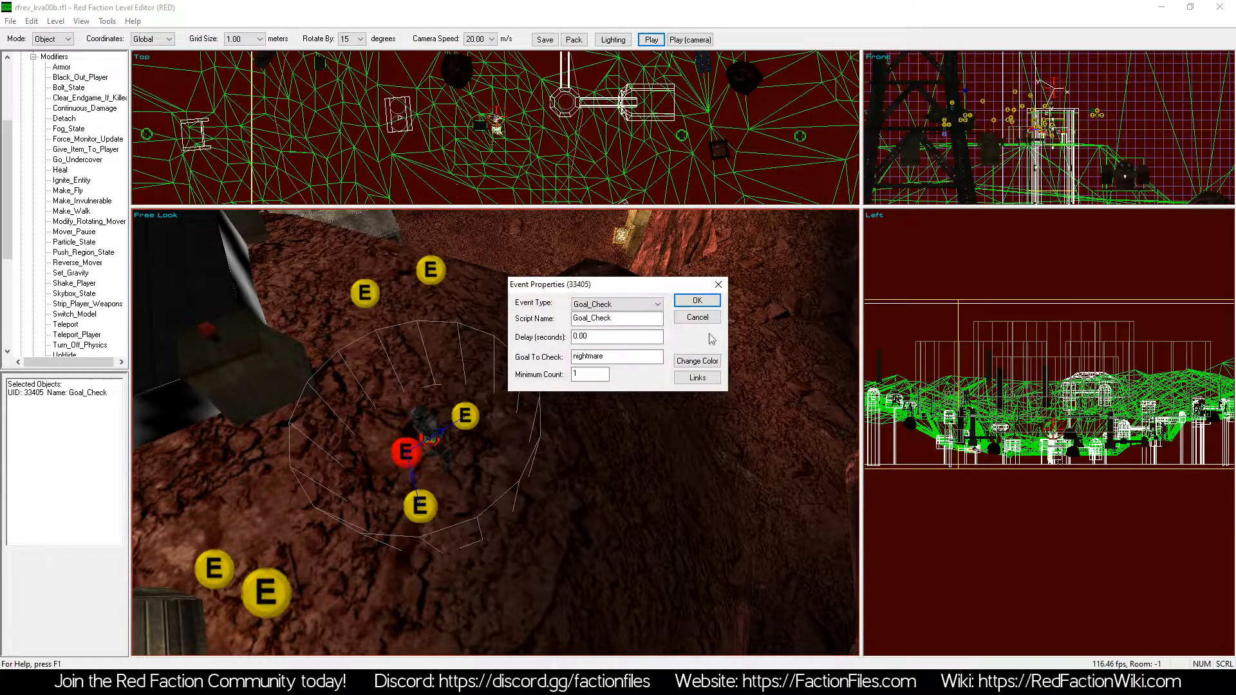
Close the properties, select the Delay event that leads to Goal_Check, and look inside the nearby structure.
key("z")
left_click(544, 441)
key("KP_1")
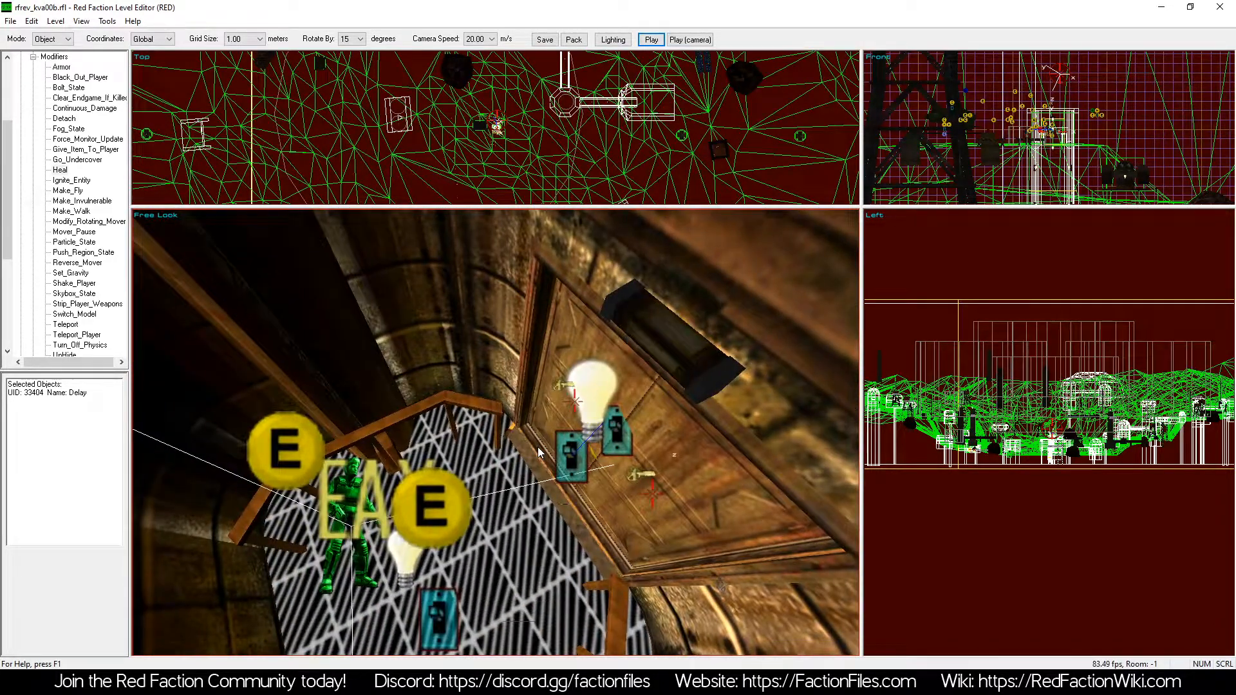
left_click(568, 470)
key("KP_3")
key("a")
left_click(586, 411)
key("w")
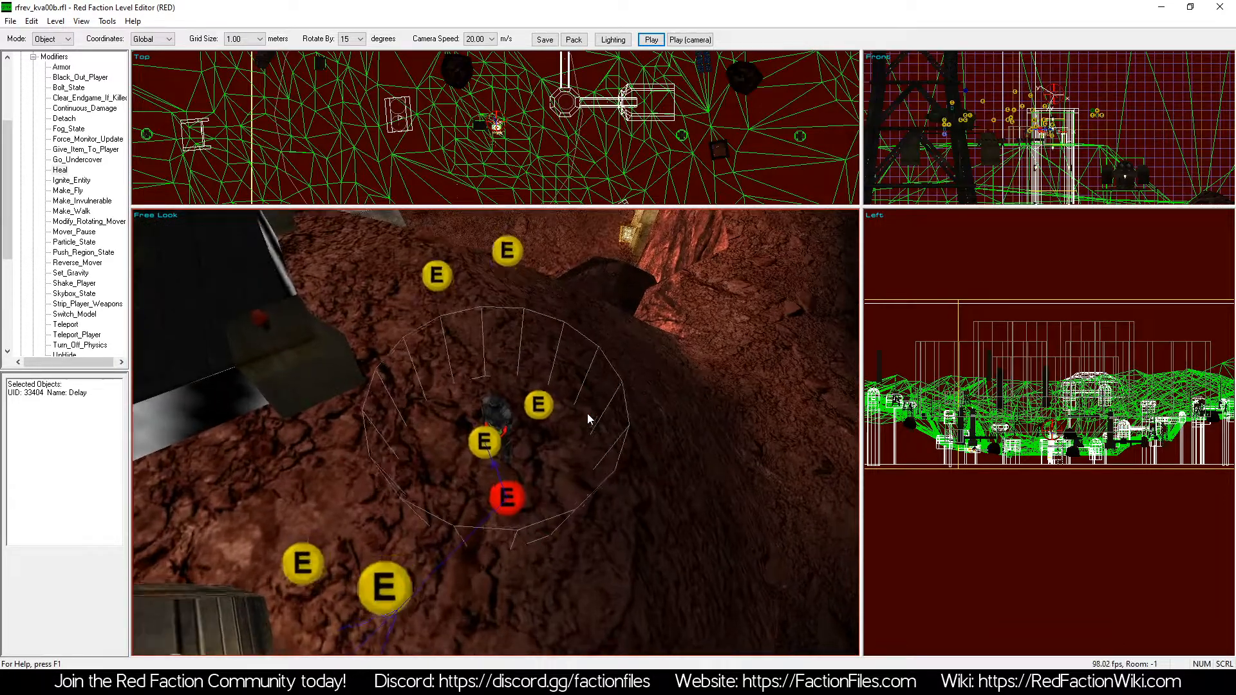
Review the Goal_Check event's goal to check and minimum count in its properties, and close them.
left_click(478, 456)
right_click(508, 419)
left_click(554, 543)
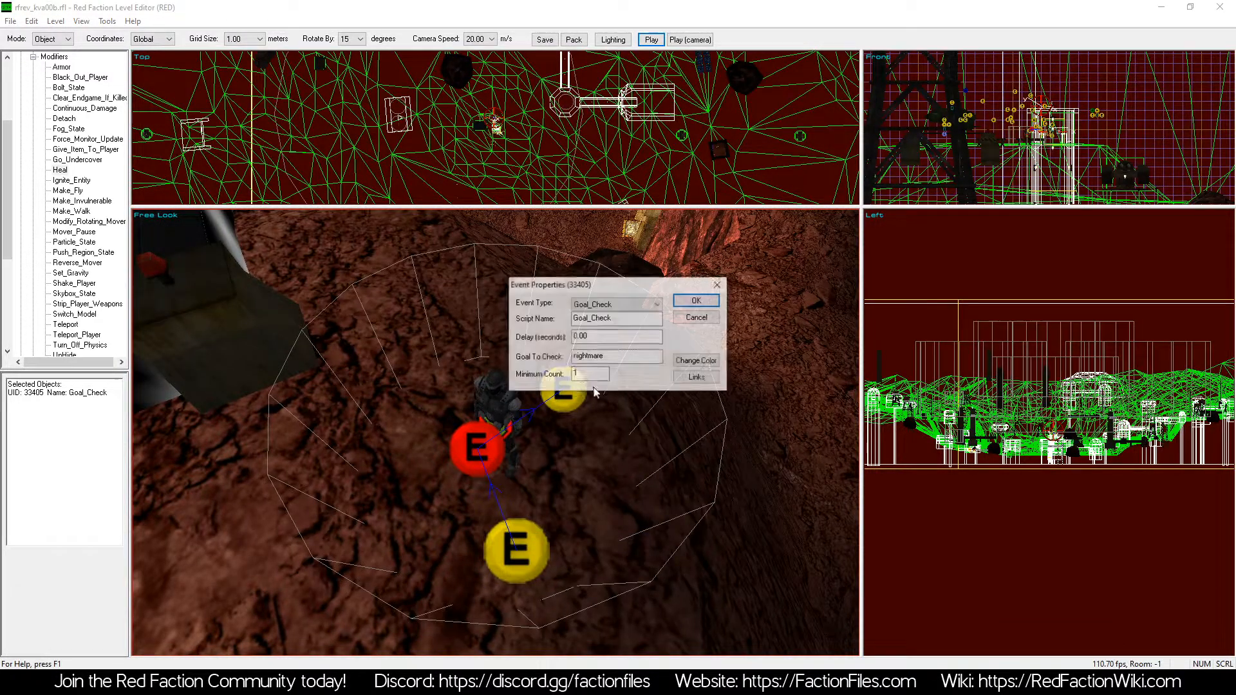
left_click_drag(605, 358, 571, 357)
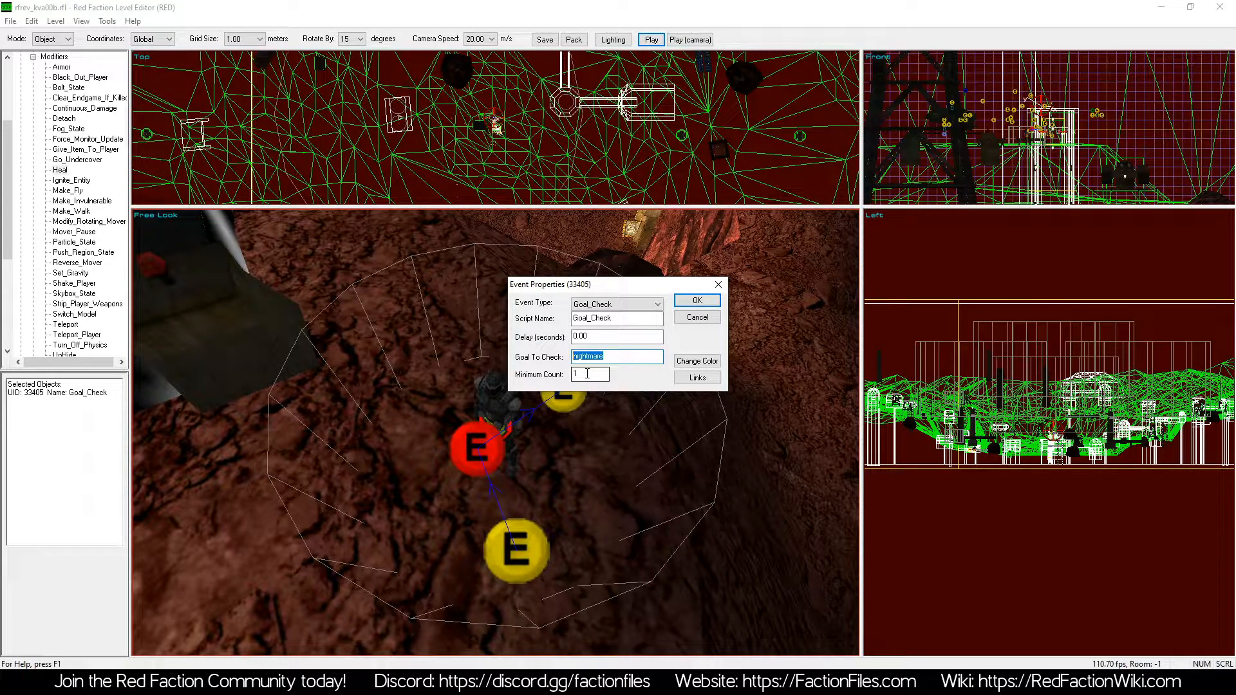
key("Return")
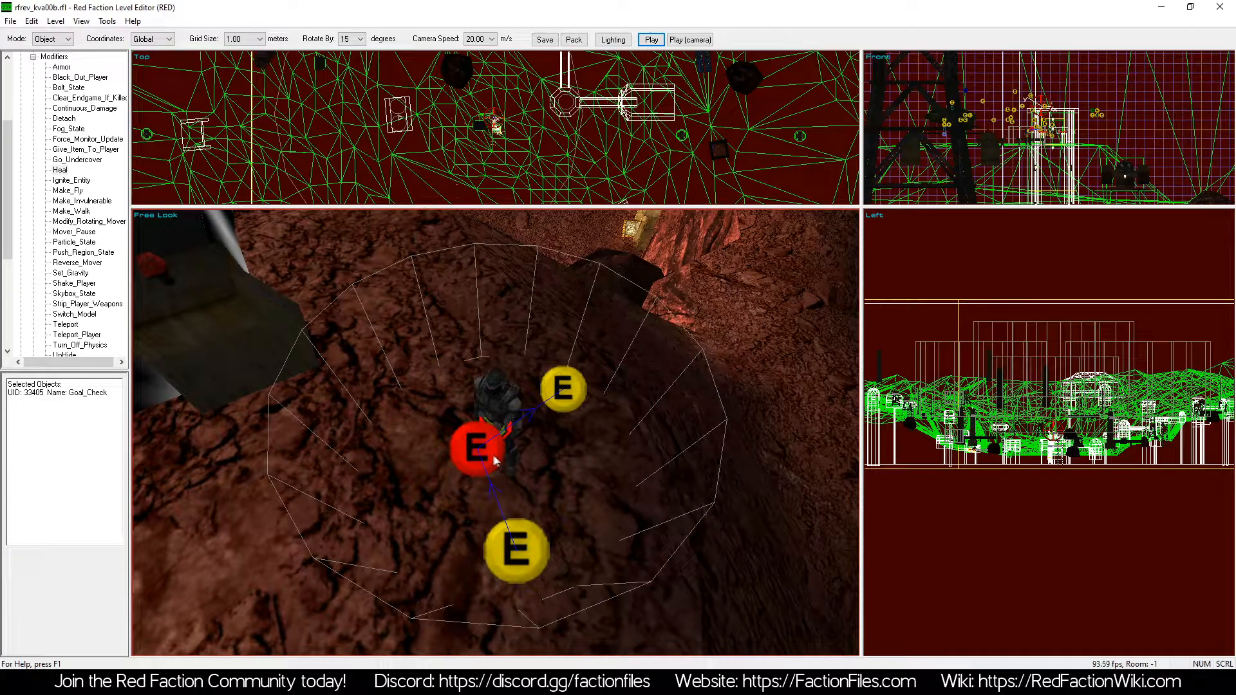
Follow the chain from Goal_Check through its linked Delay to the UnHide and Remove_Object events.
left_click(570, 412)
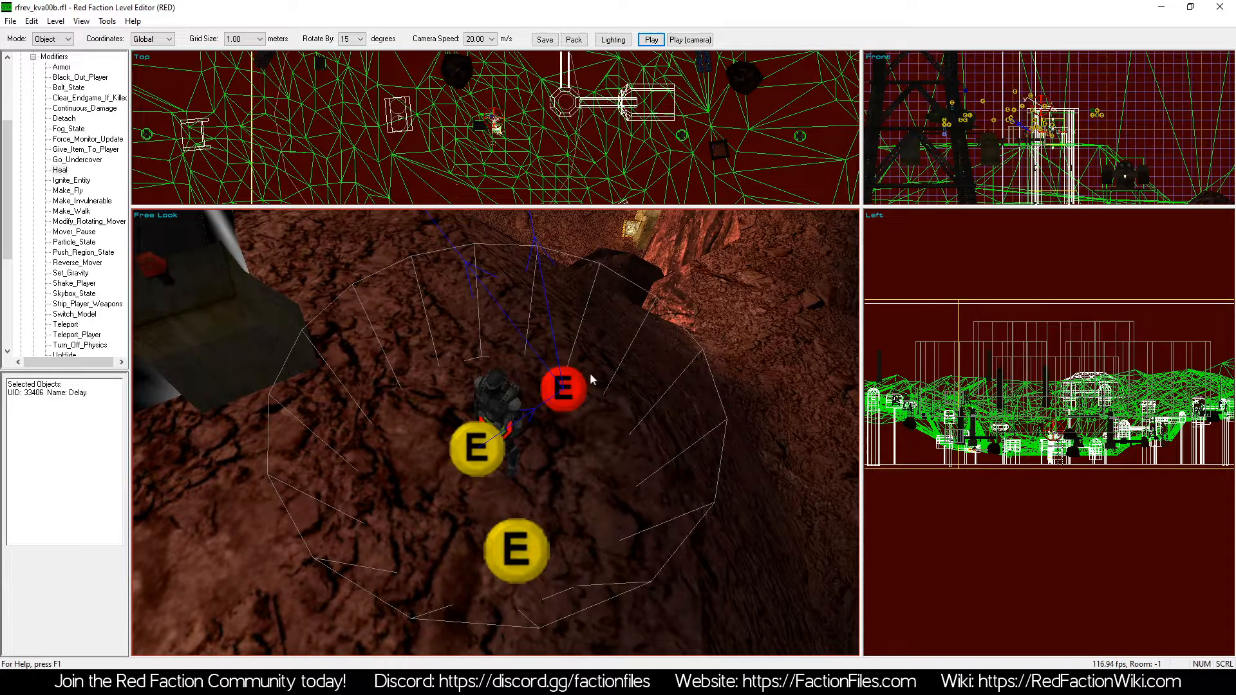
left_click(517, 311)
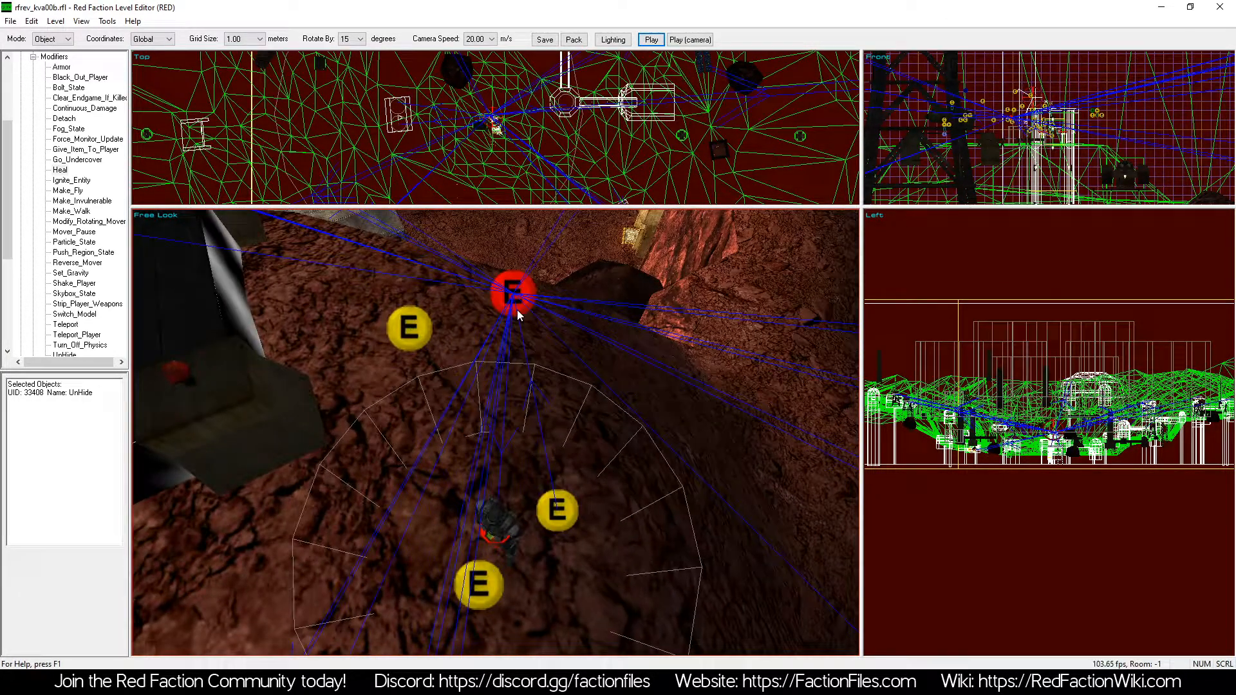
key("z")
left_click(469, 400)
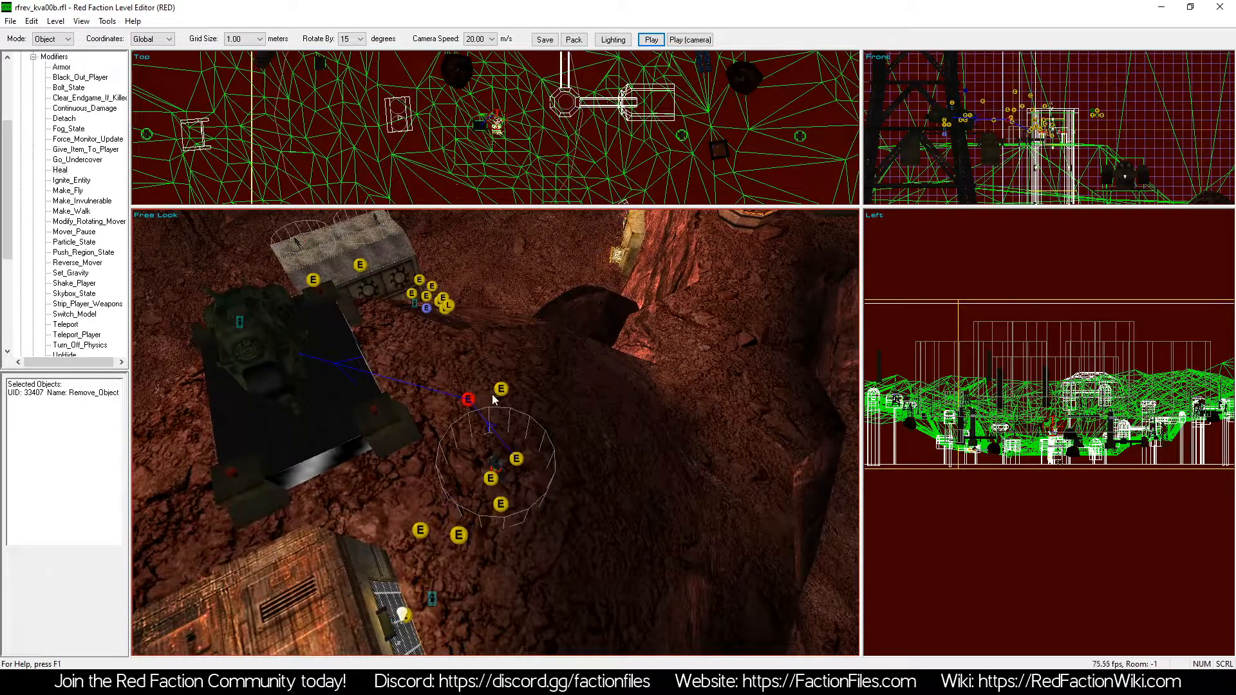
left_click(503, 392)
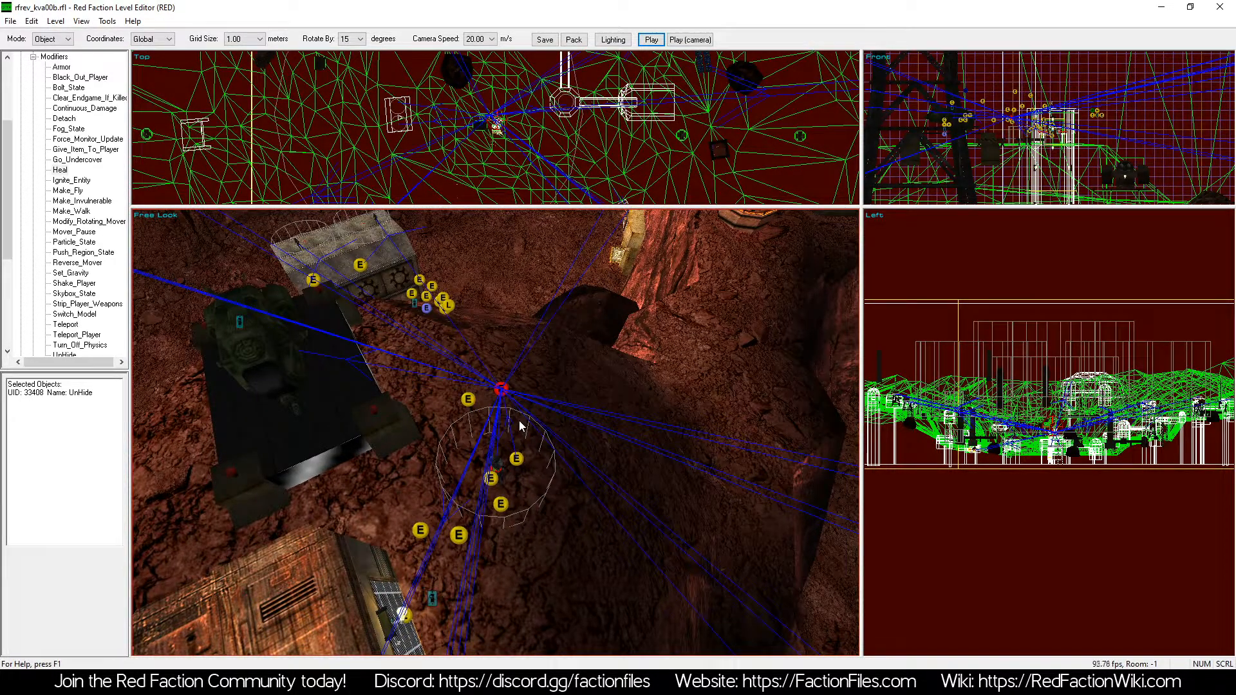
Follow the UnHide event's links across the level to examine the enemies and rooftops they lead to.
key("z")
key("KP_6")
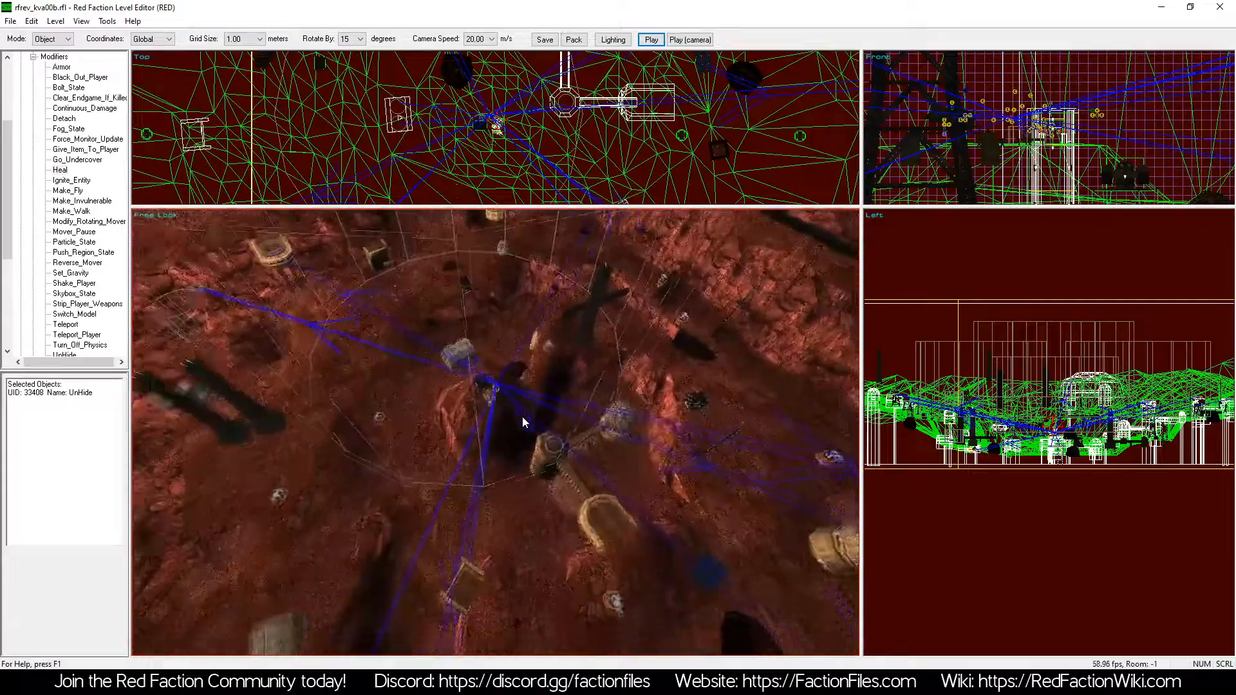
key("a")
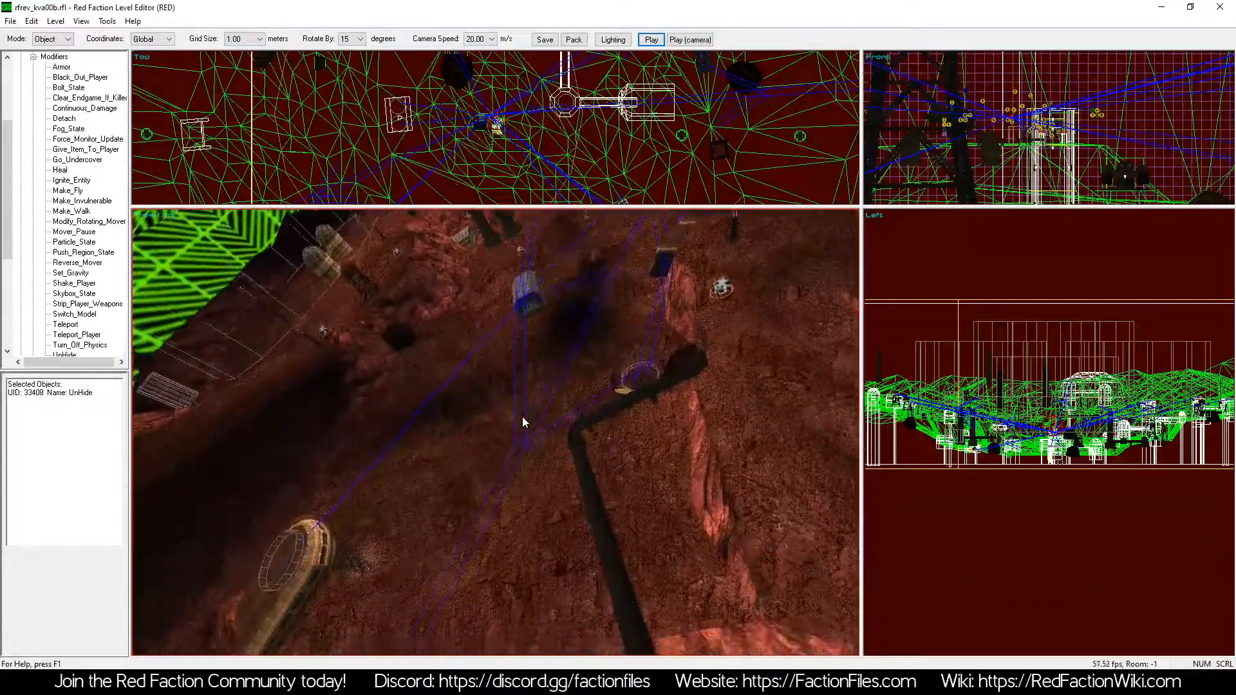
key("KP_4")
key("KP_6")
key("a")
key("KP_4")
key("a")
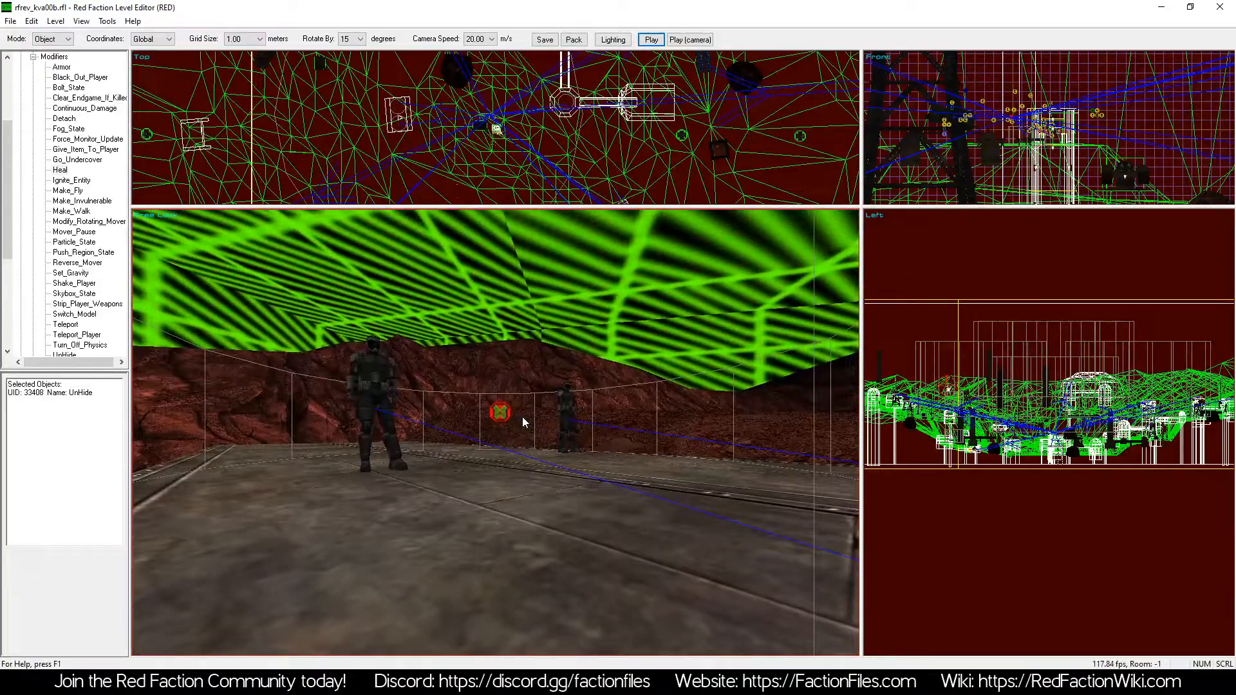
key("z")
key("KP_6")
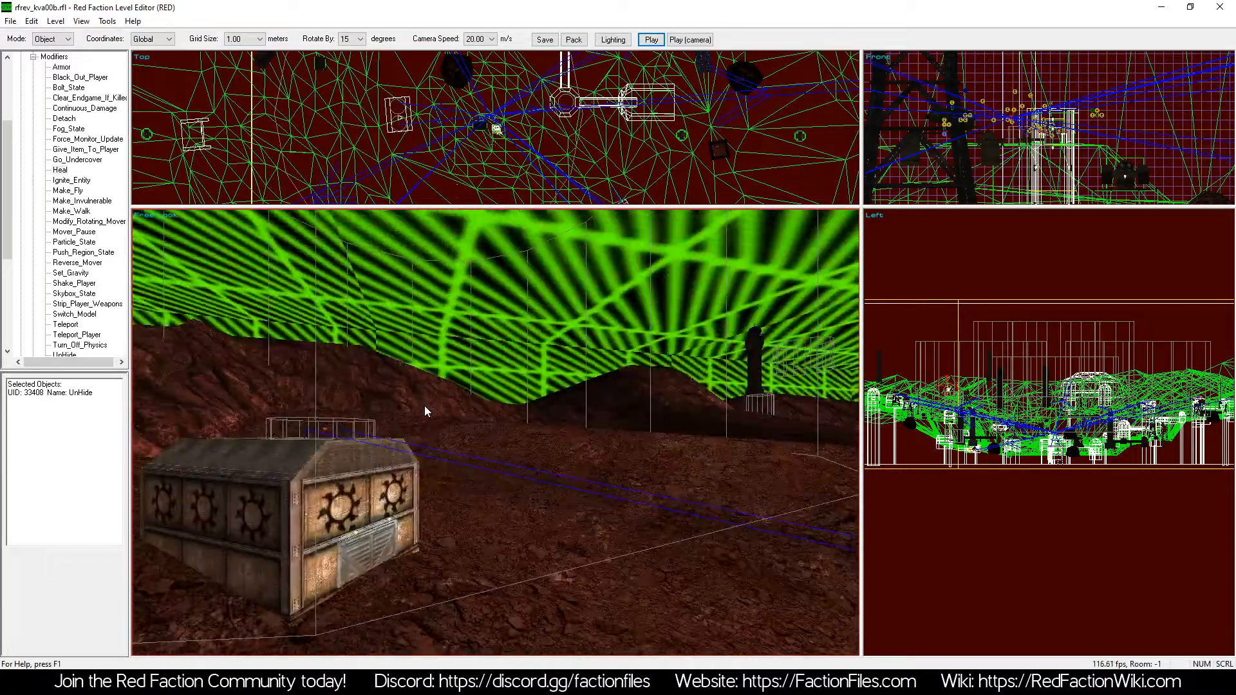
key("a")
key("KP_4")
key("KP_4")
key("a")
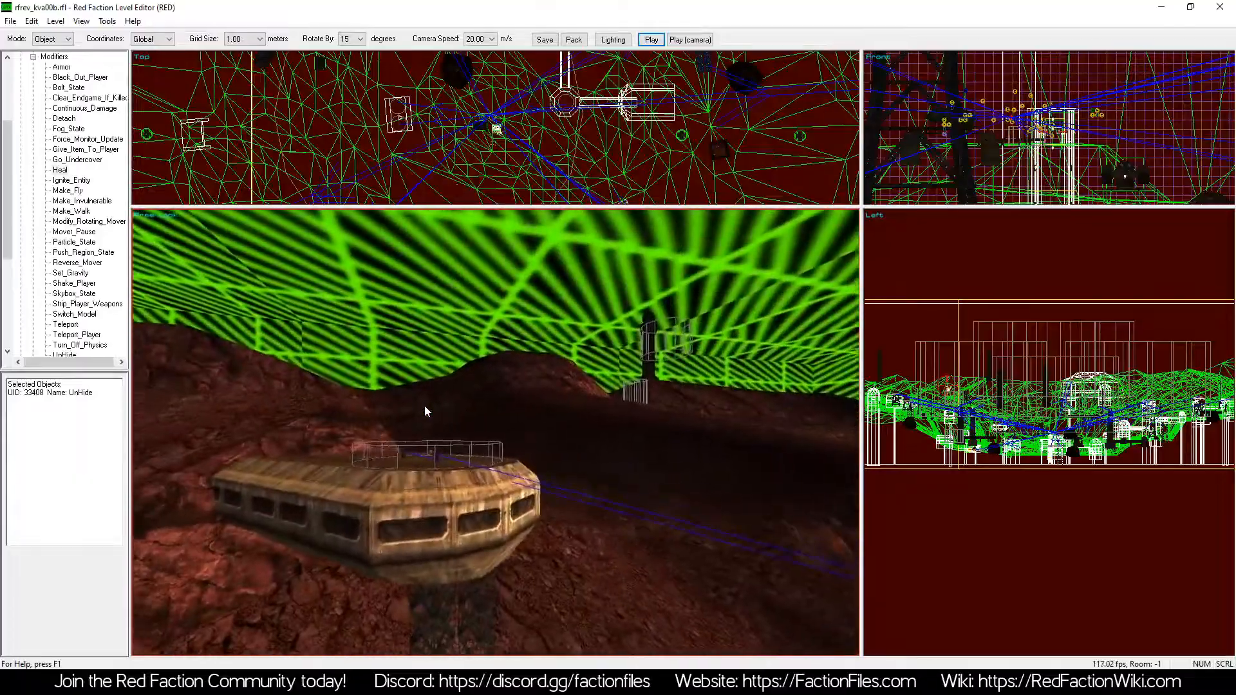
key("z")
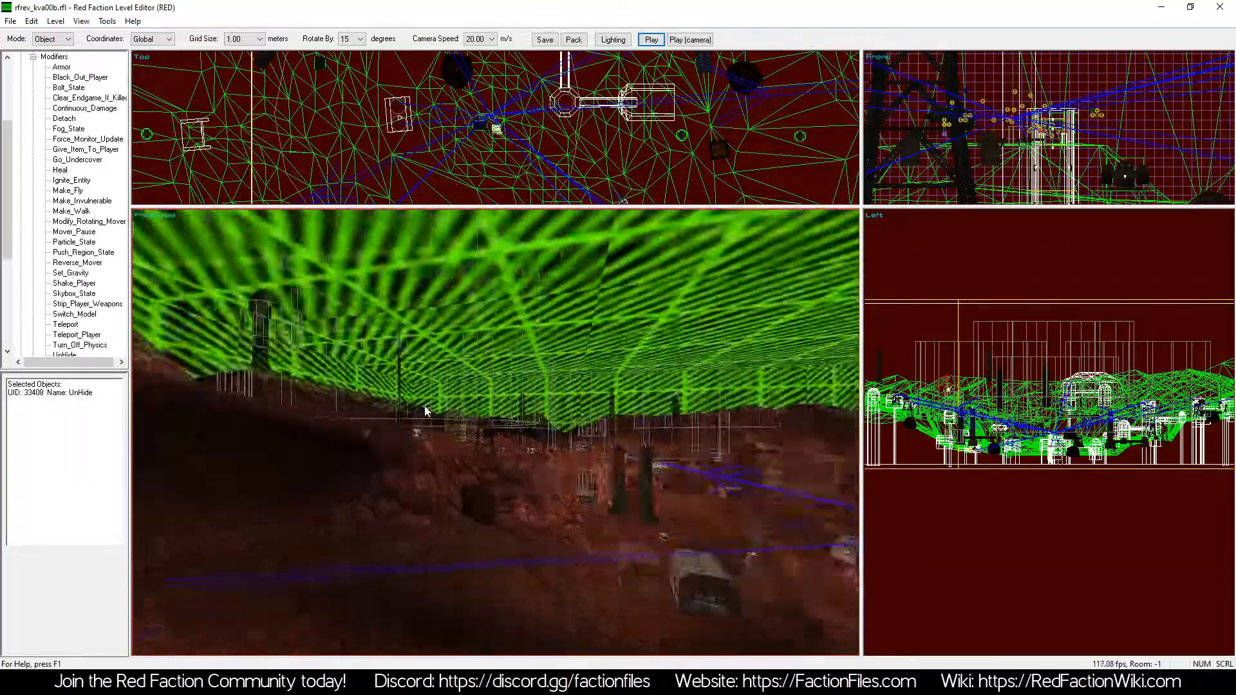
key("a")
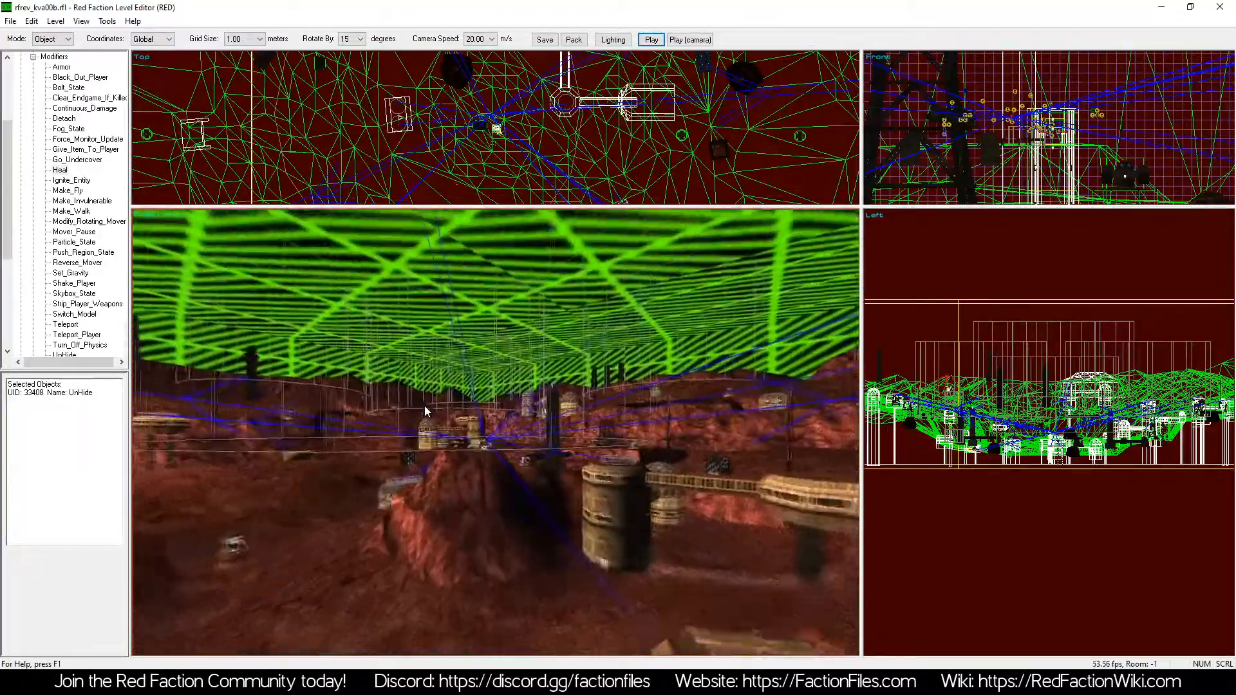
key("a")
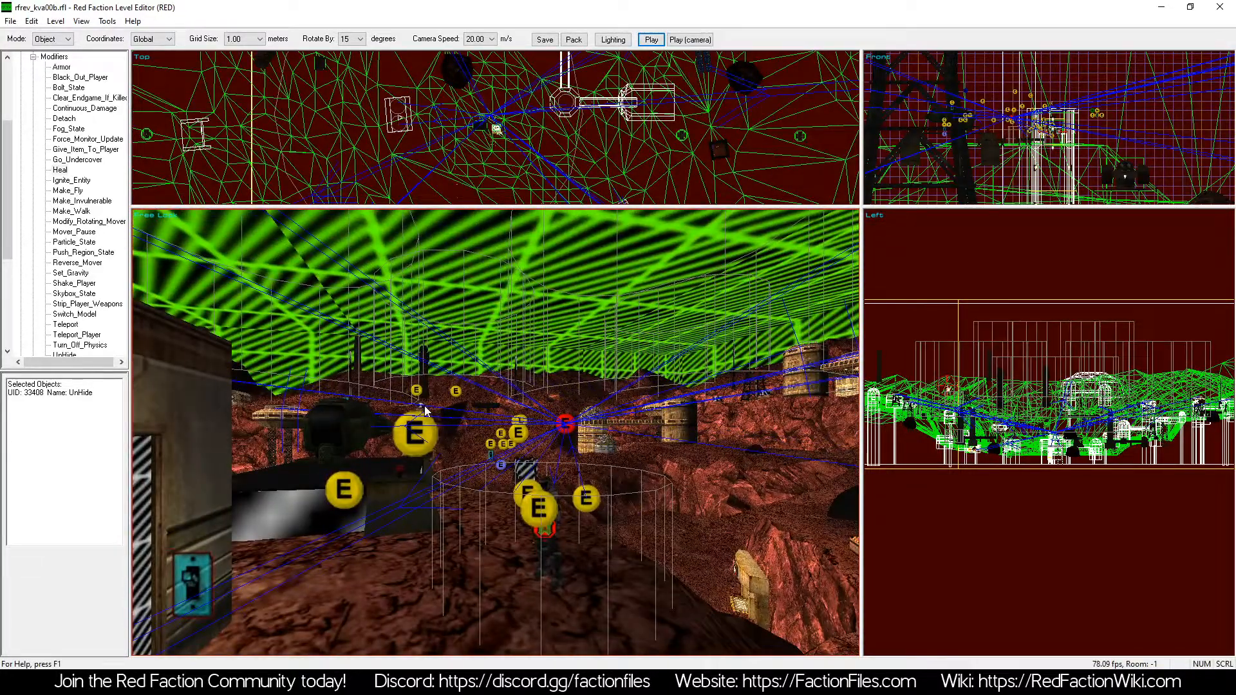
Examine the area around the selected UnHide event, including the concrete building, nearby enemies and surrounding storage tanks.
key("z")
key("a")
key("z")
key("KP_4")
key("z")
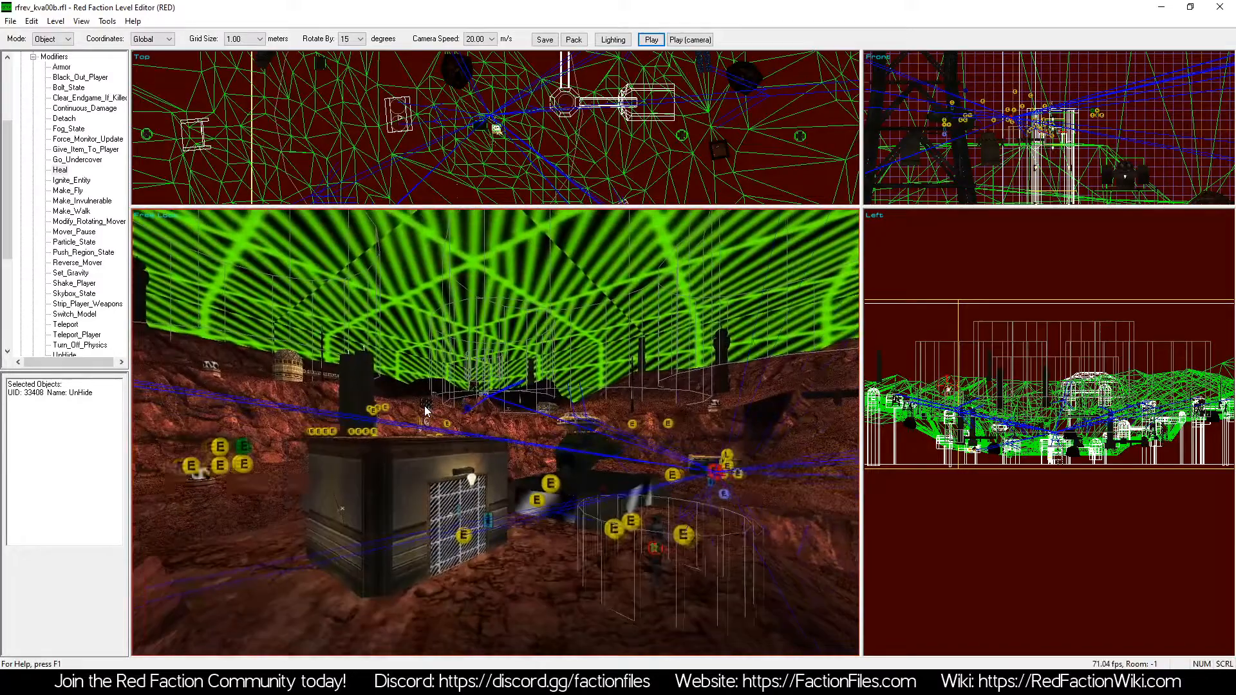
key("a")
key("z")
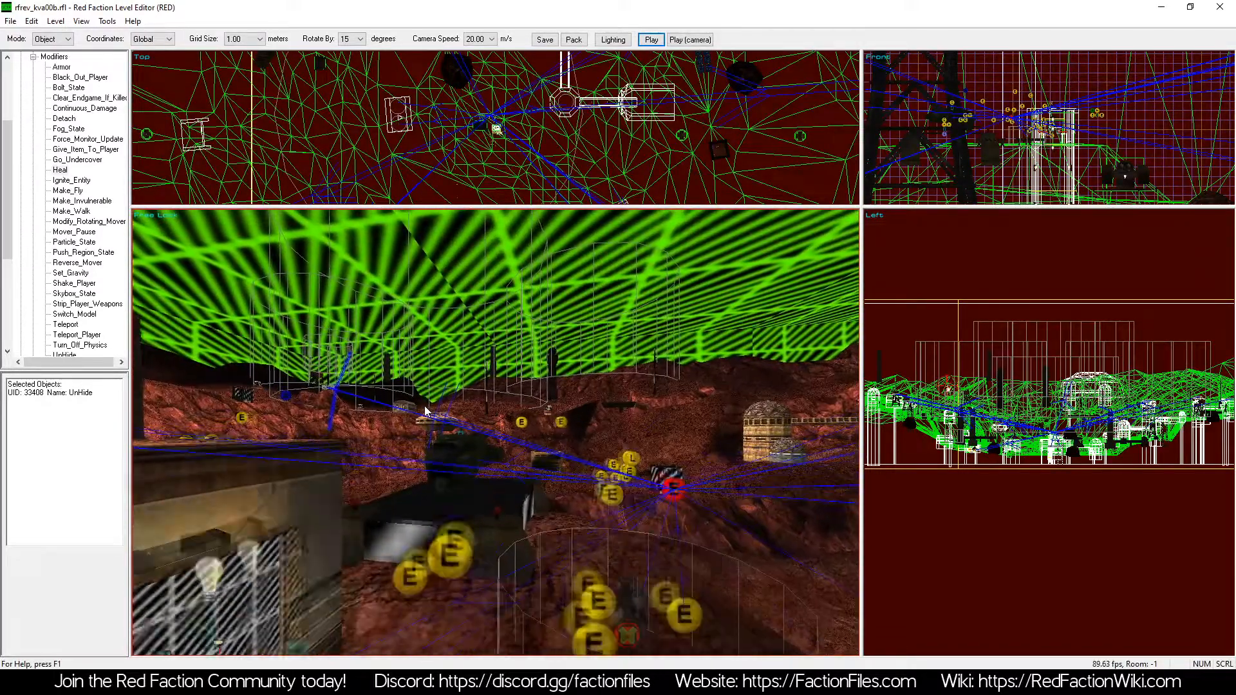
key("a")
key("KP_Subtract")
key("KP_1")
key("KP_Subtract")
key("KP_6")
key("z")
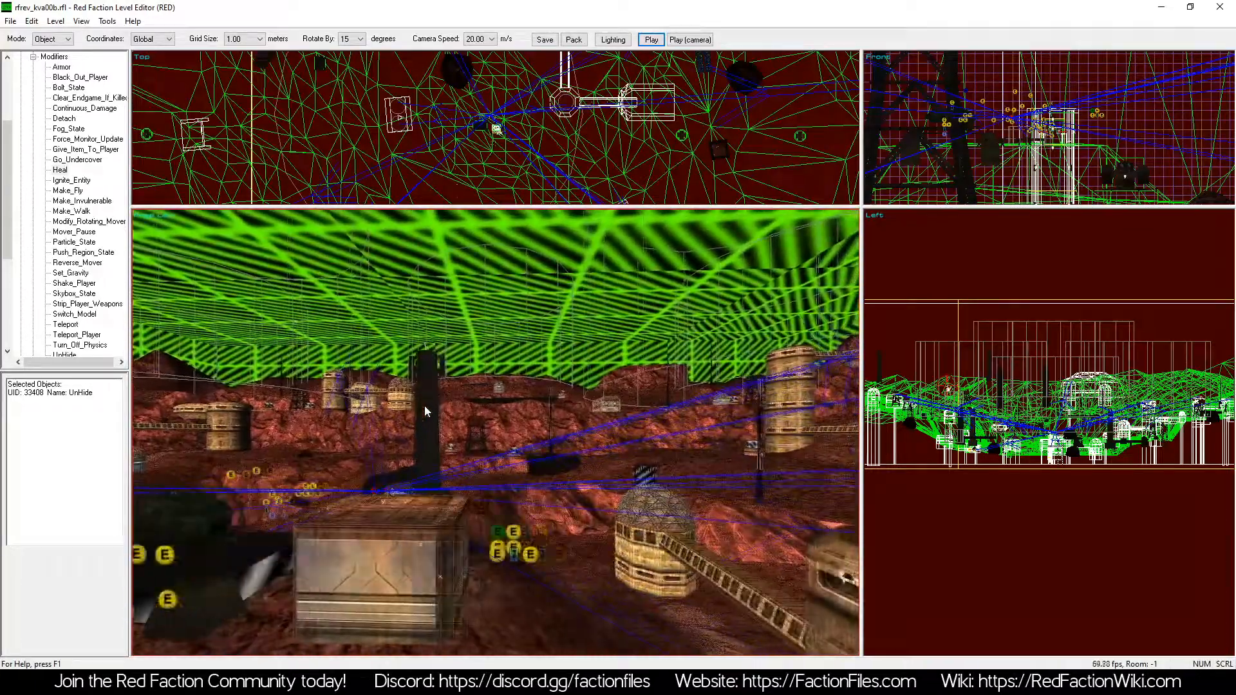
key("a")
key("KP_4")
Open the level file rfrev_kva01.rfl from the Kava folder.
left_click(10, 21)
left_click(20, 48)
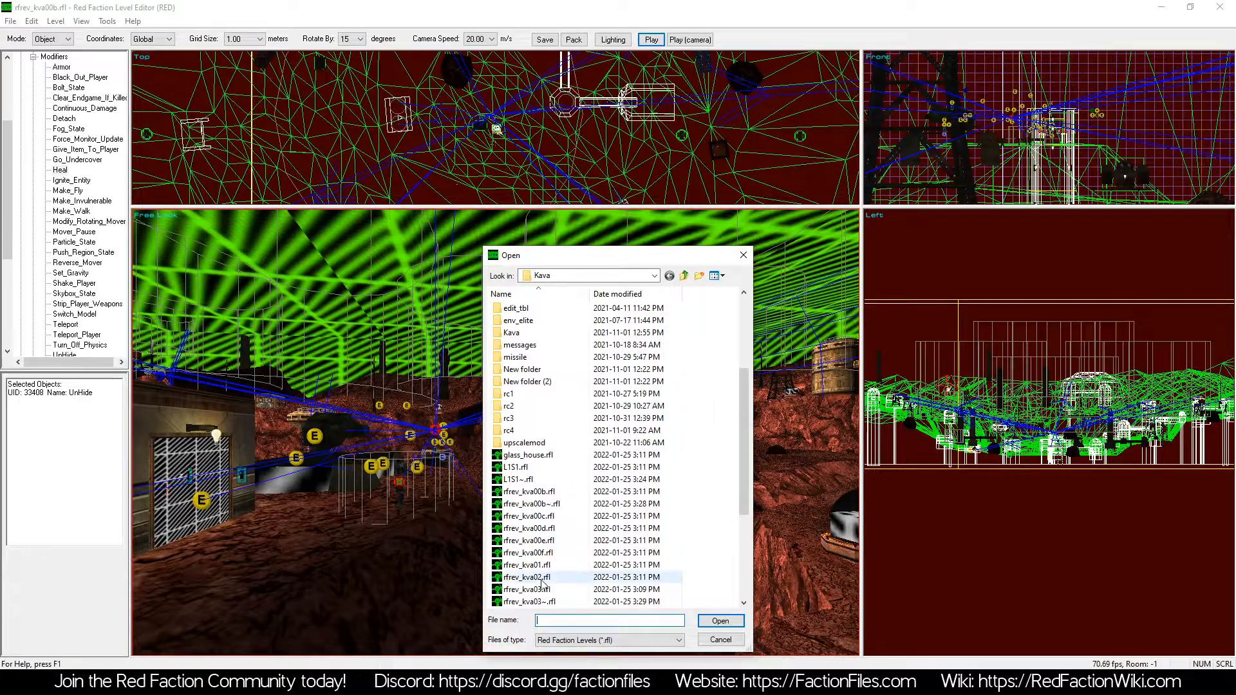
left_click(721, 621)
left_click(620, 379)
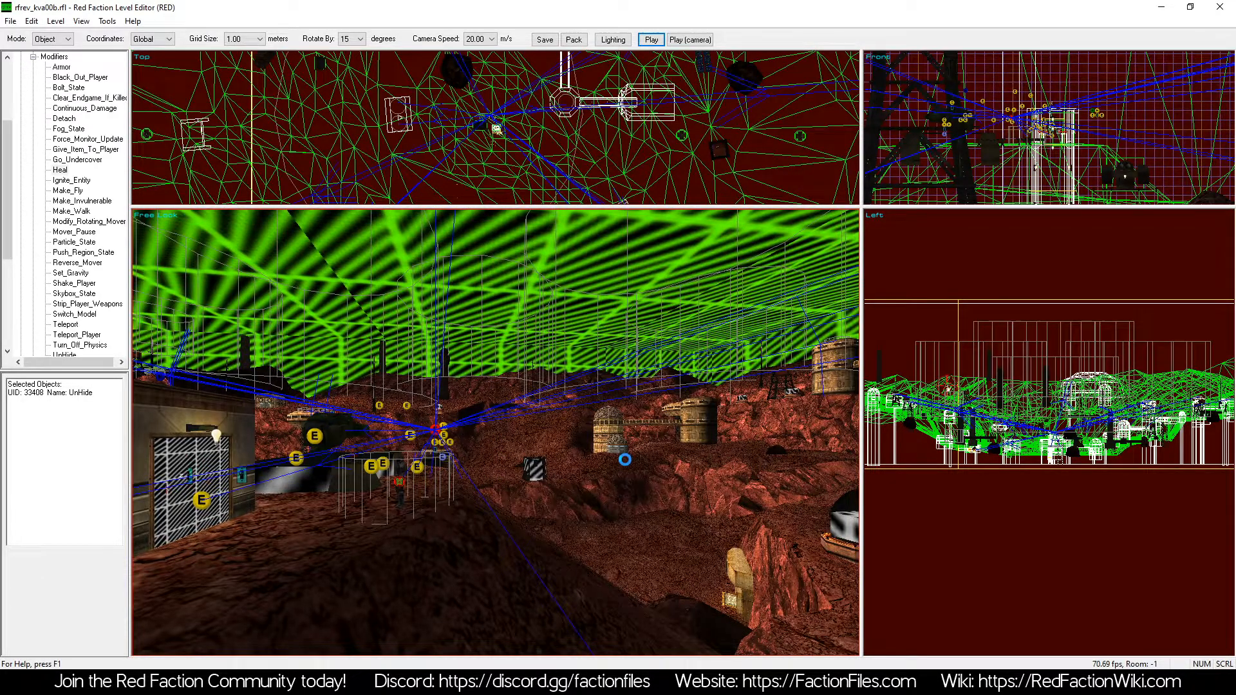
Pick the Goal_Check event with UID 34275 from the level's object list and bring it into view.
key("Down")
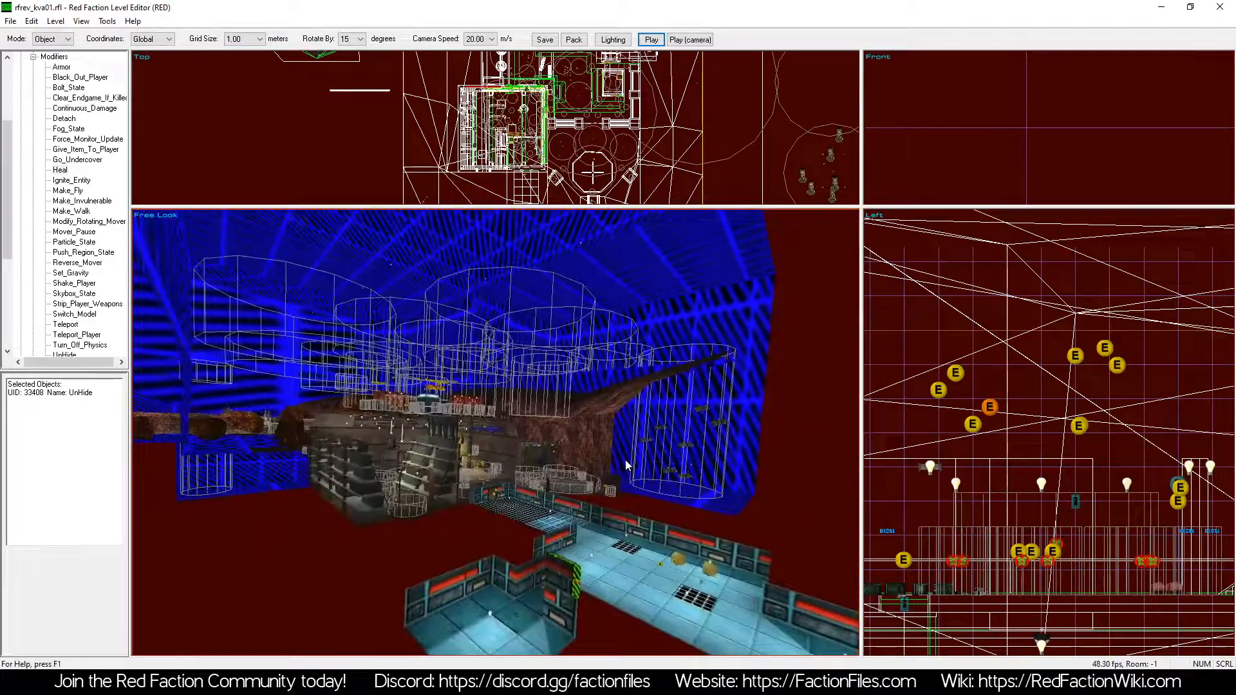
key("Up")
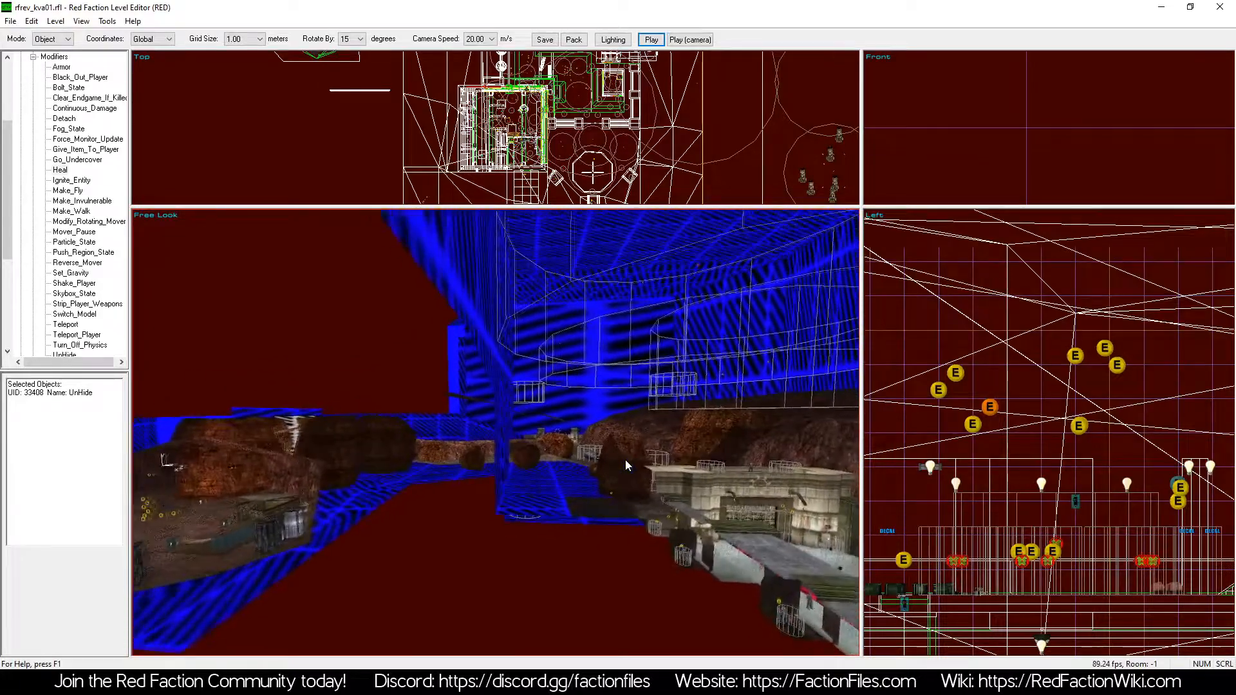
key("Up")
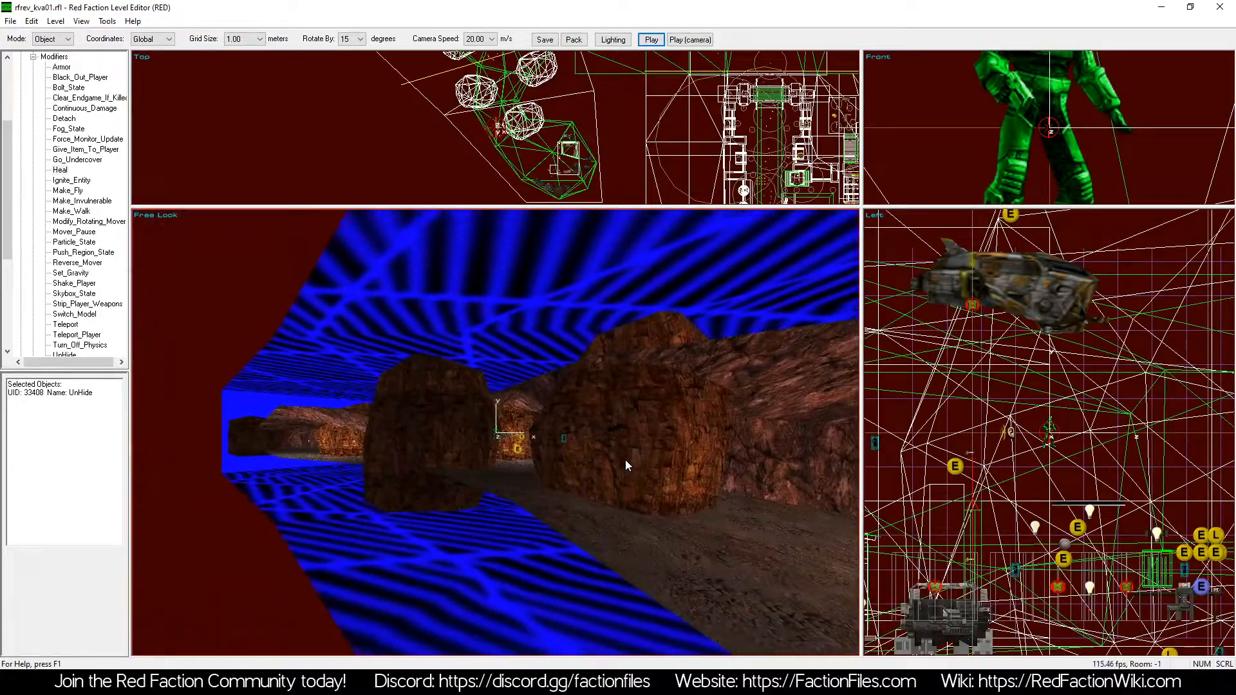
key("Right")
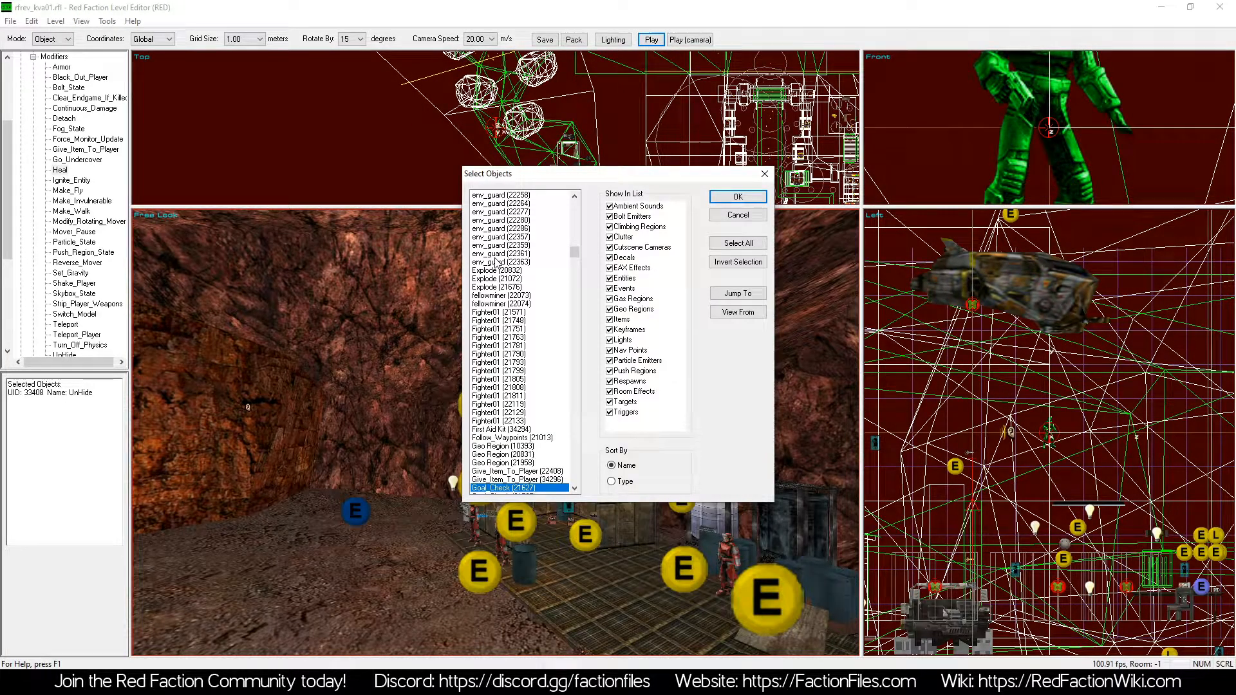
scroll(530, 428, "down", 6)
left_click(529, 471)
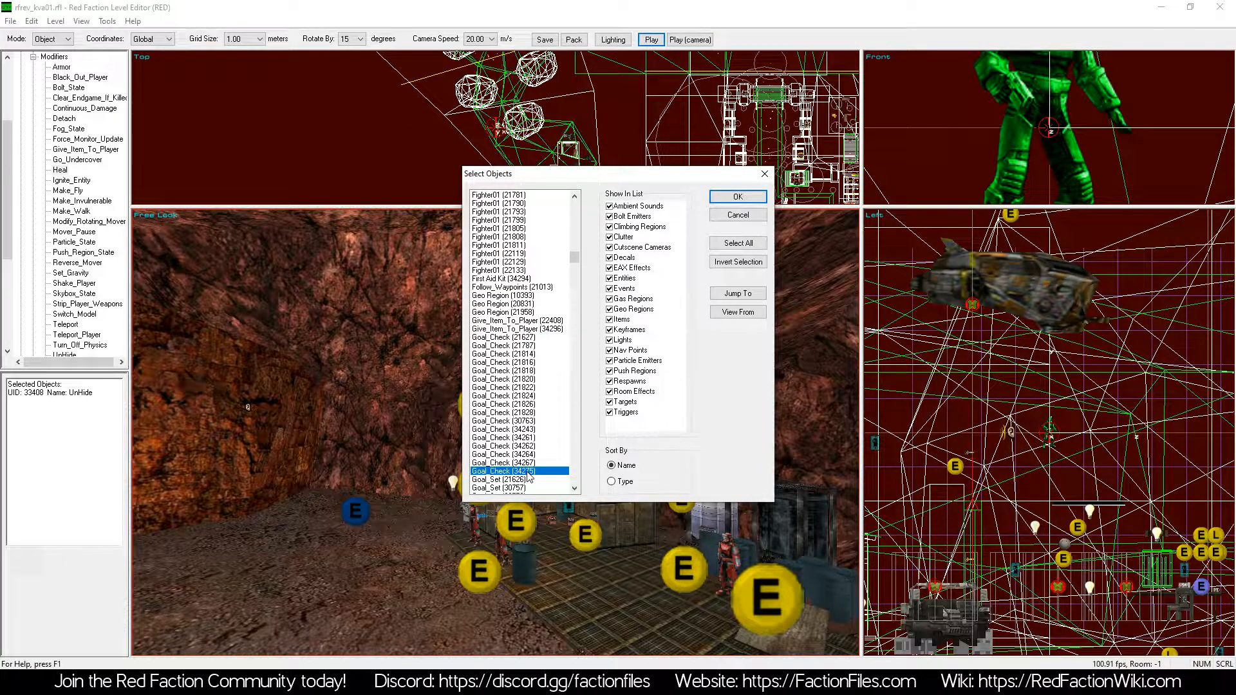
left_click(738, 196)
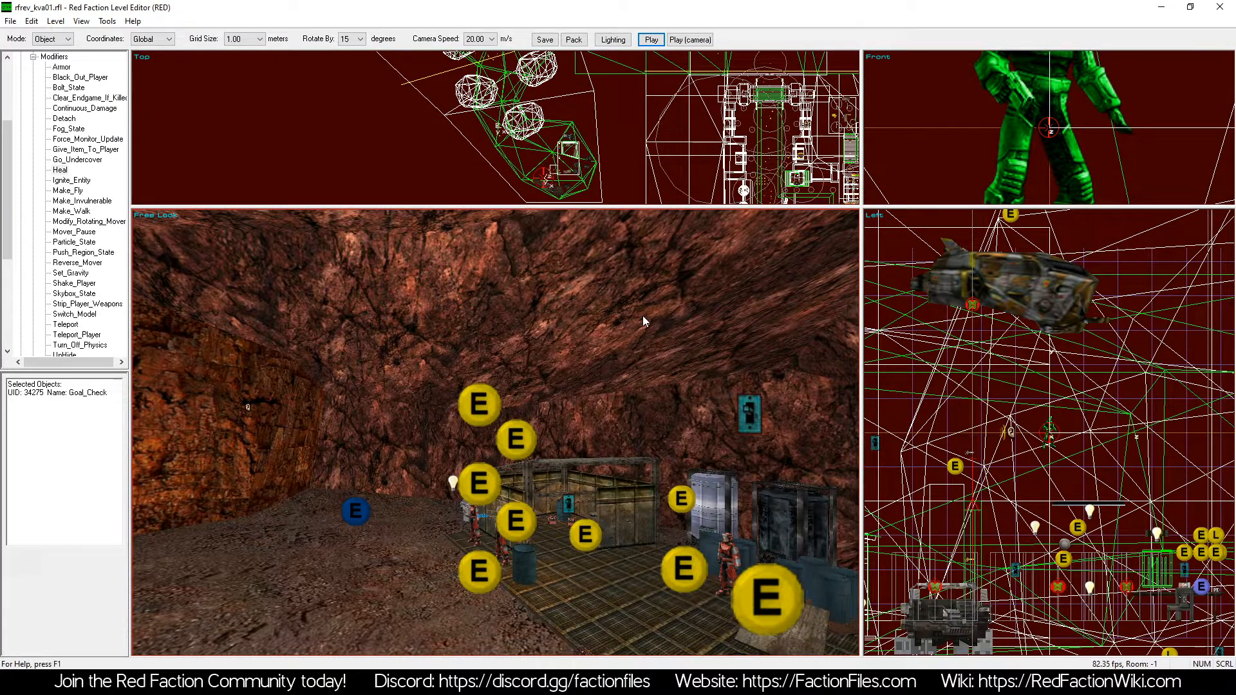
right_click(643, 315)
left_click(725, 442)
left_click(698, 322)
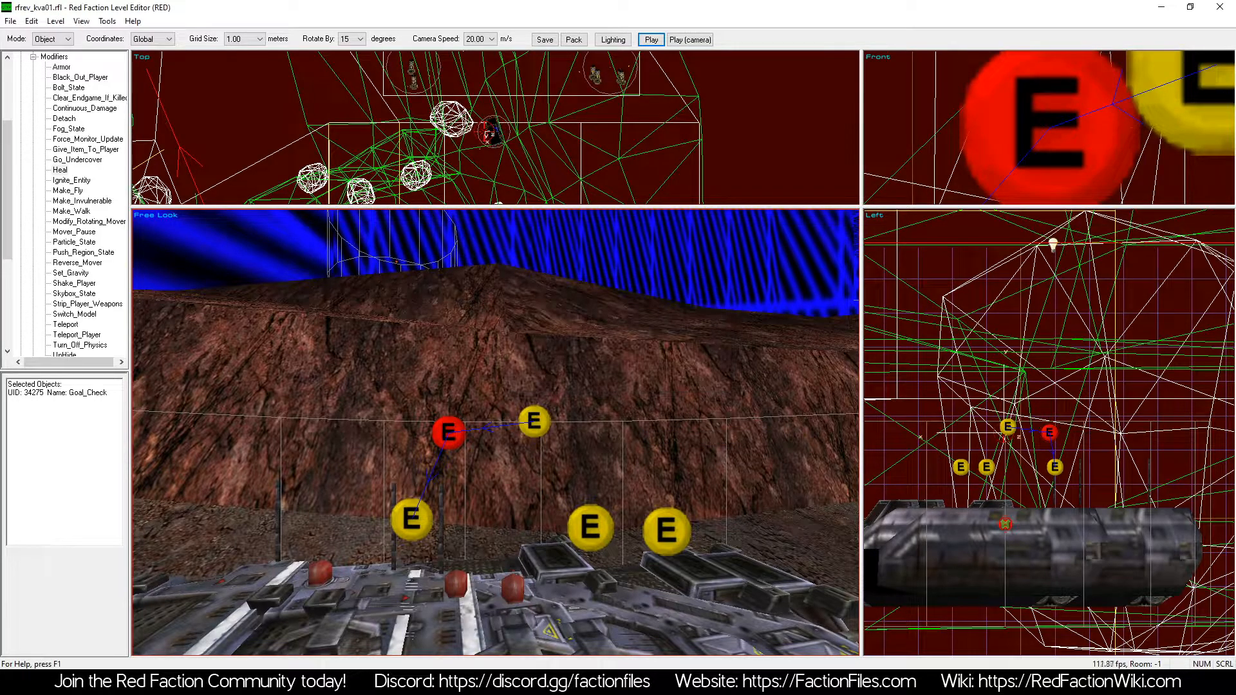
Select the Delay event linked to Goal_Check above the armored vehicle and look along its link through the canyon.
left_click(534, 425)
key("z")
key("KP_6")
key("a")
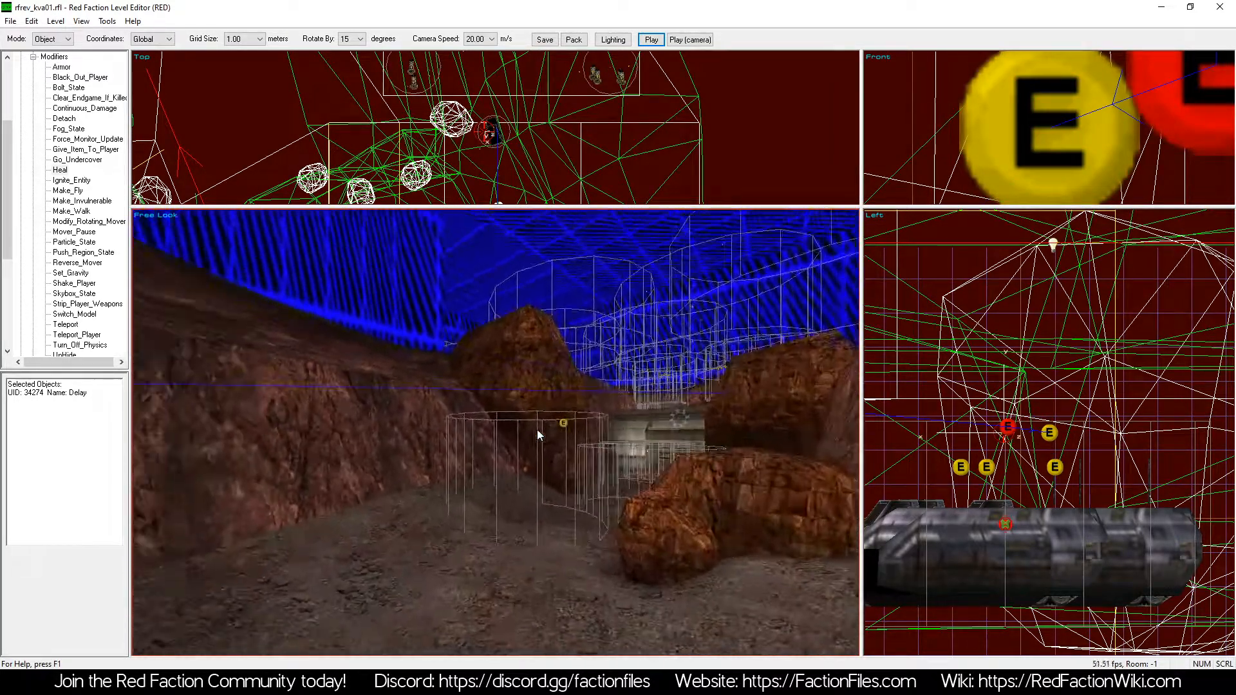
key("KP_4")
key("a")
key("KP_6")
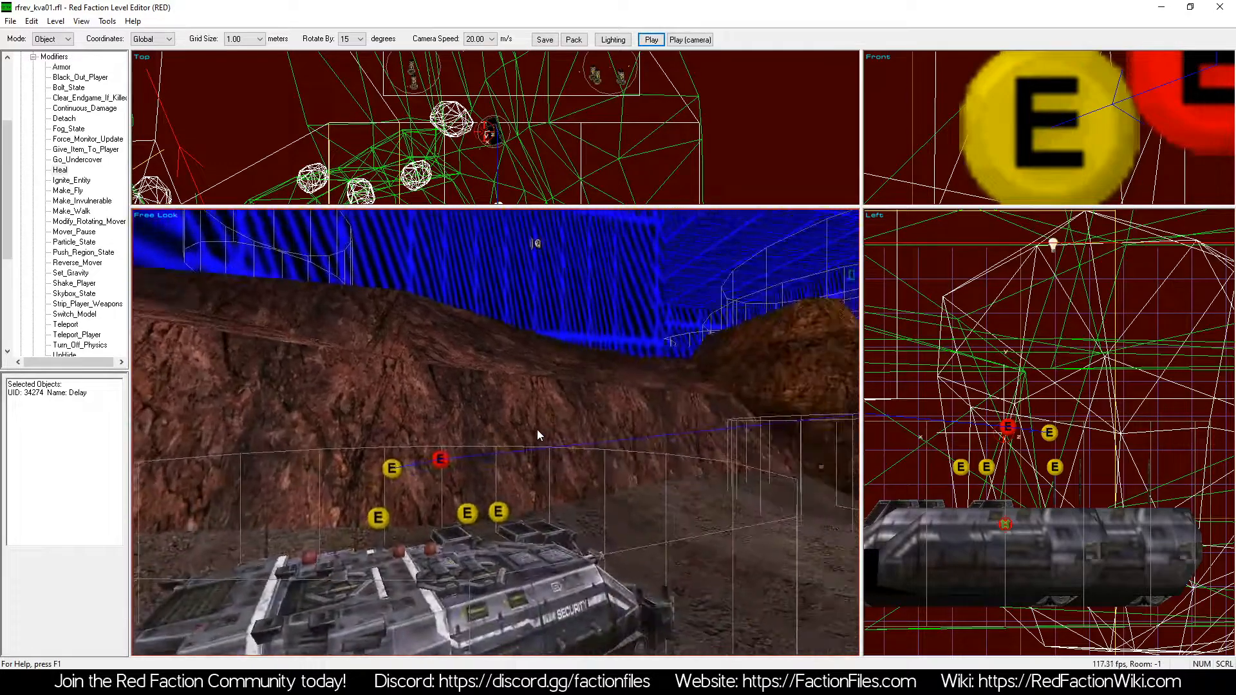
key("KP_4")
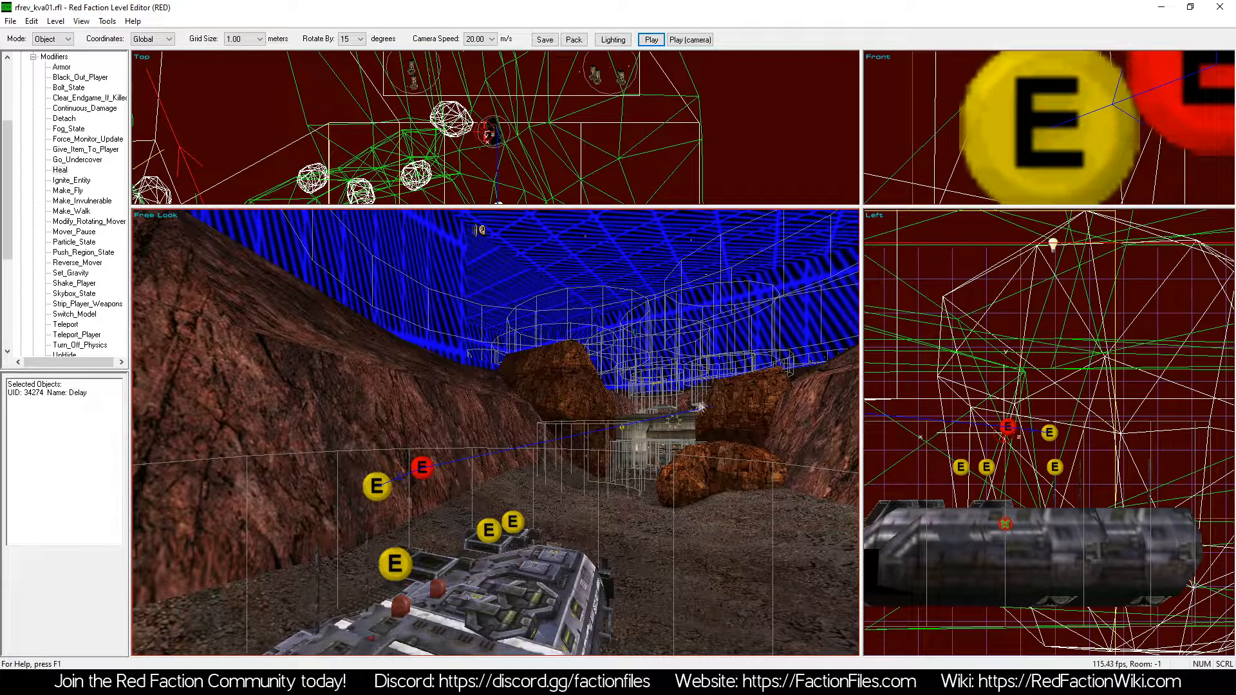
key("z")
key("KP_4")
key("a")
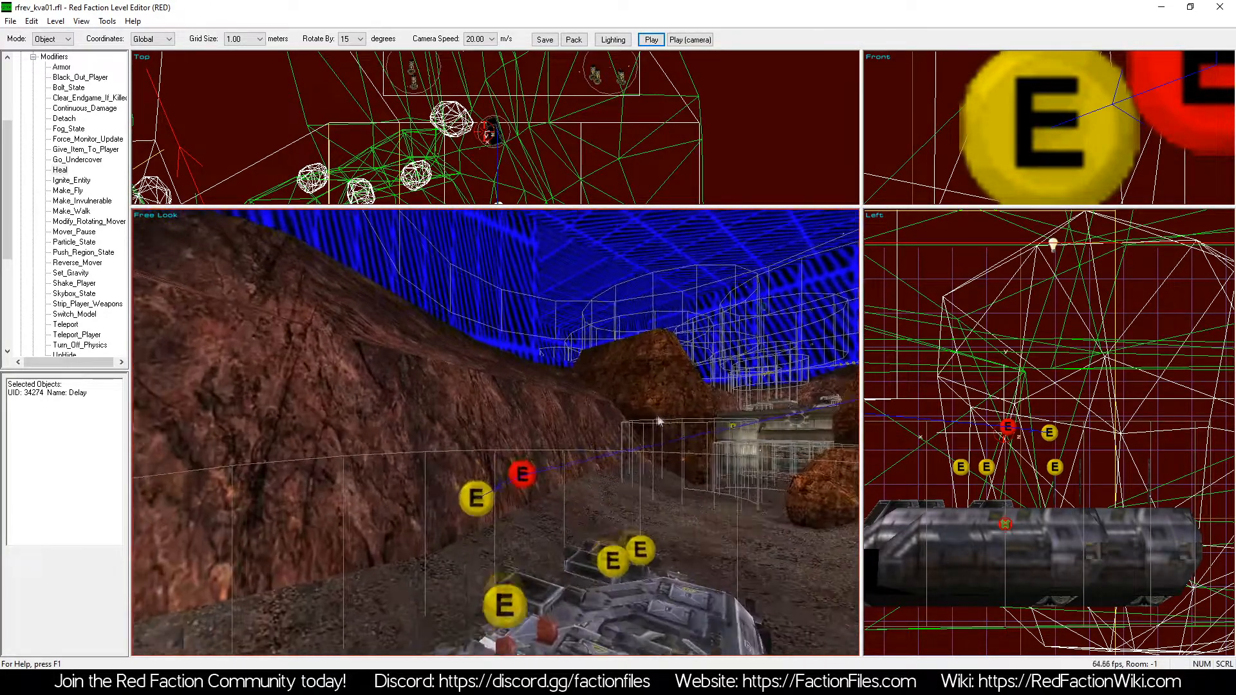
Reselect the Goal_Check event above the vehicle, review its goal to check and minimum count, and close its properties.
left_click(590, 472)
left_click(528, 487)
key("z")
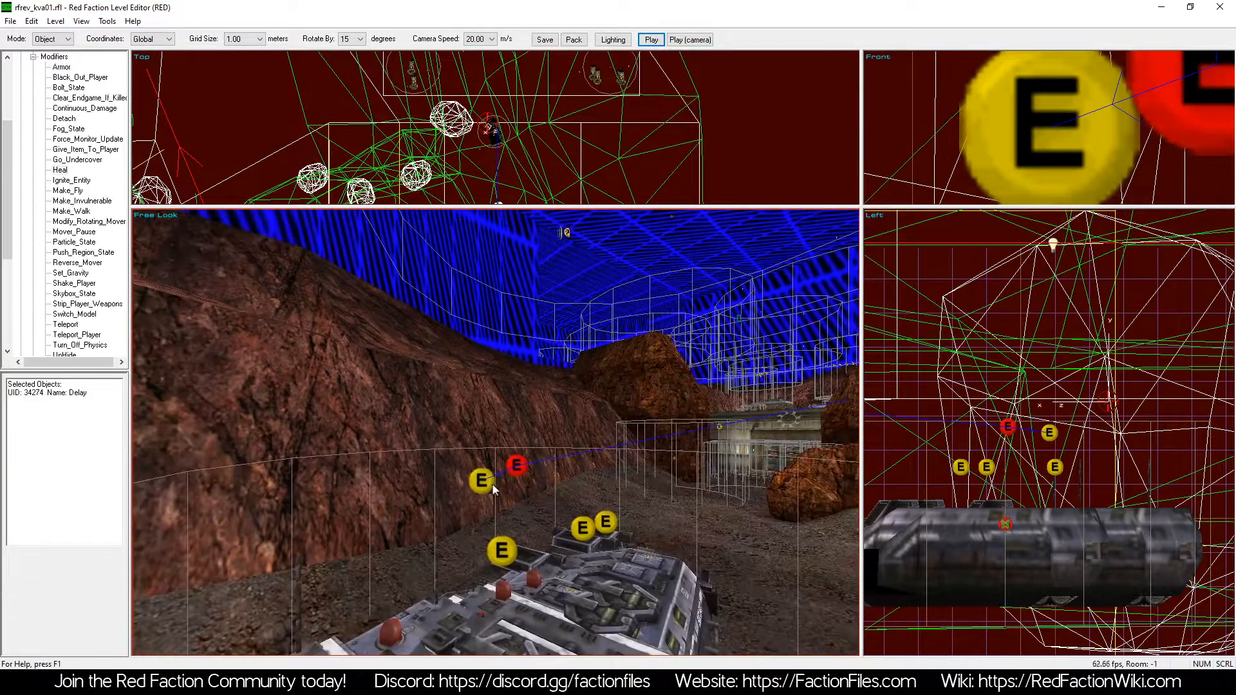
left_click(482, 487)
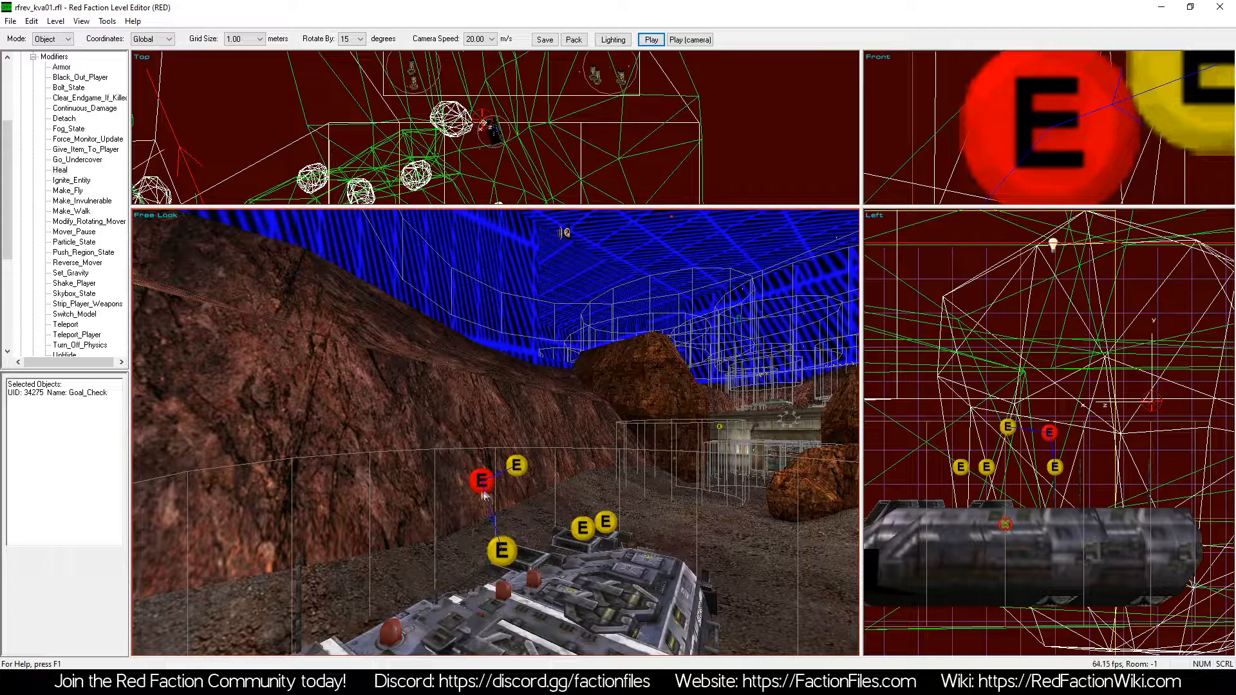
right_click(521, 440)
left_click(540, 555)
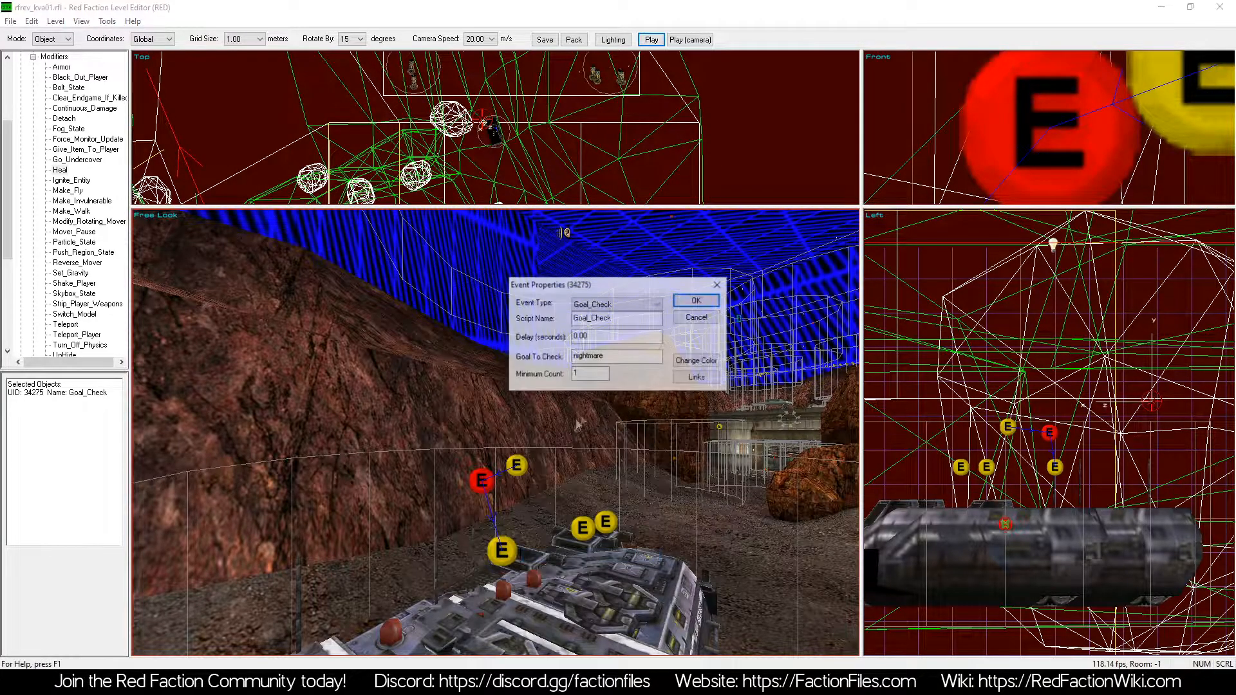
left_click(578, 376)
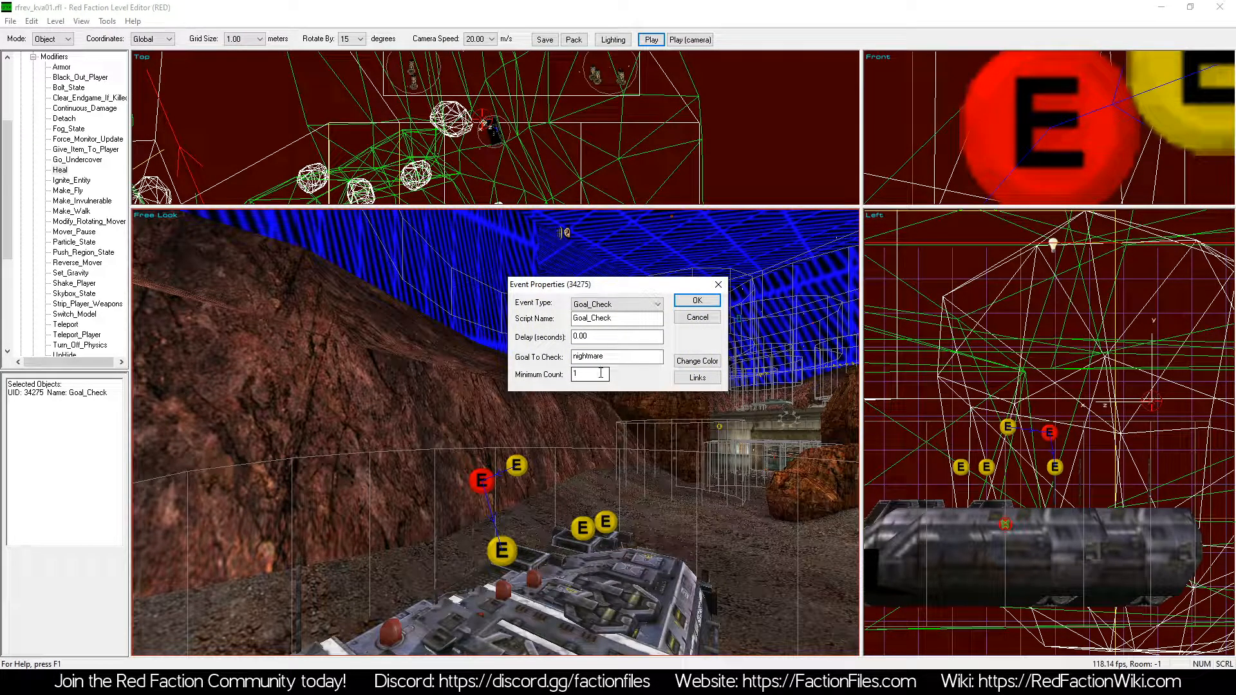
left_click(697, 301)
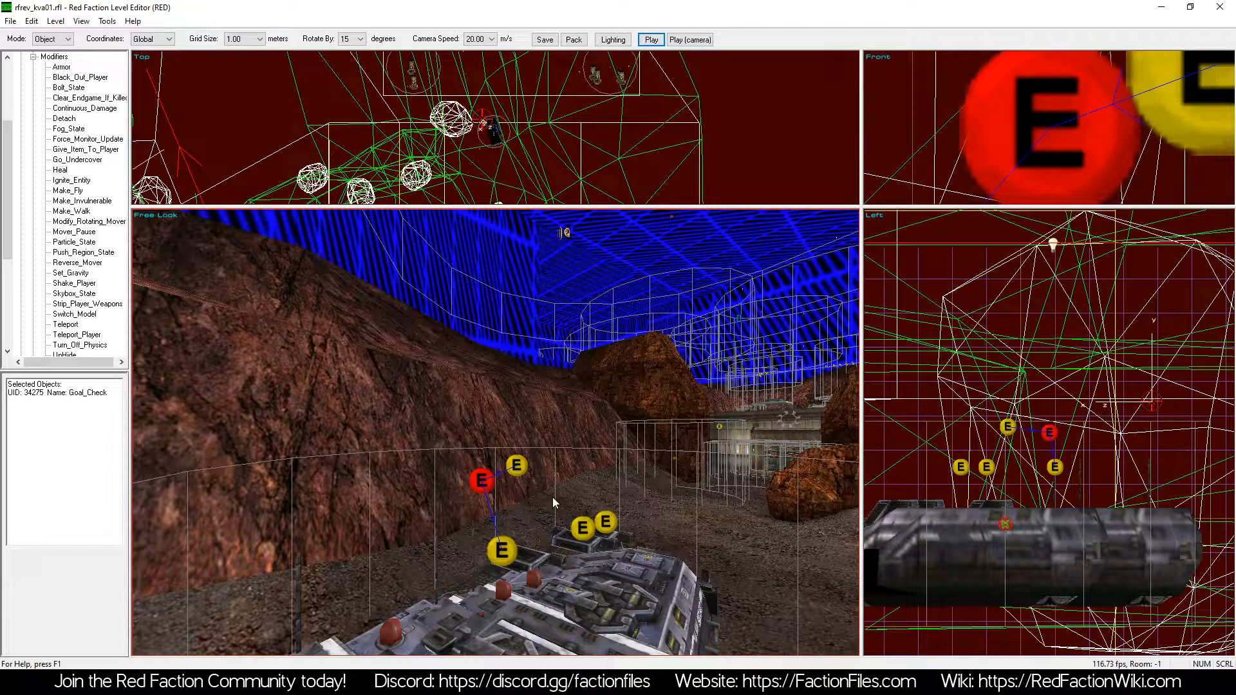
Select the UnHide event linked to Goal_Check, inspect the vehicle it leads to, and fly over to the base.
left_click(506, 552)
key("z")
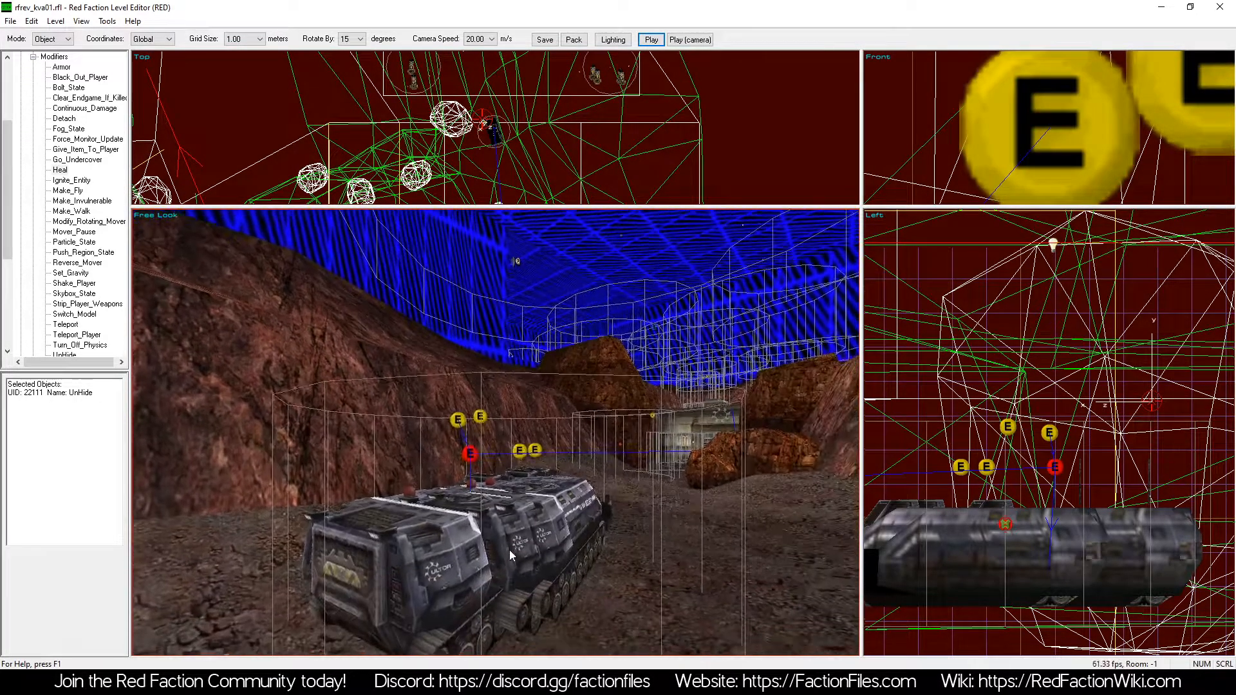
key("a")
key("KP_4")
key("a")
key("z")
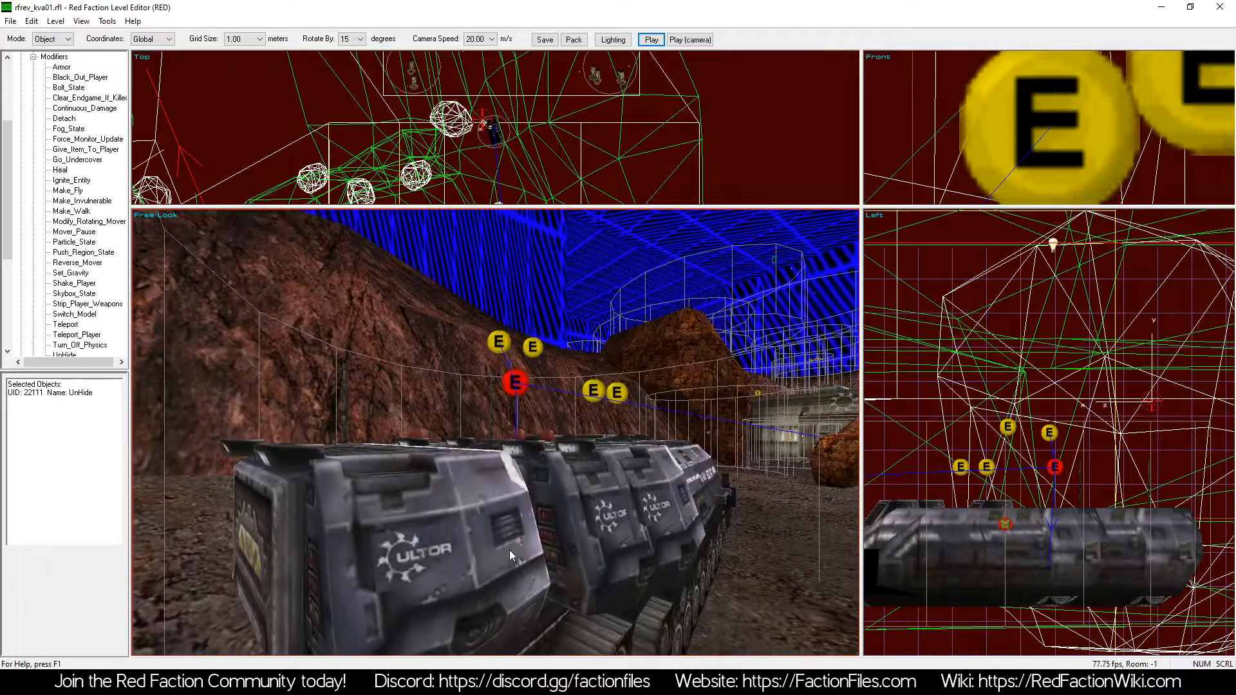
key("KP_6")
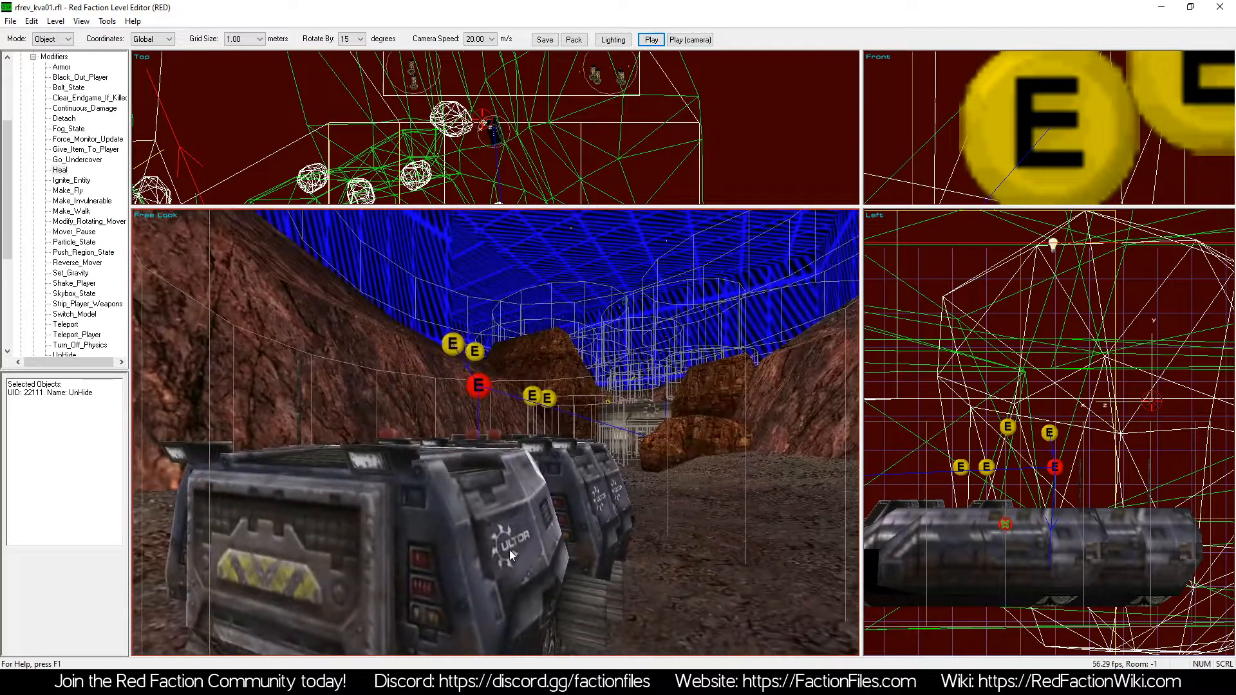
key("a")
key("a")
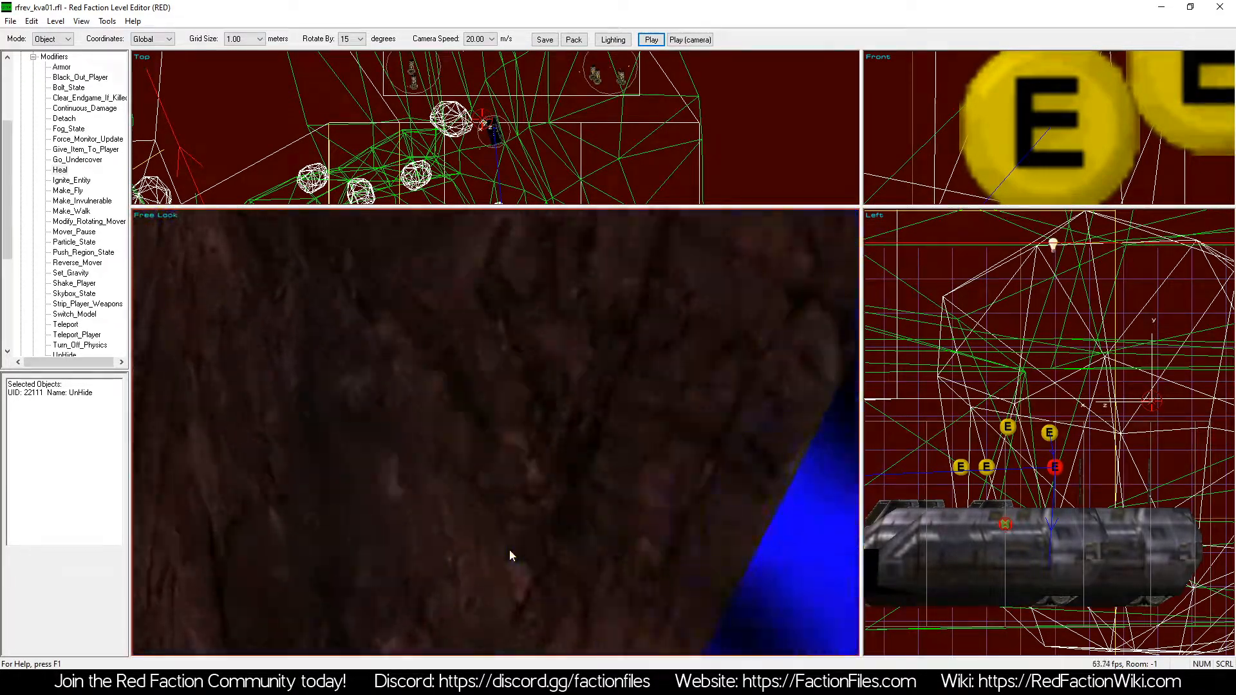
key("KP_4")
key("z")
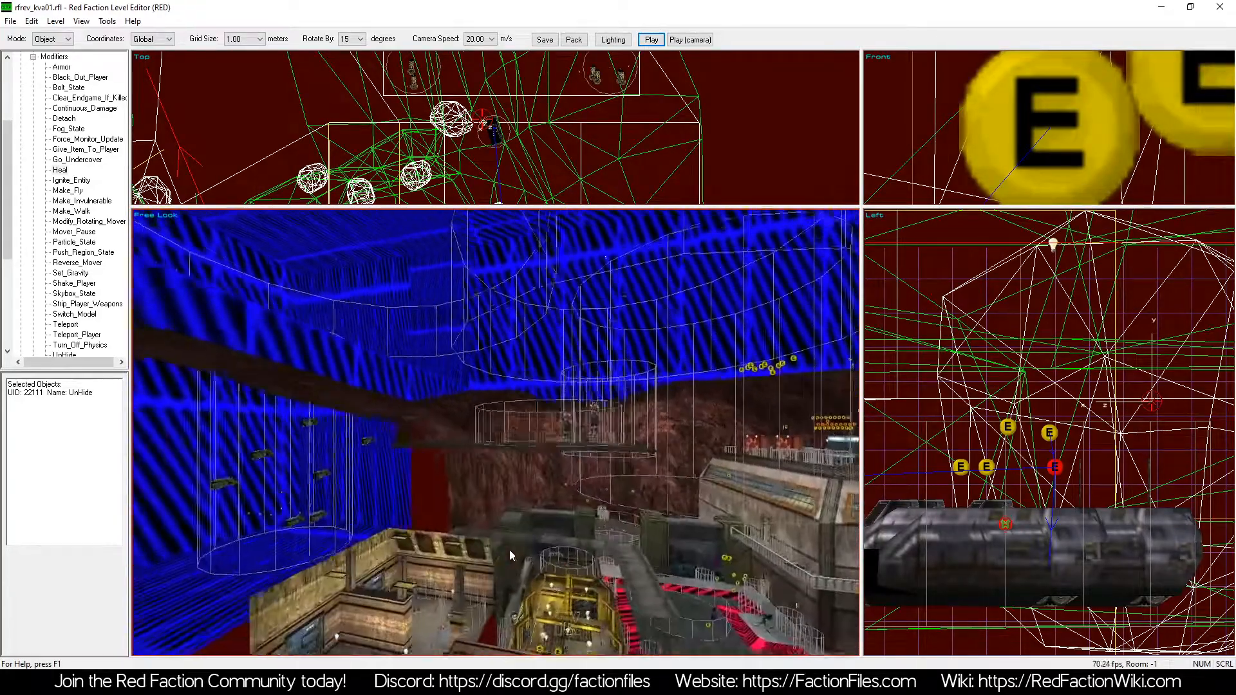
key("a")
Select both nm_elite guards on the rooftop platform and follow their link into the building.
left_click(462, 416)
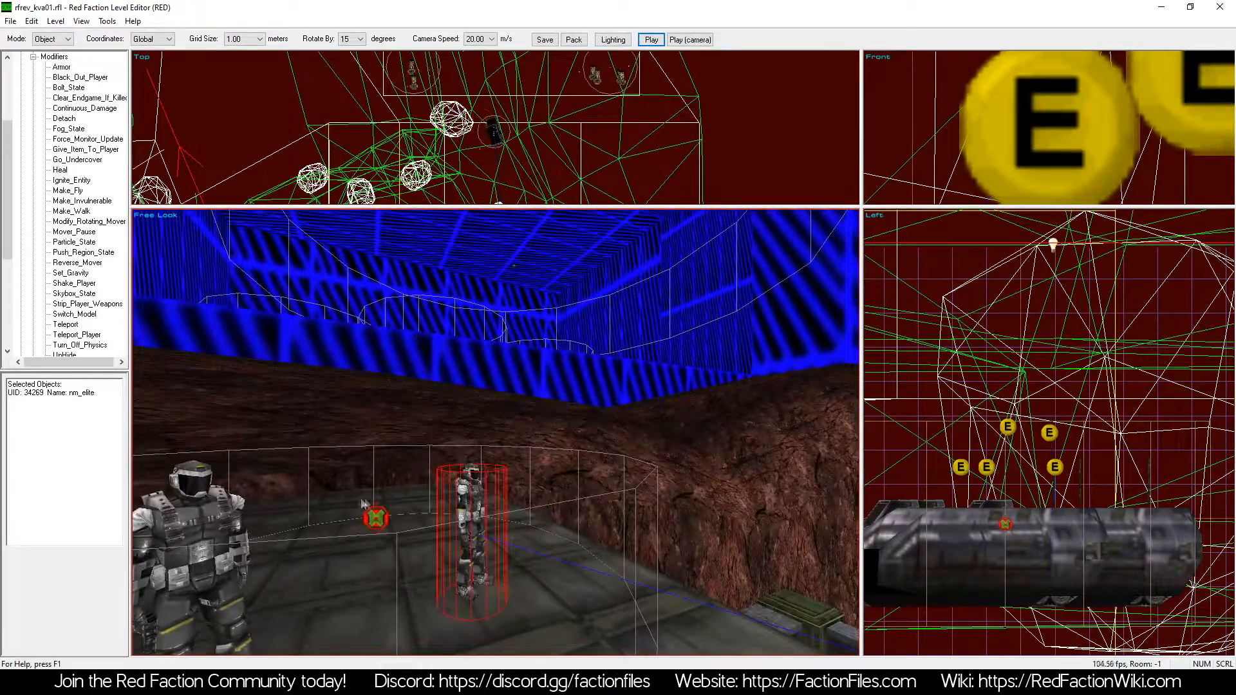
key("z")
left_click(480, 491, "ctrl")
key("z")
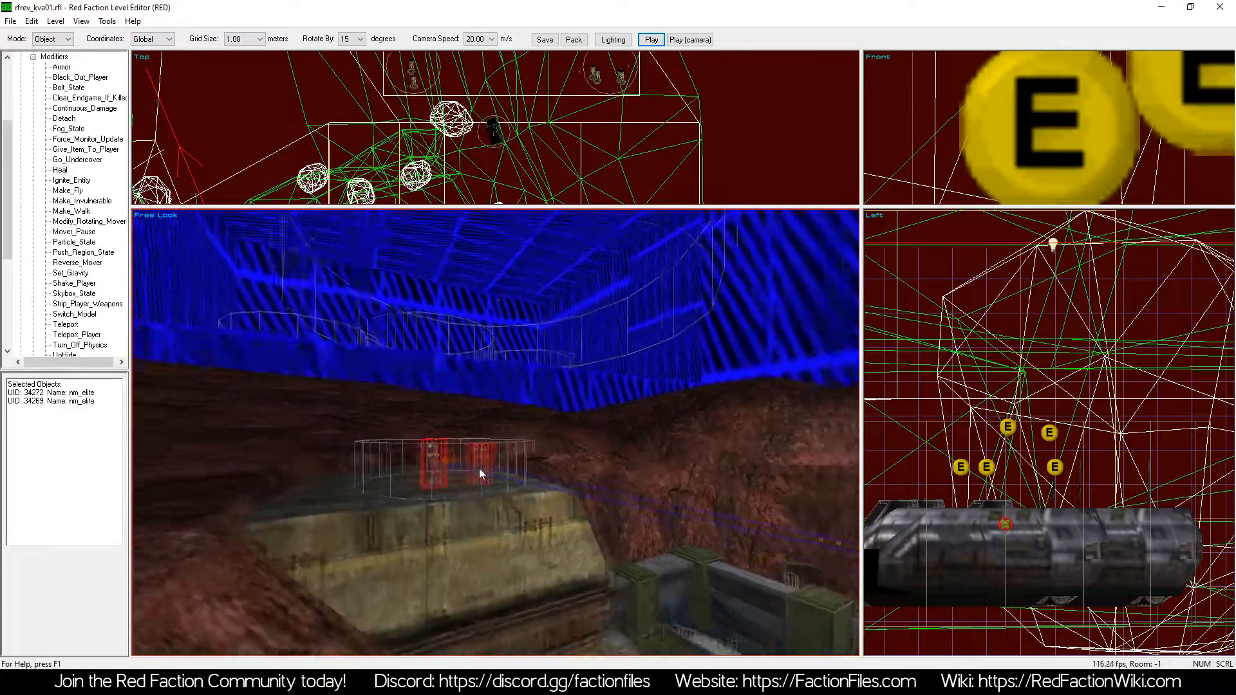
key("a")
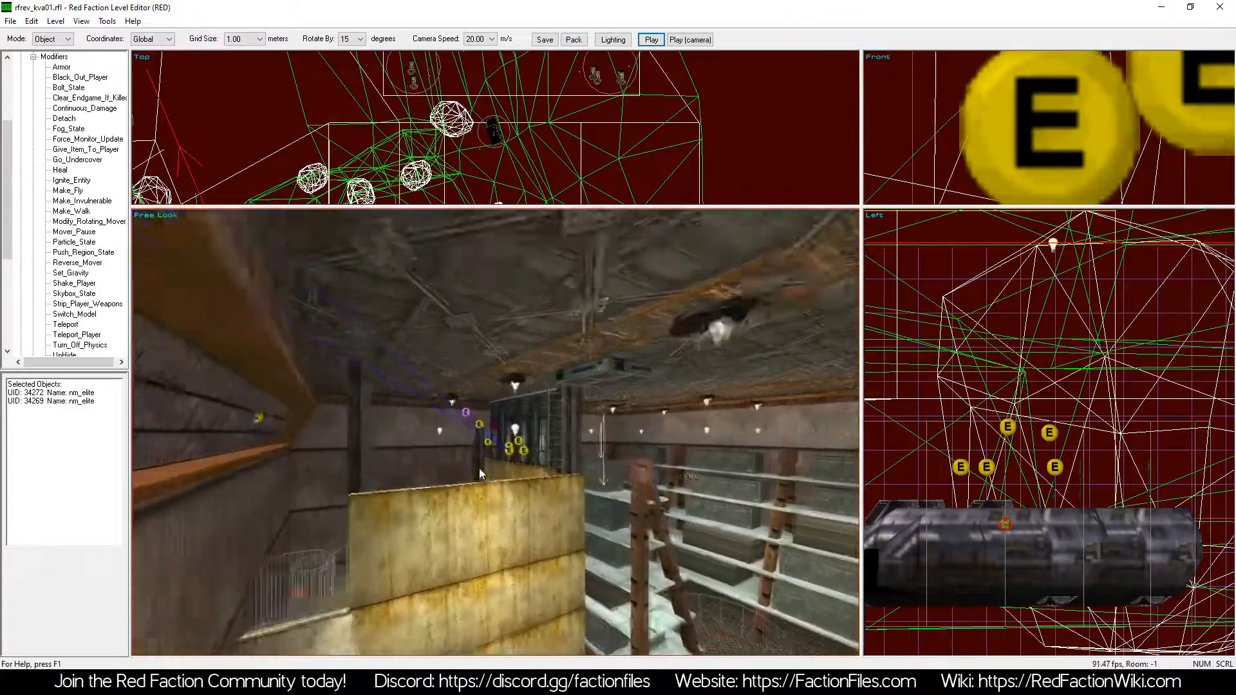
Select the UnHide event linked to the nm_elite guards and trace its chain back to the activateupper event.
left_click(427, 409)
key("a")
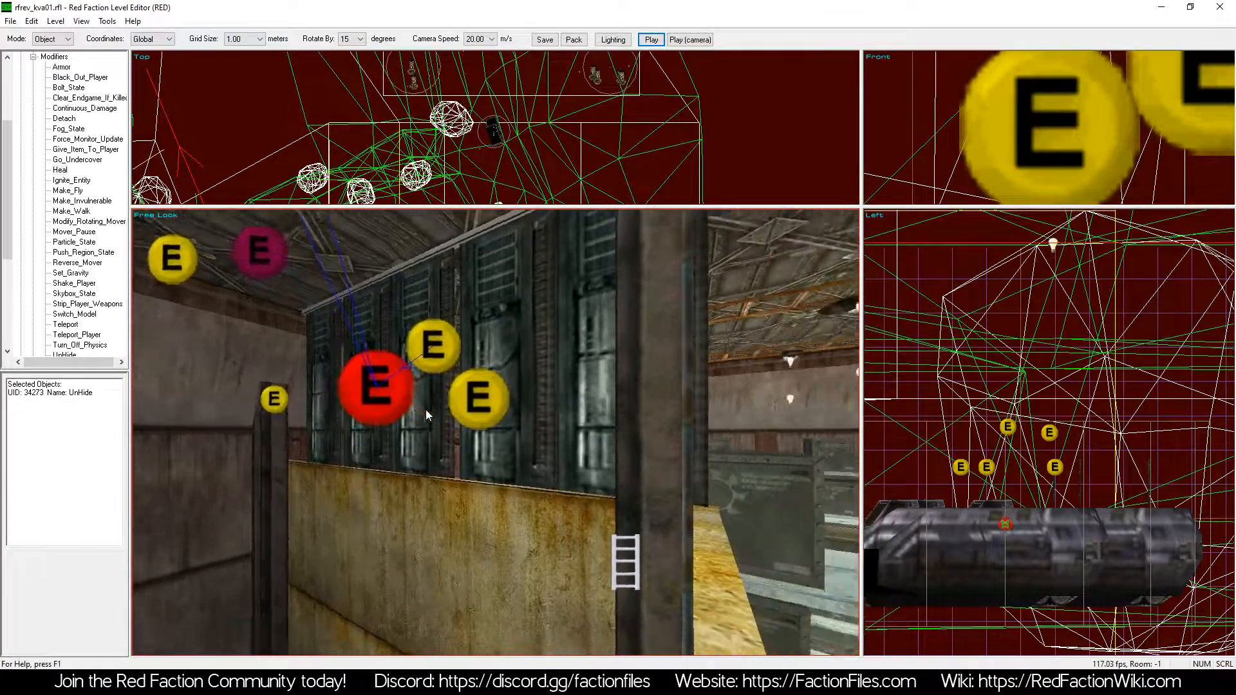
key("KP_1")
left_click(545, 338)
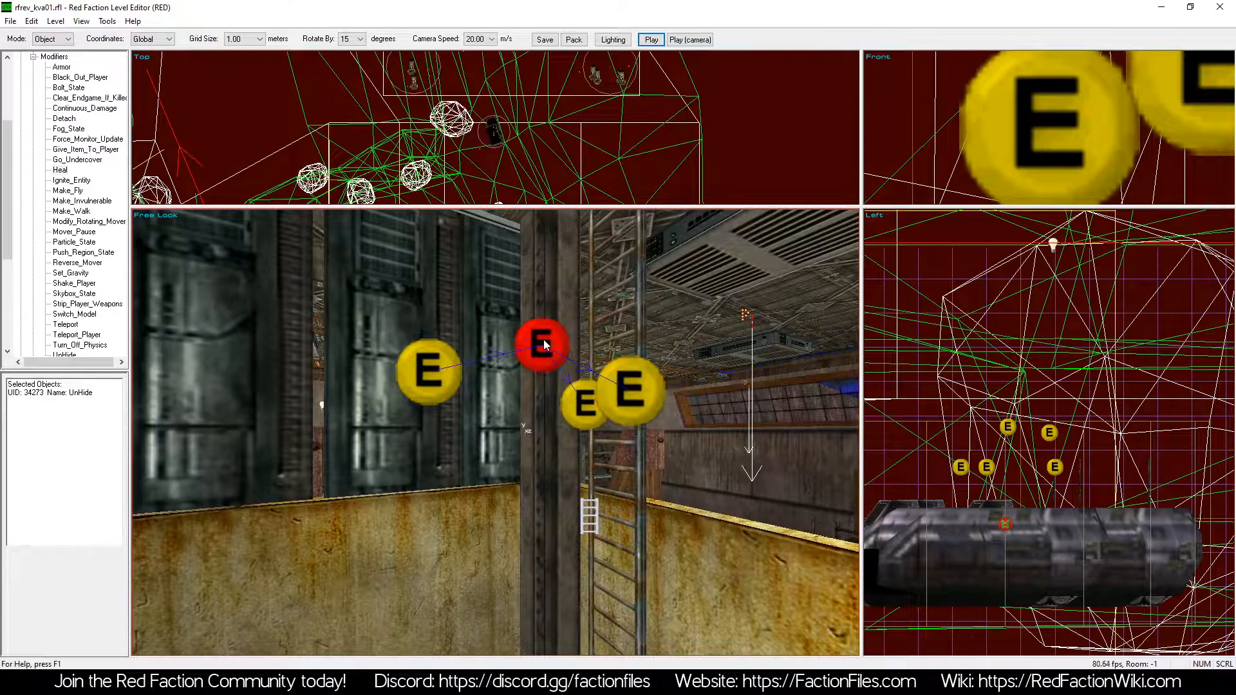
right_click(589, 324)
left_click(434, 371)
key("z")
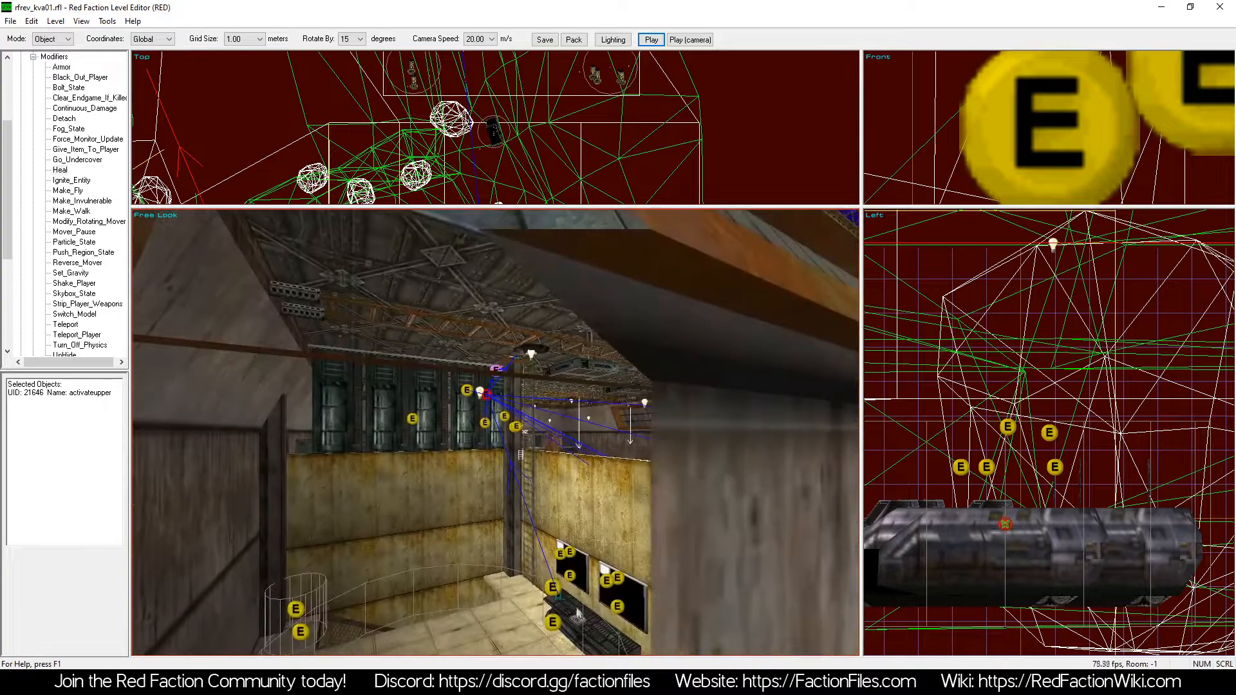
mouse_move(599, 624)
right_mouse_down()
mouse_move(556, 570)
mouse_move(598, 269)
mouse_move(529, 369)
mouse_move(589, 488)
right_mouse_up()
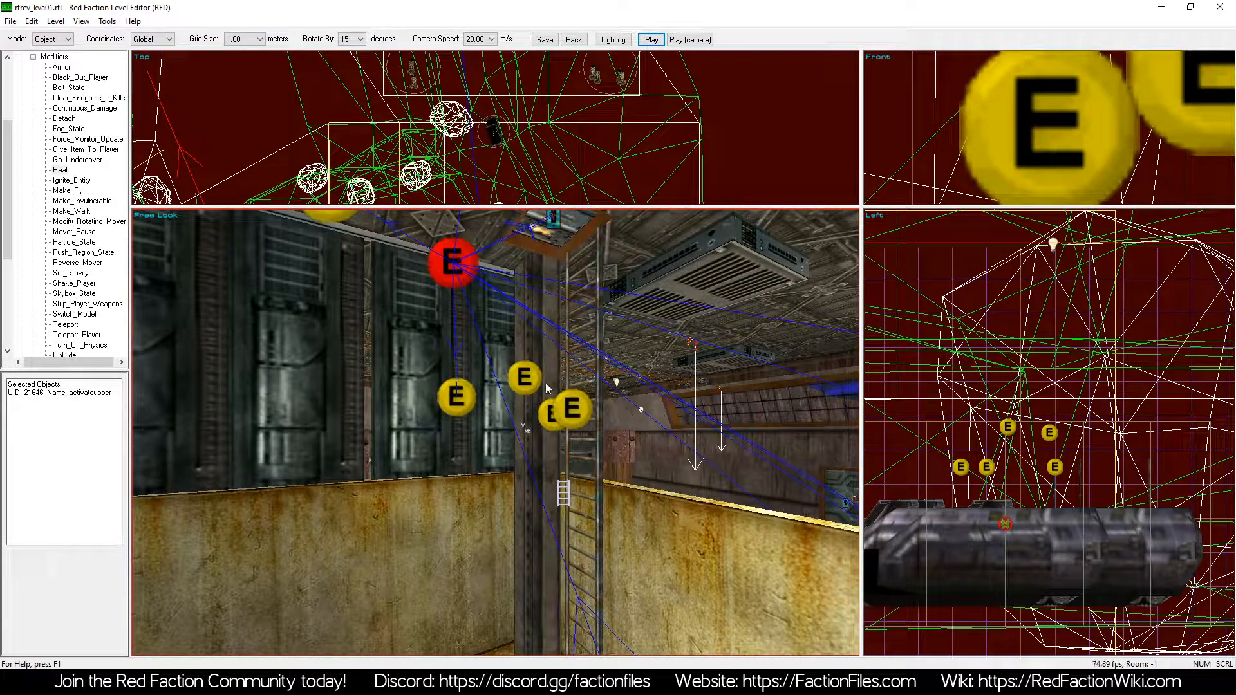
Select the Goal_Check event beside the indoor ladder, review its goal to check and minimum count, and close its properties.
left_click(453, 393)
mouse_move(445, 412)
right_mouse_down()
mouse_move(529, 389)
mouse_move(540, 353)
right_mouse_up()
left_click(539, 353)
right_click(561, 329)
left_click(642, 442)
left_click_drag(572, 357, 605, 358)
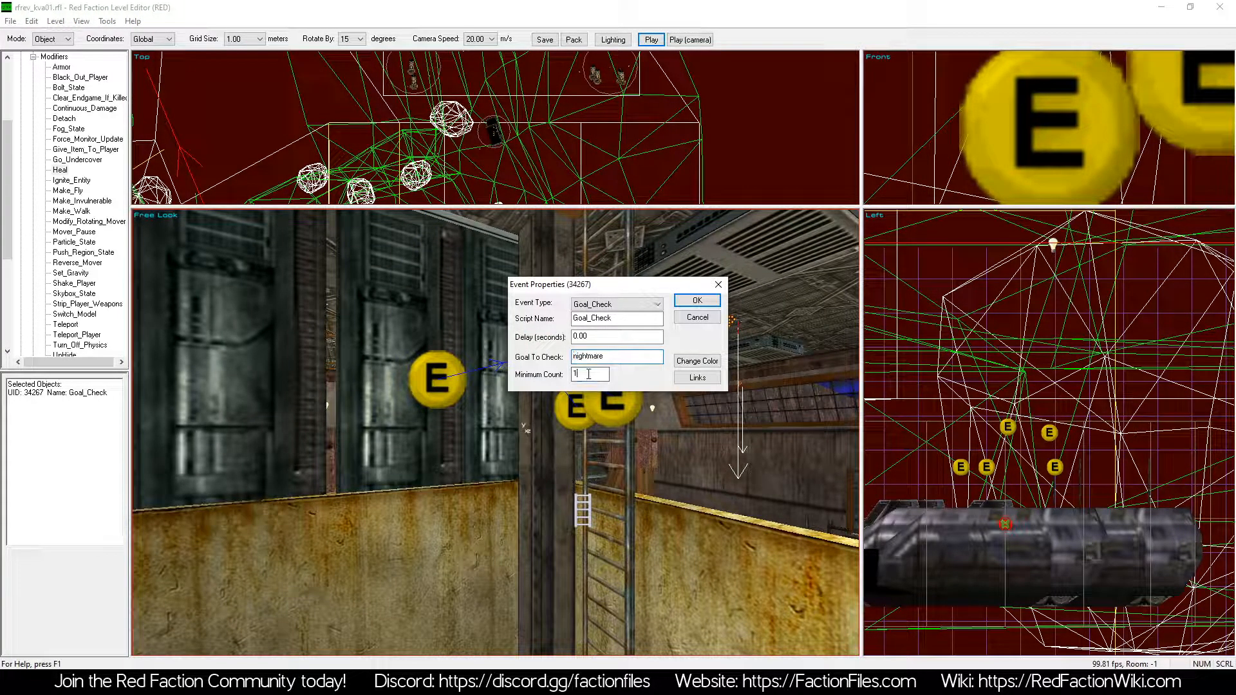
left_click(697, 300)
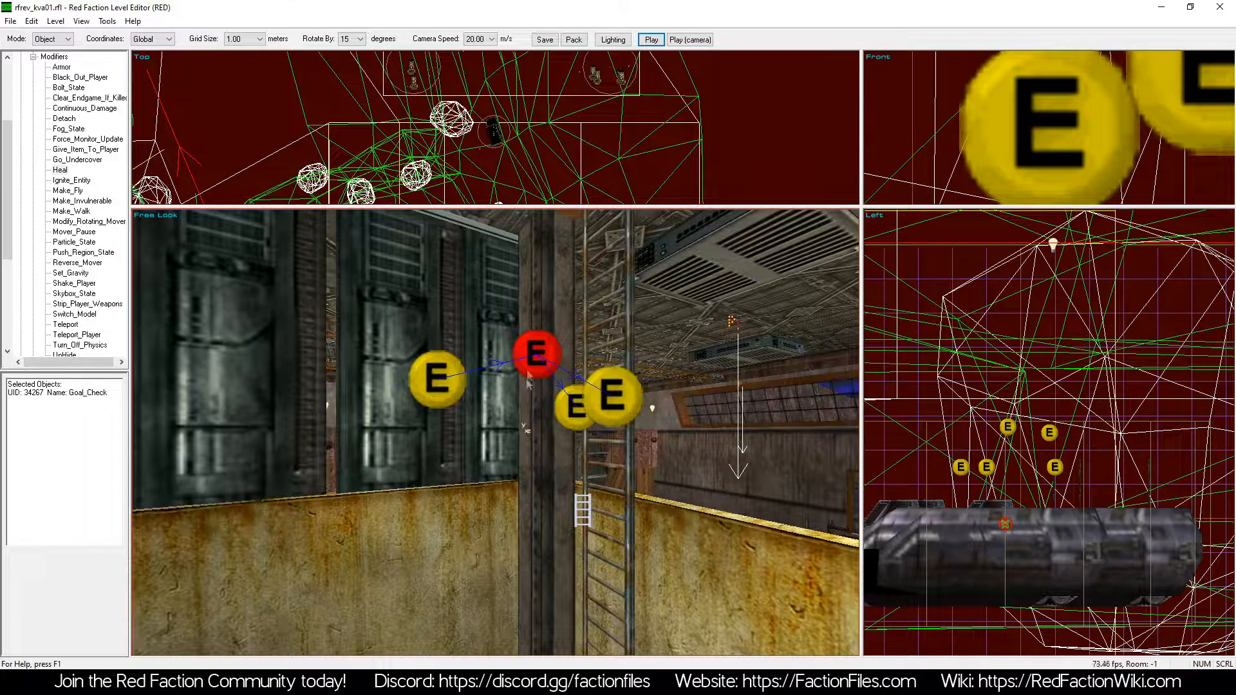
Select the Remove_Object event linked to the indoor Goal_Check and follow its link outside to the red sun-emblem structure.
left_click(614, 393)
right_click_drag(615, 393, 593, 419)
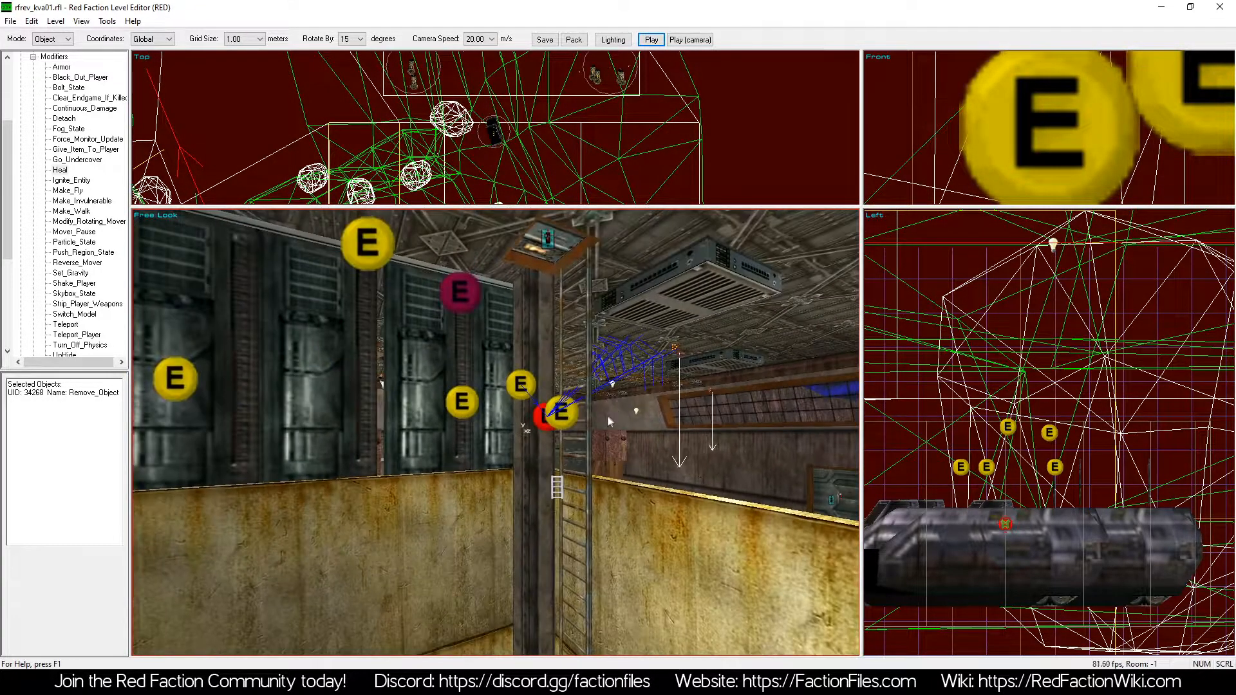
key("w")
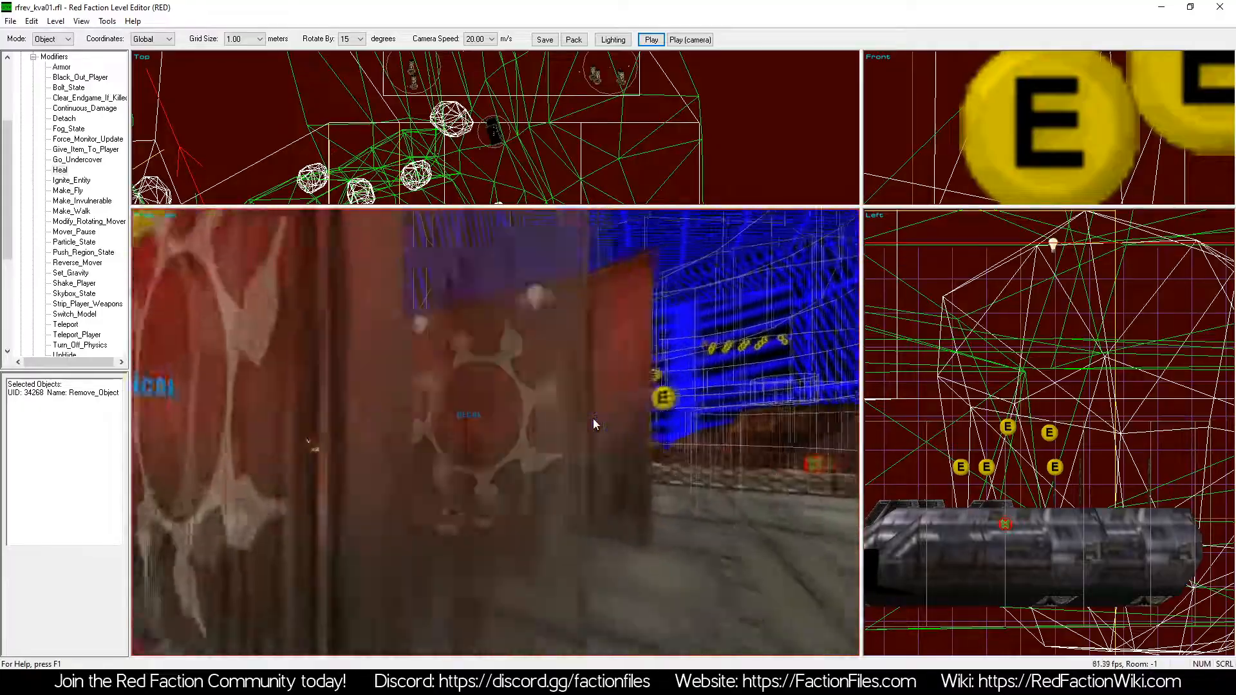
key("a")
key("z")
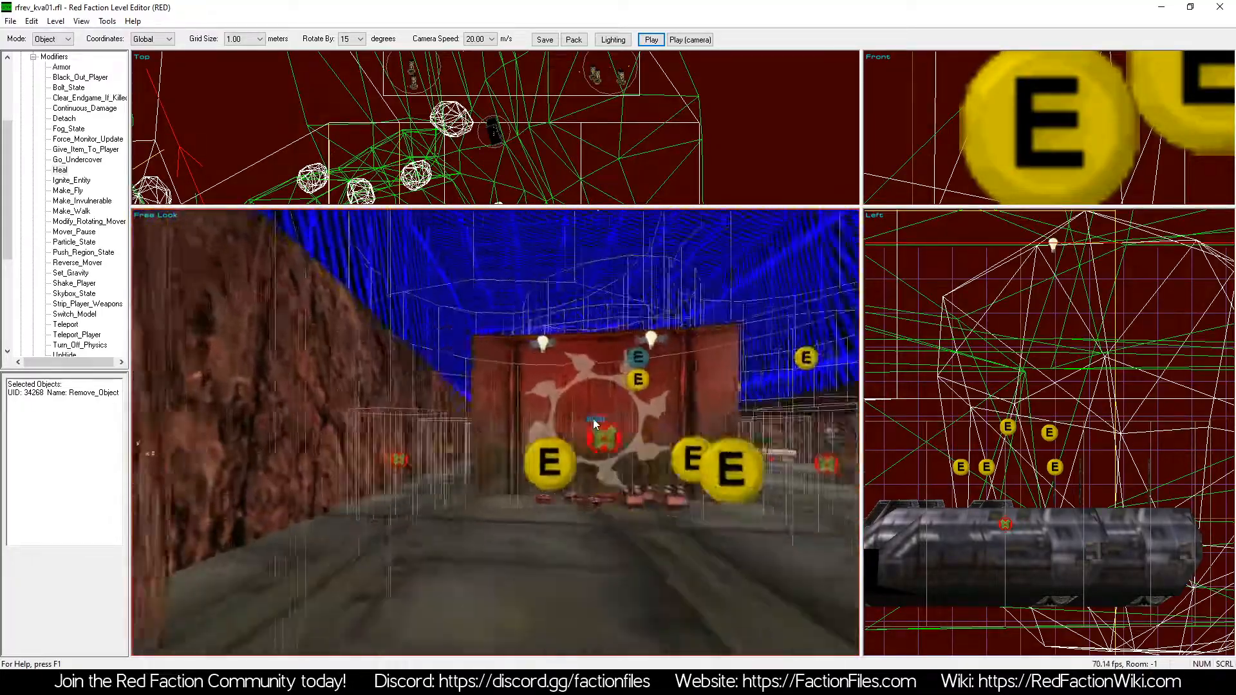
key("w")
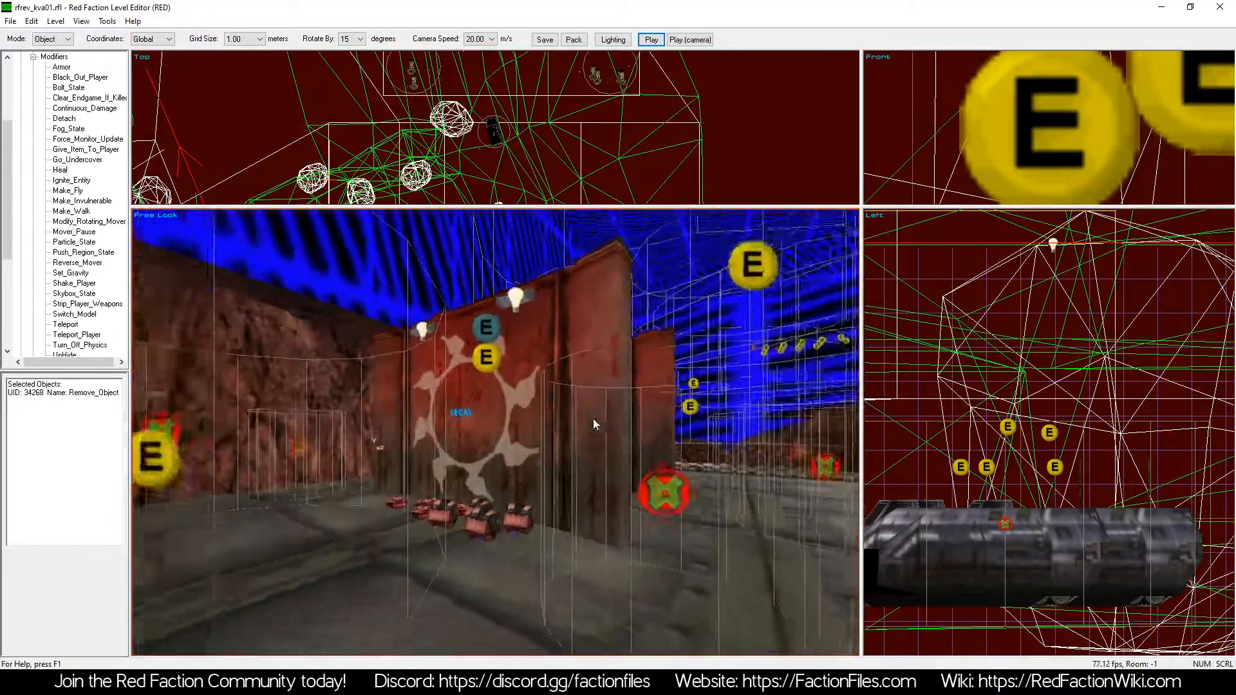
key("a")
Select the UnHide event in the Goal_Check chain, follow its link to the two guards on the rooftop platform, and survey the base.
left_click(512, 489)
key("a")
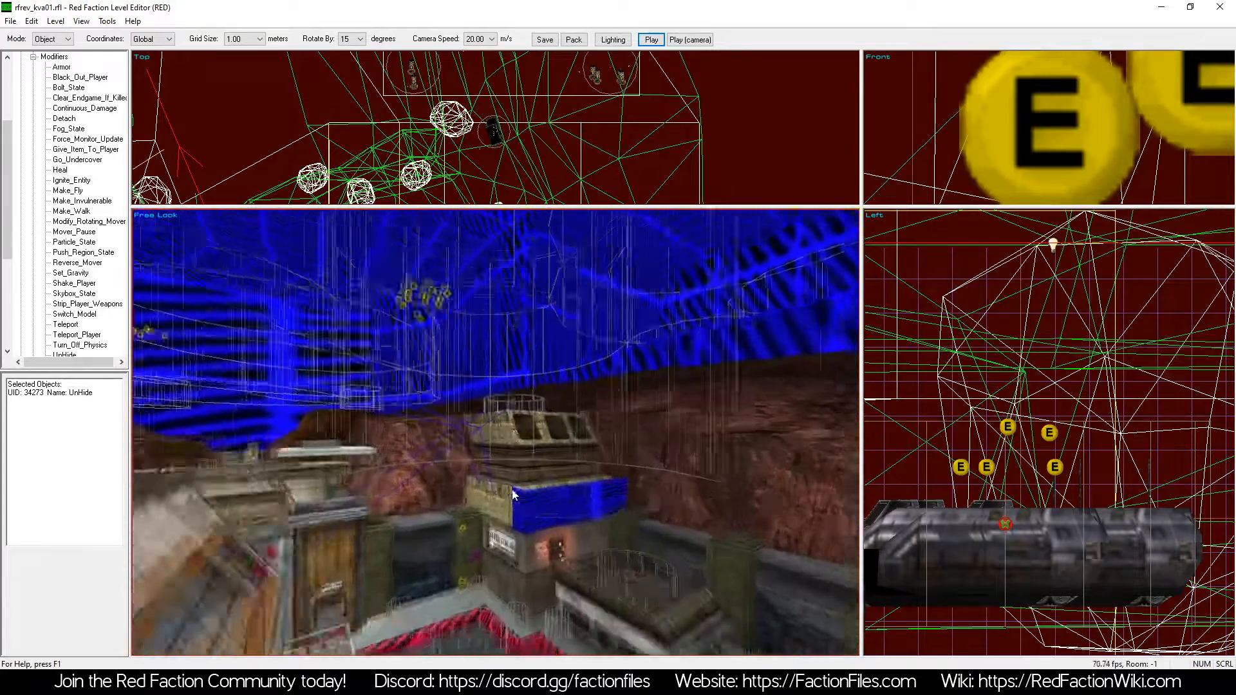
key("w")
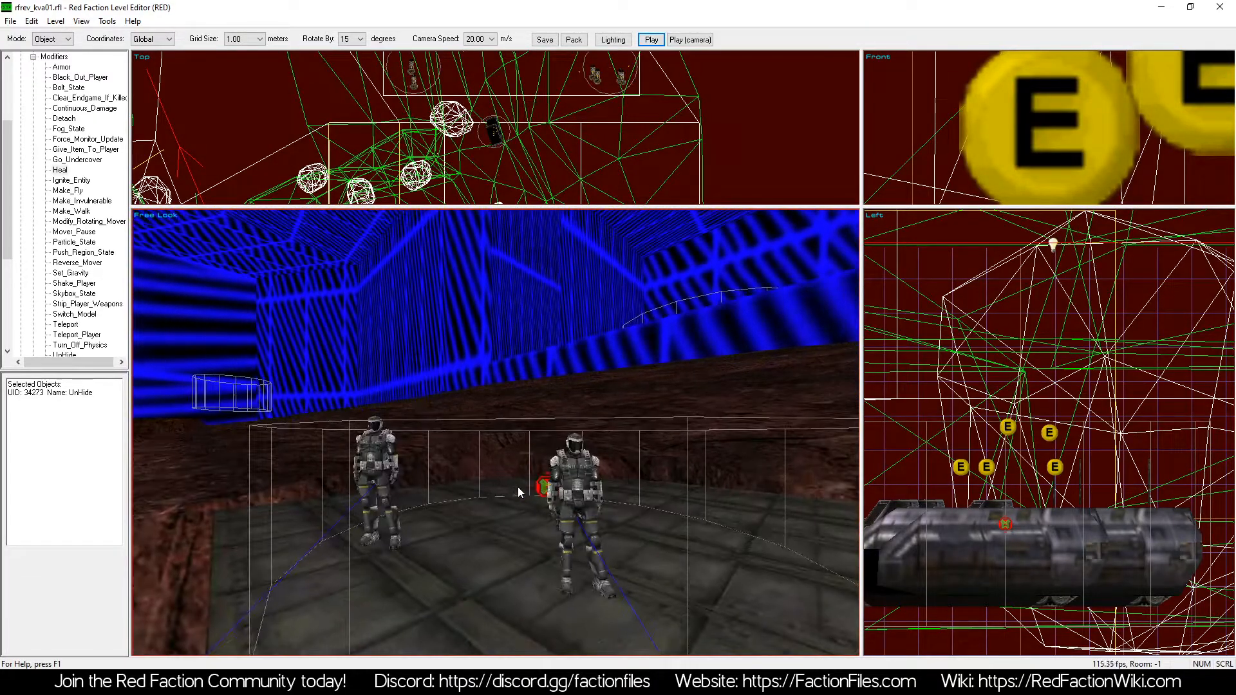
key("z")
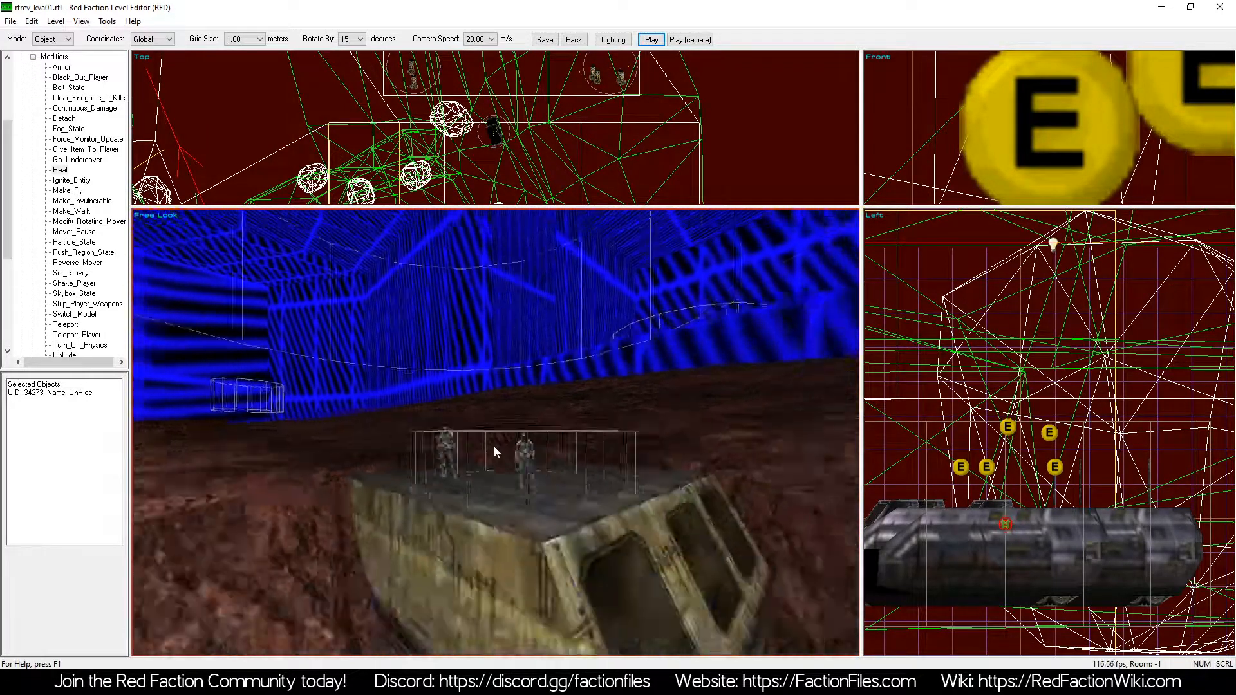
key("a")
key("KP_4")
key("z")
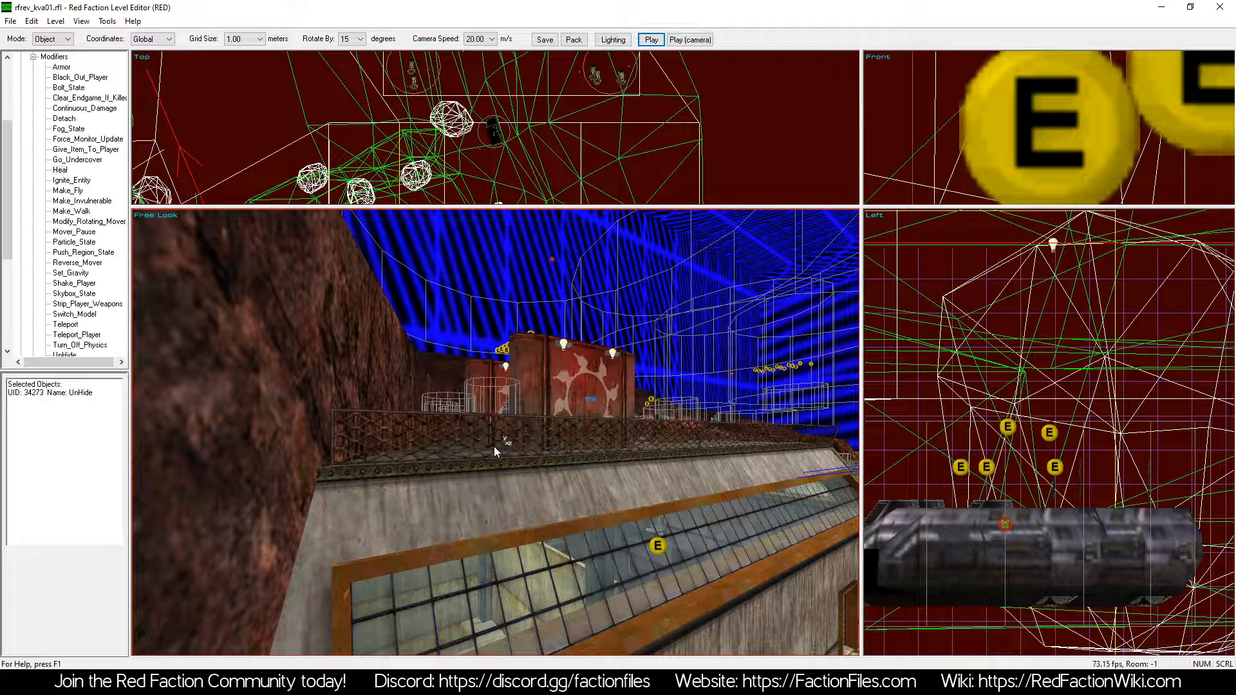
key("KP_6")
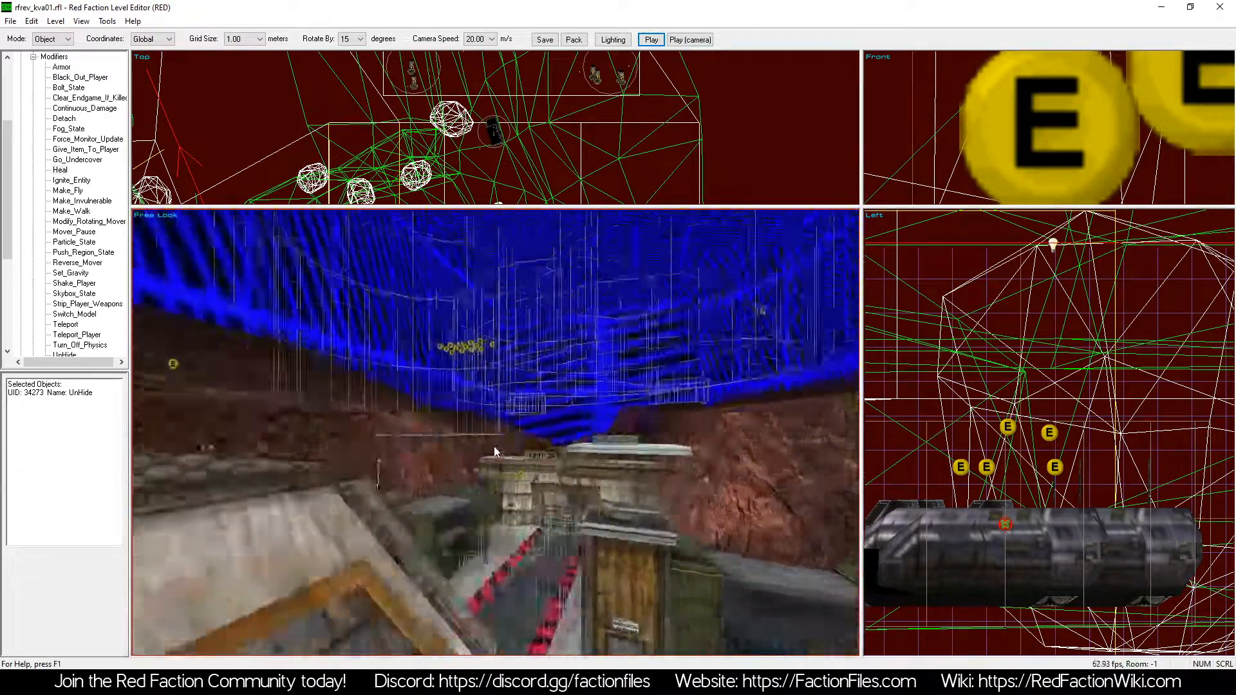
key("a")
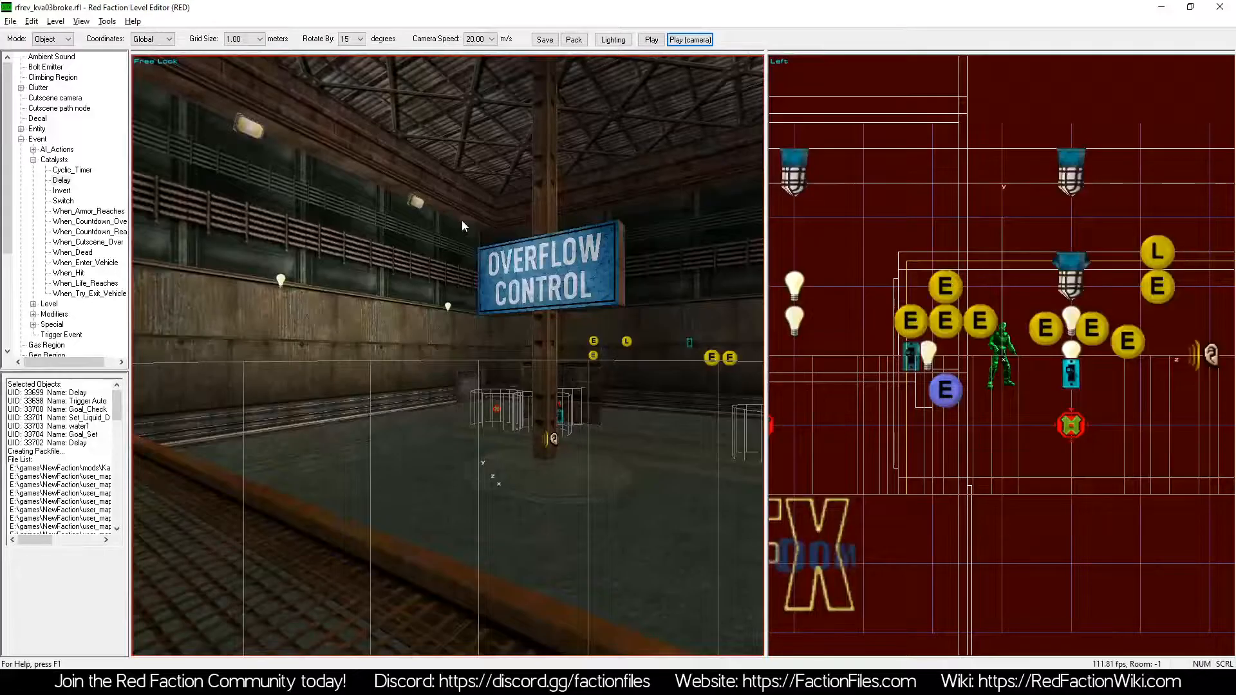
Examine the flooded Overflow Control room in rfrev_kva03broke, including its guard, central post and surrounding events.
key("a")
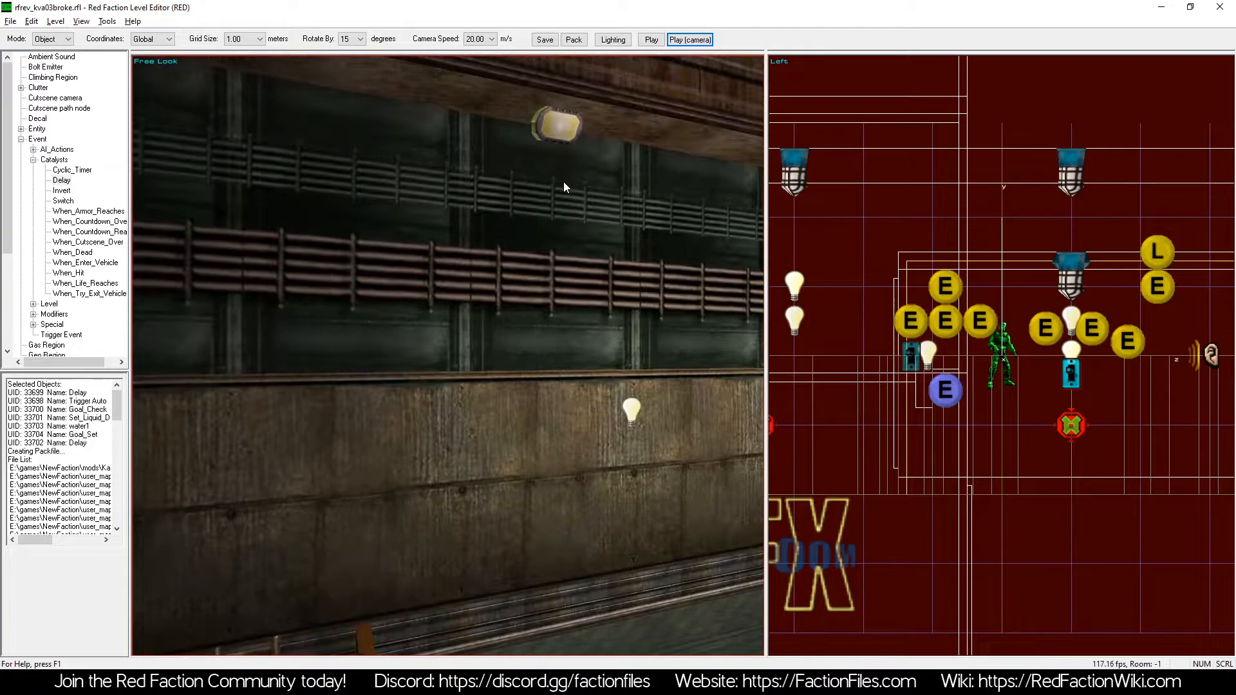
key("KP_6")
key("z")
key("KP_6")
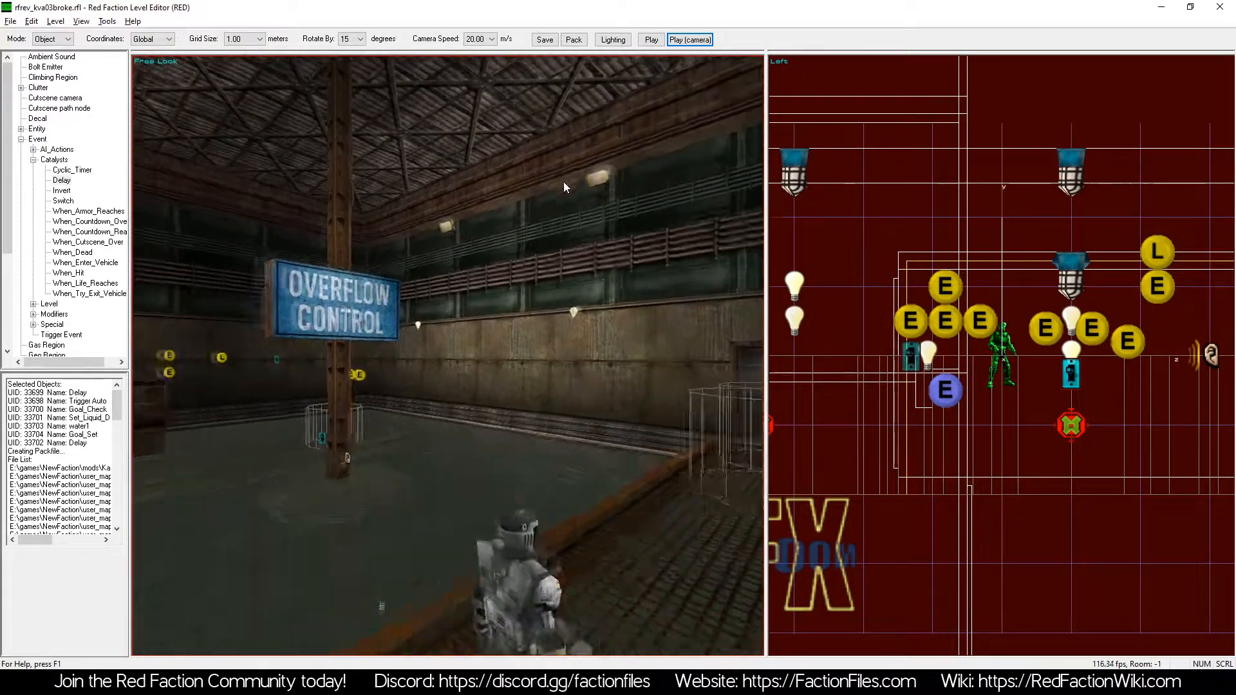
key("a")
key("KP_4")
key("z")
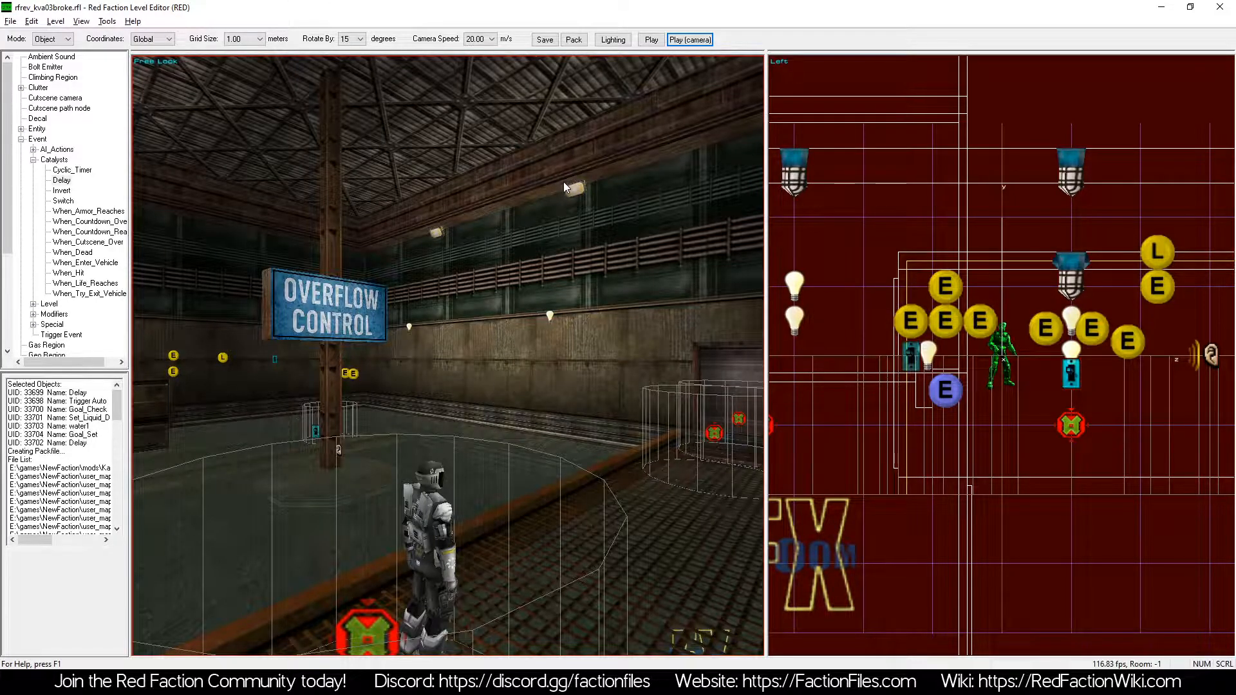
key("a")
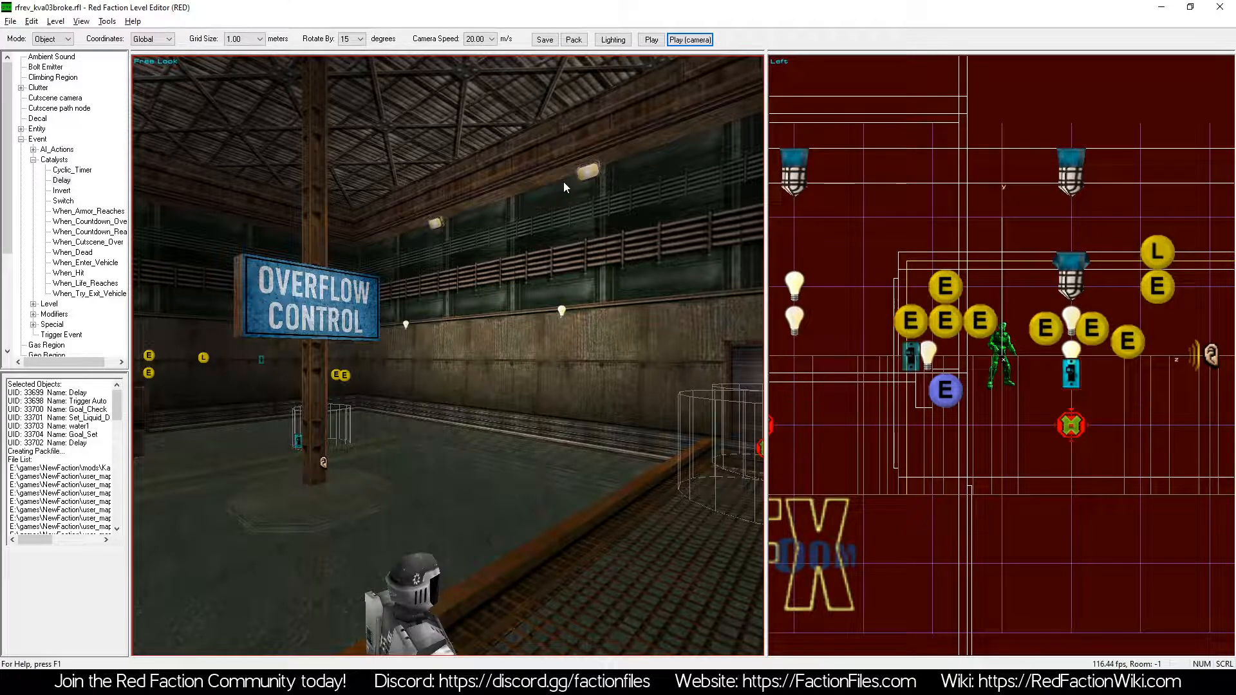
key("z")
key("KP_4")
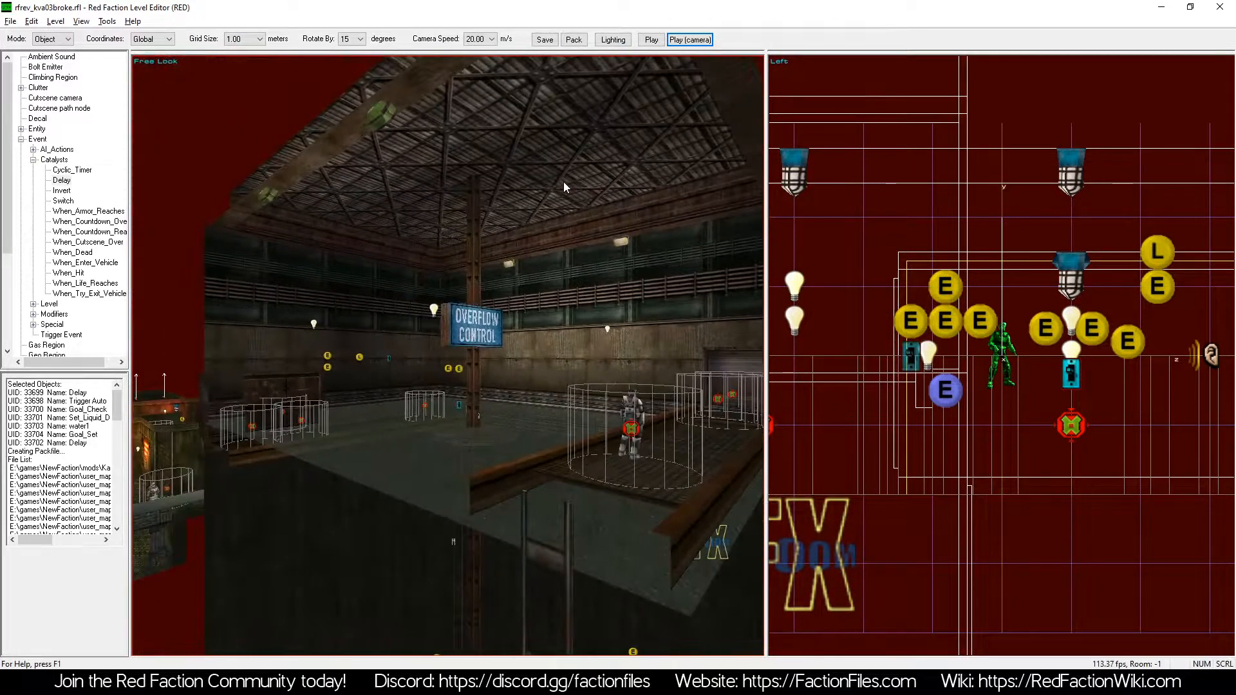
key("KP_6")
key("a")
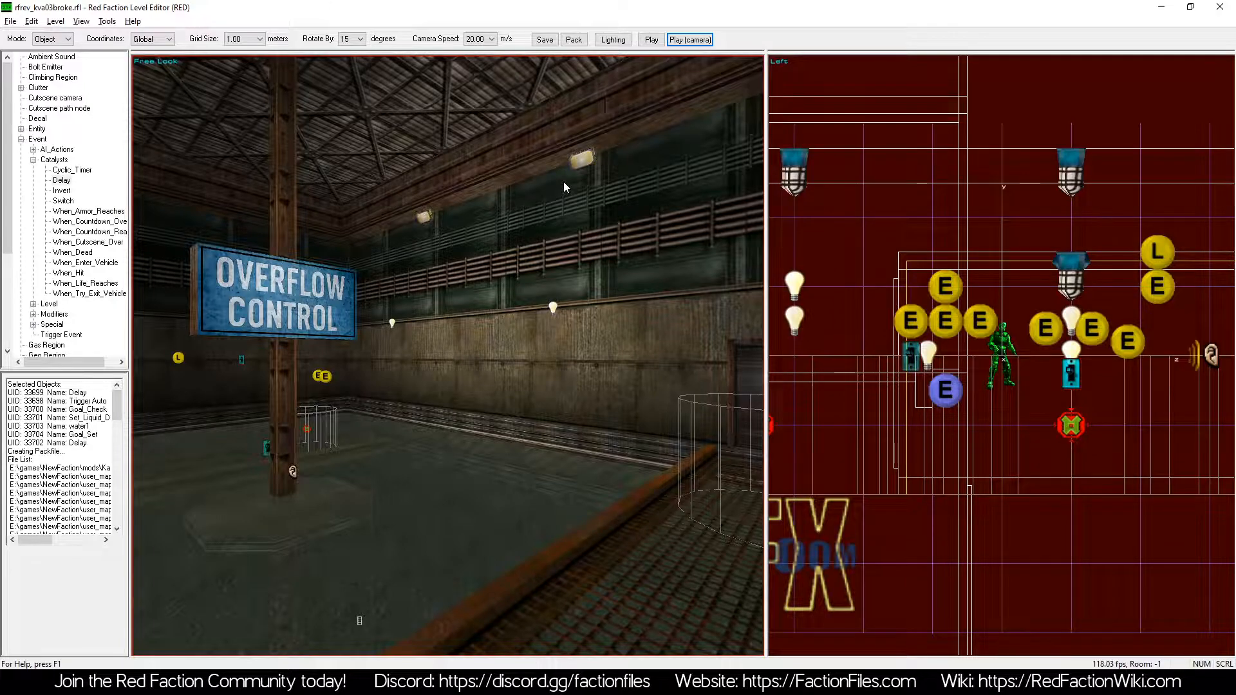
Playtest the level from the camera position, swim to the Overflow Control post and activate its switch.
left_click(679, 41)
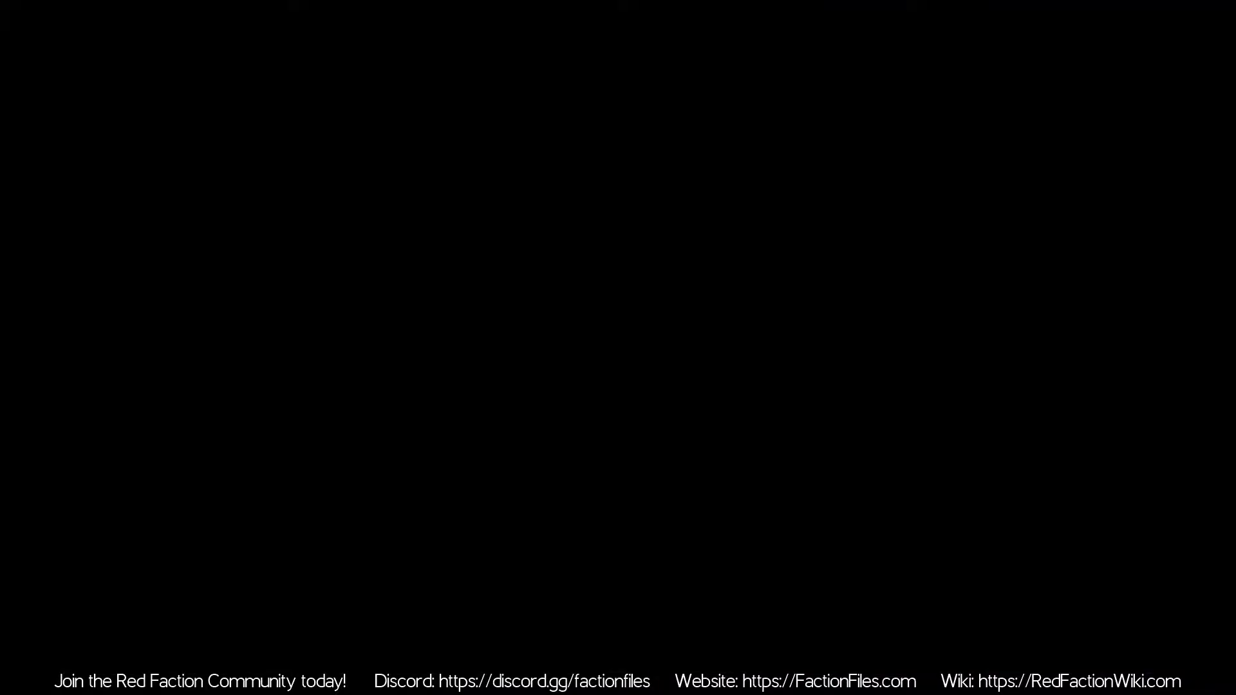
key("w")
key("w")
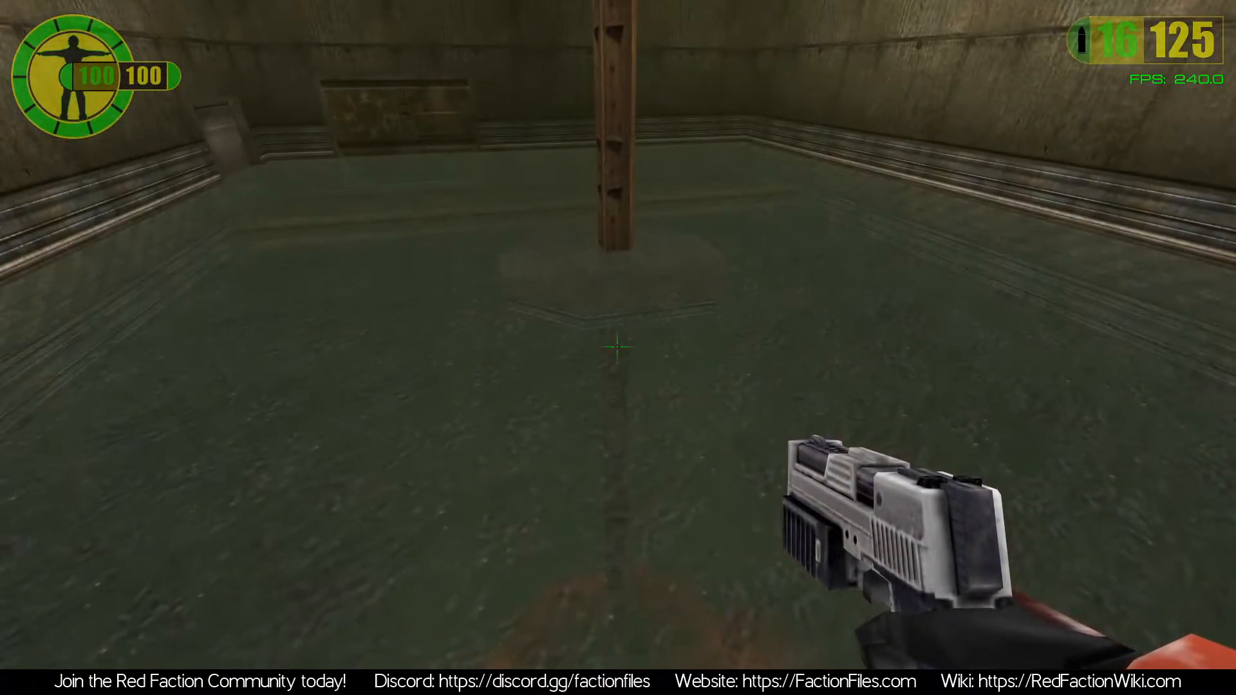
key("w")
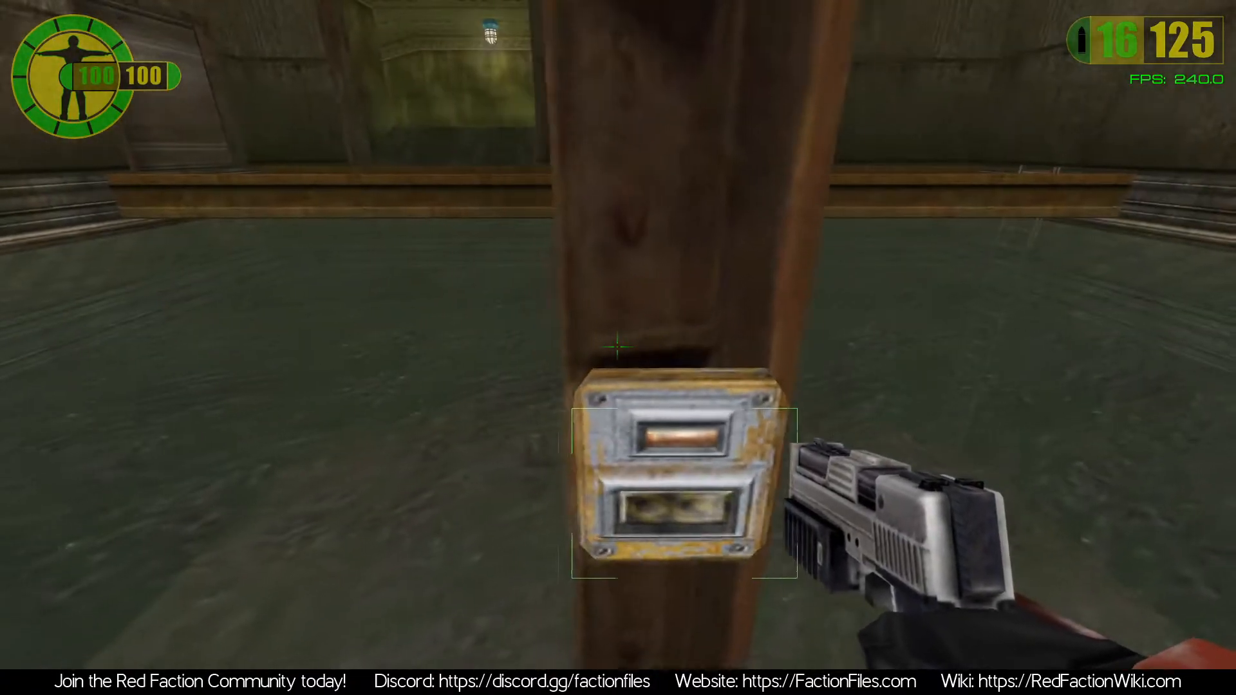
key("s")
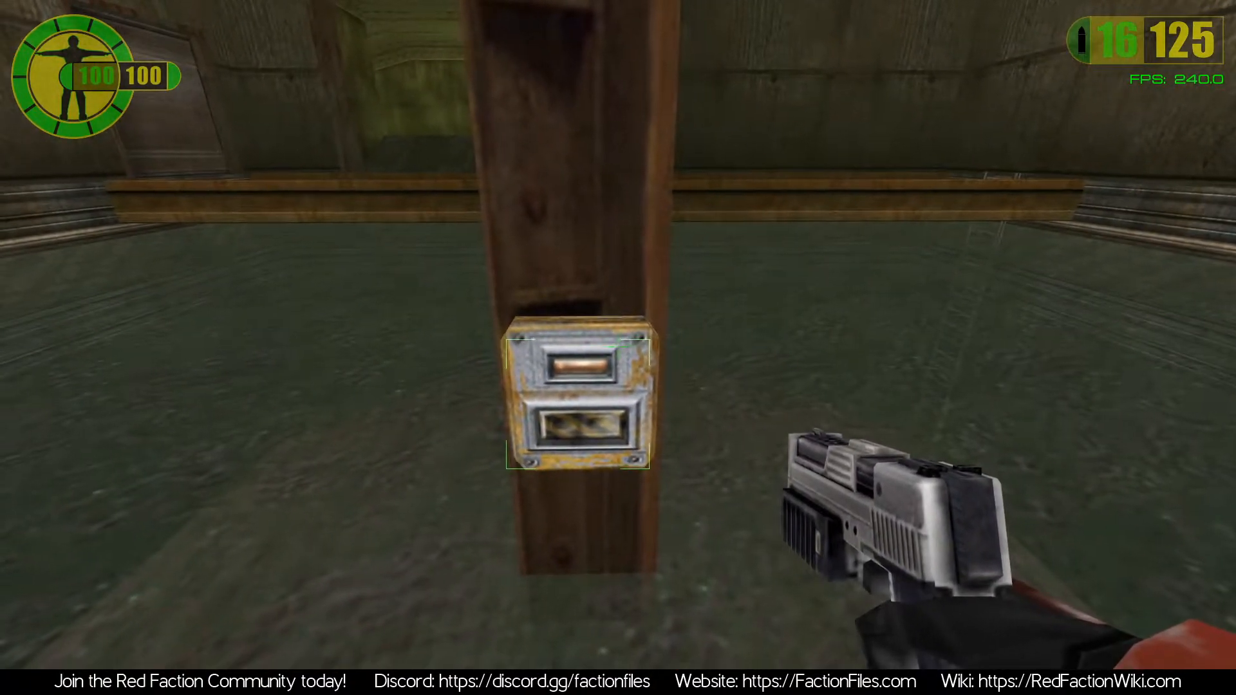
key("w")
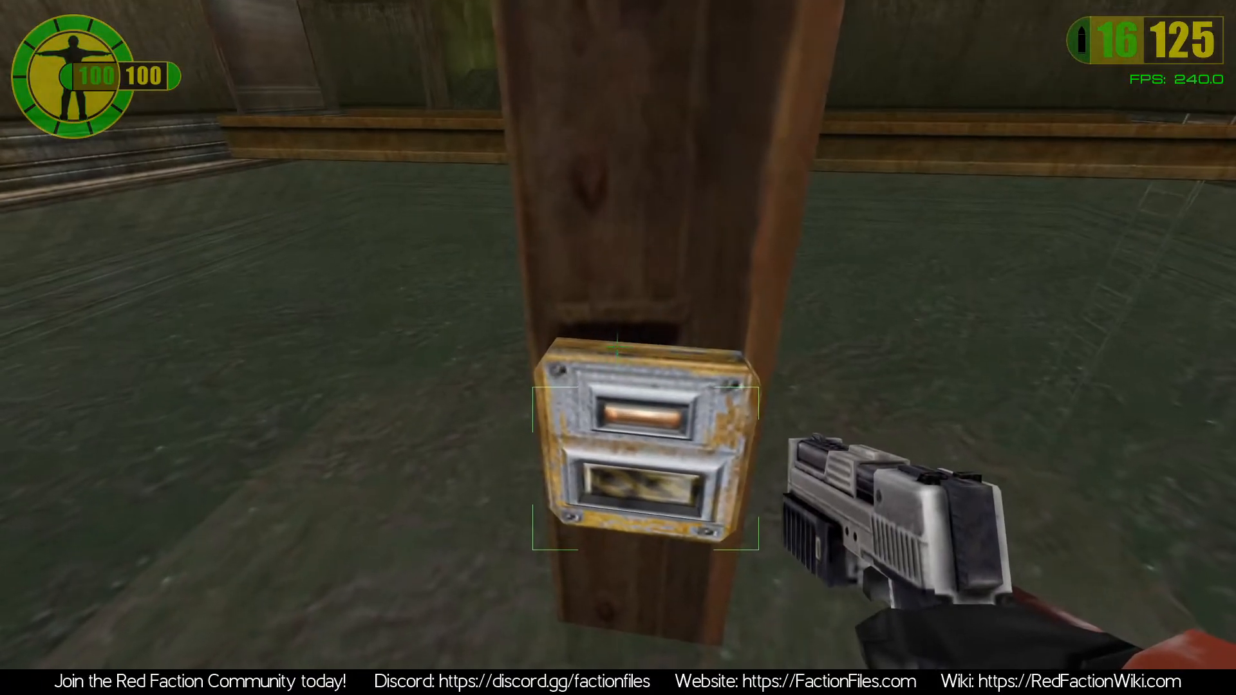
key("e")
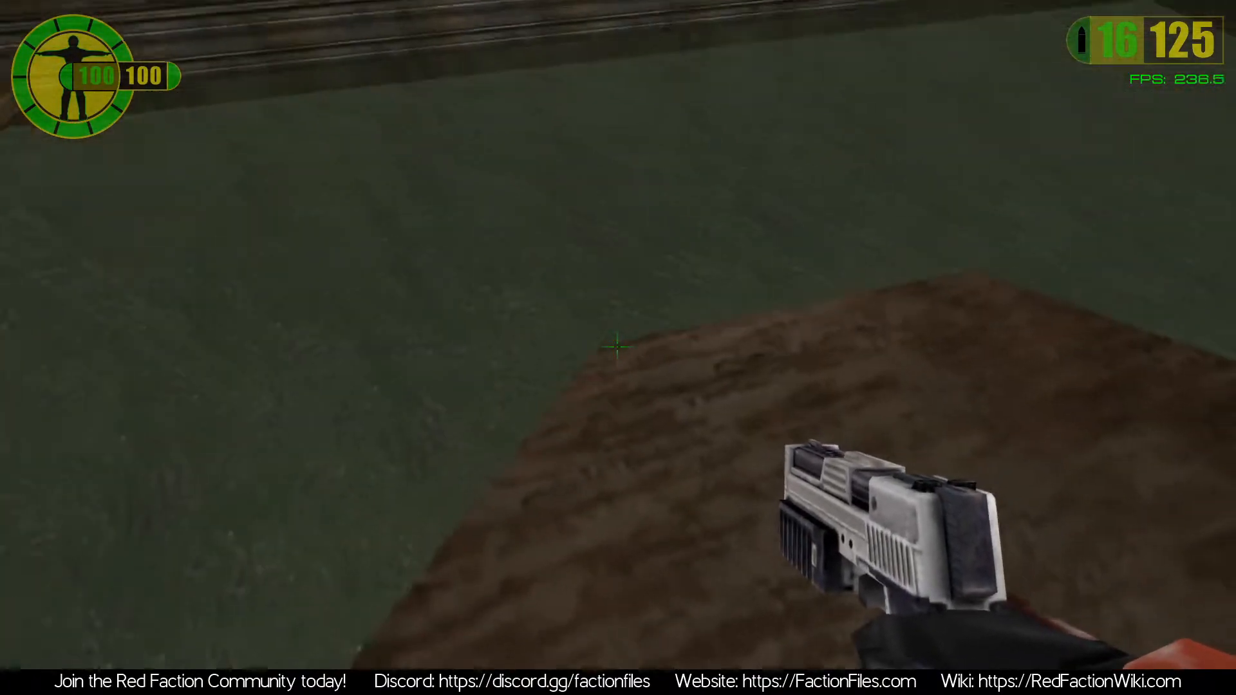
Cross to the open doorway beside the walkway, shoot at the guards in the corridor and reload the pistol.
key("w")
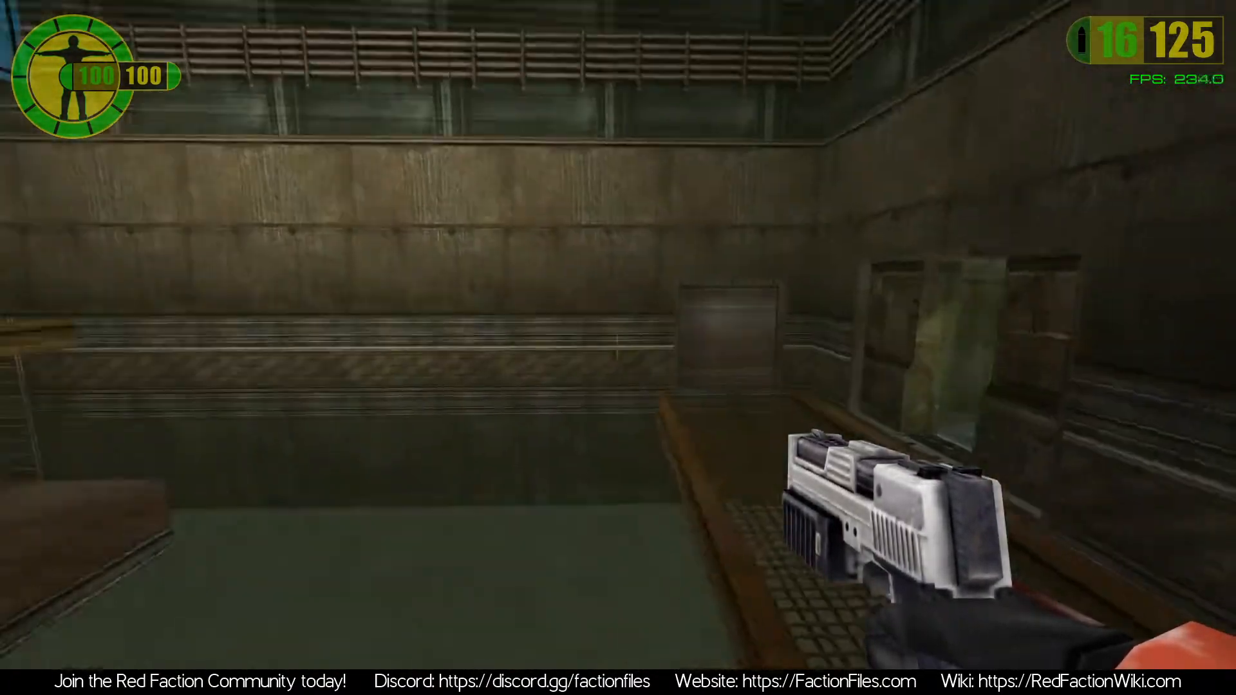
key("w")
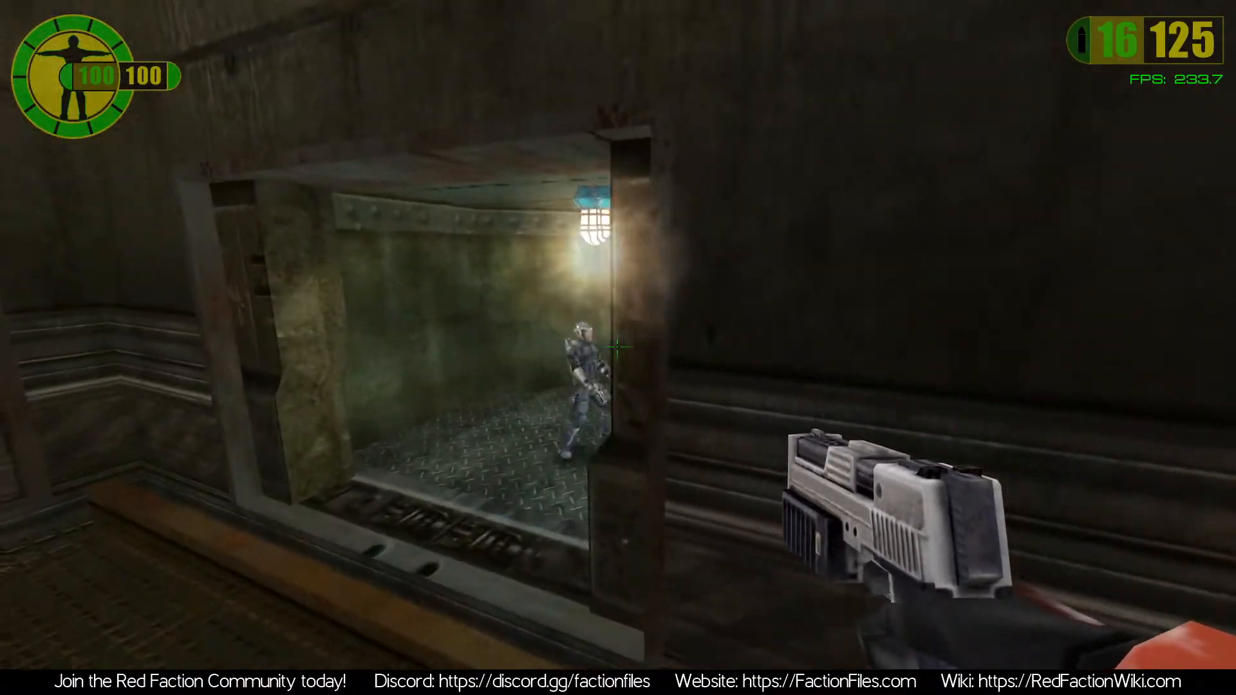
key("w")
left_click(617, 347)
left_click(617, 348)
left_click(617, 348)
left_click(617, 347)
left_click(617, 348)
left_click(617, 348)
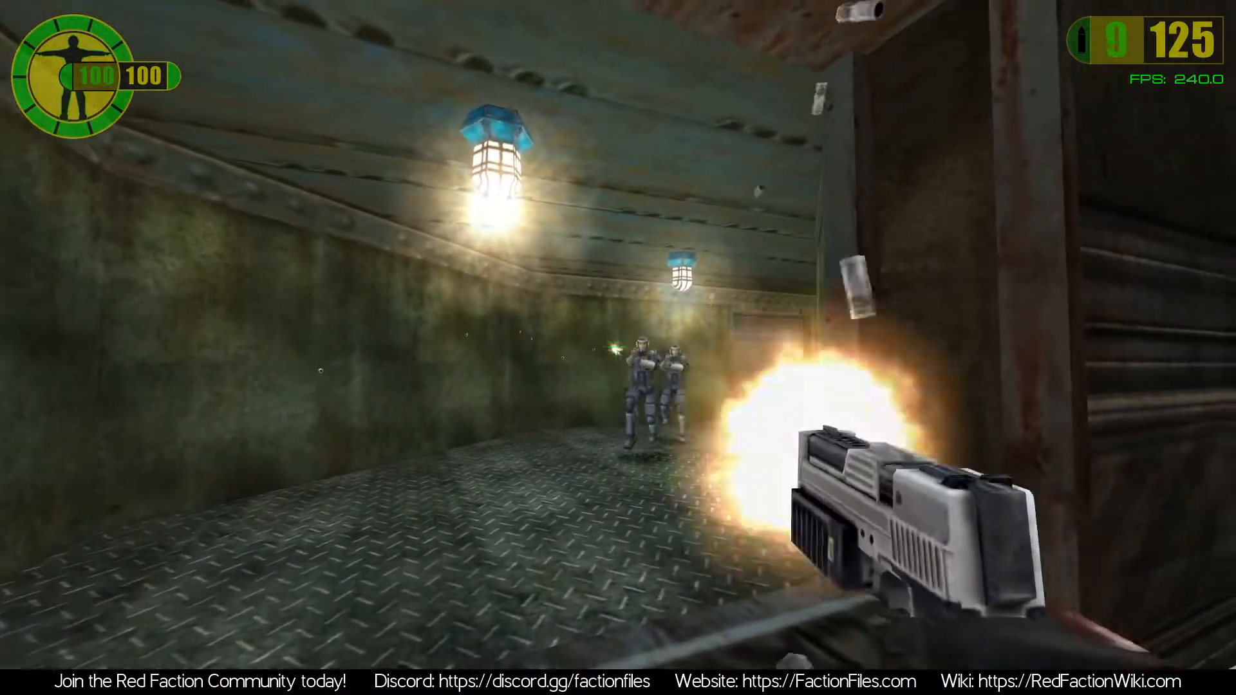
left_click(617, 348)
key("r")
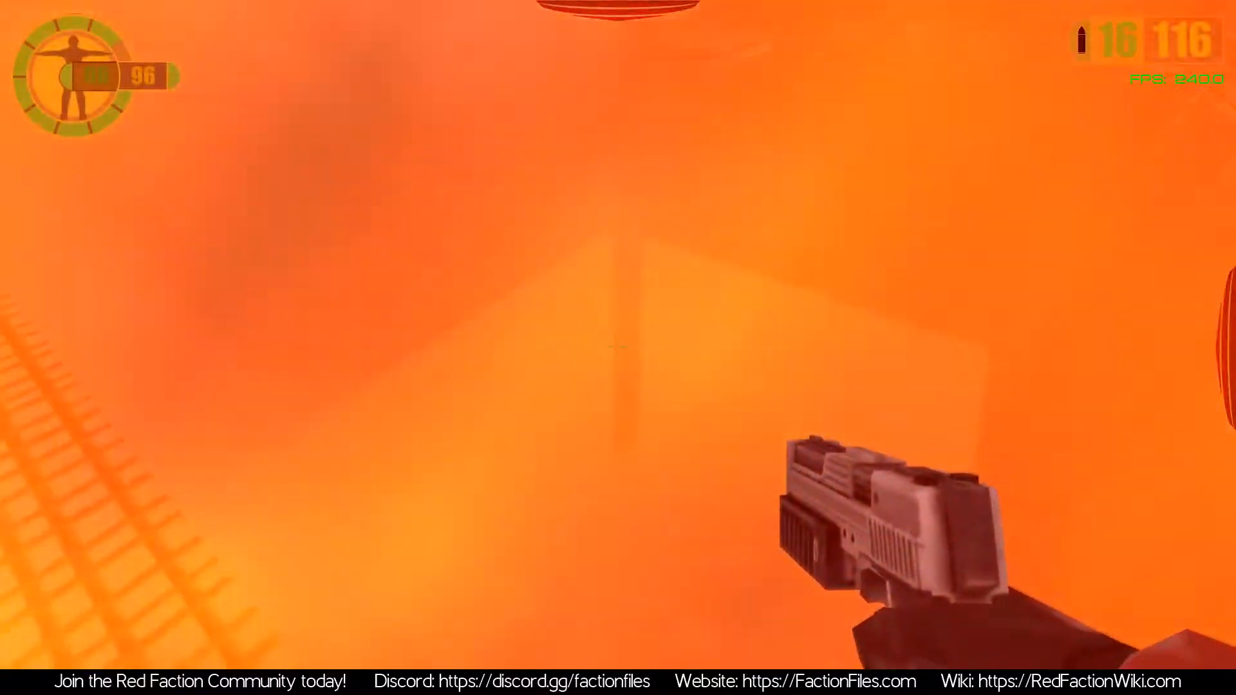
Drop from the walkway to the pool floor and inspect the red-lit base around the central post.
key("w")
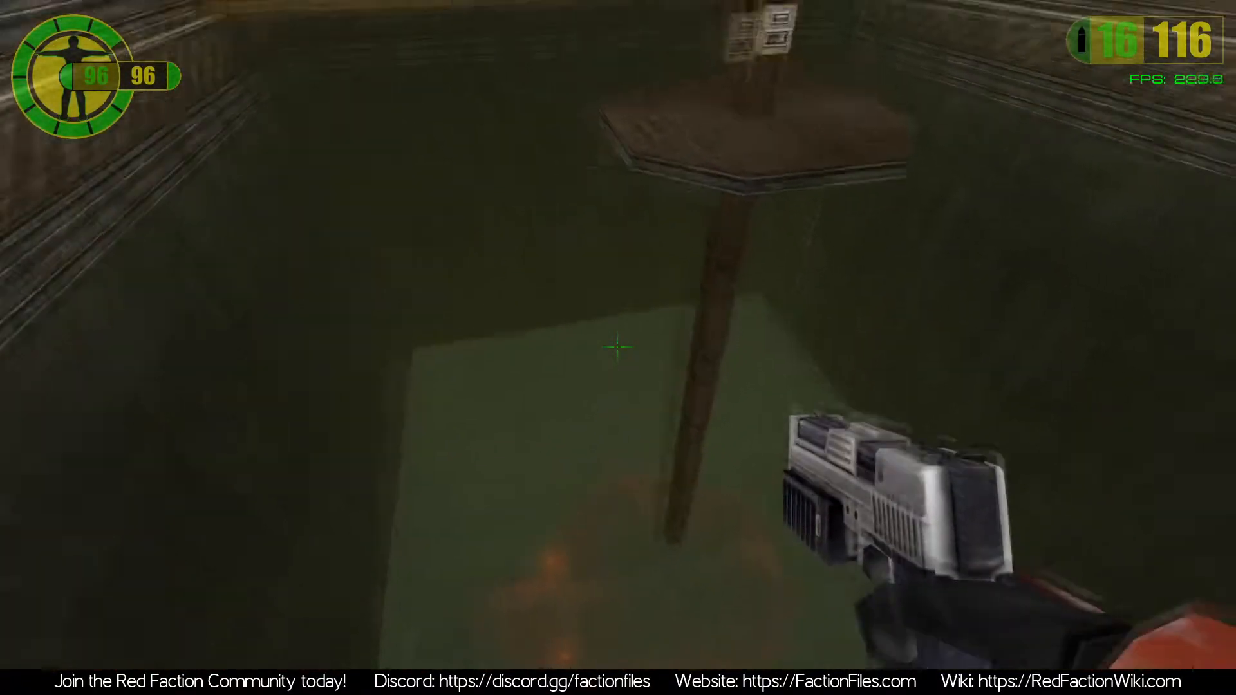
key("w")
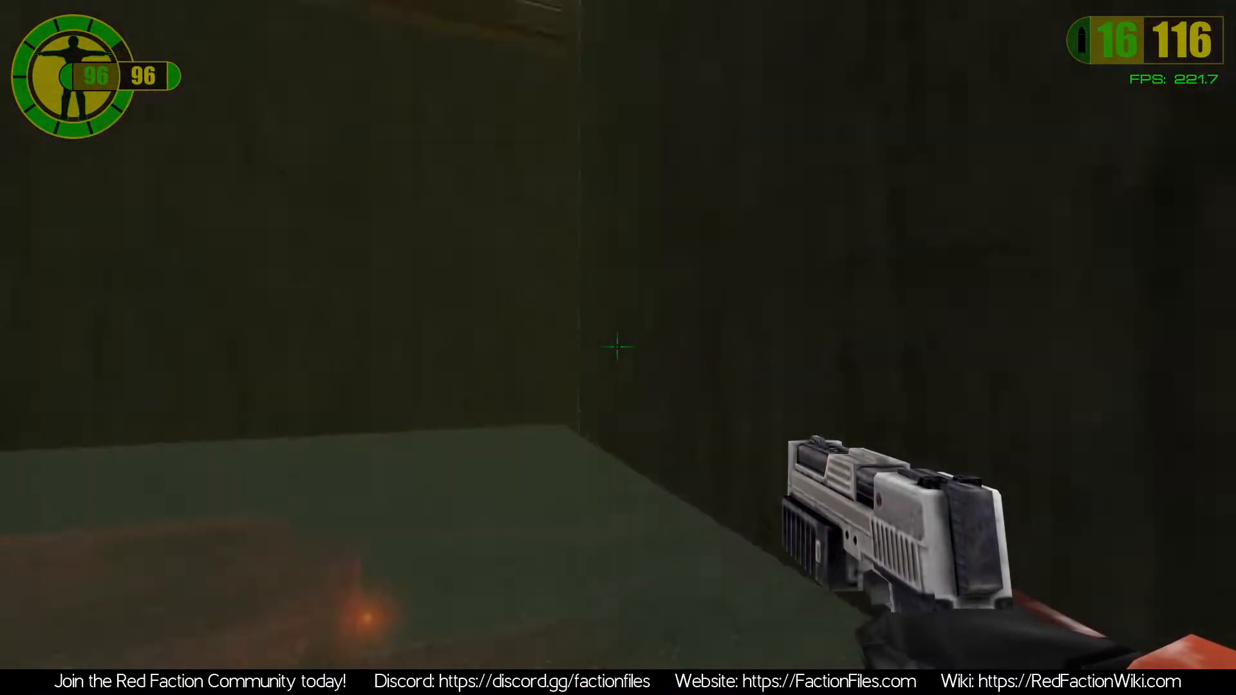
key("w")
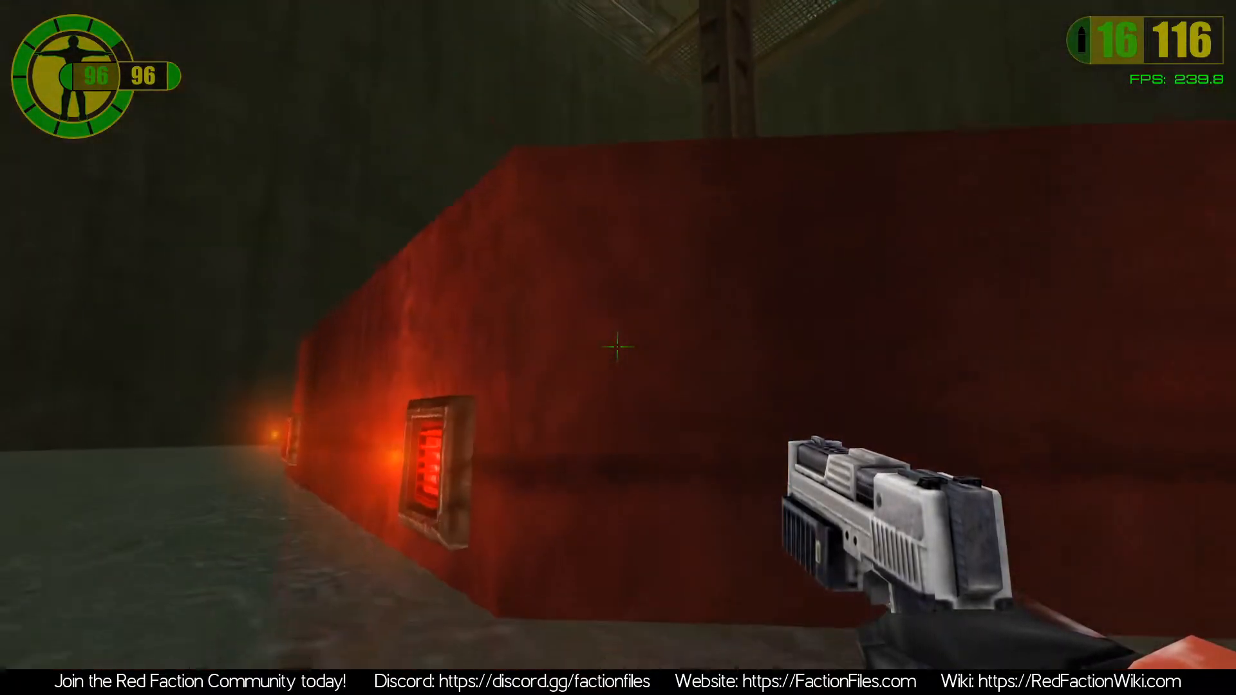
Restart the playtest, return to the Overflow Control post and activate its switch again.
key("grave")
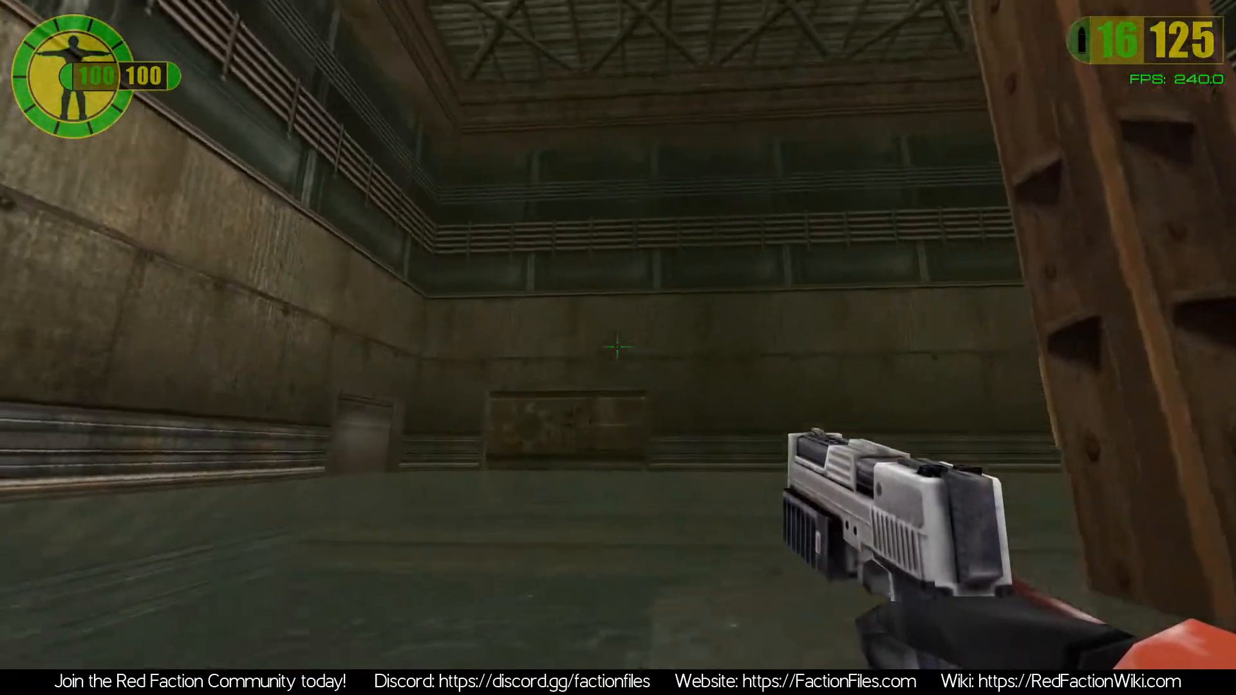
key("a")
key("w")
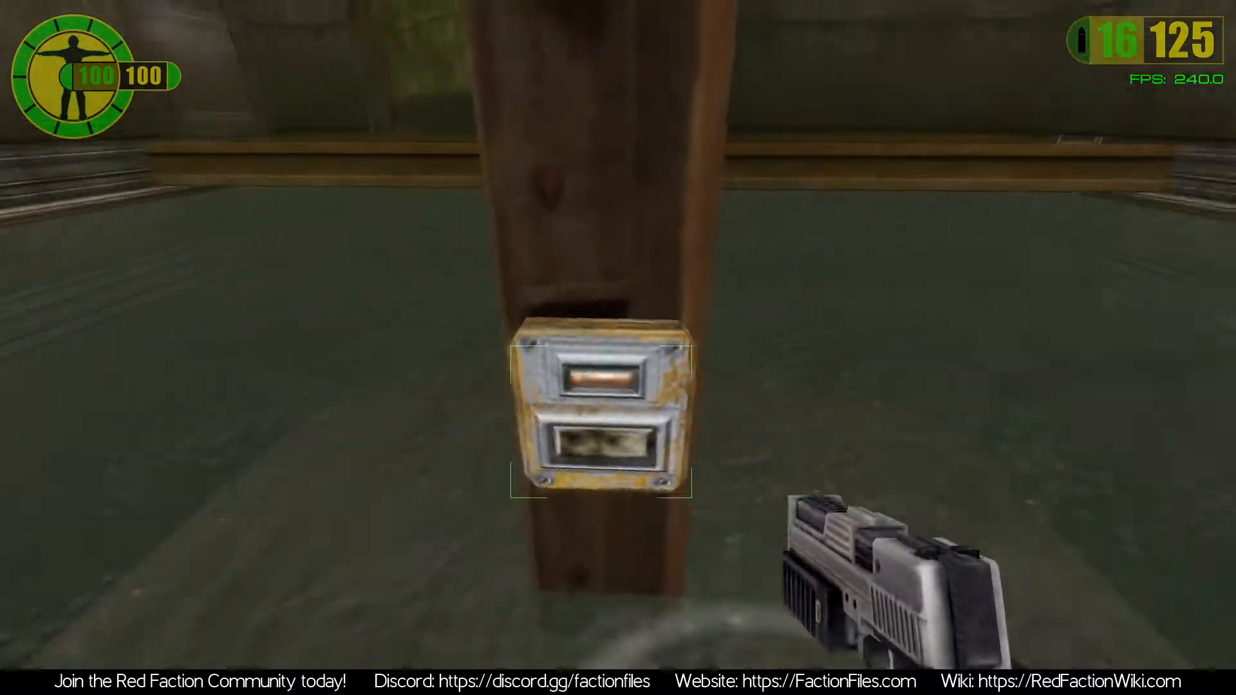
key("e")
Swim around the Overflow Control room to check the water level and approach the guard's open doorway.
key("w")
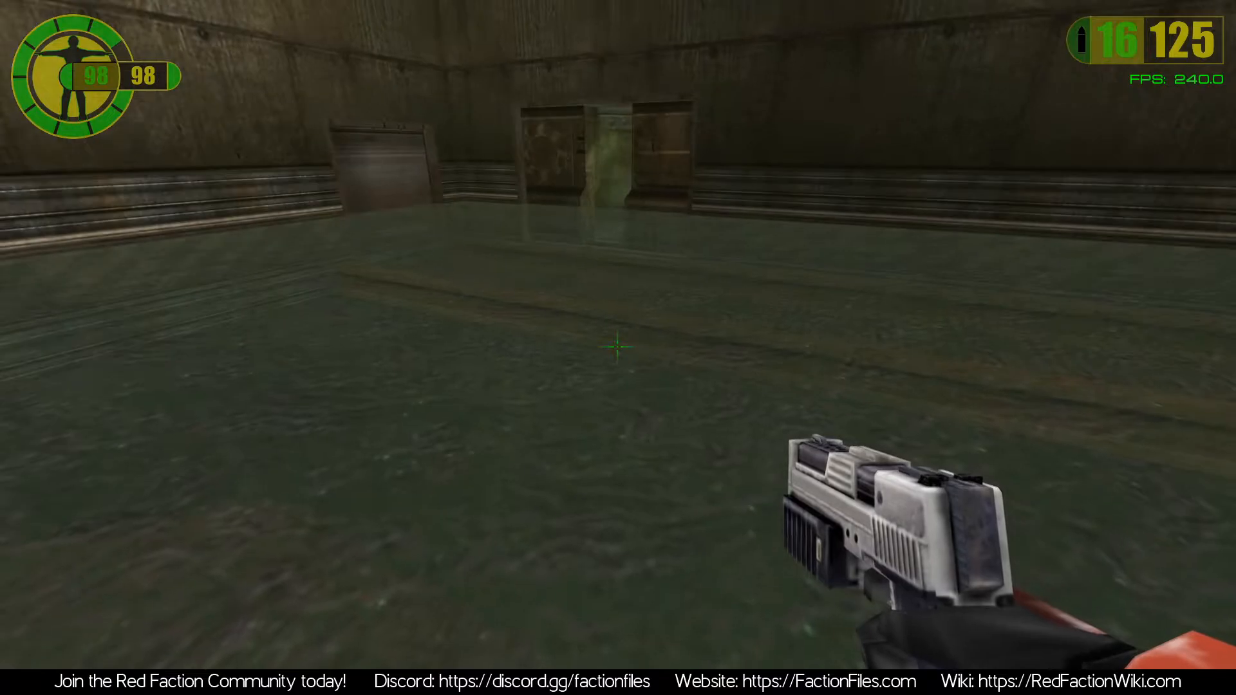
key("s")
key("w")
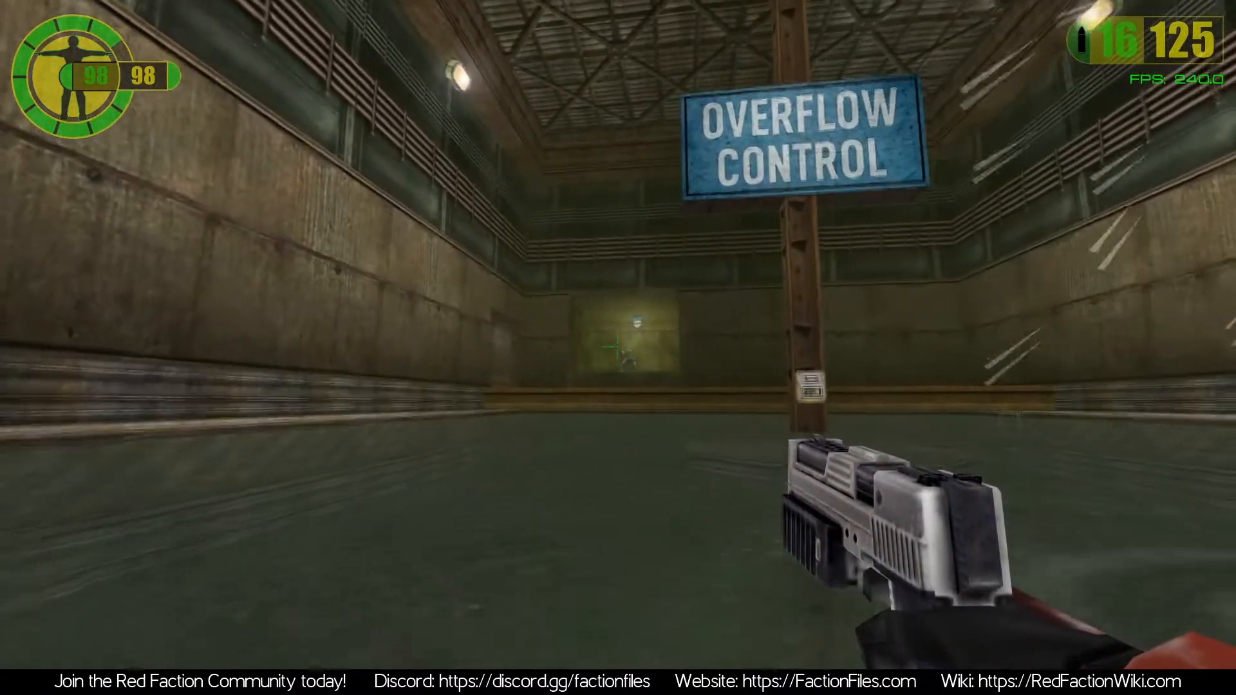
key("d")
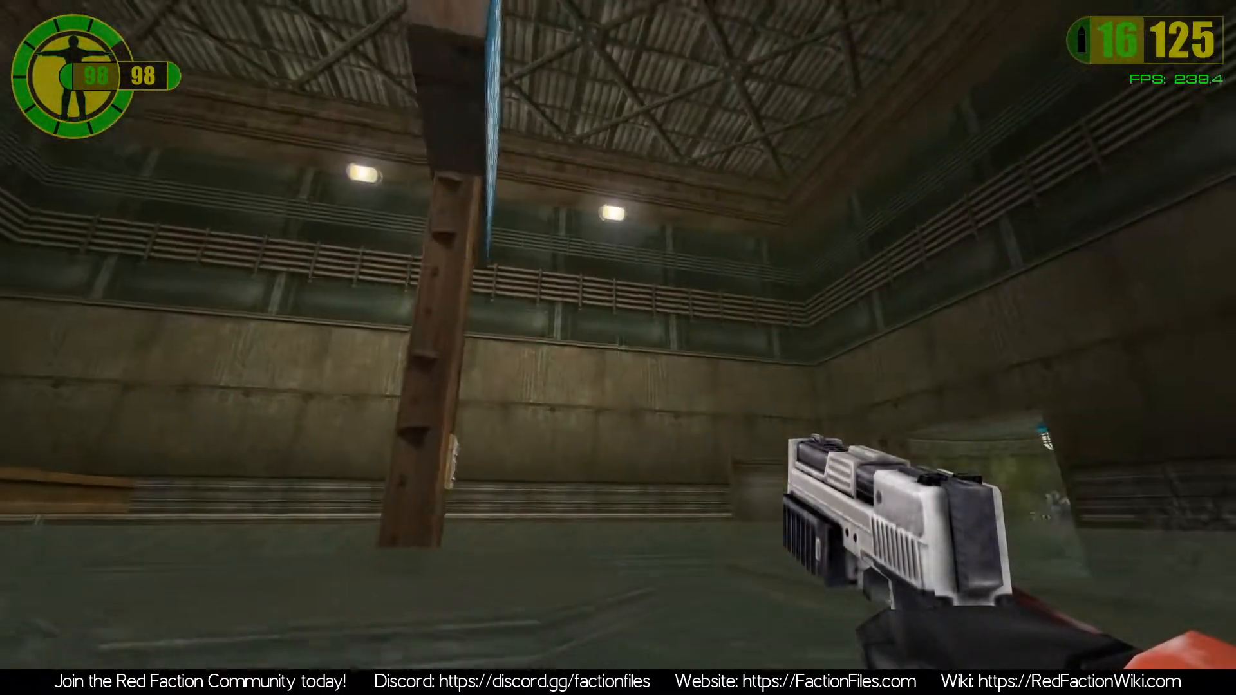
key("w")
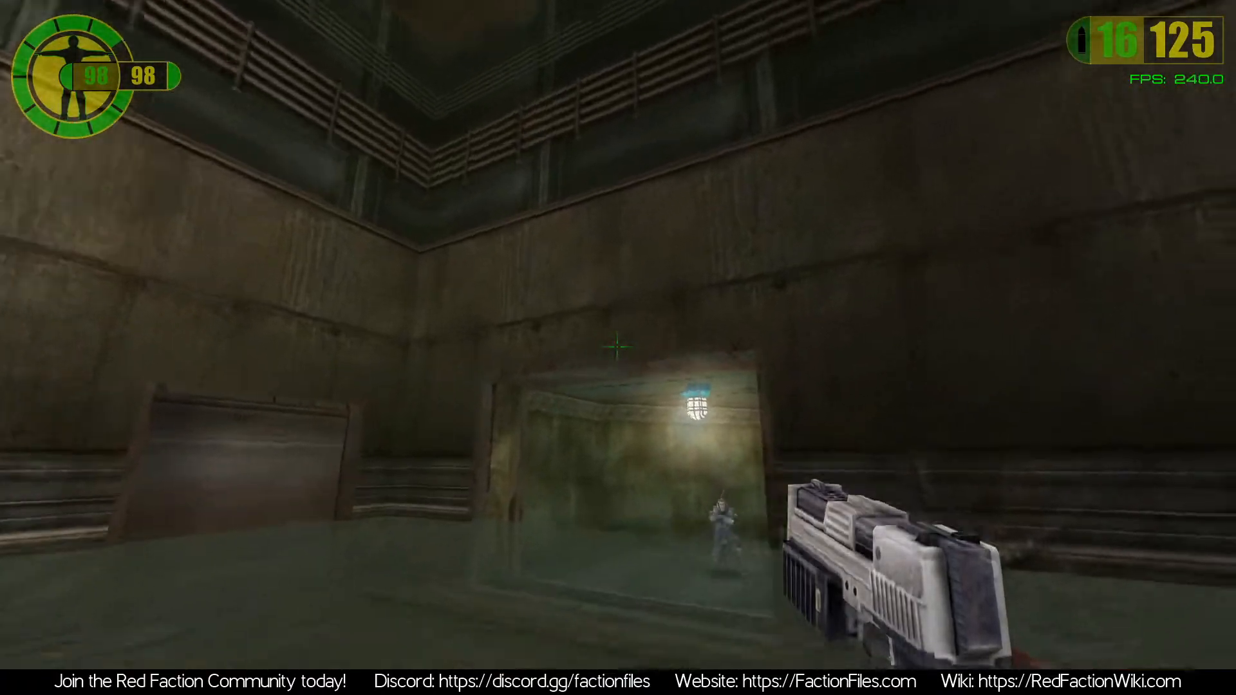
Swim up to the open doorway and confront the guard on the submerged walkway.
key("w")
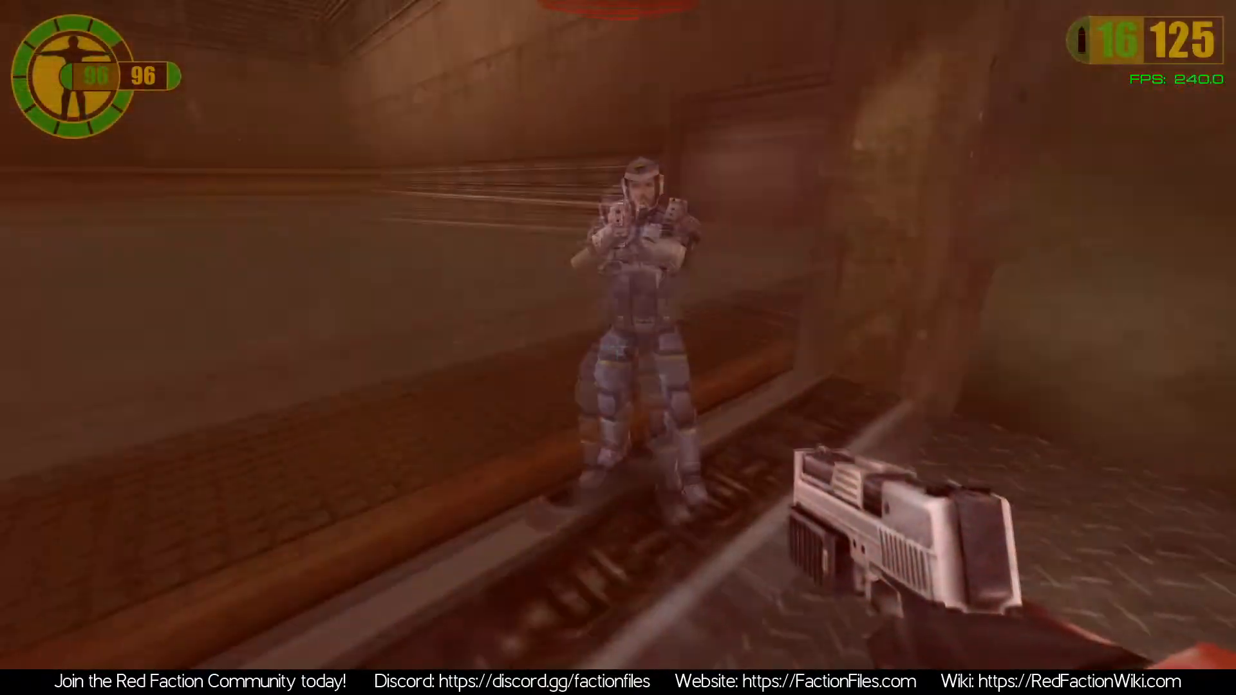
left_click(618, 348)
left_click(618, 348)
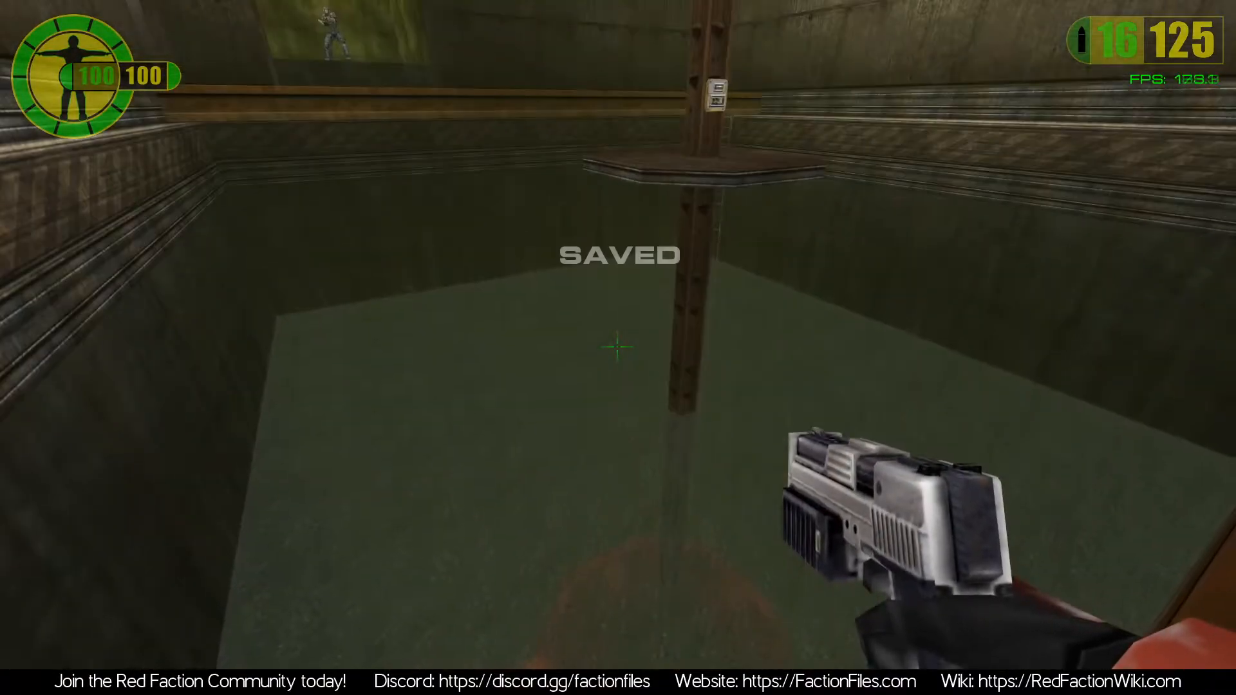
Quick-save the playtest and look over the pool, its red-lit base, the ladder and the walkway around it.
key("F5")
key("w")
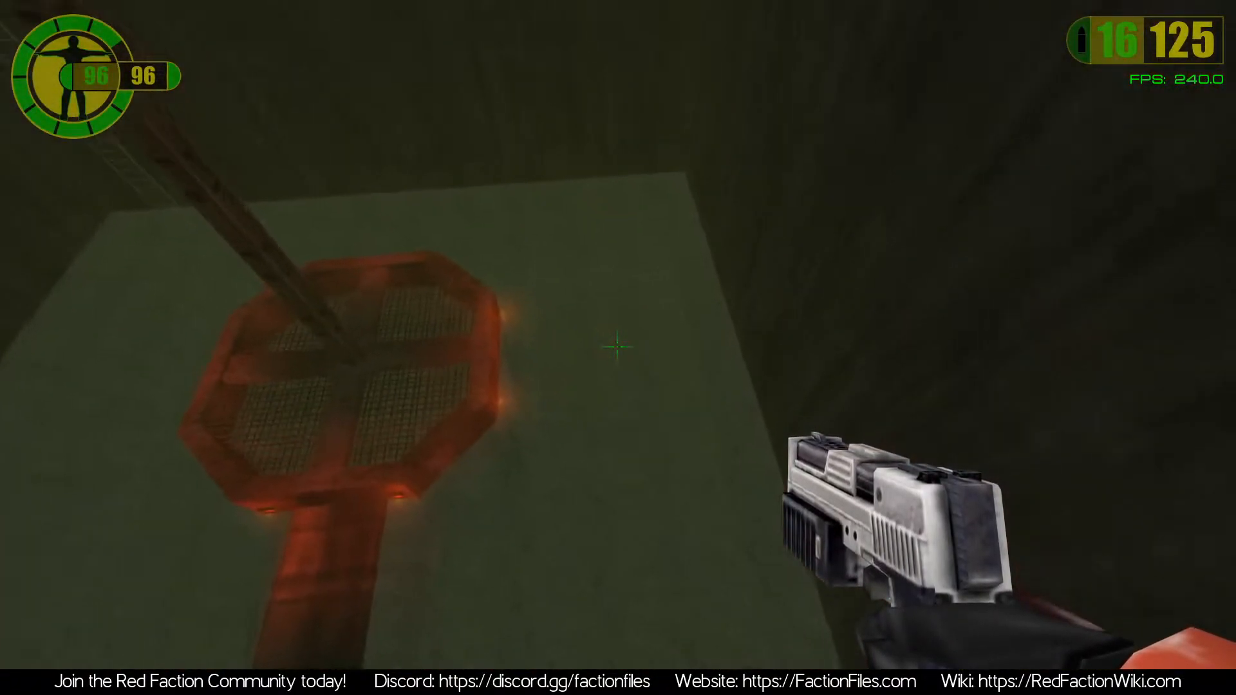
key("w")
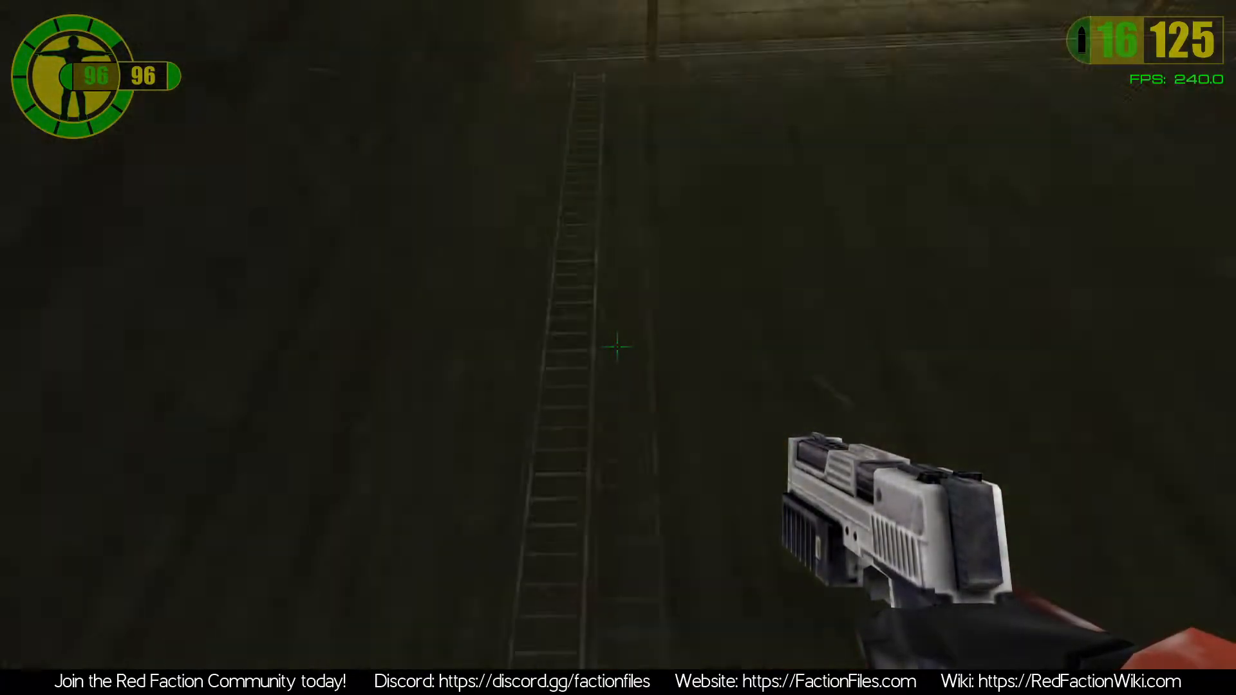
key("w")
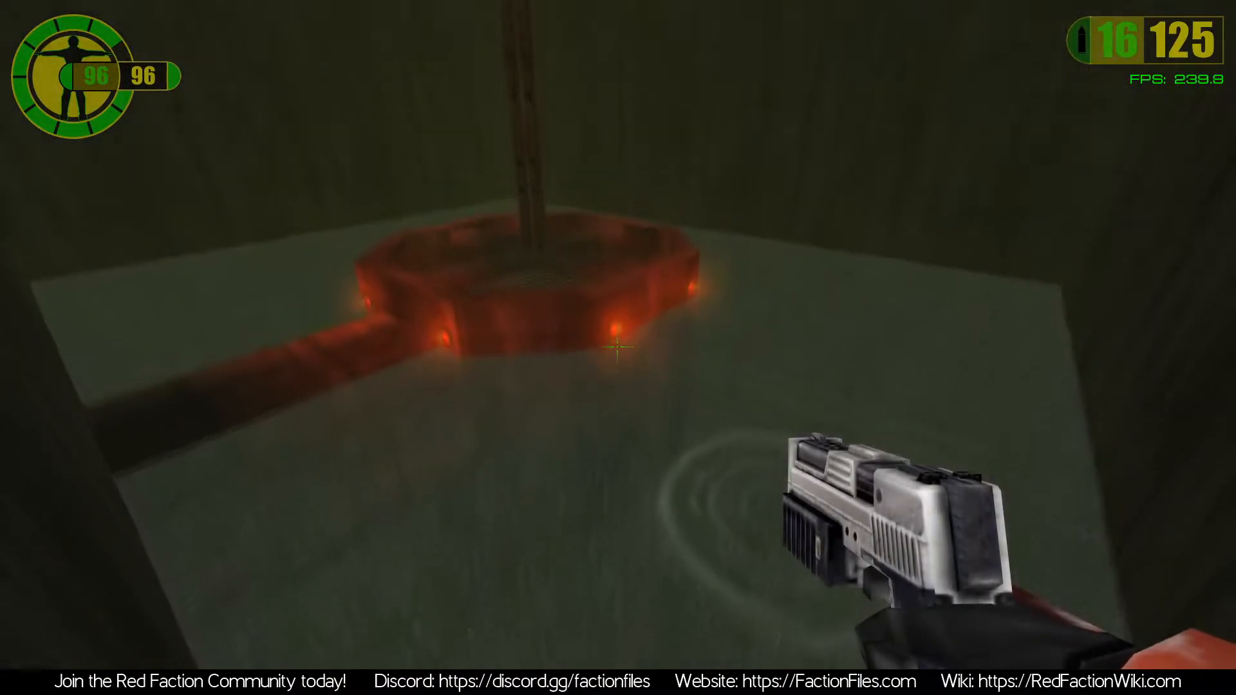
key("w")
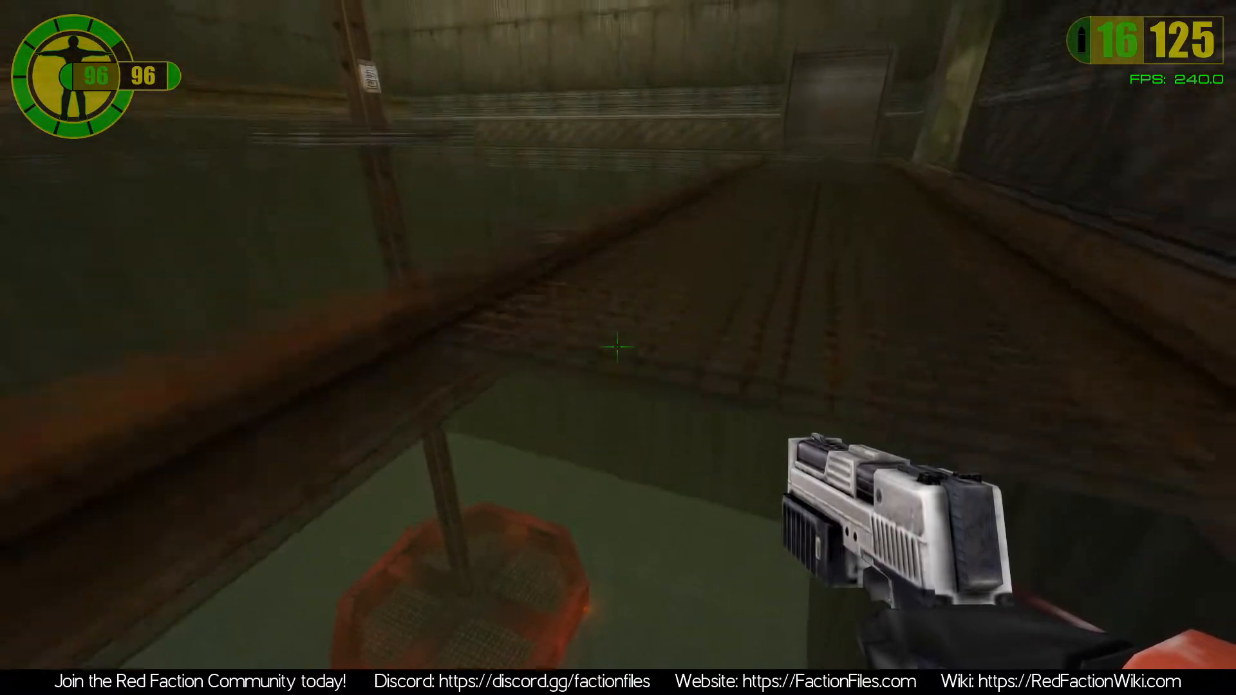
key("w")
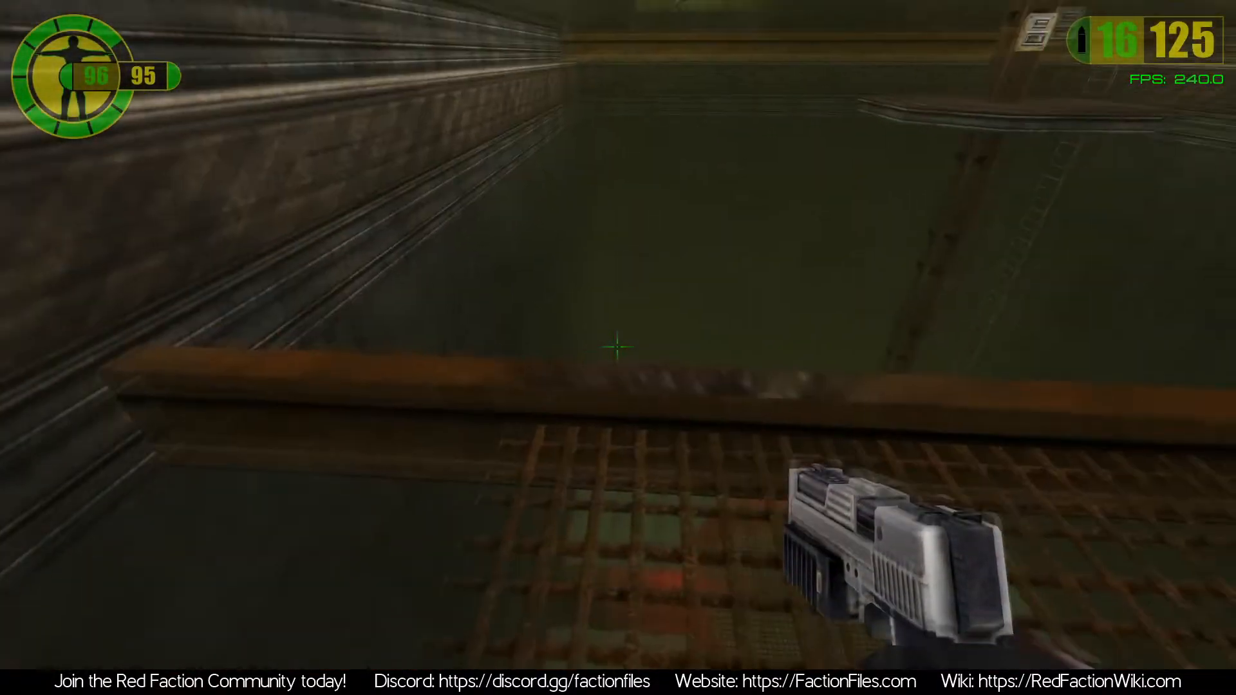
key("w")
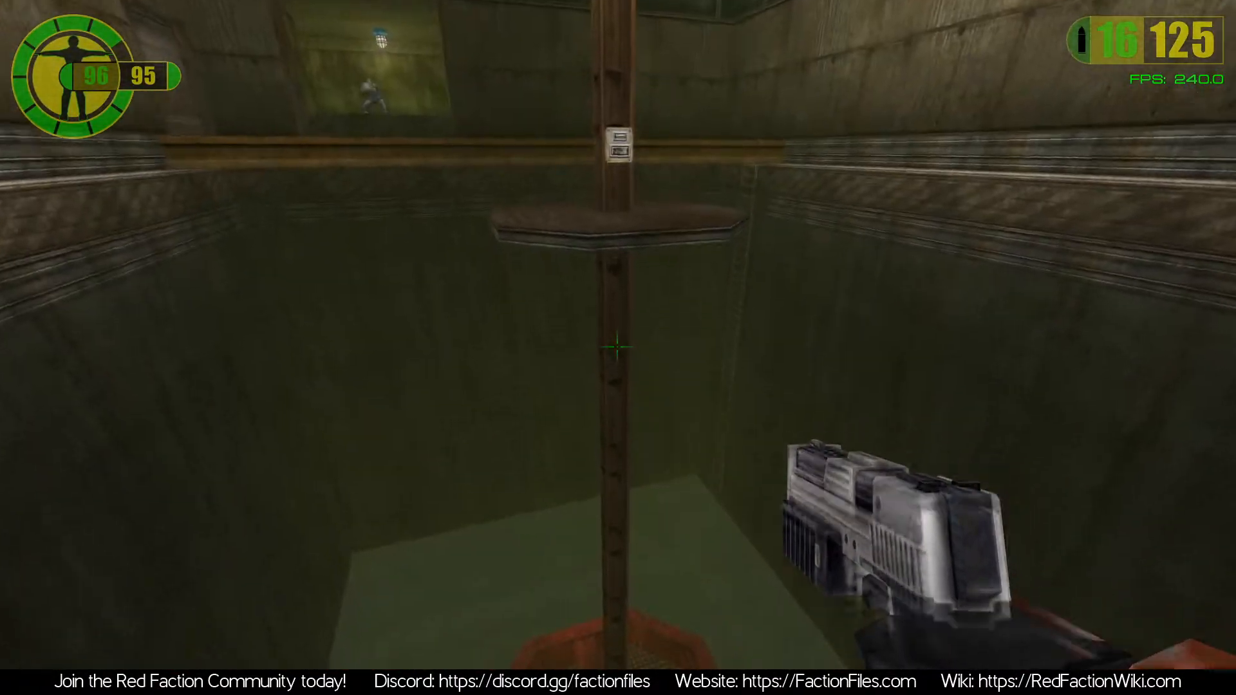
Jump across the pool around the Overflow Control post and check the guard's doorway and the post's red-lit base.
key("w")
key("space")
key("space")
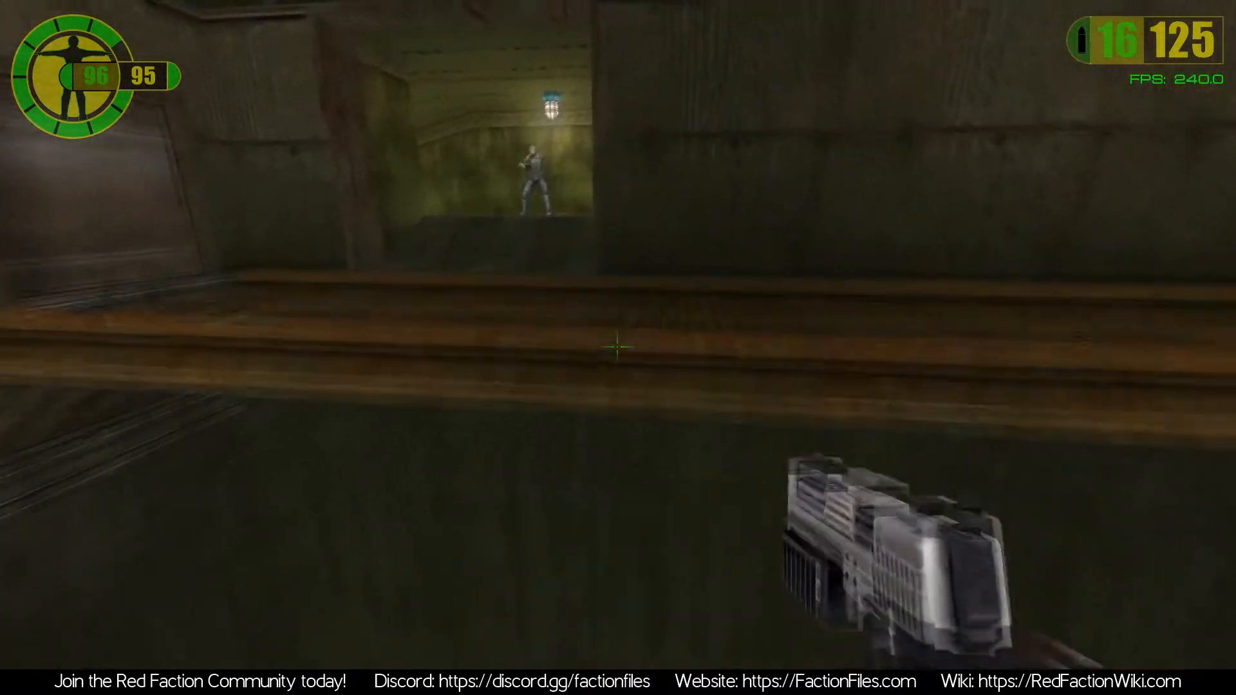
key("w")
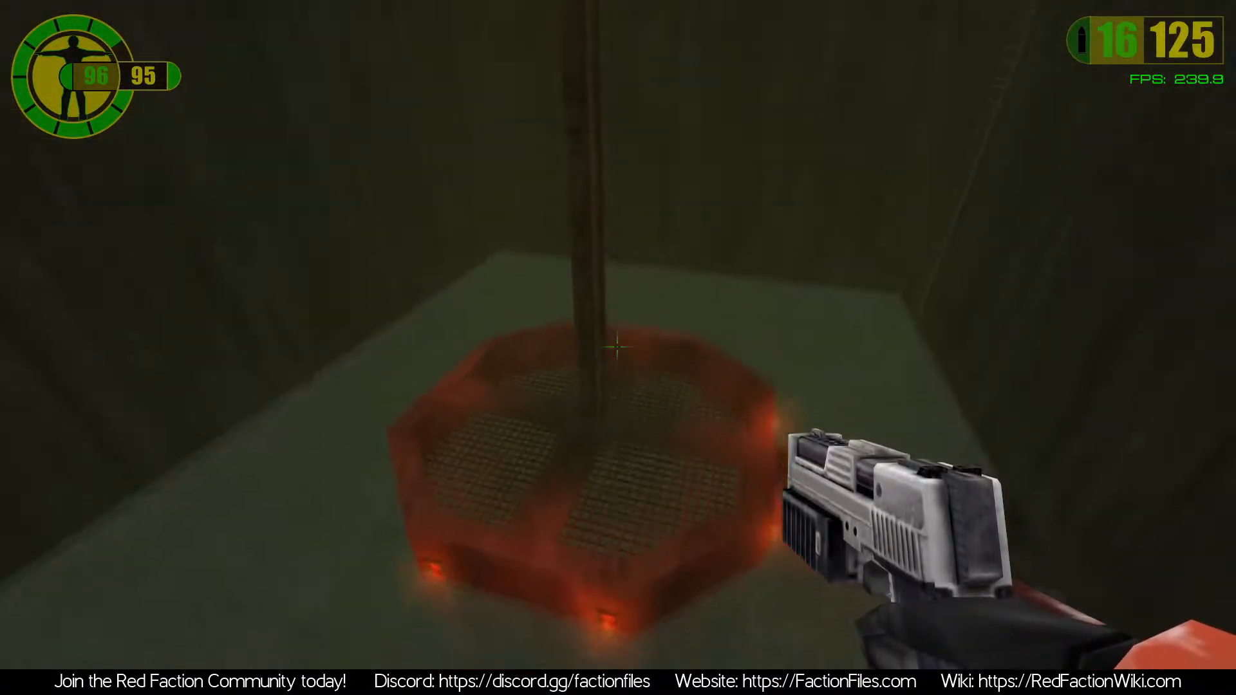
Leave the playtest, return to the Red Faction Level Editor and switch it to Object mode near the pool's event group.
key("grave")
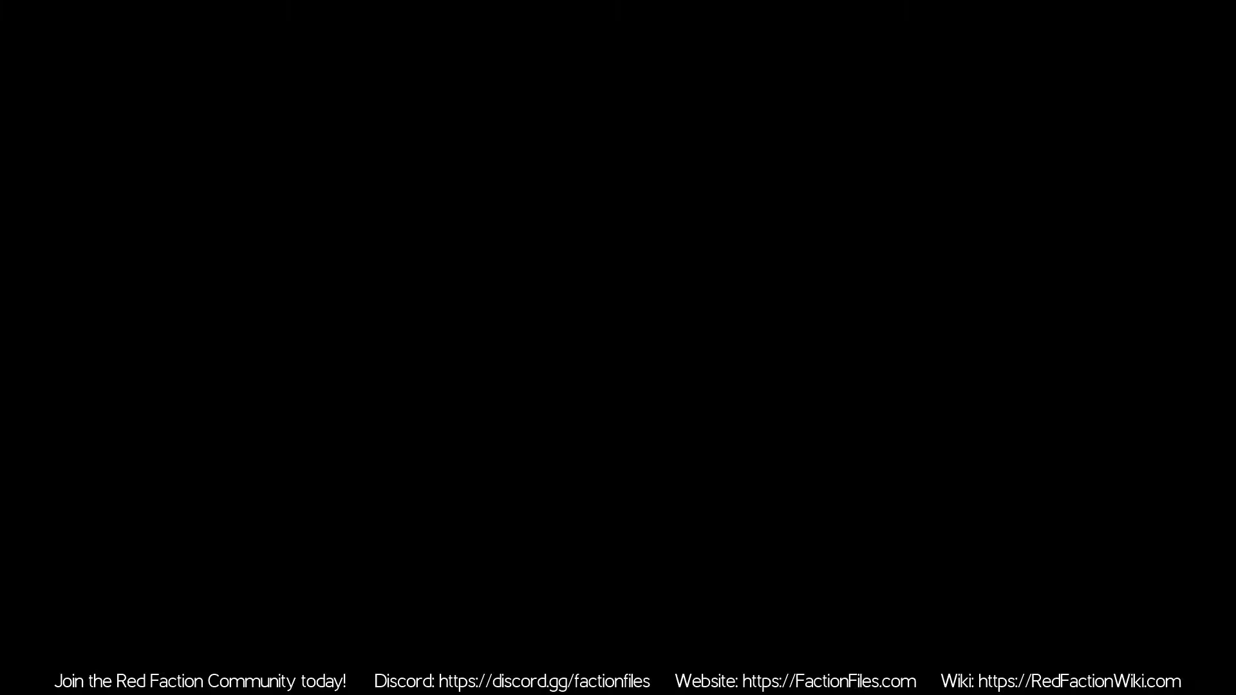
key("a")
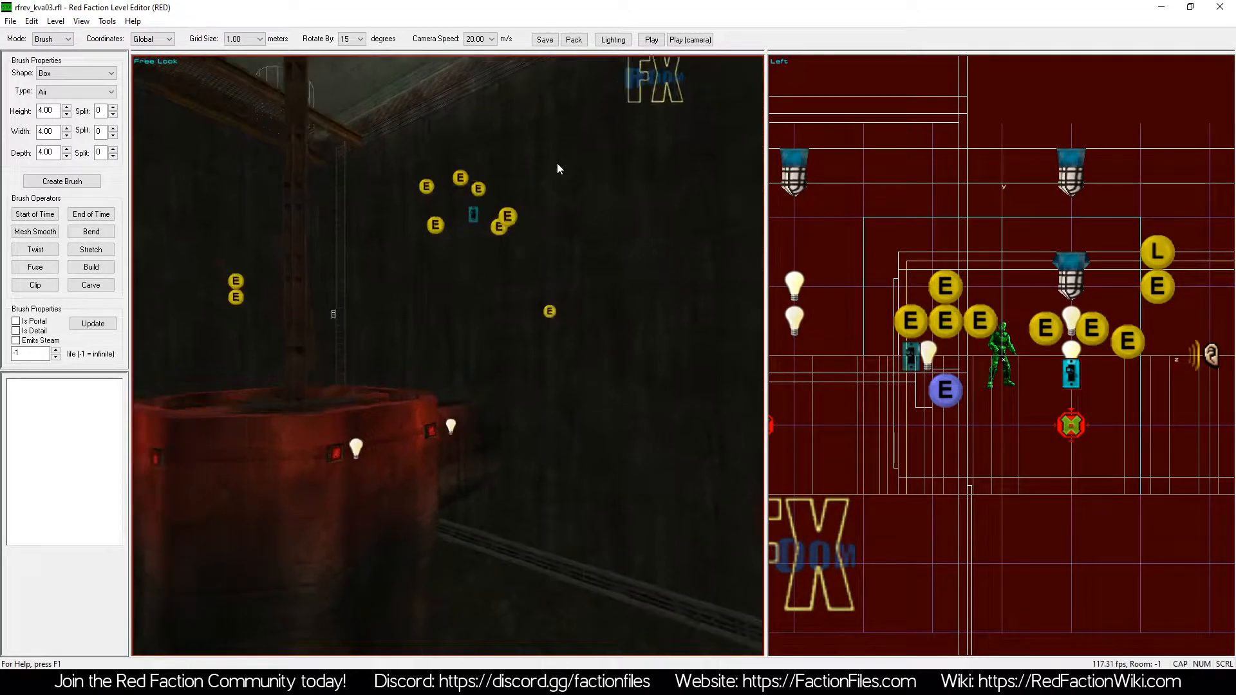
key("KP_6")
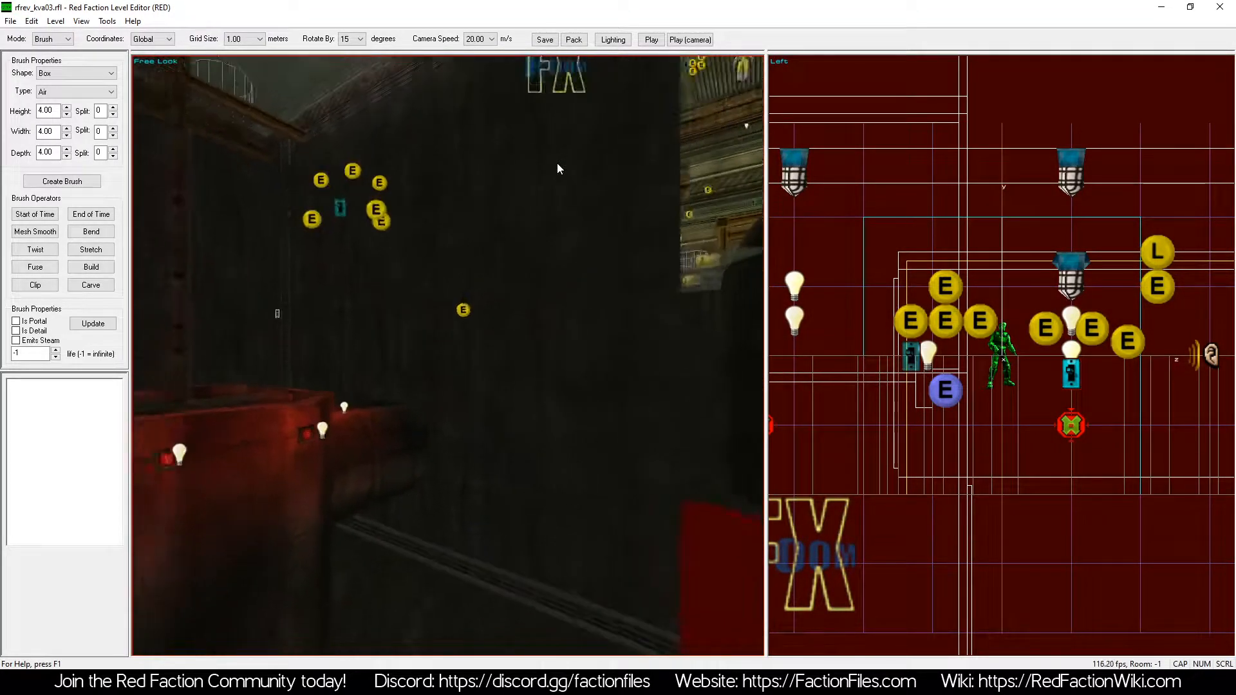
key("z")
key("KP_8")
left_click(67, 39)
left_click(47, 59)
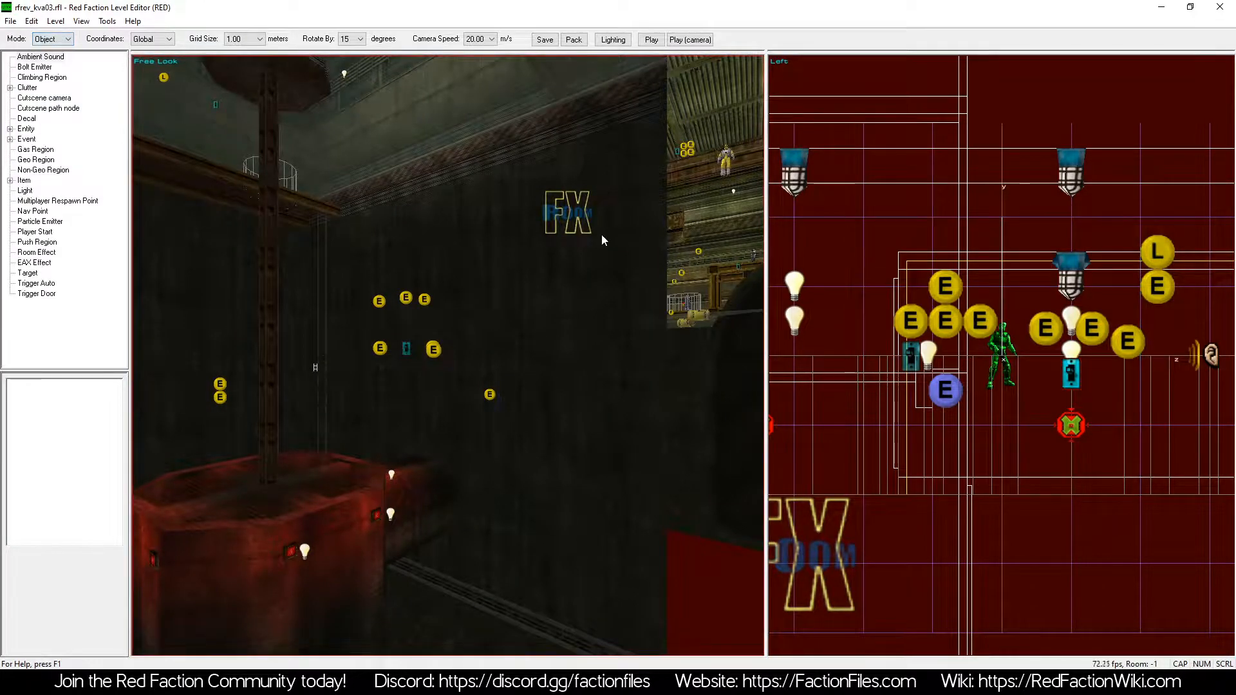
Select the pool's Room Effect and its linked Set_Liquid_Depth event to trace the links between them.
left_click(569, 219)
key("a")
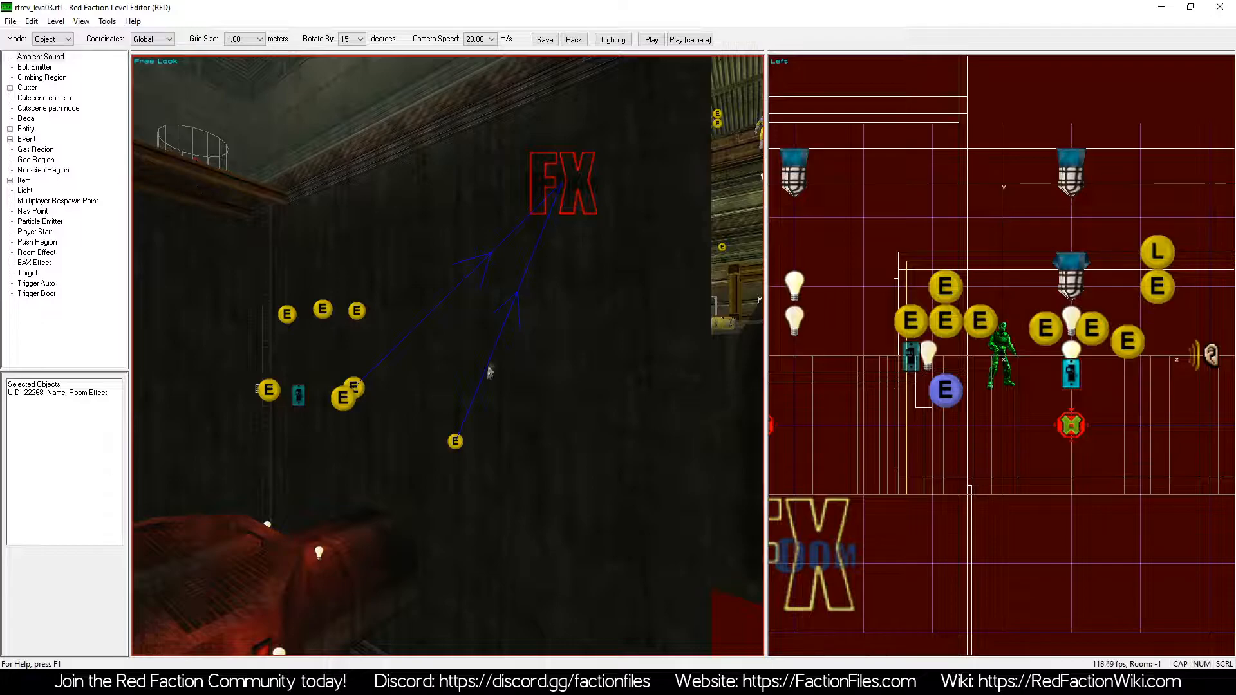
left_click(457, 442)
key("s")
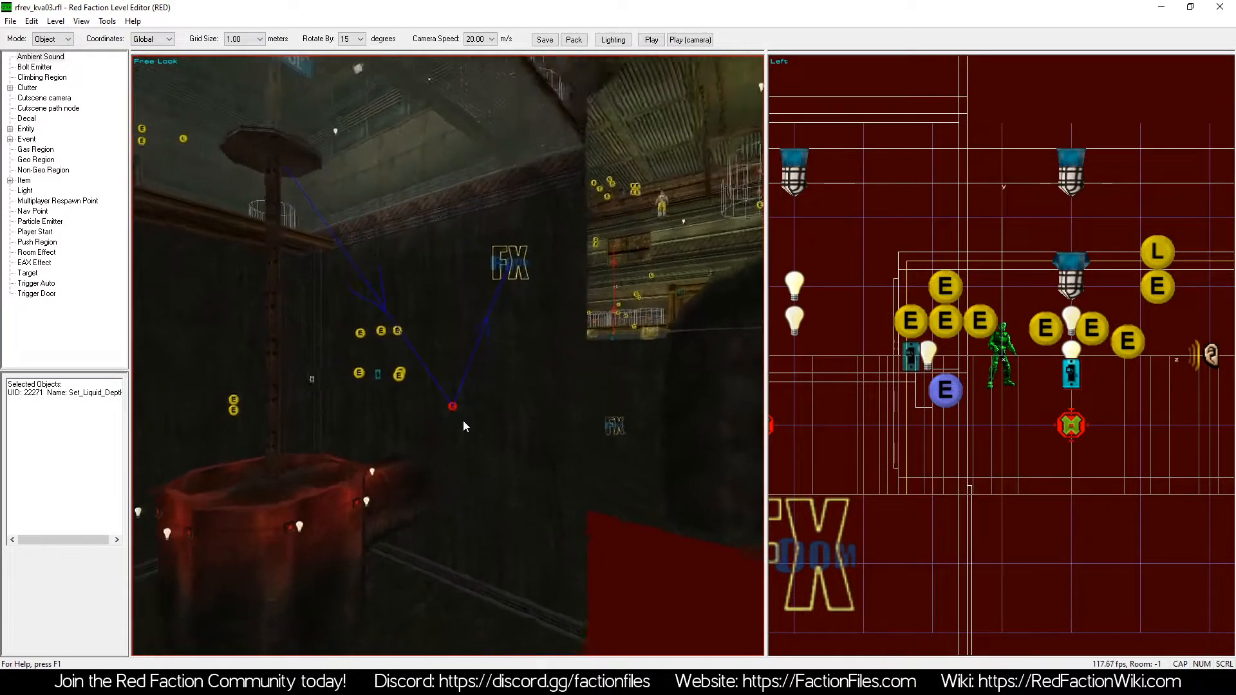
Open the pool Room Effect's properties, check its liquid depth and close them without changes.
left_click(540, 223)
right_click(541, 223)
left_click(591, 410)
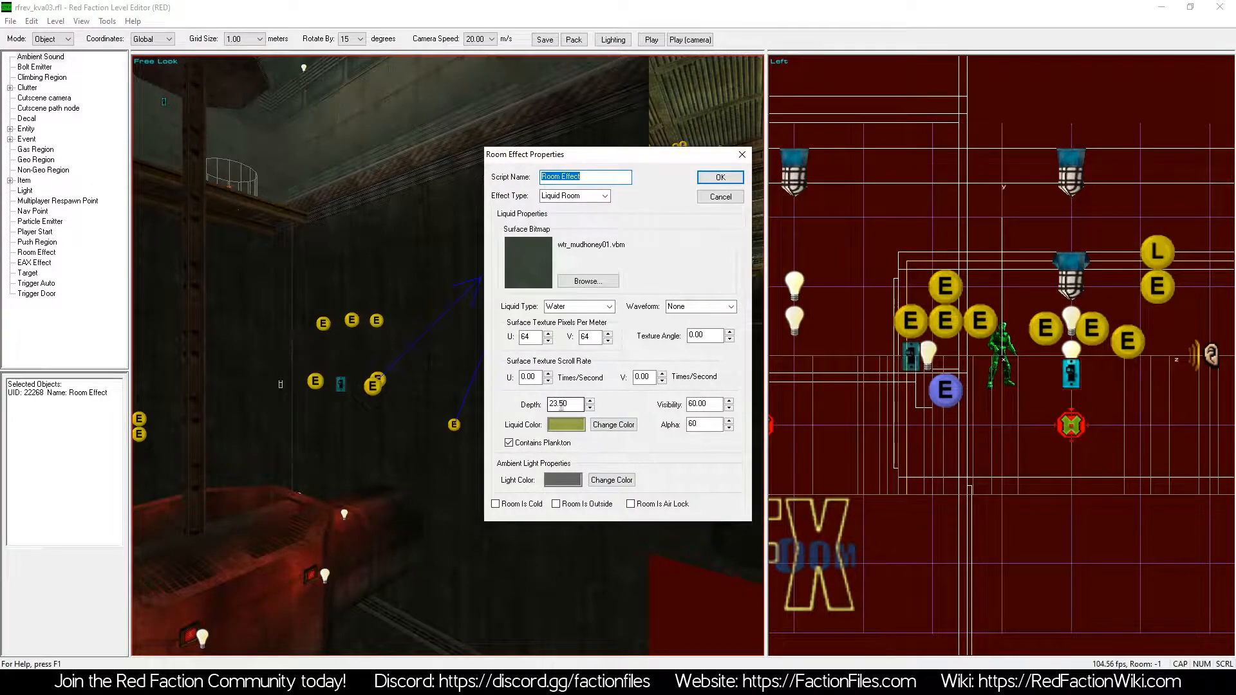
left_click(721, 196)
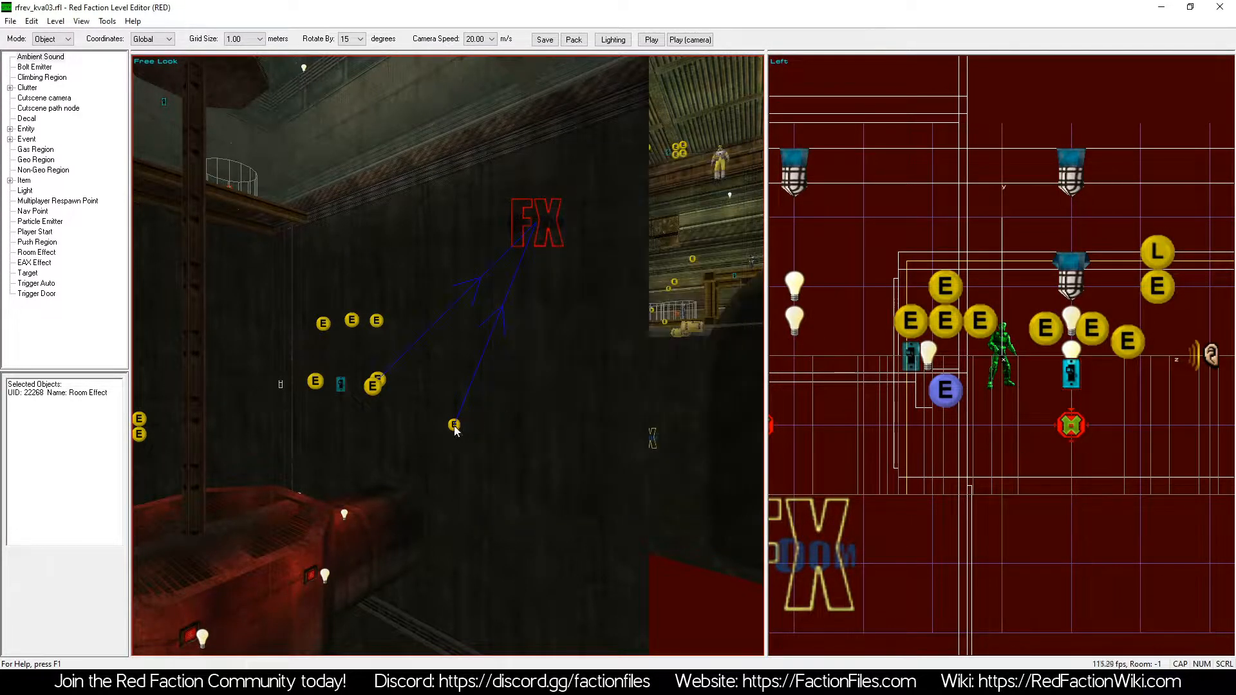
Open the Set_Liquid_Depth event's properties and check its depth and time values.
left_click(454, 425)
right_click(454, 425)
left_click(560, 470)
left_click(599, 357)
double_click(598, 374)
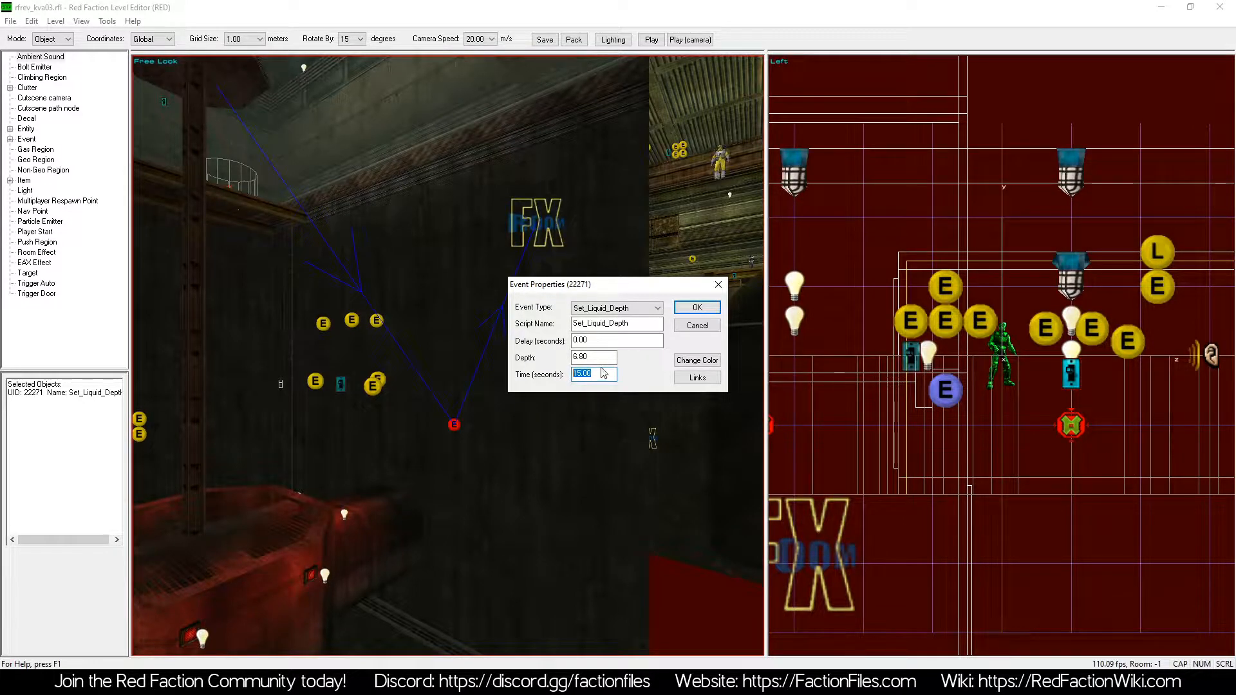
left_click(595, 358)
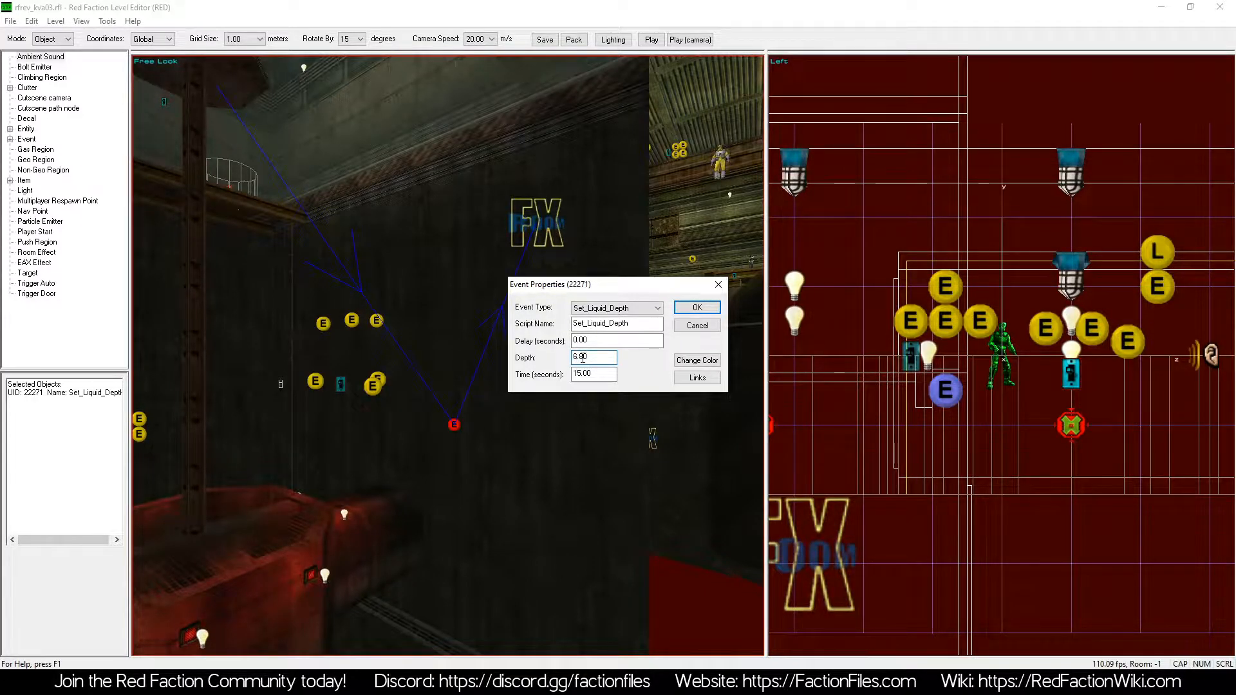
left_click(697, 308)
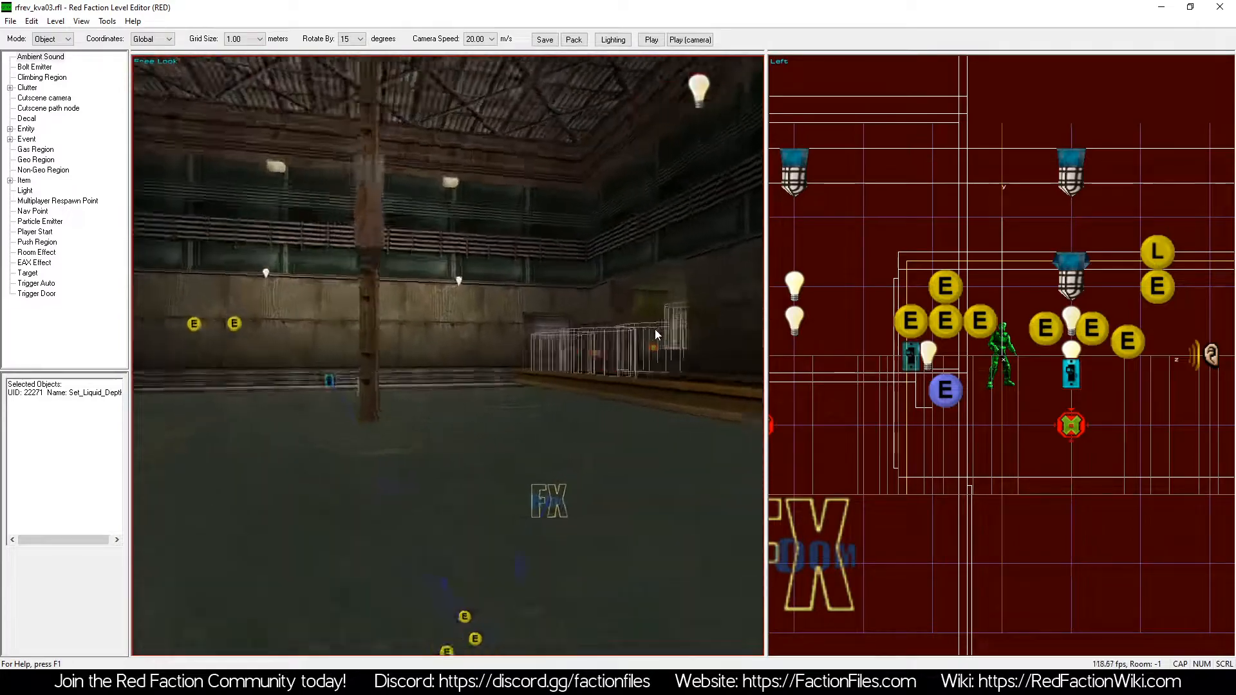
Select the trigger door at the Overflow Control post and follow its links down to the pool events.
left_click(531, 430)
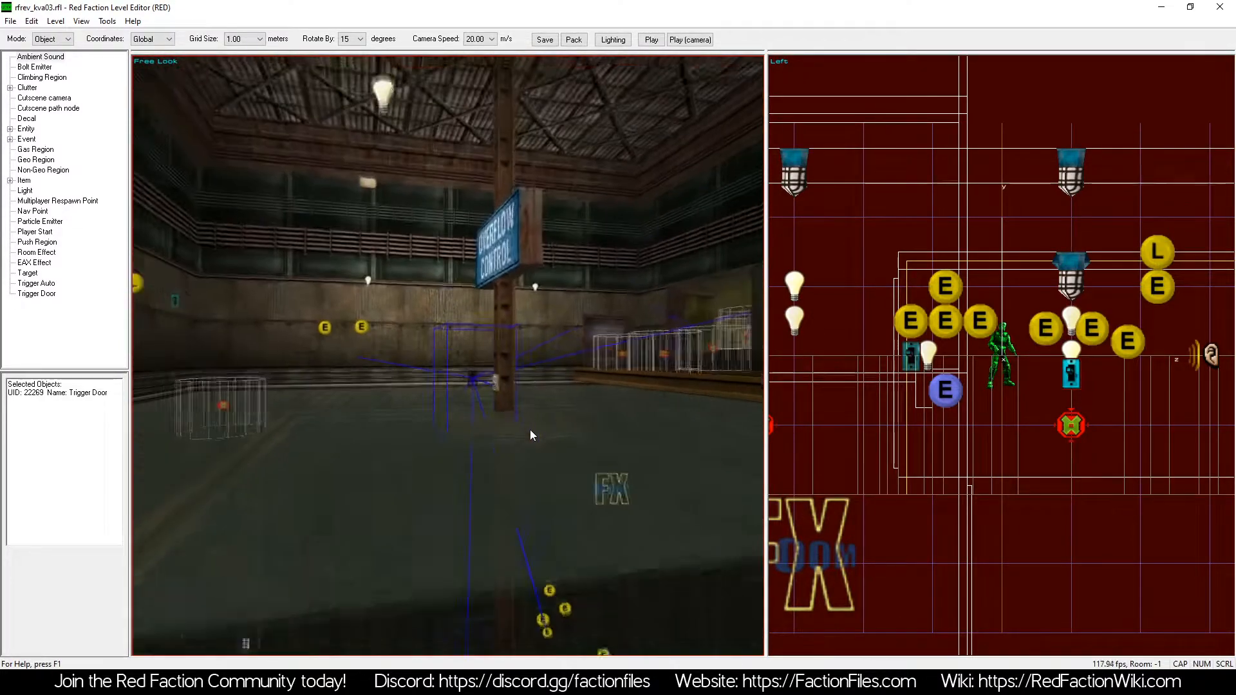
key("Up")
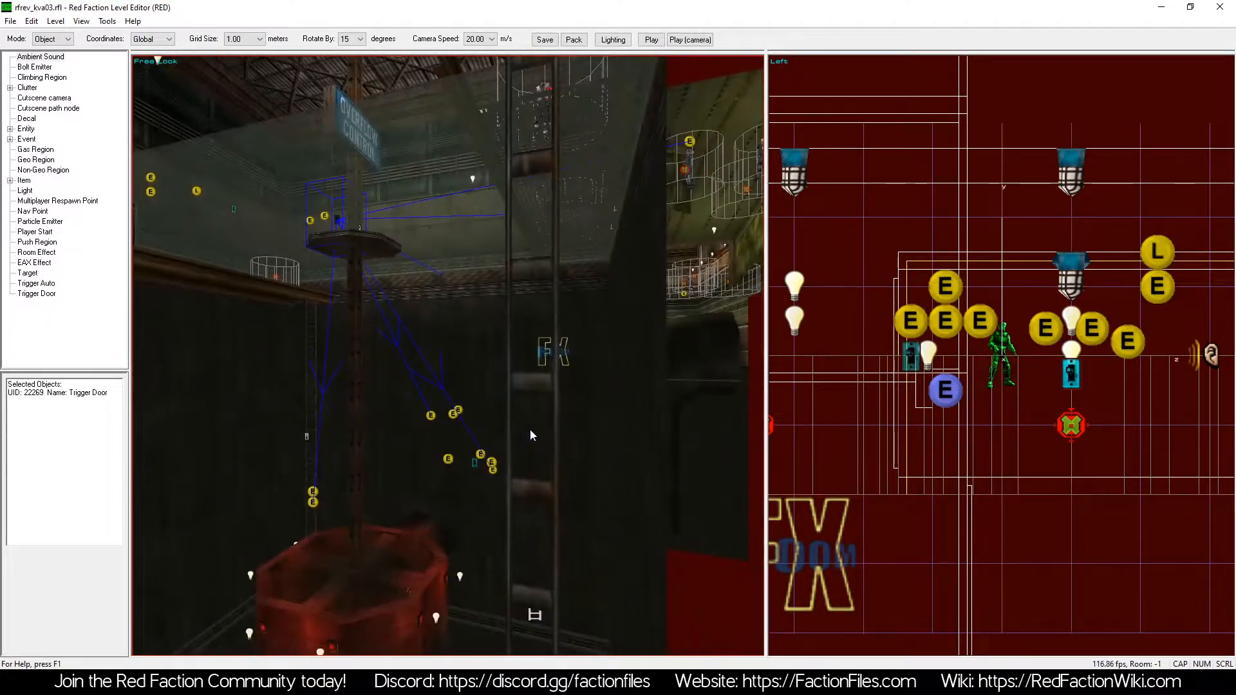
key("Up")
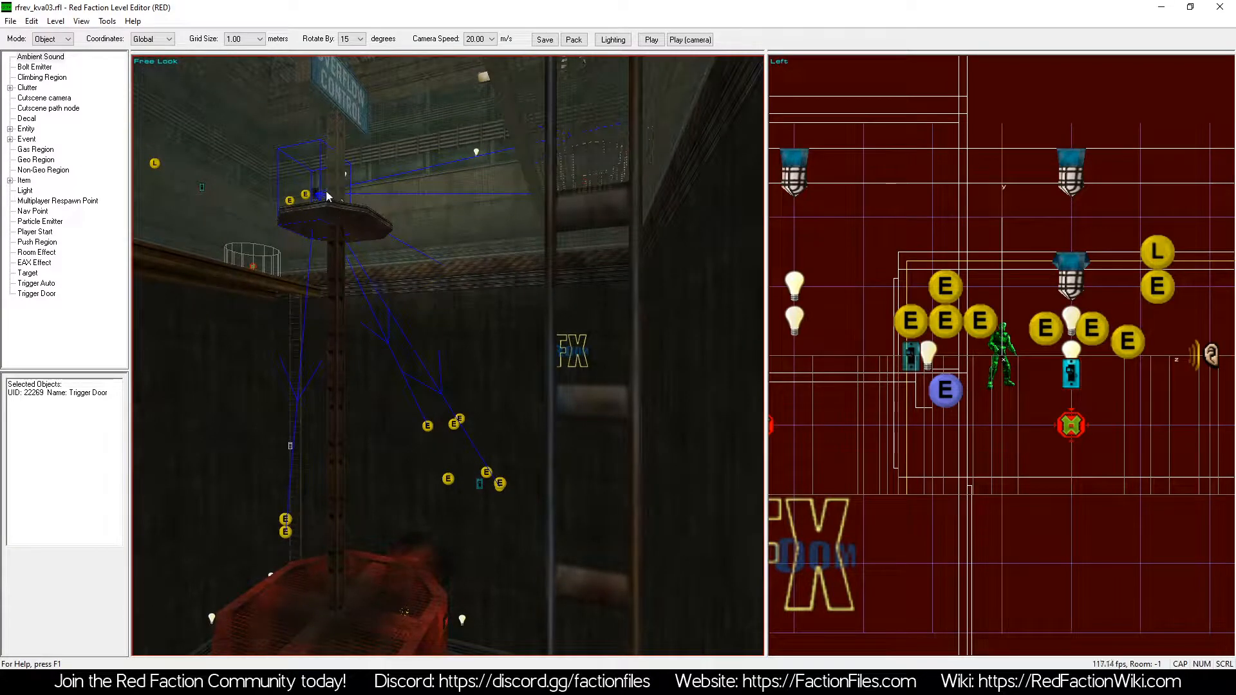
key("a")
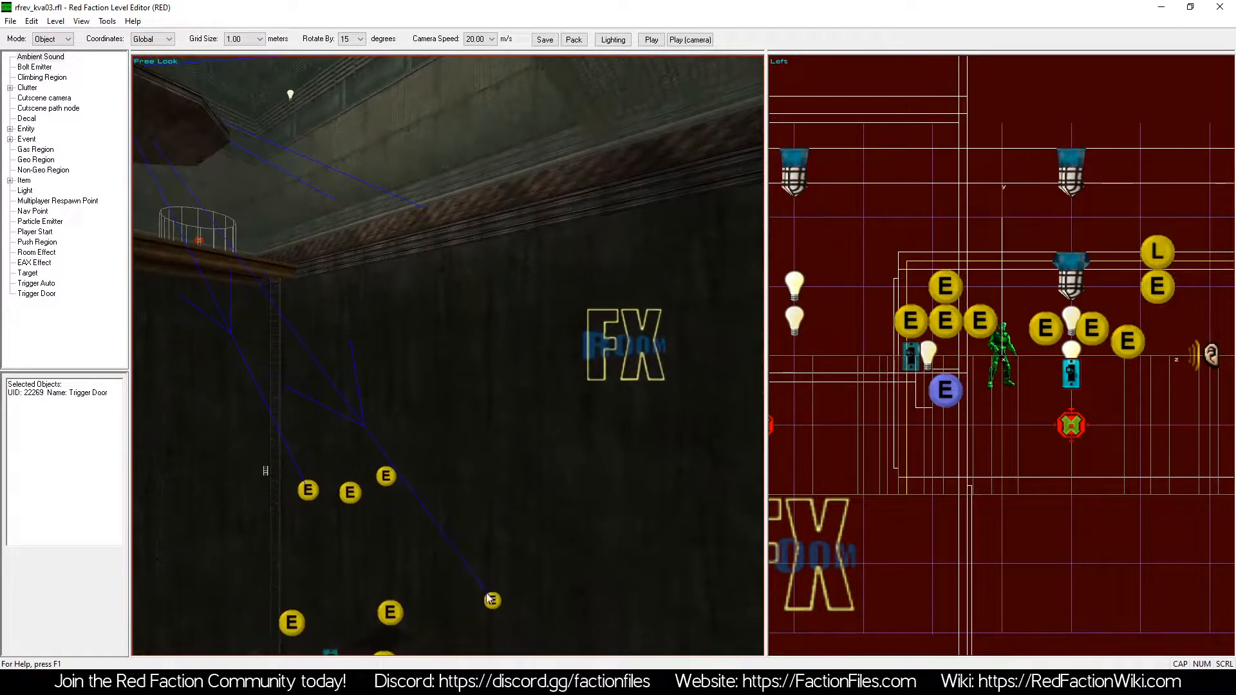
key("Down")
Trace the water-level chain again by selecting the pool's Room Effect and the Set_Liquid_Depth event.
left_click(582, 353)
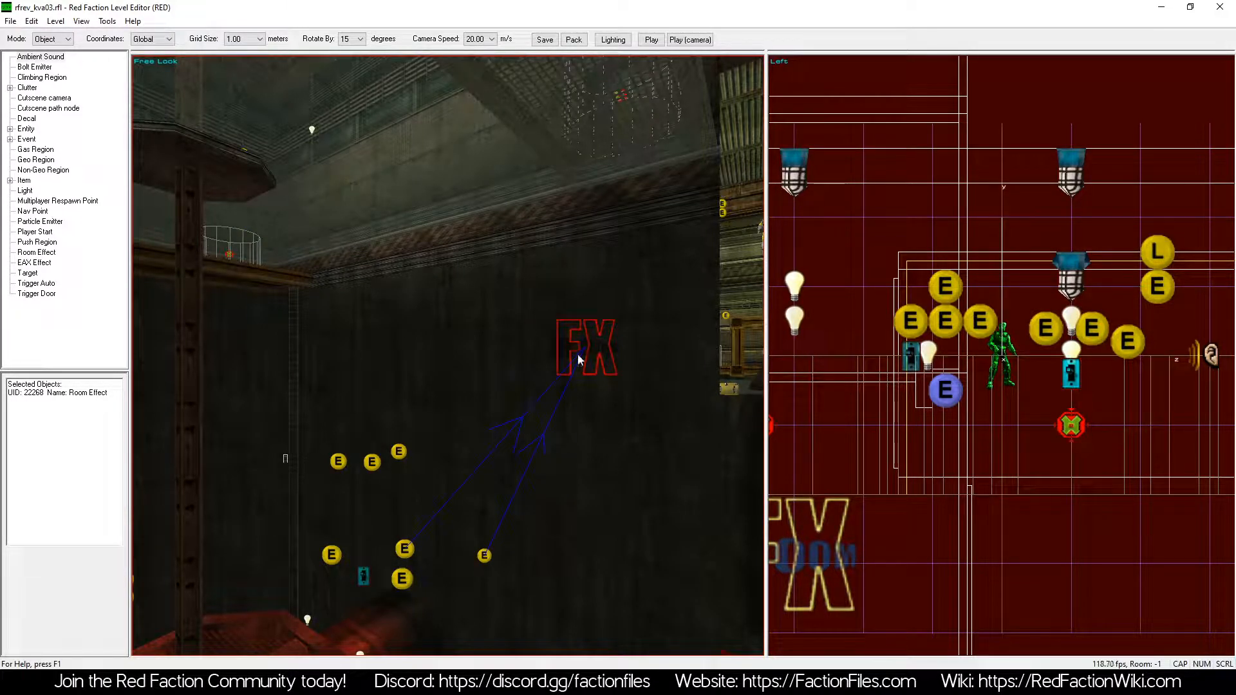
key("Down")
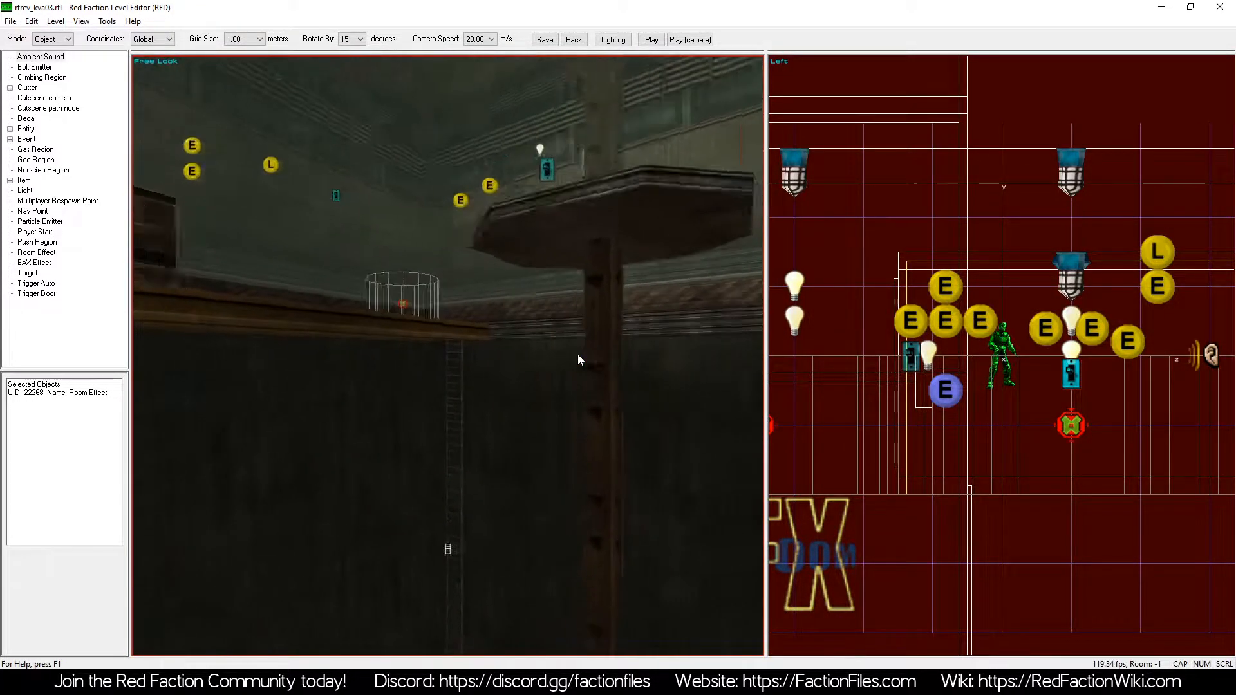
key("KP_Subtract")
key("KP_Add")
key("a")
key("z")
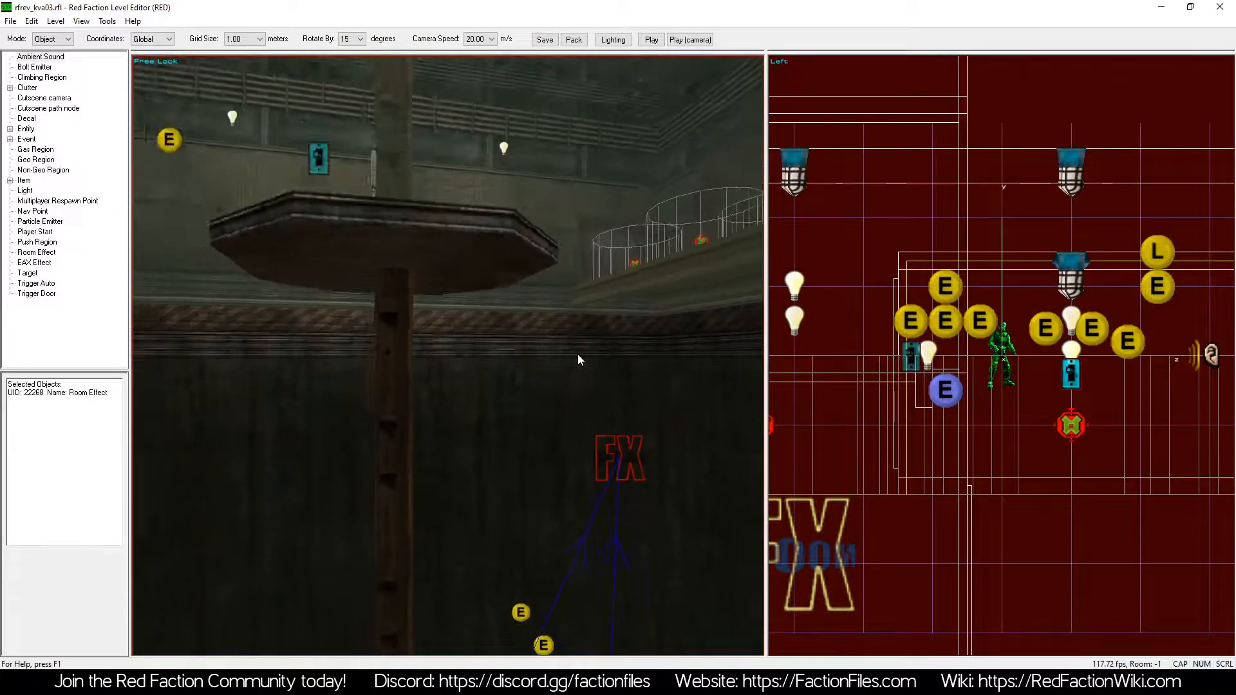
left_click(504, 588)
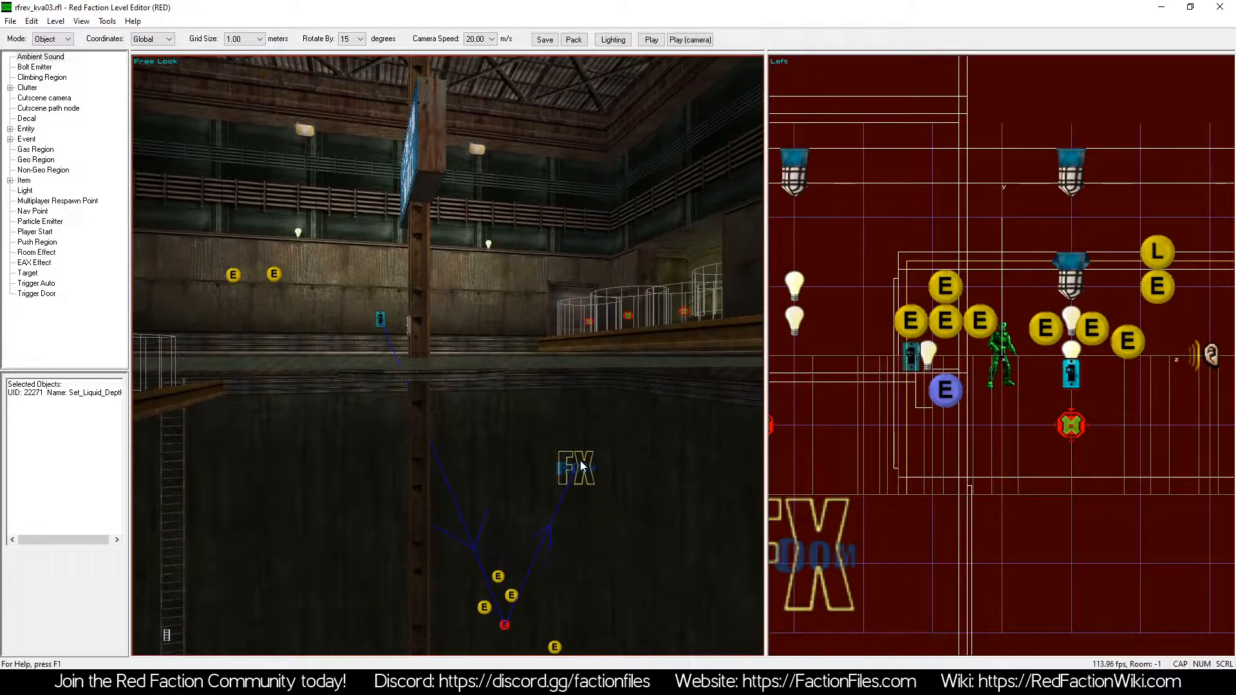
Reselect the Overflow Control trigger door and move in on the upper row of events near its links.
left_click(290, 288)
key("z")
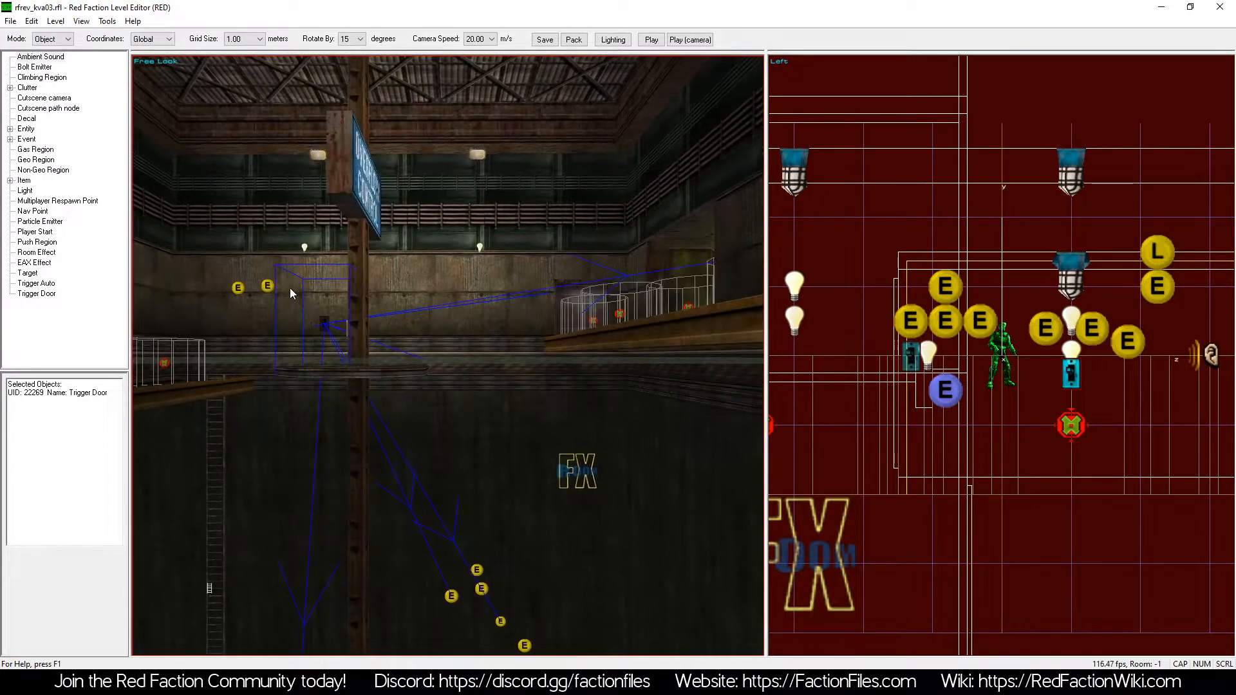
key("KP_Add")
key("KP_4")
key("a")
key("KP_Add")
key("a")
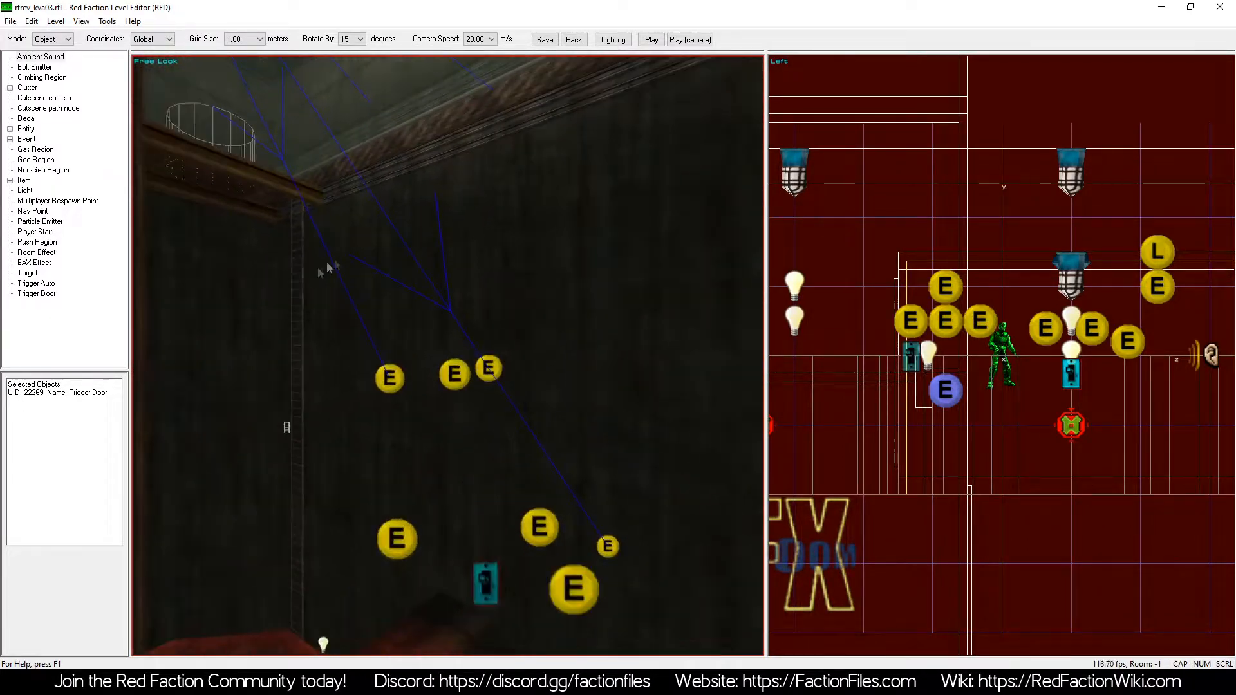
Select the upper row's events, including Goal_Set and Delay, and trace the Delay event's link back to the Overflow Control post.
left_click(389, 378)
left_click(455, 375)
left_click(504, 373)
left_click(489, 370)
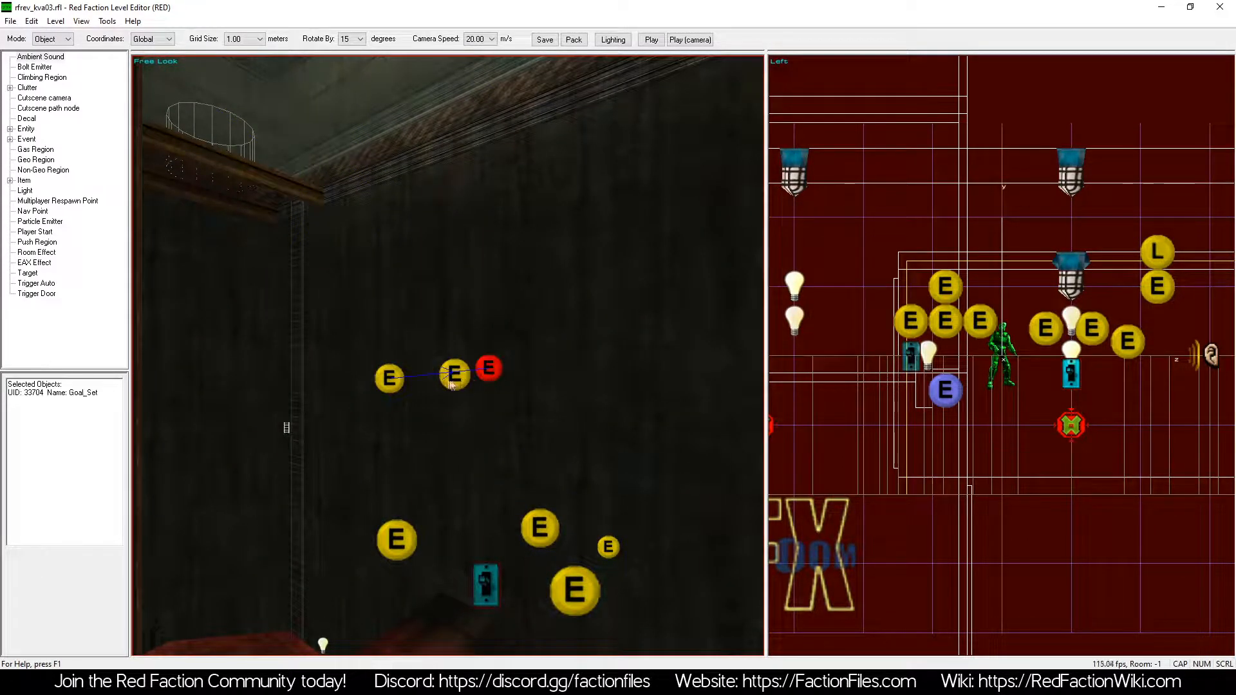
left_click(456, 377)
key("KP_1")
left_click(458, 379)
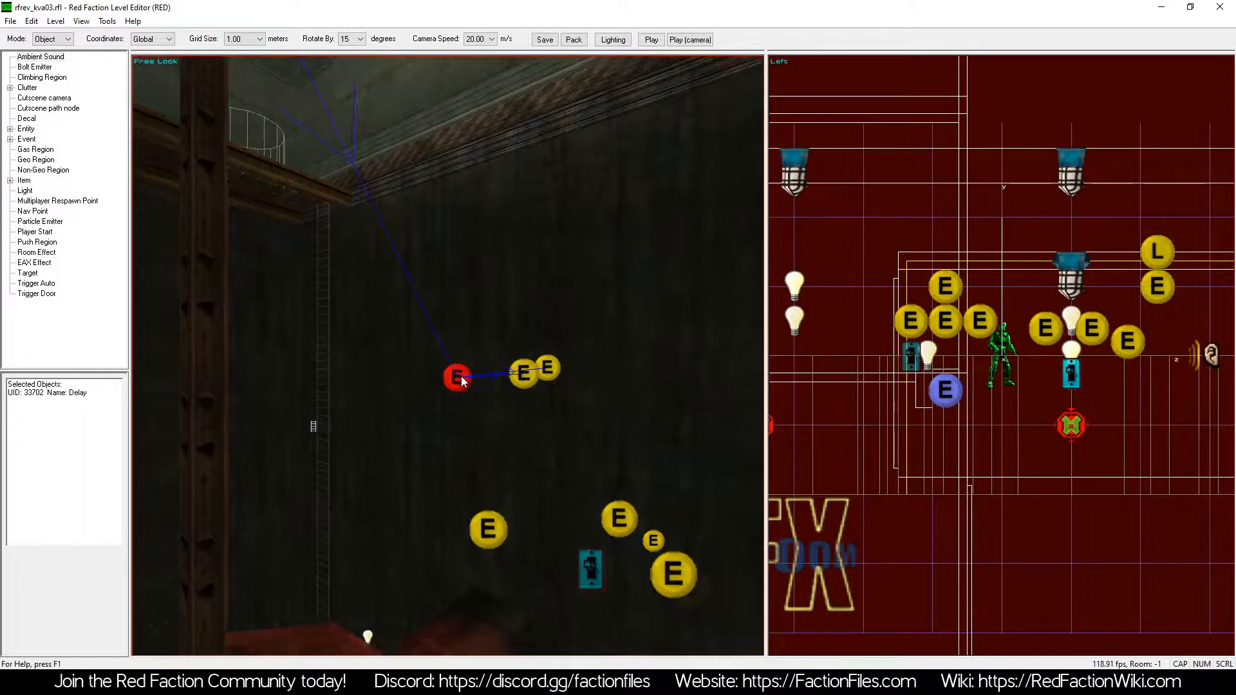
key("z")
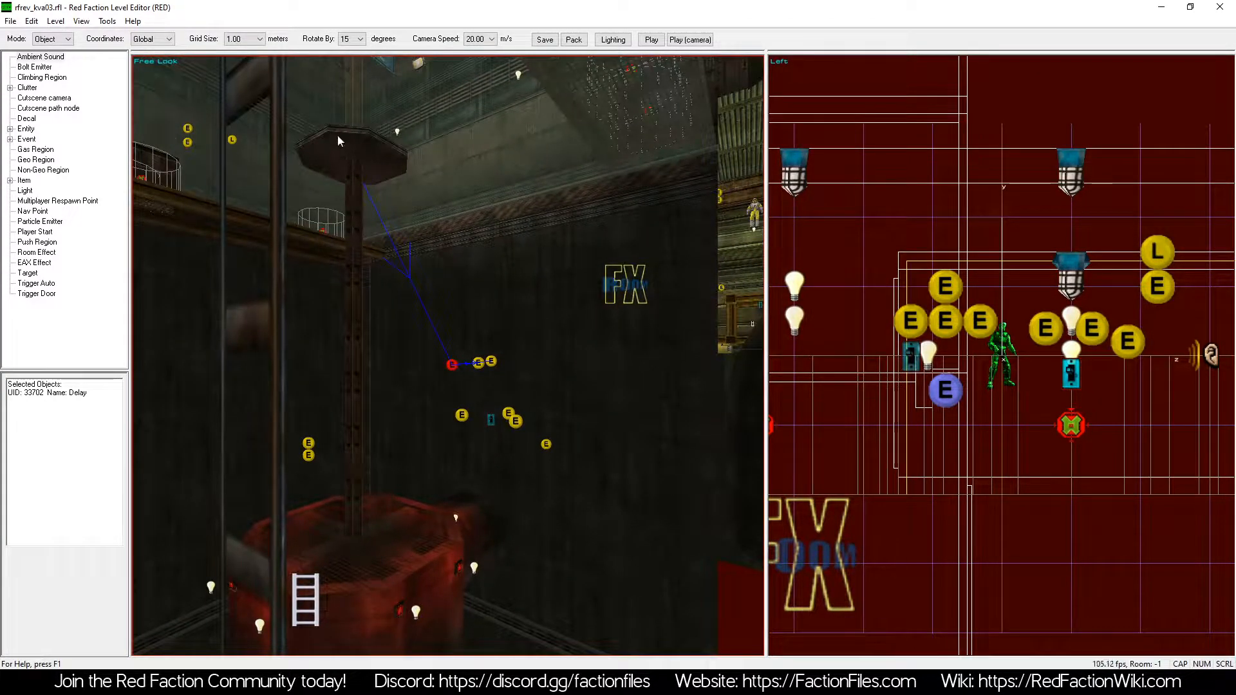
key("a")
key("z")
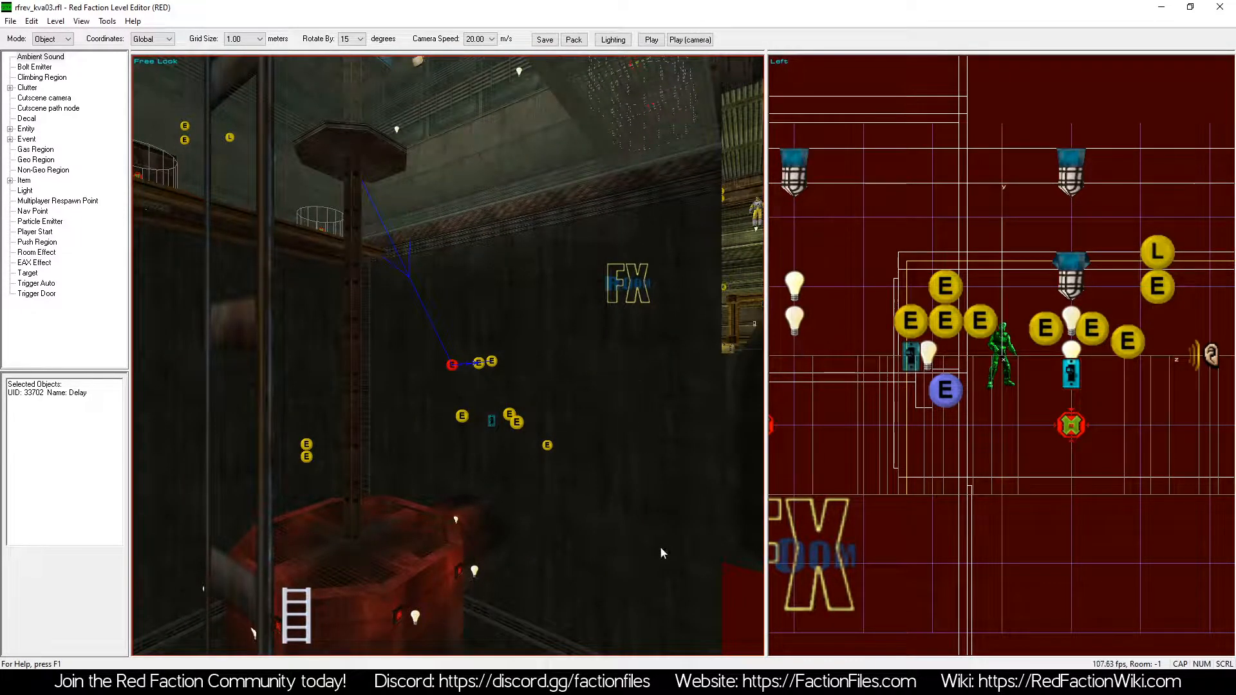
Trace the selected Delay event's links by selecting the water1 event, the Delay event and the Goal_Set event in turn.
key("a")
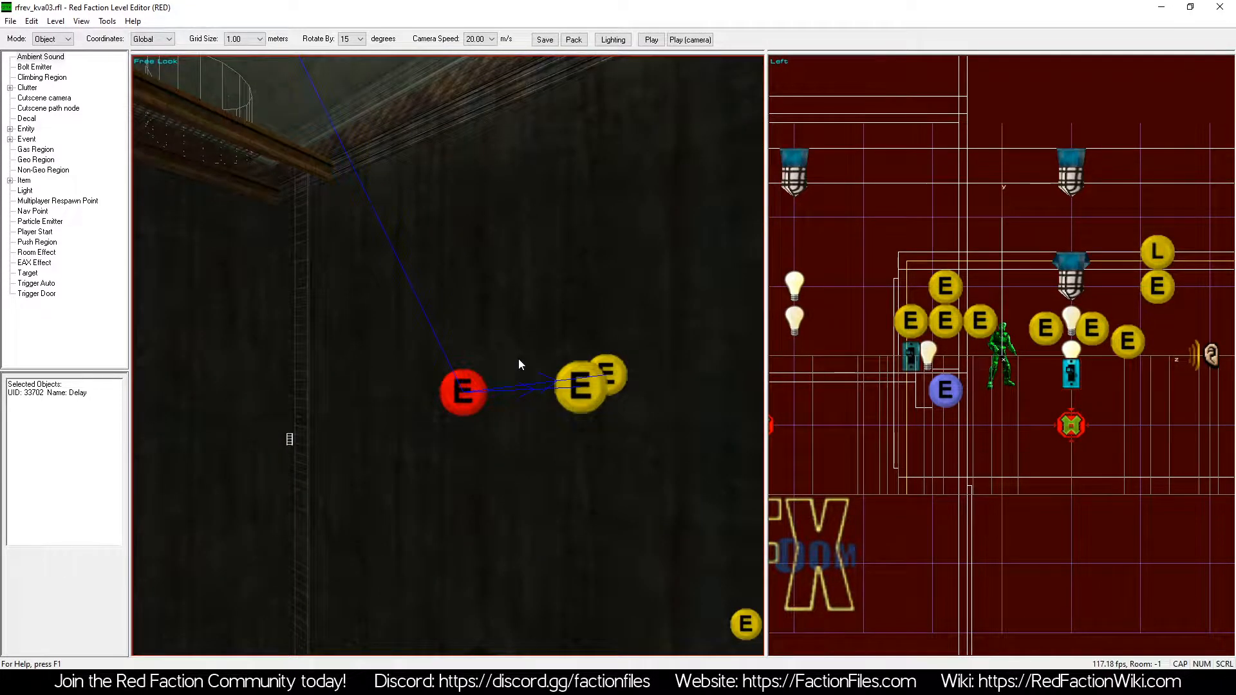
key("KP_6")
key("KP_8")
key("z")
left_click(379, 360)
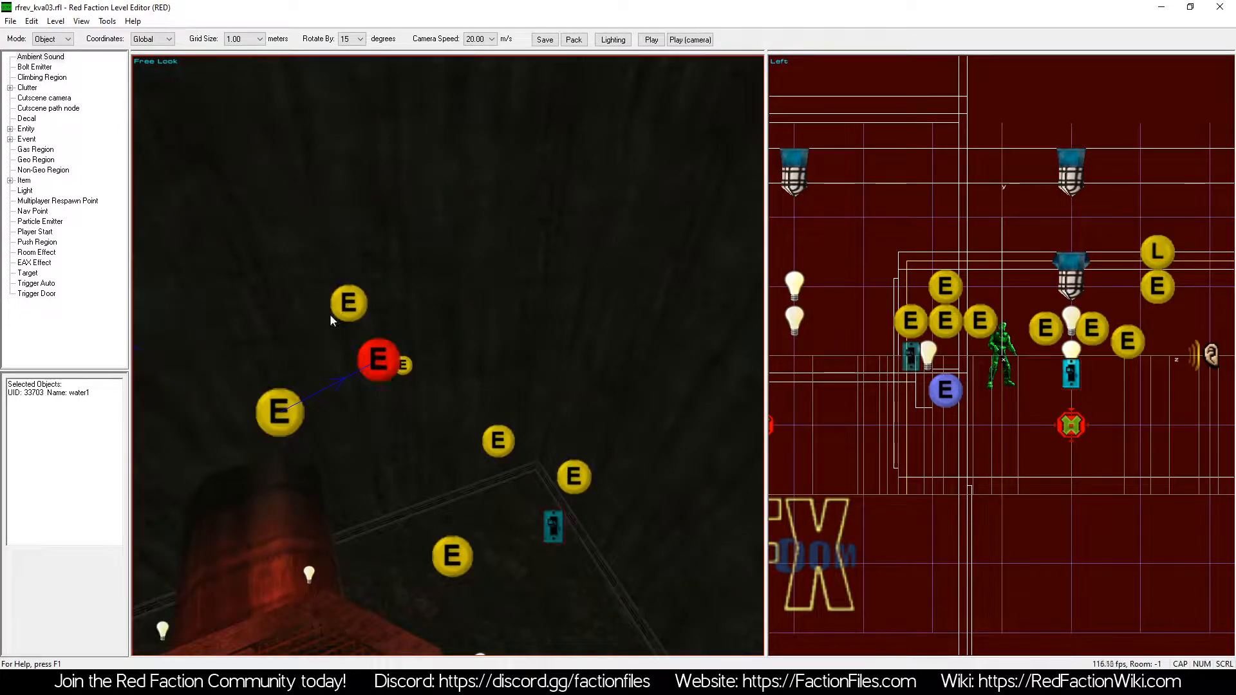
left_click(279, 412)
left_click(361, 291)
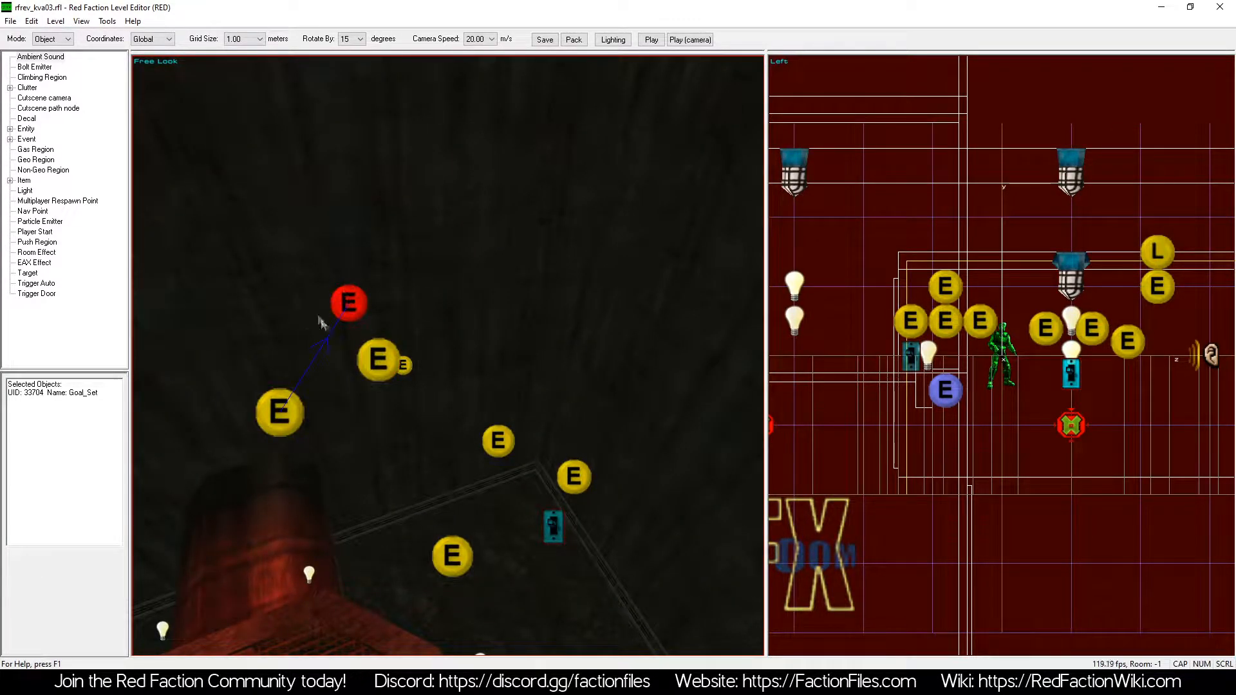
Inspect the water1 event's Goal_Create properties and close them without changes.
right_click(379, 361)
left_click(501, 423)
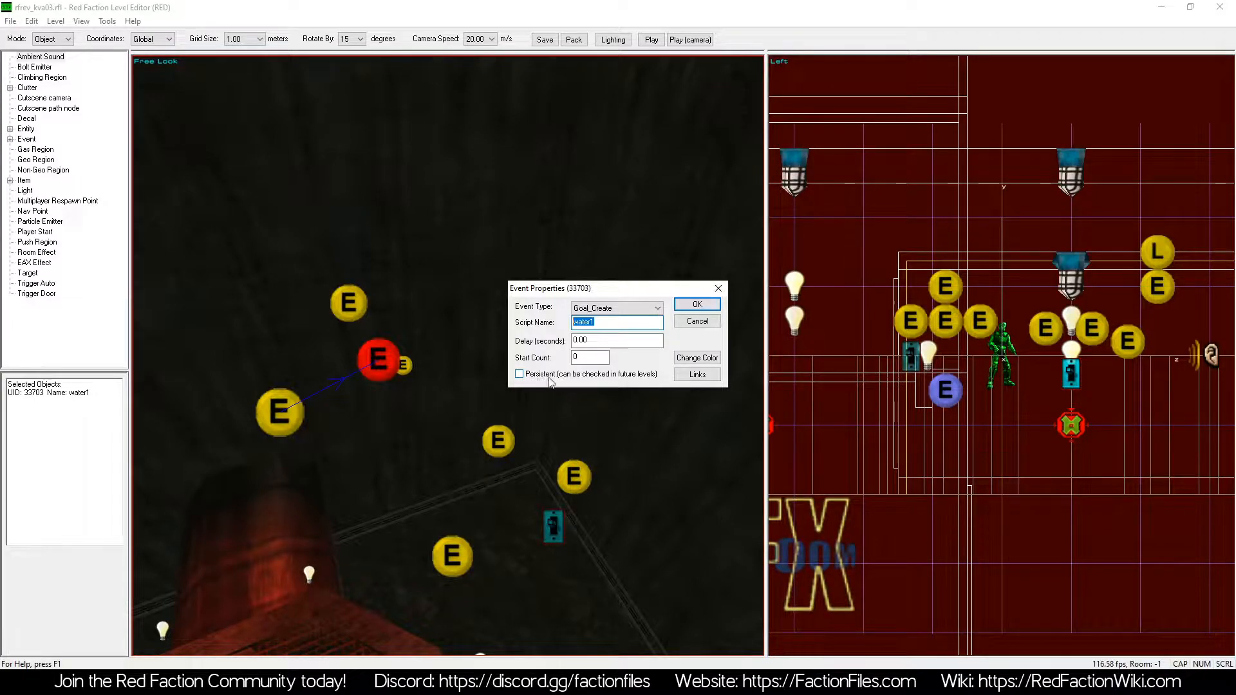
left_click(708, 322)
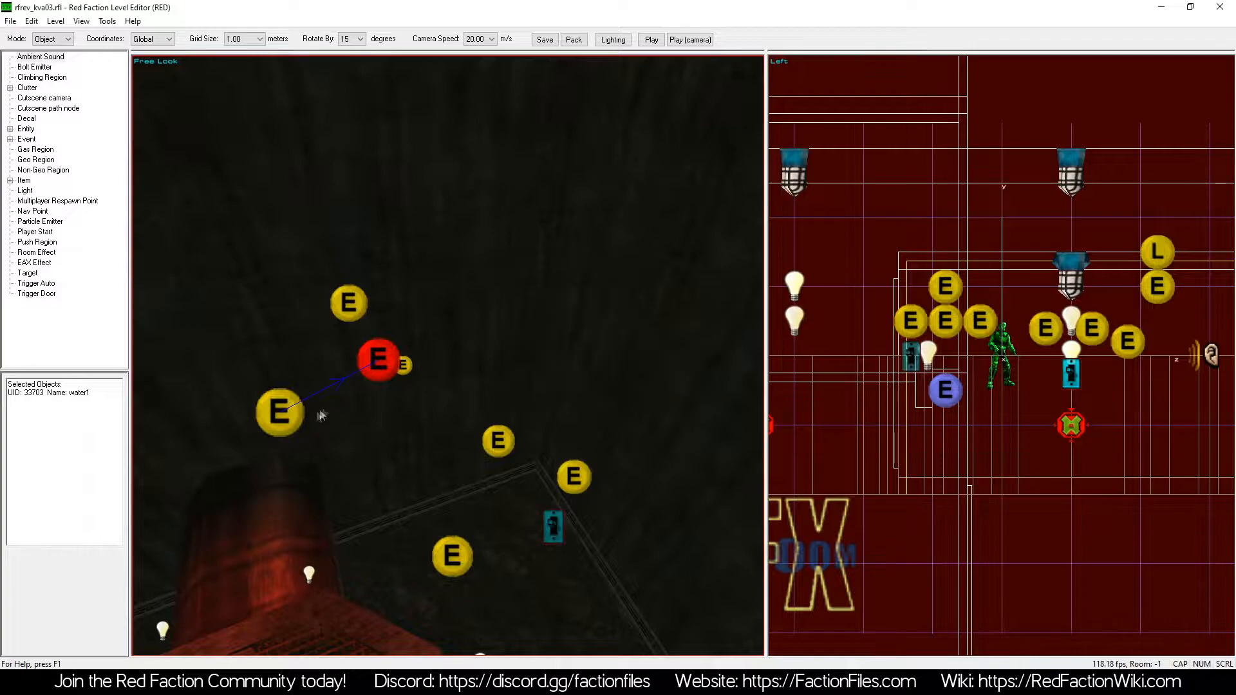
Reselect the Delay event linked to water1, and inspect the linked Goal_Set event's properties without changing them.
left_click(285, 412)
scroll(284, 412, "down", 3)
scroll(285, 412, "up", 3)
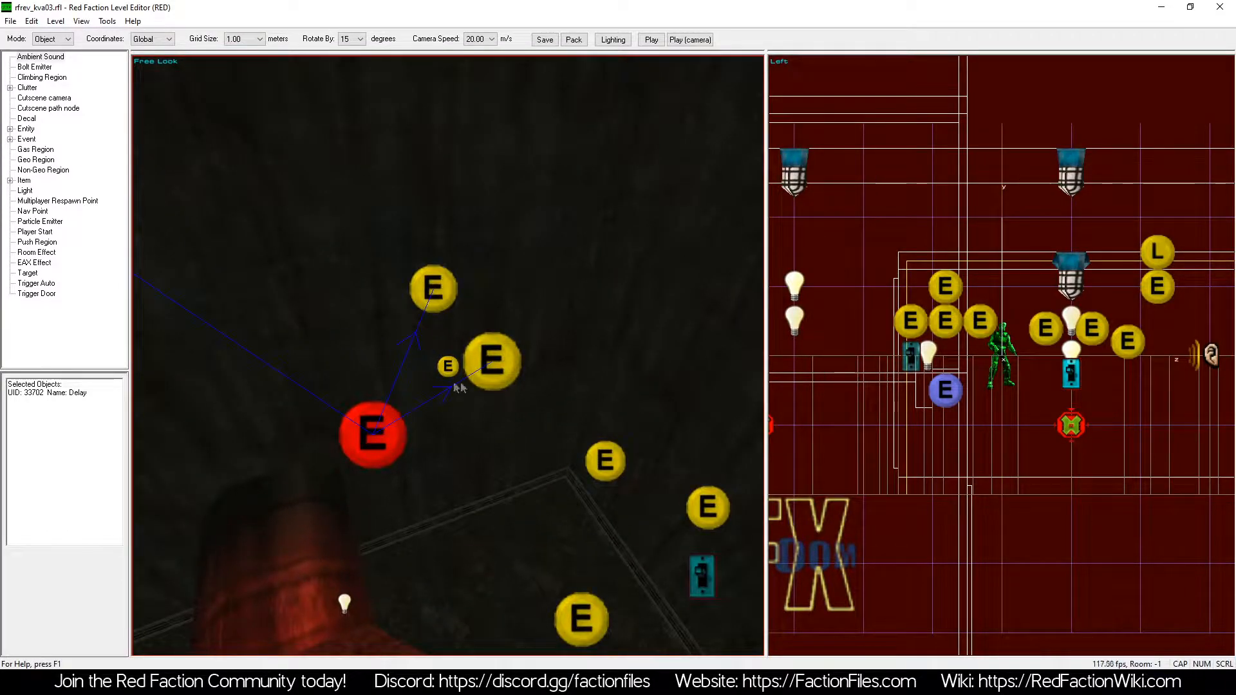
left_click(439, 292)
right_click(438, 292)
left_click(509, 485)
double_click(605, 365)
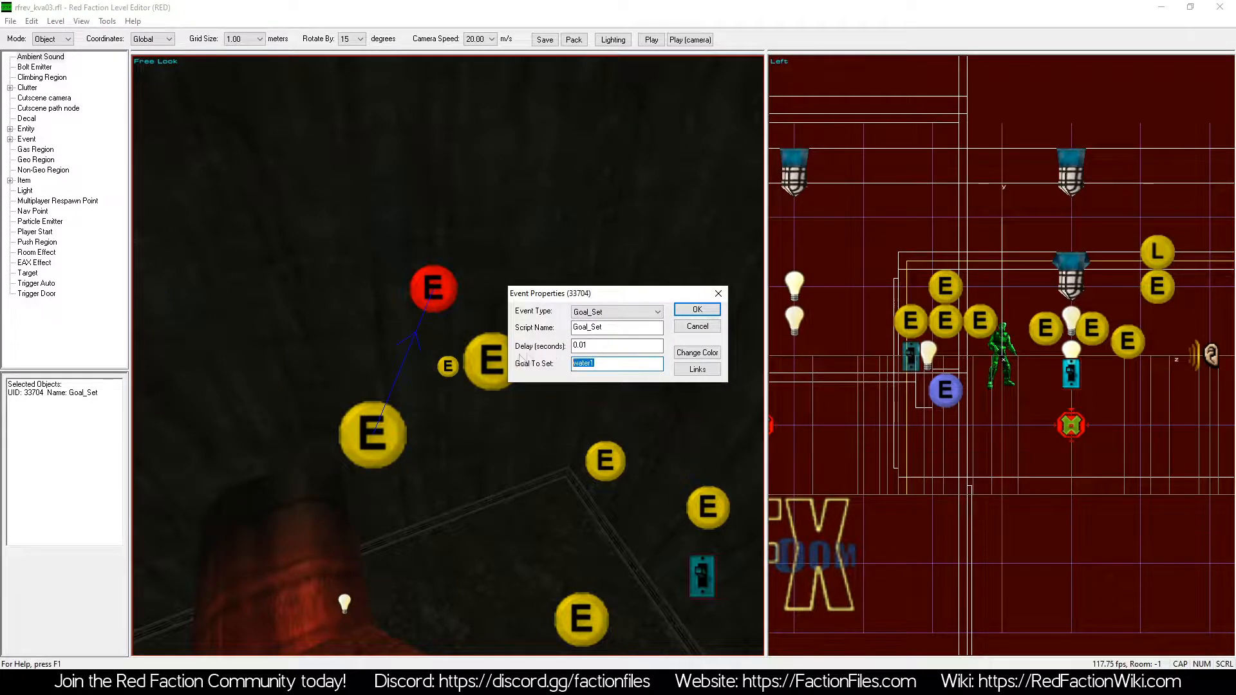
left_click(693, 326)
Select the Trigger Auto among the lower events and inspect its linked Goal_Check event's properties without changing them.
key("a")
left_click(502, 450)
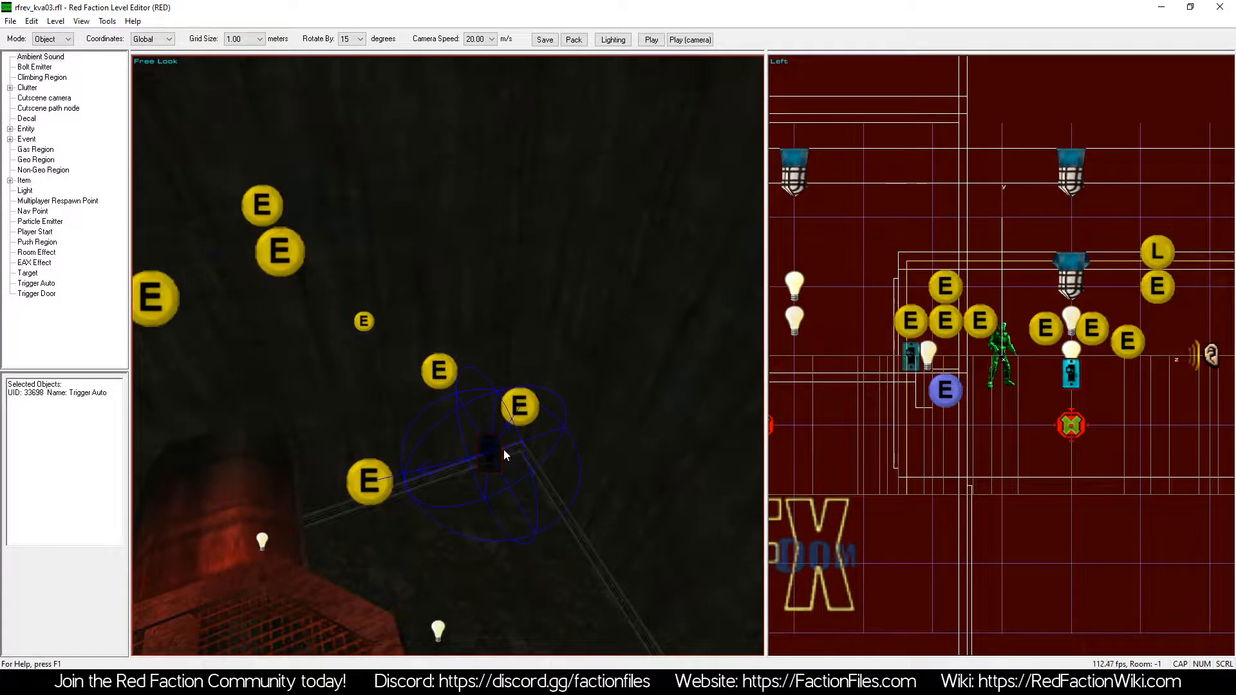
key("a")
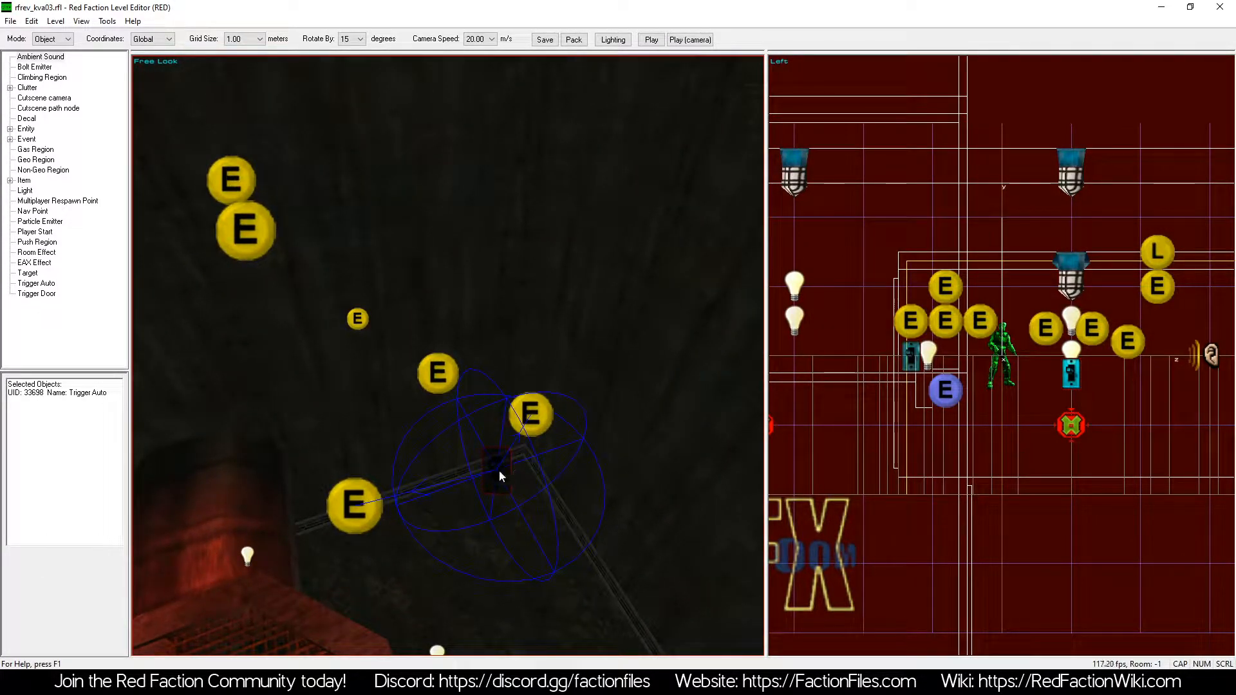
left_click(532, 415)
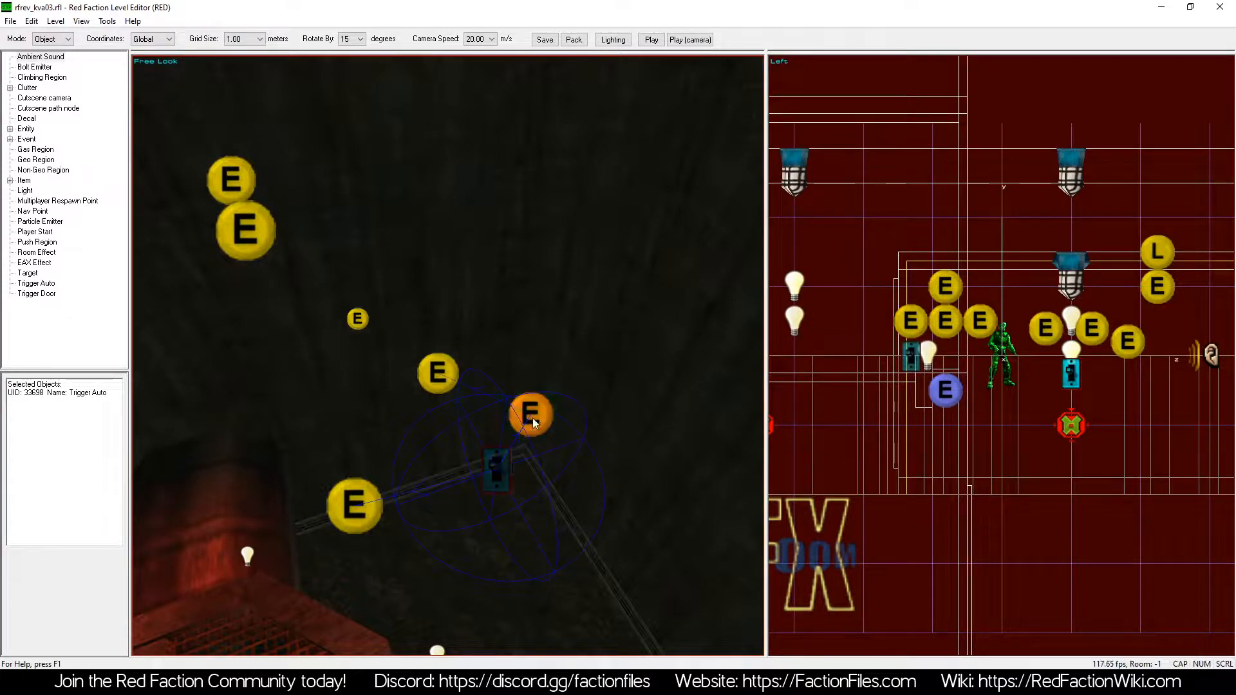
right_click(541, 391)
left_click(567, 508)
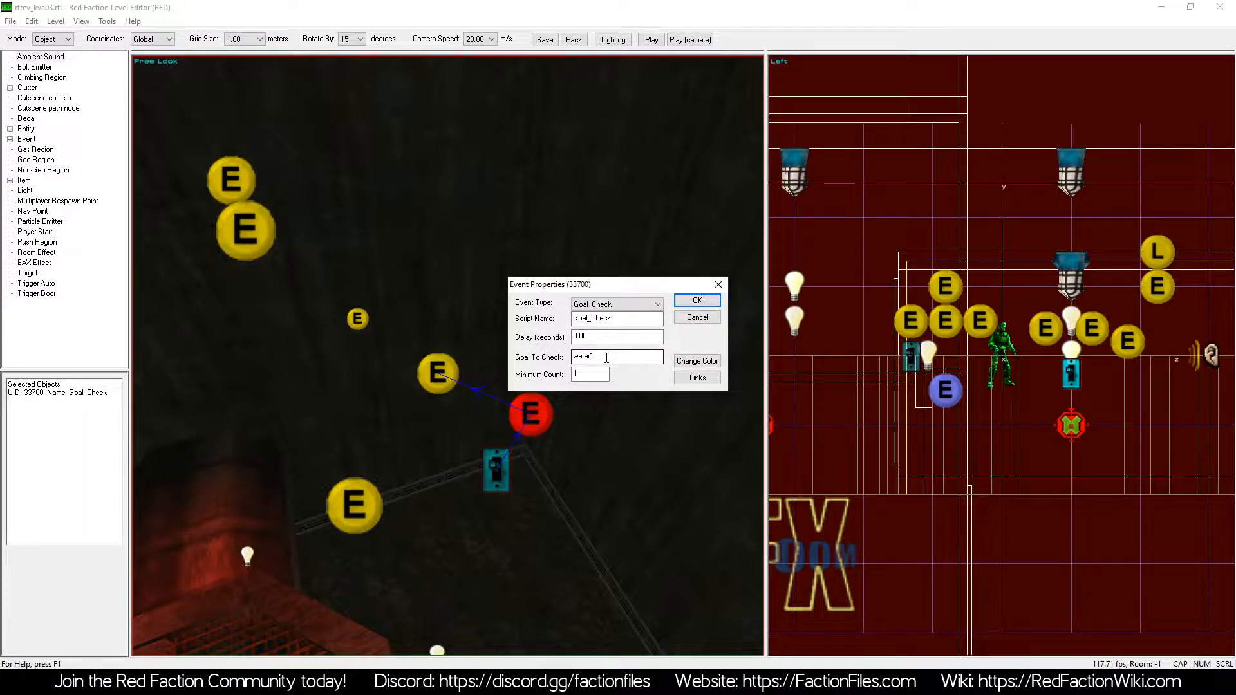
left_click(696, 317)
Inspect the depth and time settings of the Set_Liquid_Depth event linked to Goal_Check, leaving them unchanged.
left_click(439, 375)
key("z")
right_click(513, 288)
left_click(560, 410)
left_click_drag(596, 373, 516, 372)
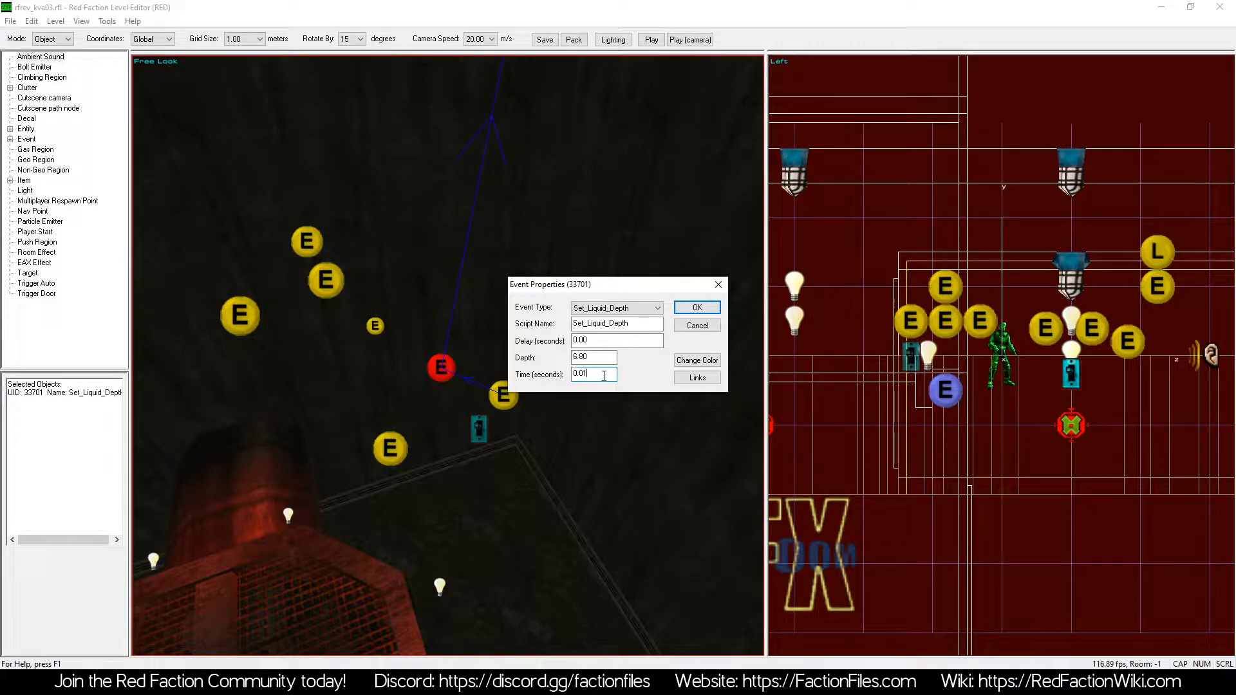
left_click(603, 358)
left_click(696, 325)
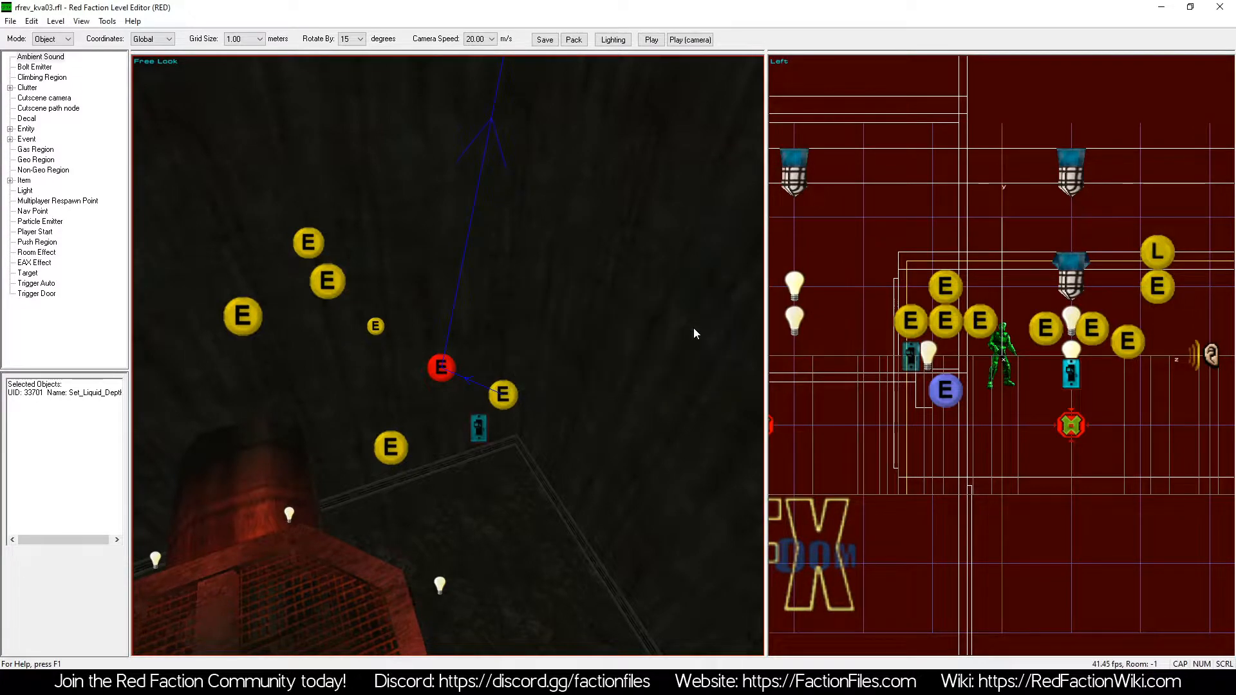
Select the other Set_Liquid_Depth event between the two event groups and examine its links.
left_click(380, 326)
key("z")
key("z")
key("a")
key("a")
key("a")
key("a")
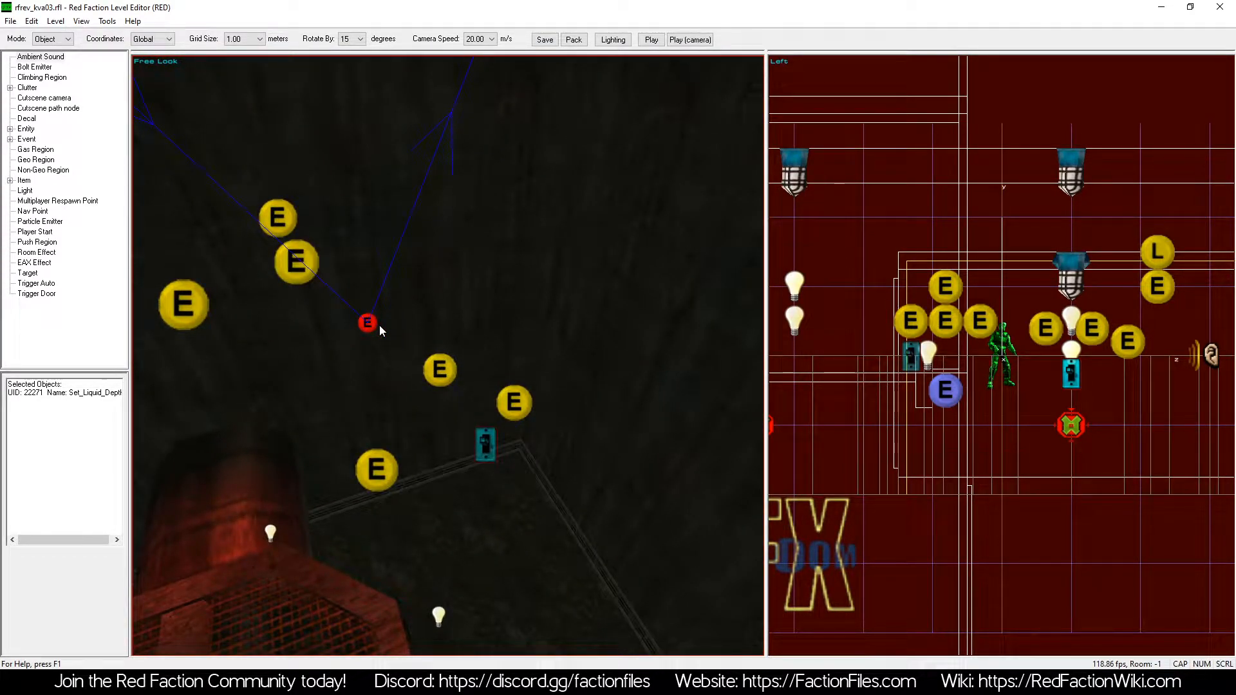
Trace the chain from Goal_Check through its Set_Liquid_Depth event to the pool's Room Effect, and clear the selection.
left_click(502, 405)
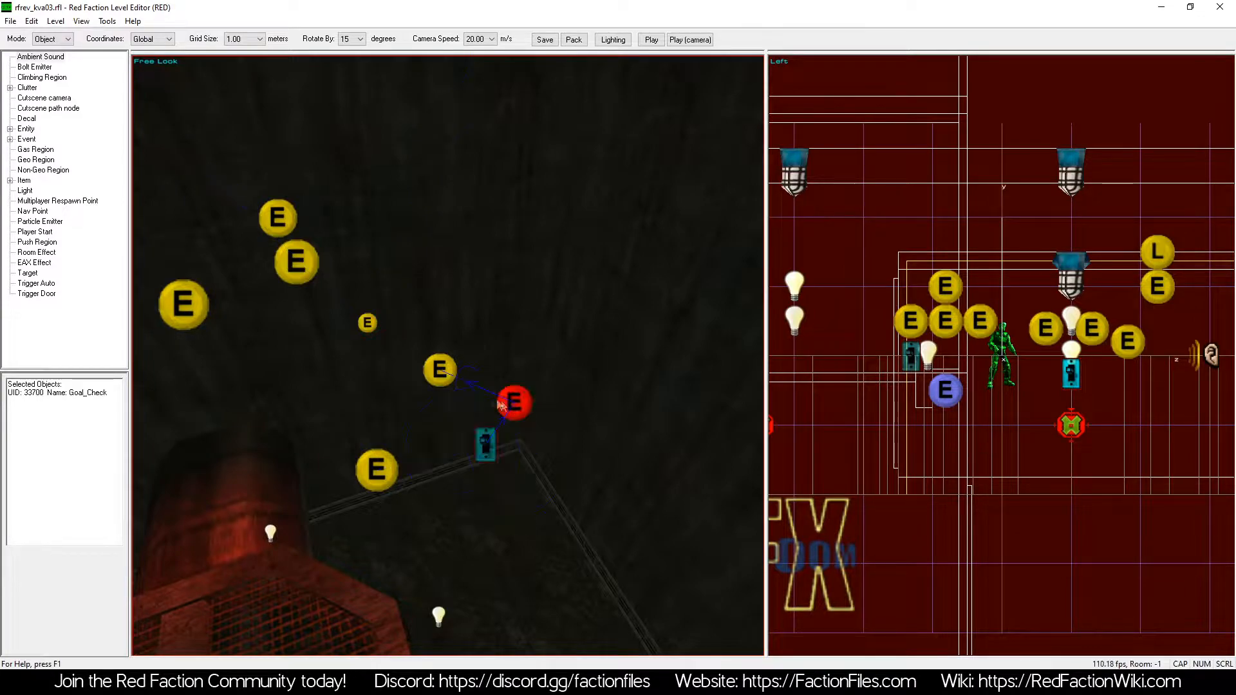
left_click(437, 369)
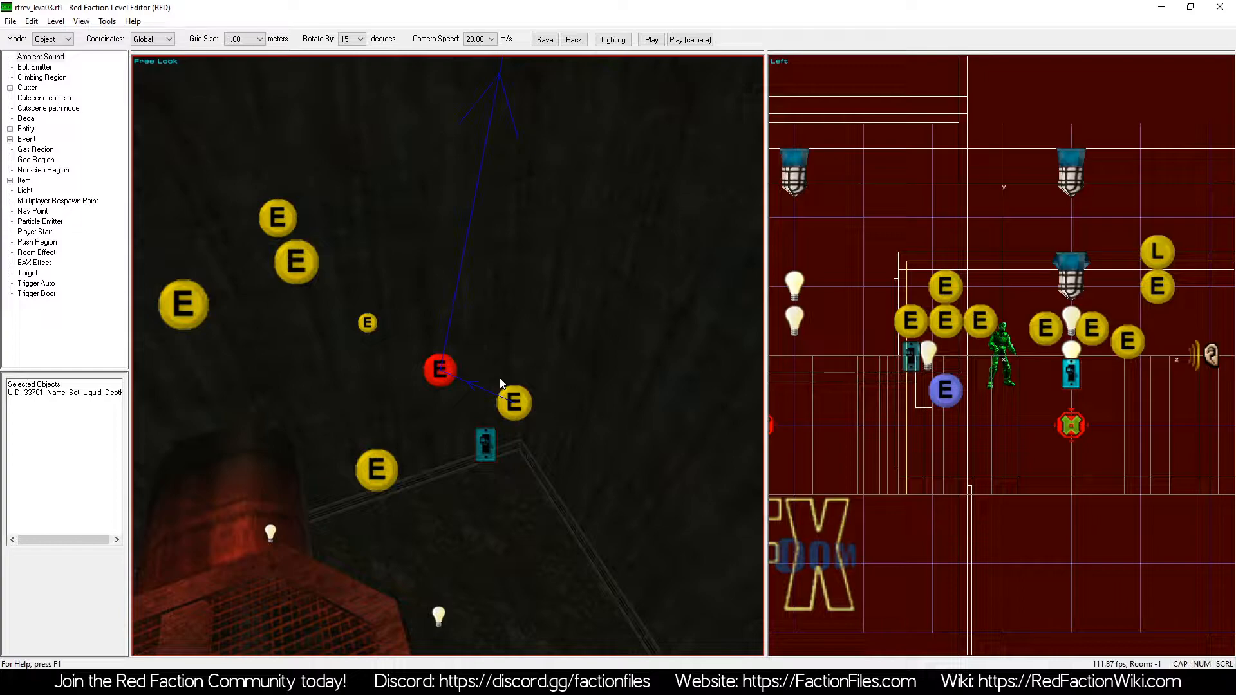
key("z")
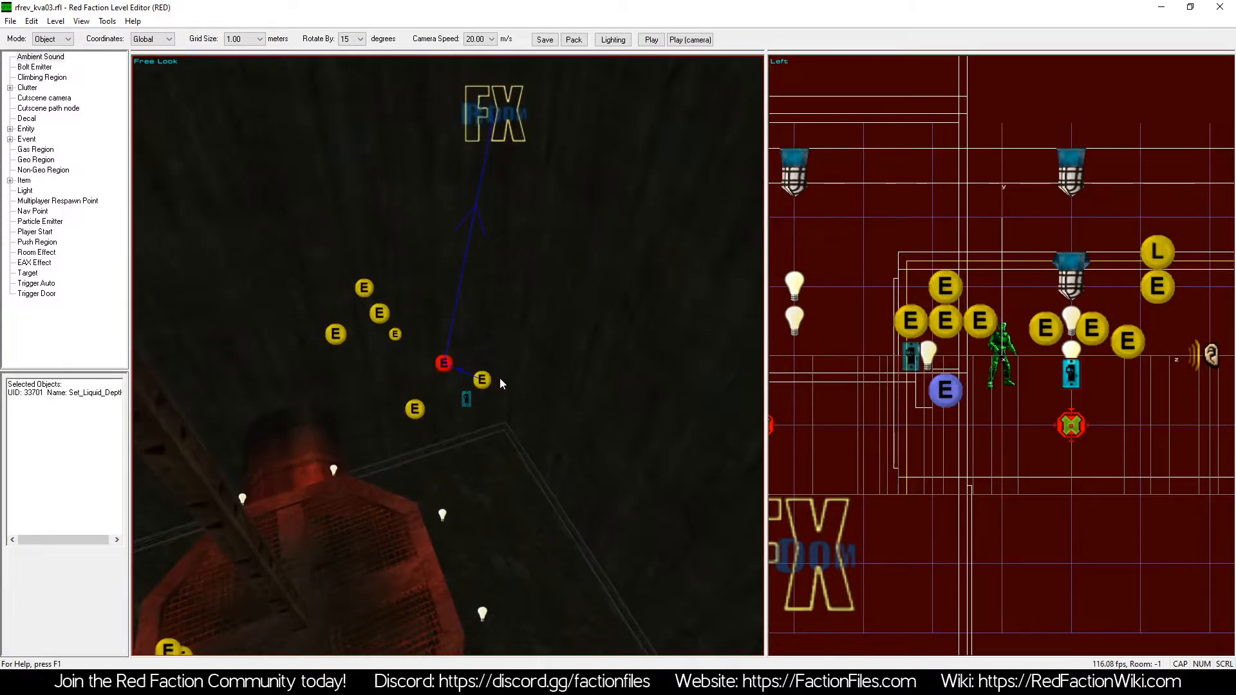
key("KP_8")
key("a")
left_click(500, 321)
key("z")
key("z")
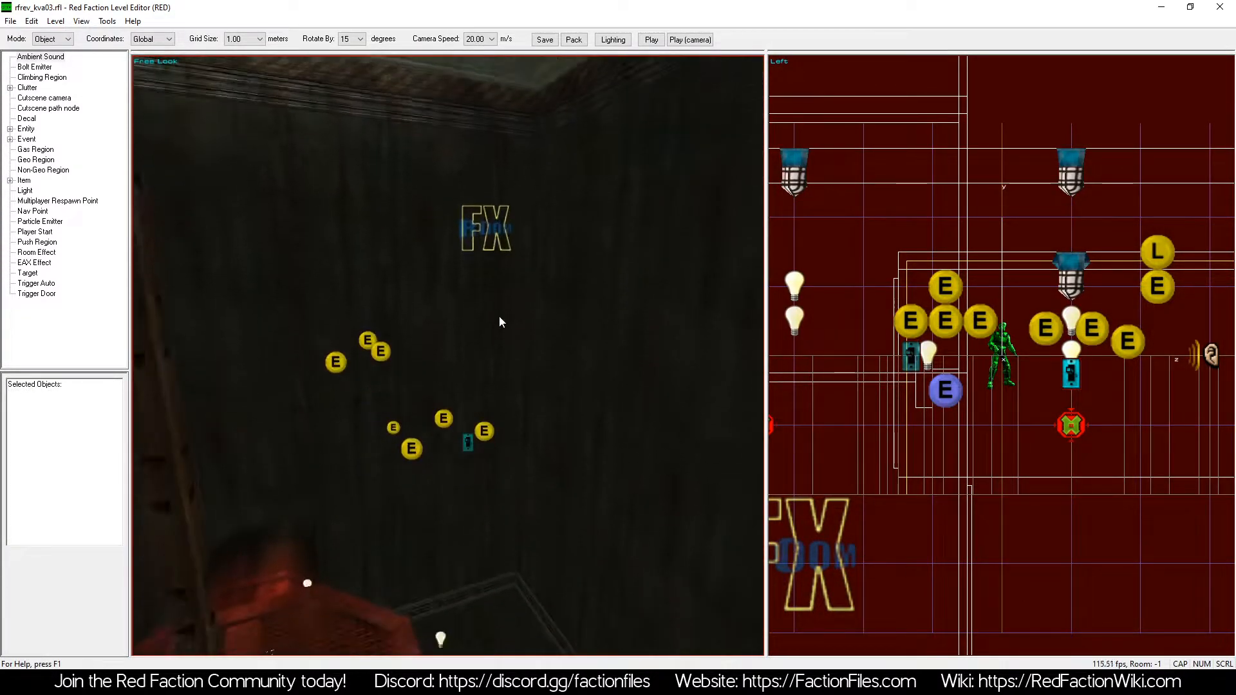
Select the Trigger Auto beside Goal_Check and follow its link to the nearby Delay event.
left_click(527, 554)
key("KP_2")
key("a")
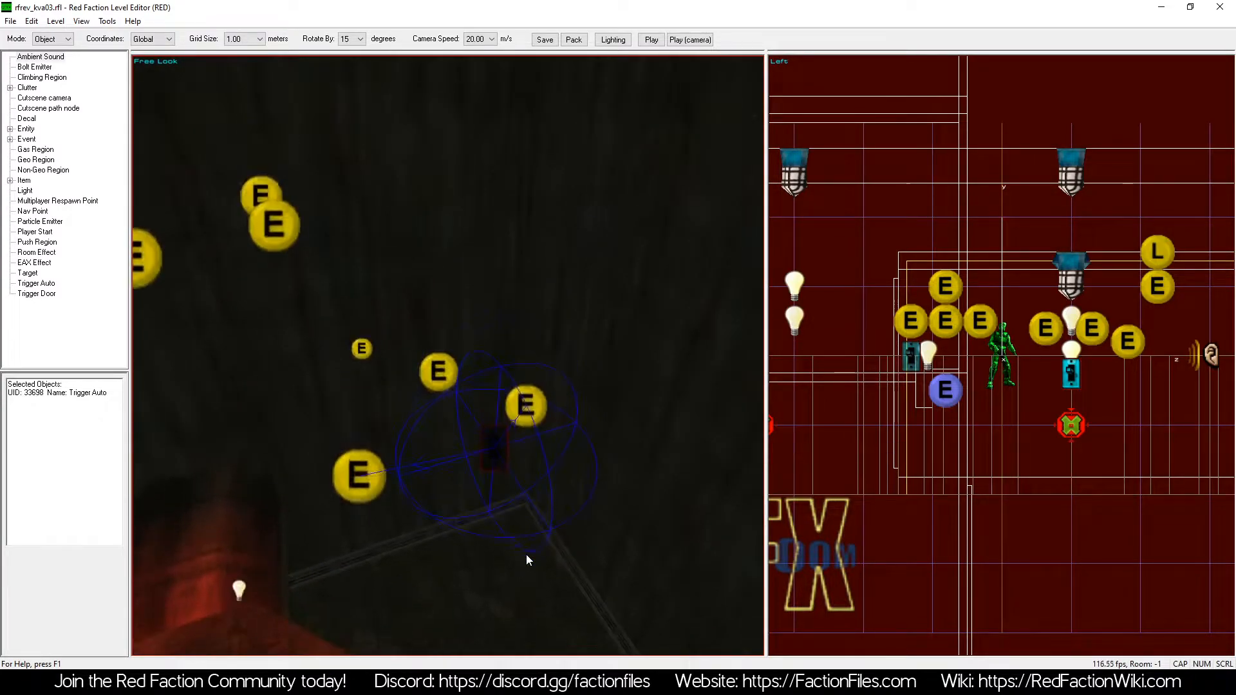
left_click(484, 400)
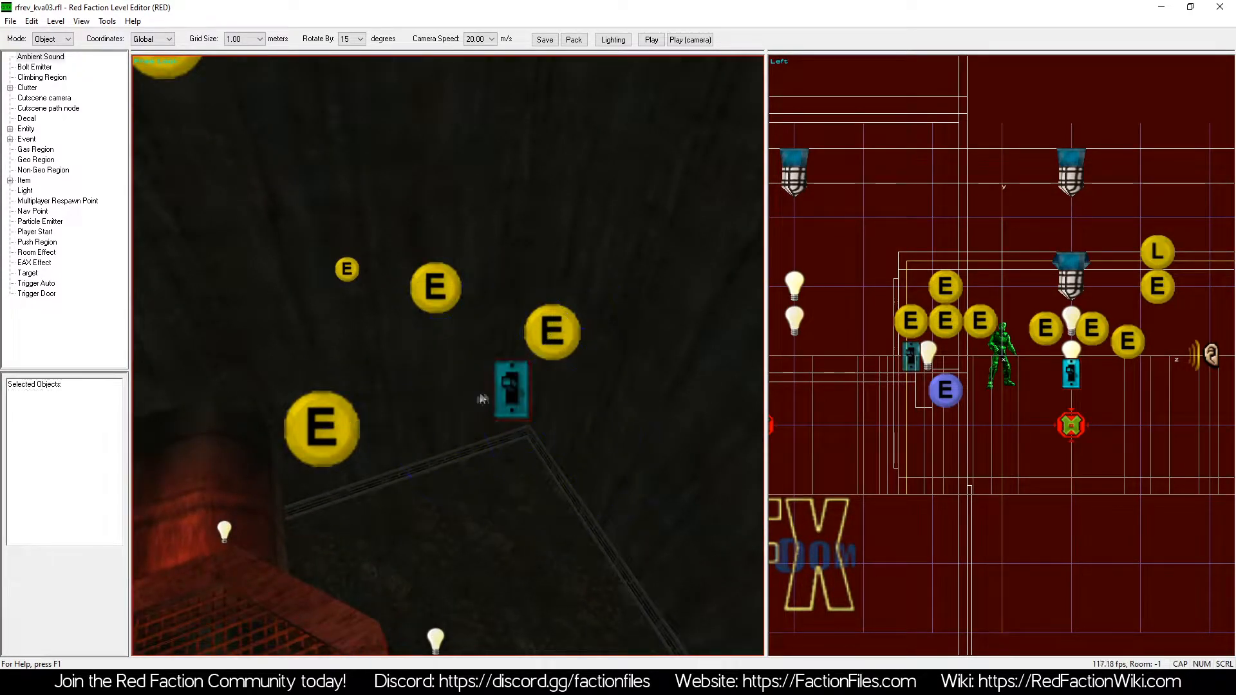
left_click(519, 388)
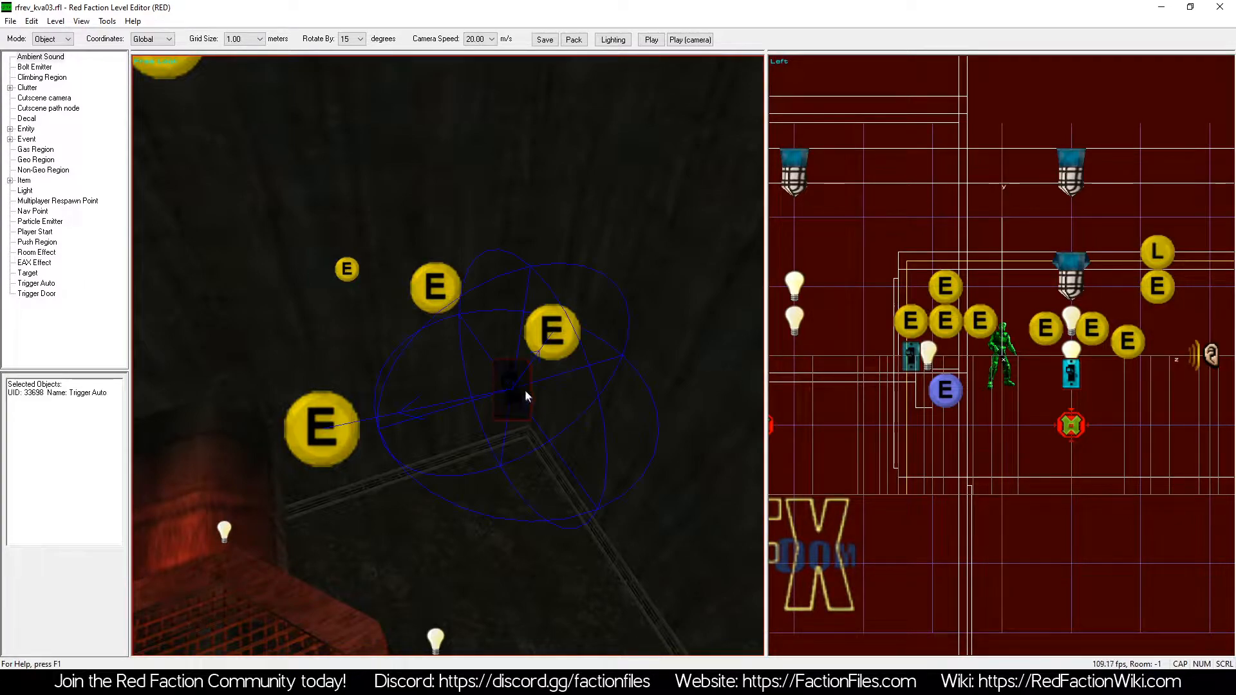
left_click(324, 426)
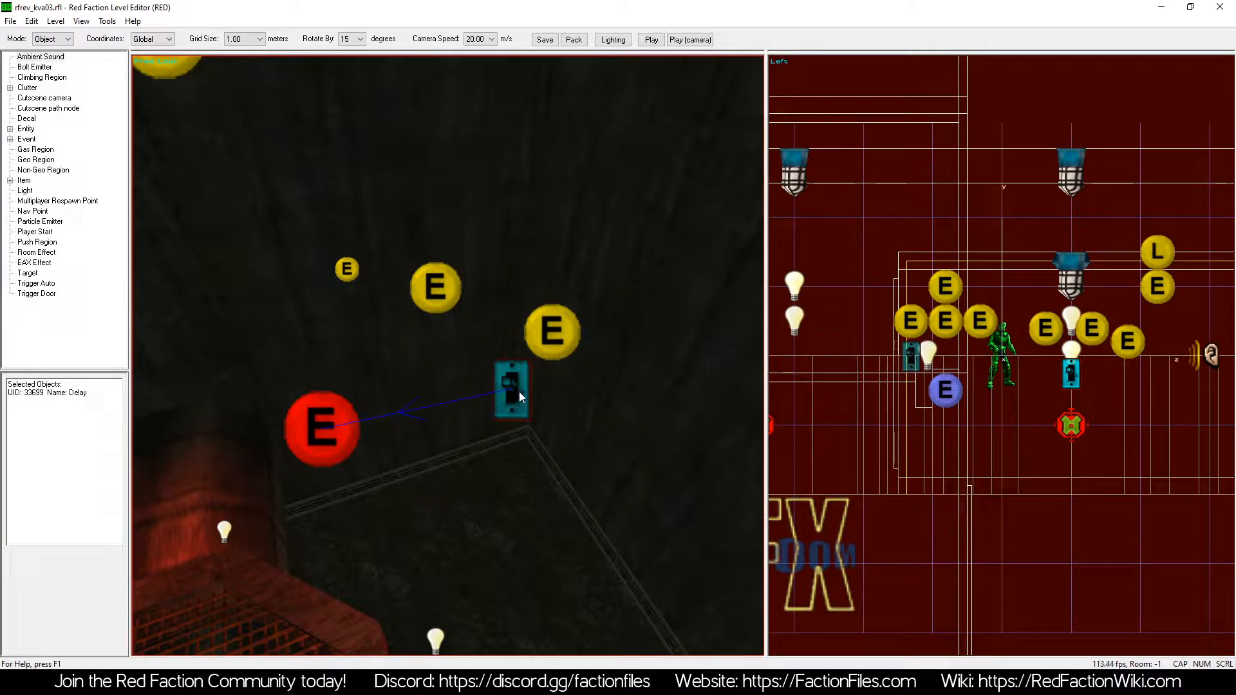
Trace the Trigger Auto's other link through Goal_Check to the Set_Liquid_Depth event.
left_click(517, 386)
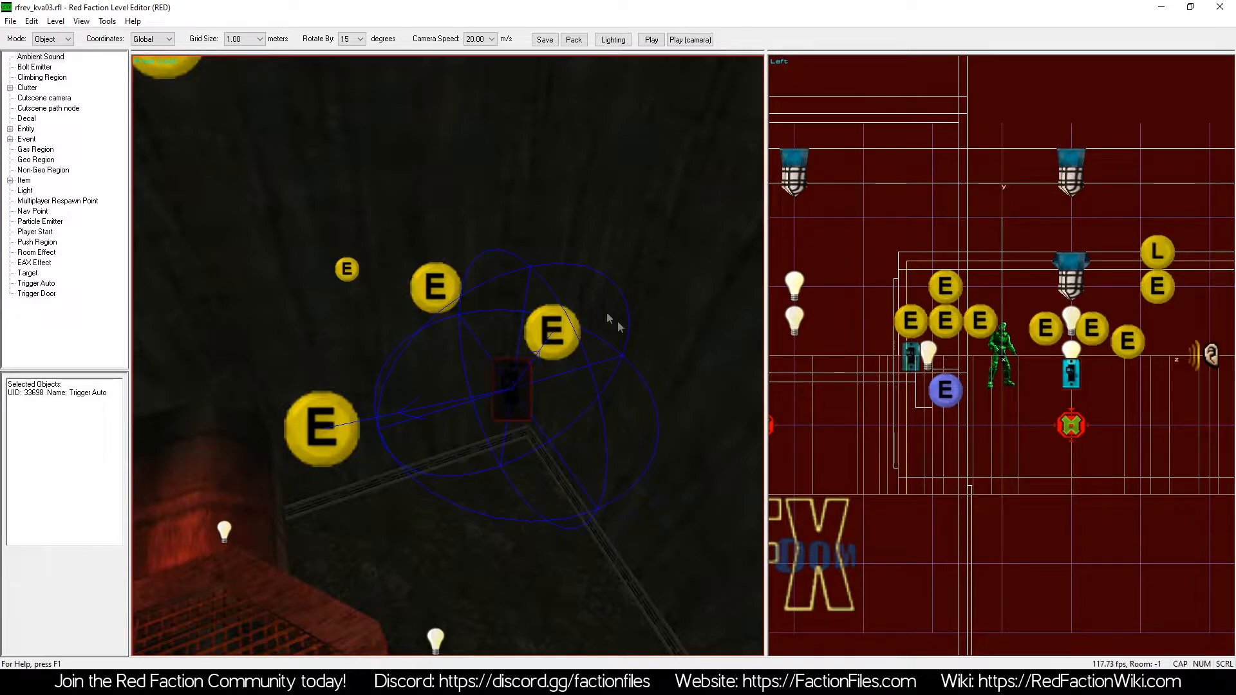
left_click(548, 345)
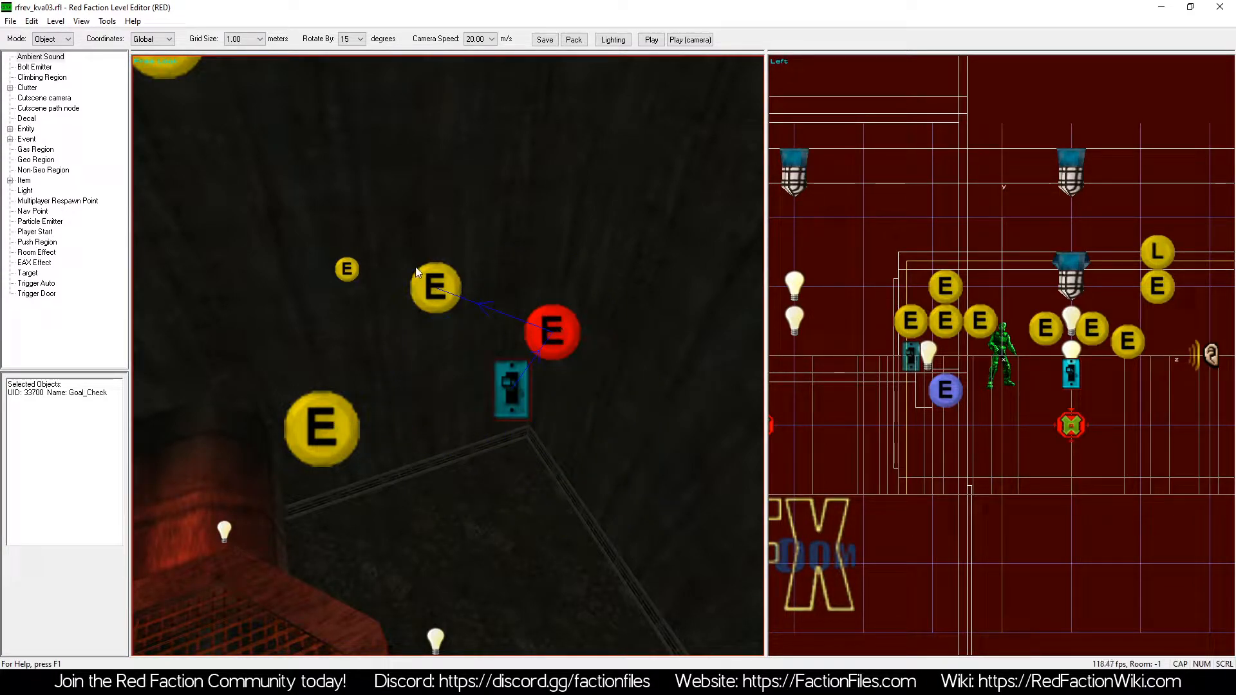
left_click(438, 278)
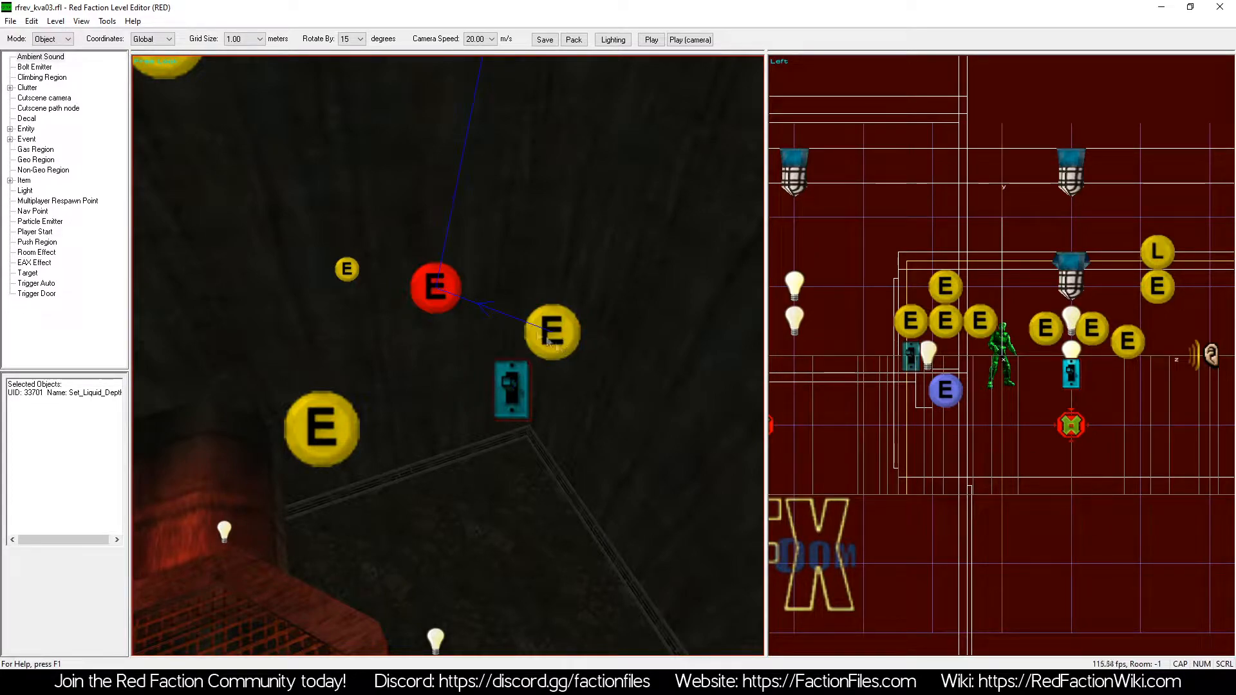
Alternate between the Trigger Auto and its linked Delay event to examine their connection.
left_click(508, 385)
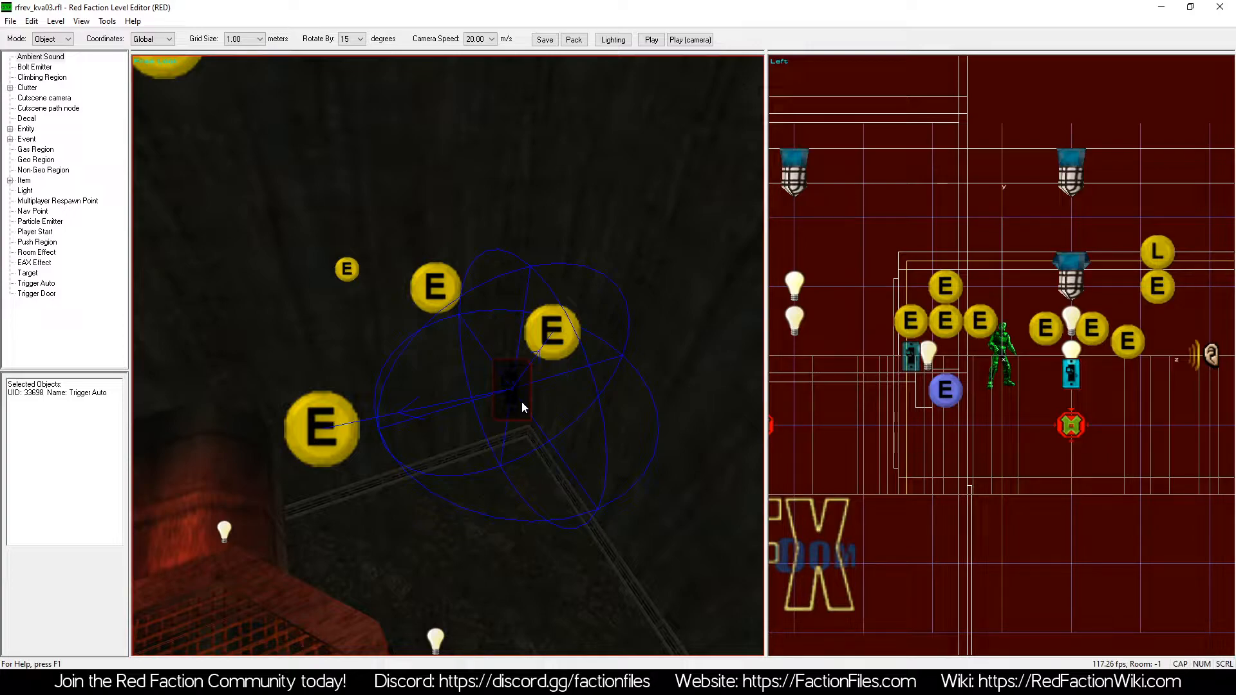
left_click(501, 388)
left_click(505, 390)
left_click(318, 417)
left_click(513, 386)
left_click(326, 435)
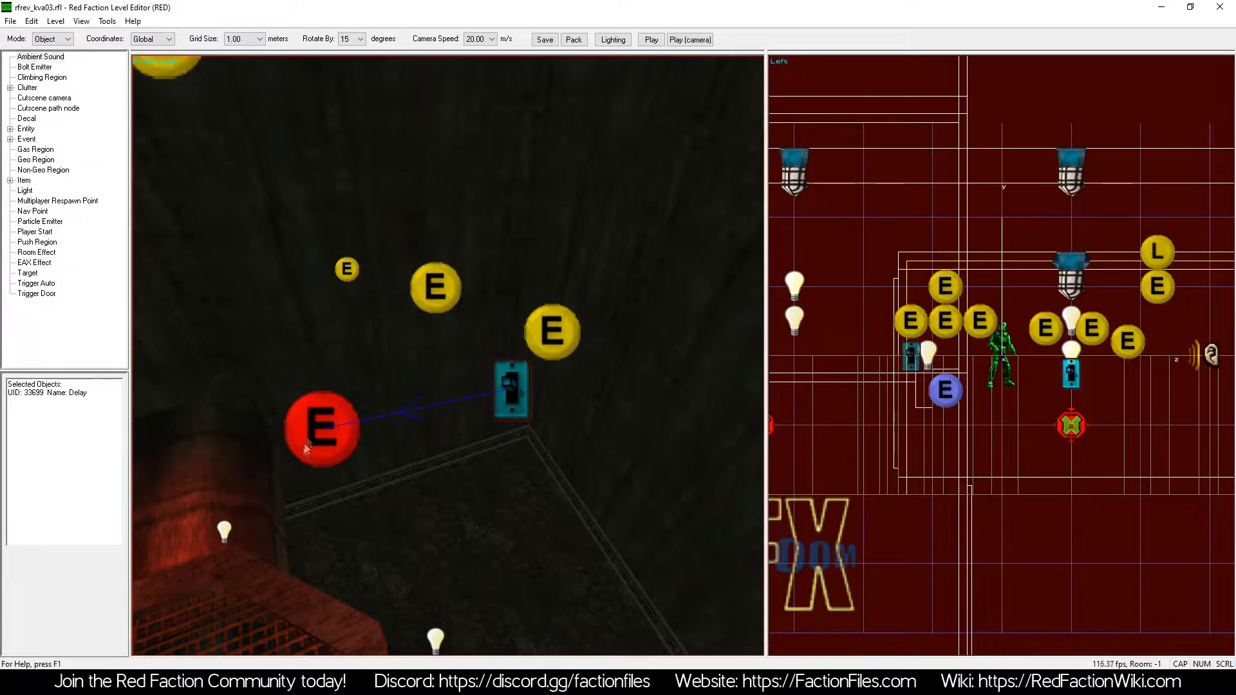
Retrace the full chain by selecting the Trigger Auto, its Delay event, Goal_Check and the linked Set_Liquid_Depth event.
left_click(523, 400)
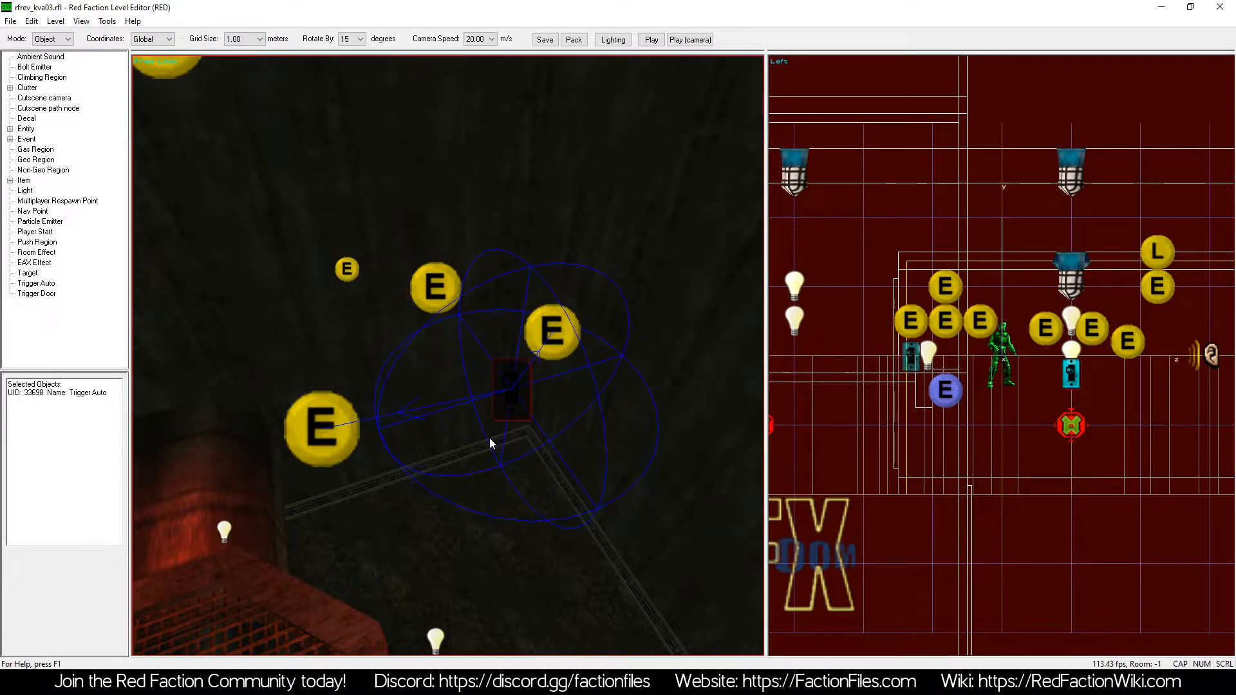
left_click(522, 404)
left_click(514, 390)
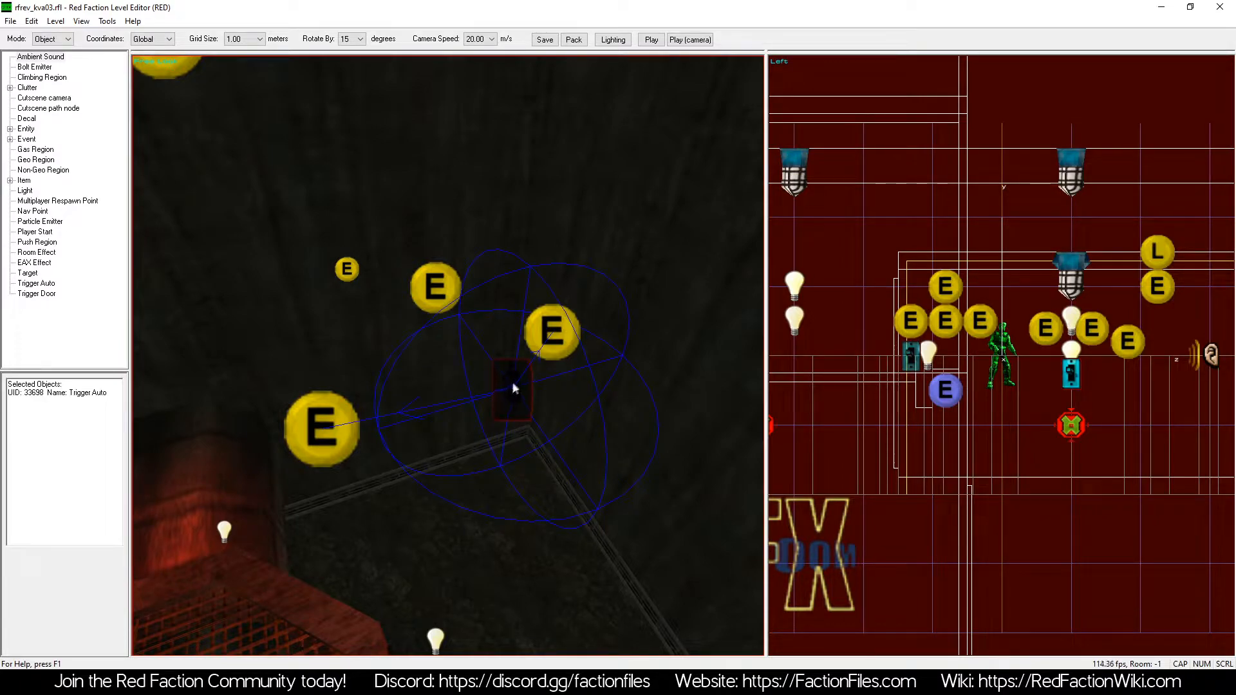
left_click(325, 425)
left_click(555, 333)
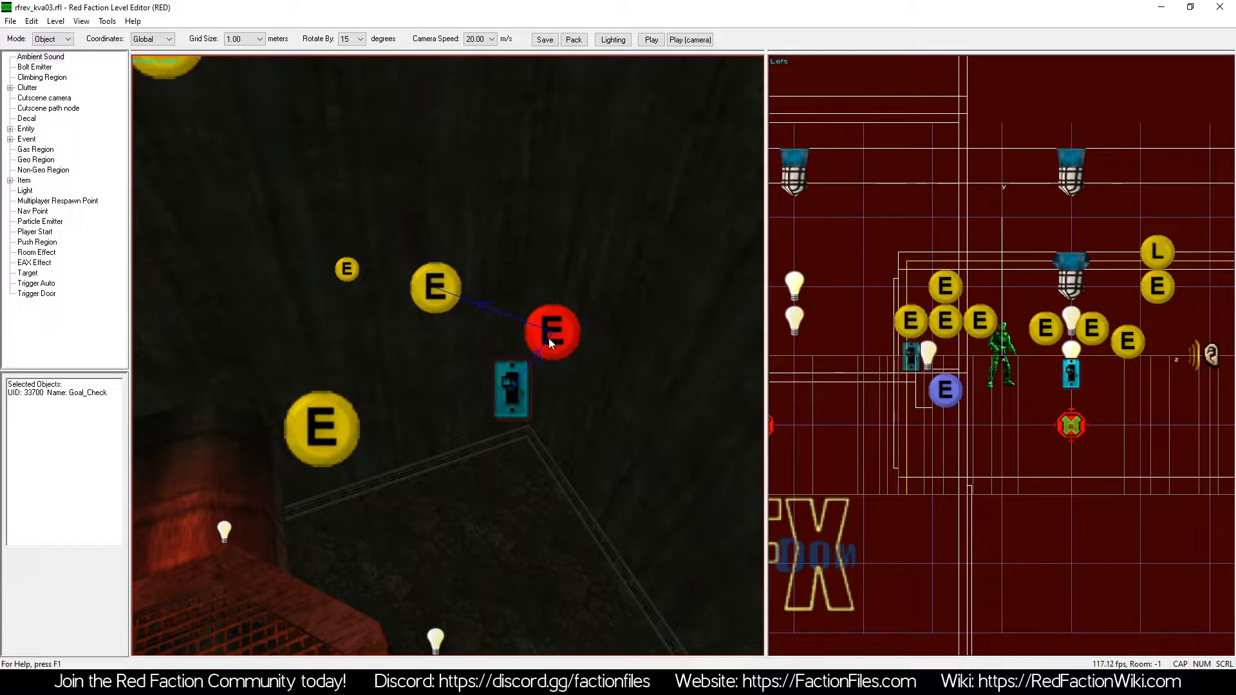
left_click(436, 281)
Fly the camera out of the pool to the Manual Valve Access console and its trigger.
scroll(452, 298, "down", 5)
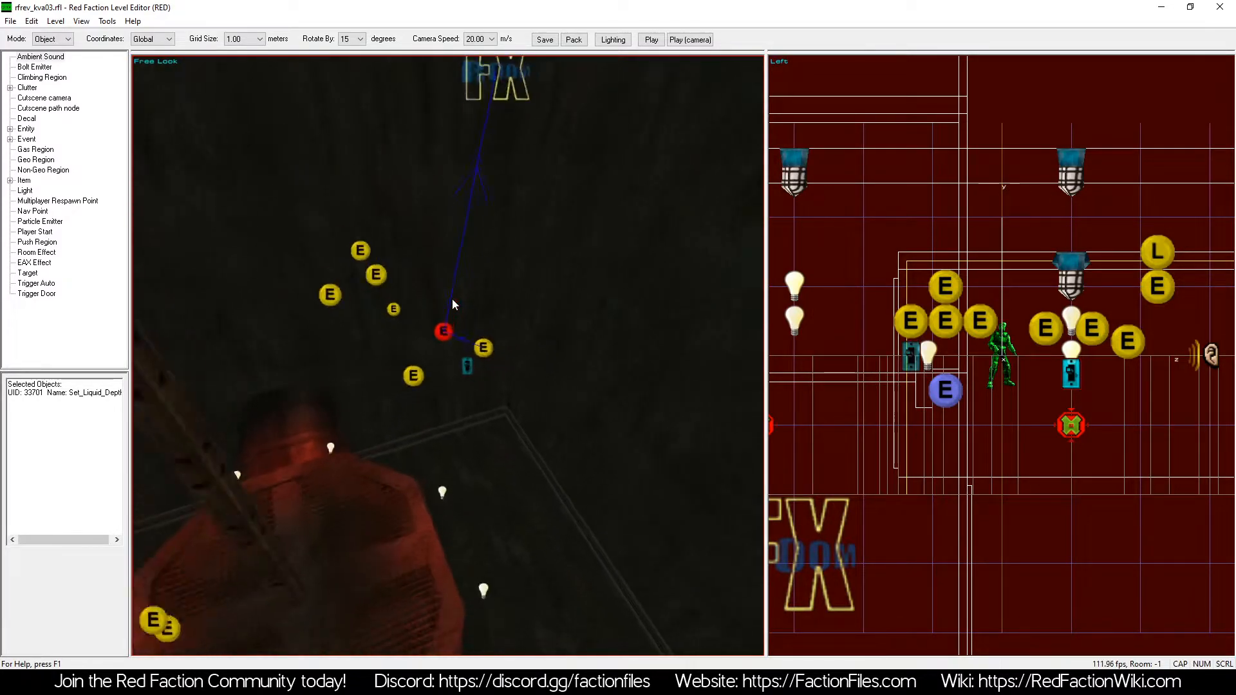
scroll(452, 299, "down", 10)
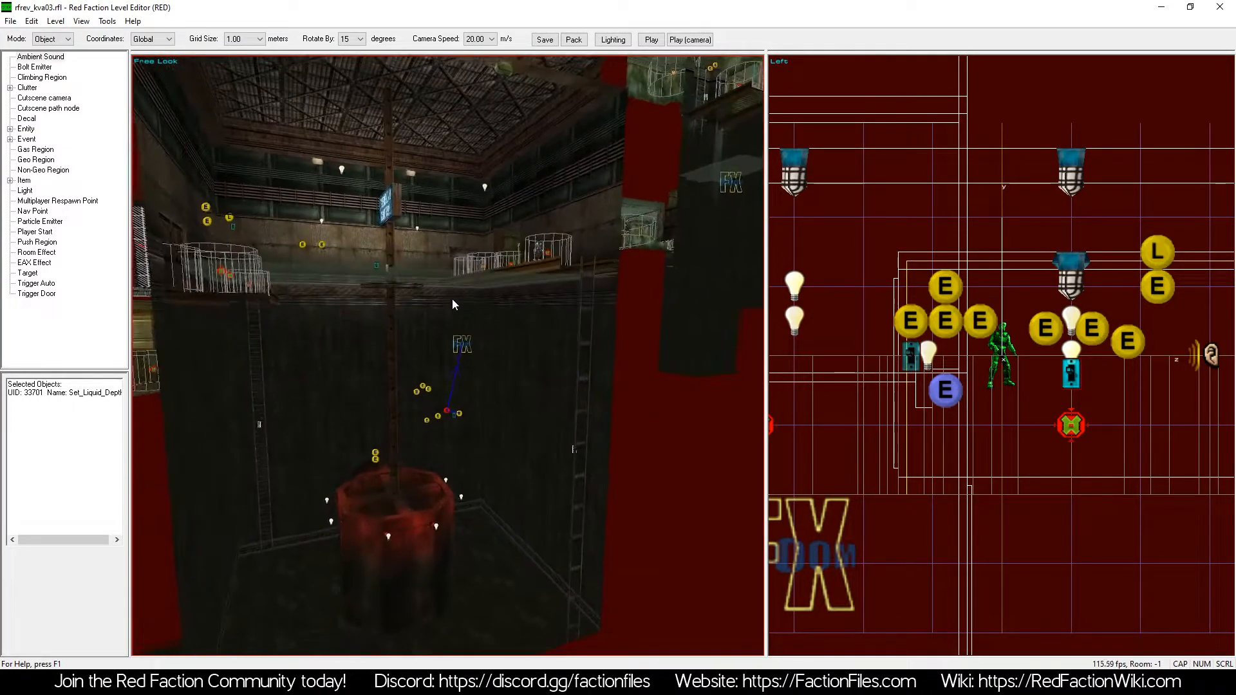
scroll(452, 299, "down", 10)
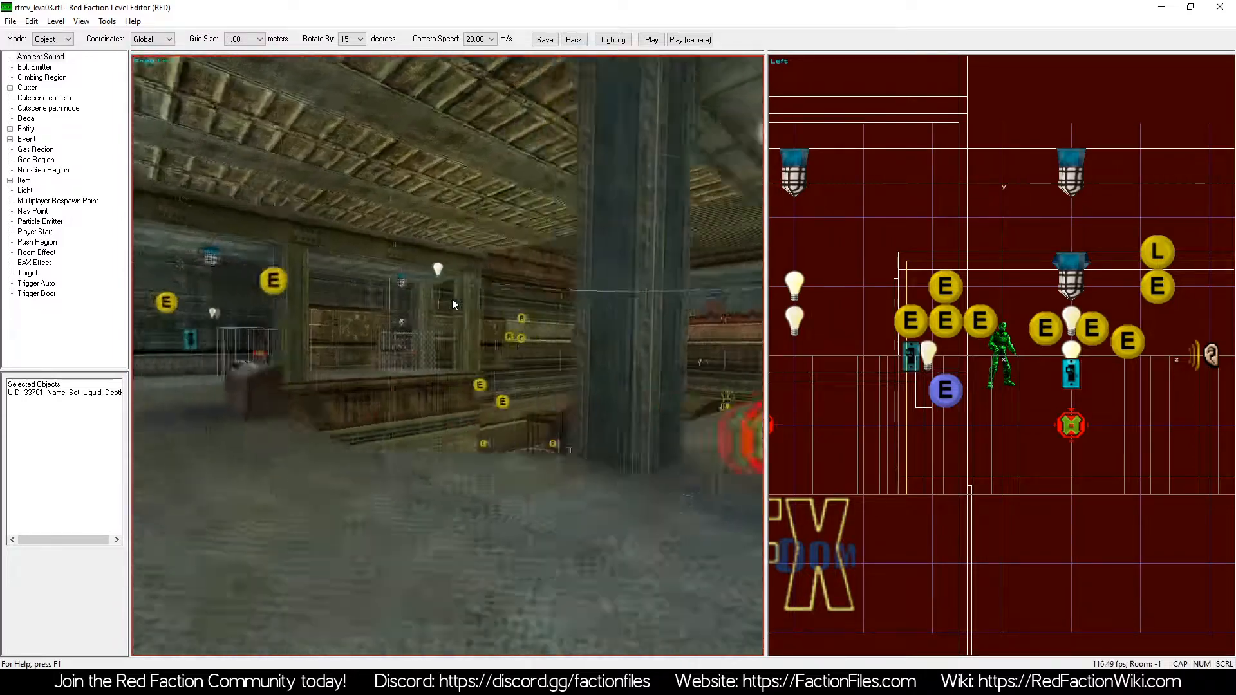
key("a")
key("KP_6")
key("a")
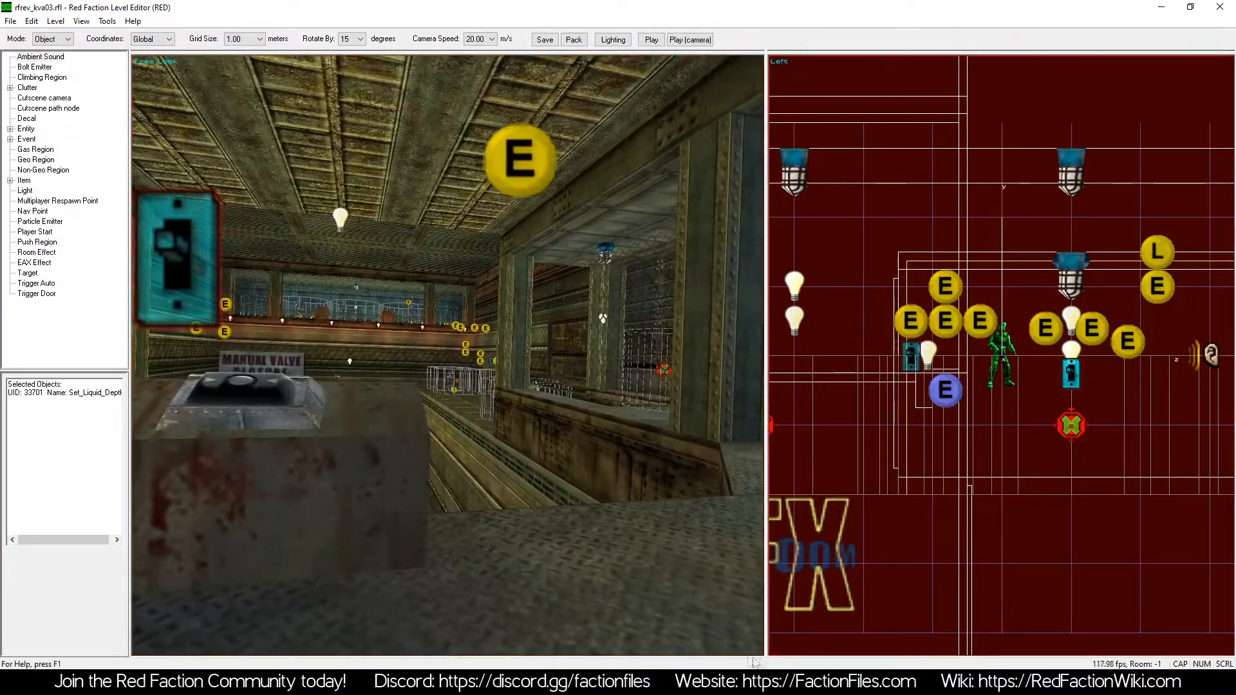
Switch to the other level editor window with rfrev_kva03broke.rfl open.
left_click(723, 646)
left_click(712, 683)
left_click(575, 634)
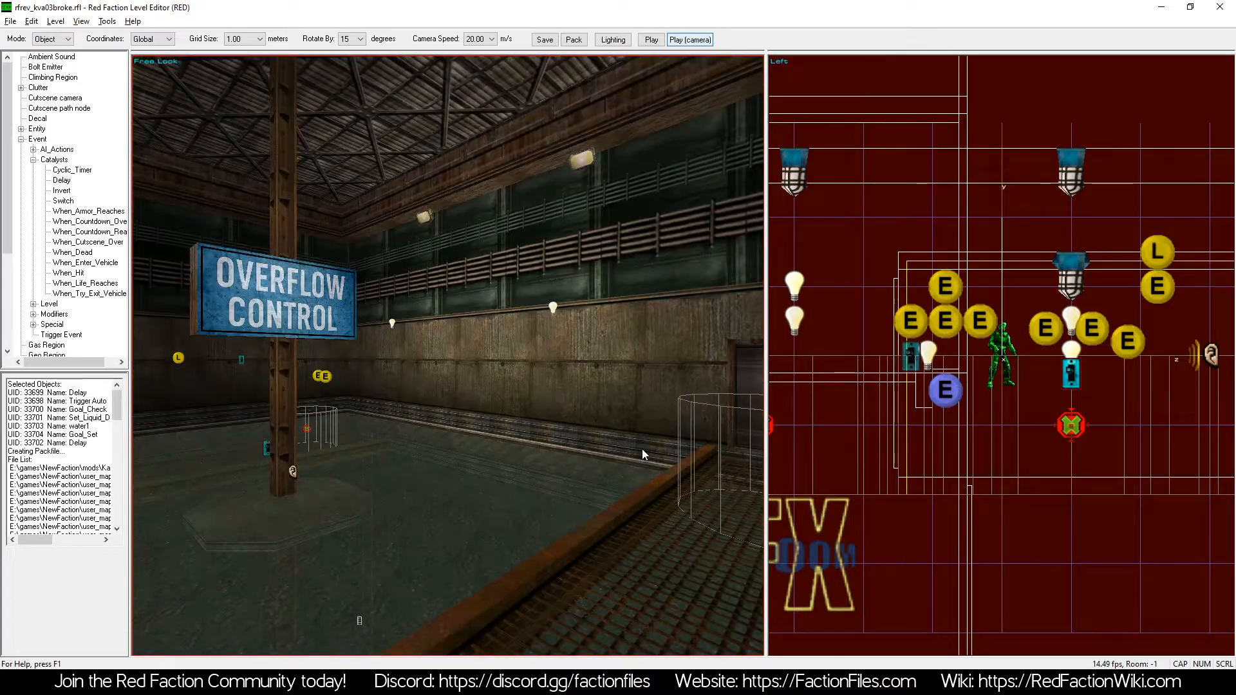
Fly the camera to the Manual Valve Closure console and launch a playtest from the camera position.
key("z")
key("KP_6")
key("a")
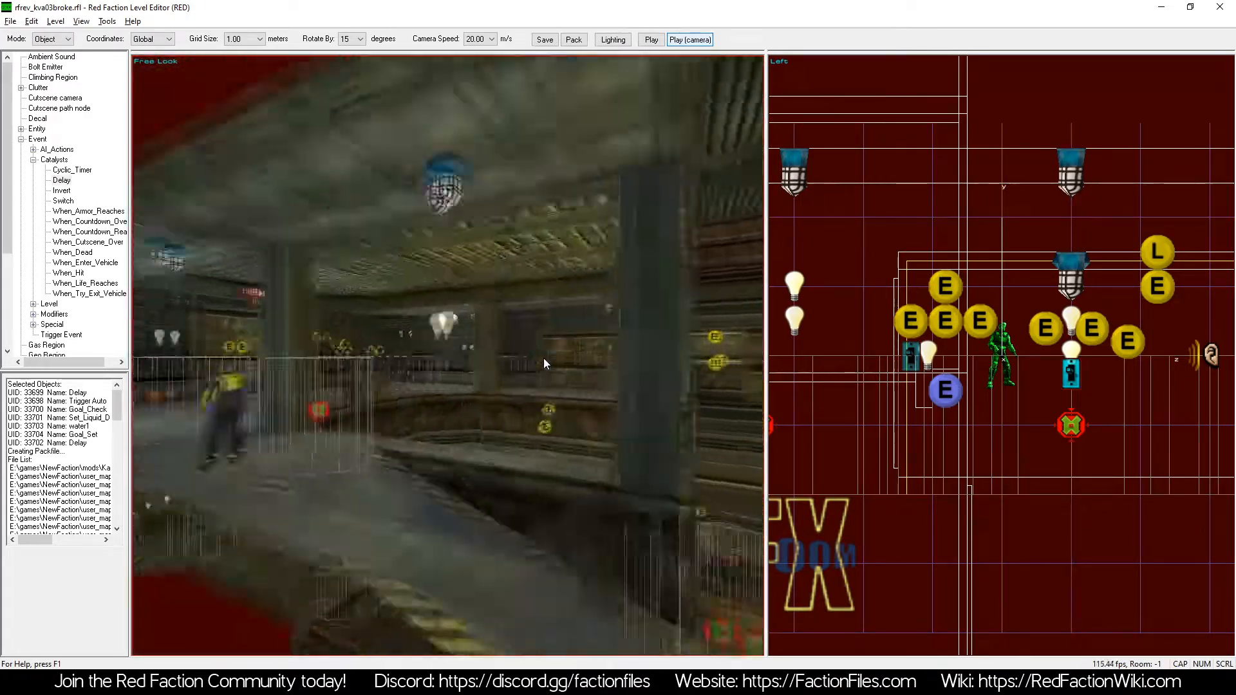
key("KP_6")
key("a")
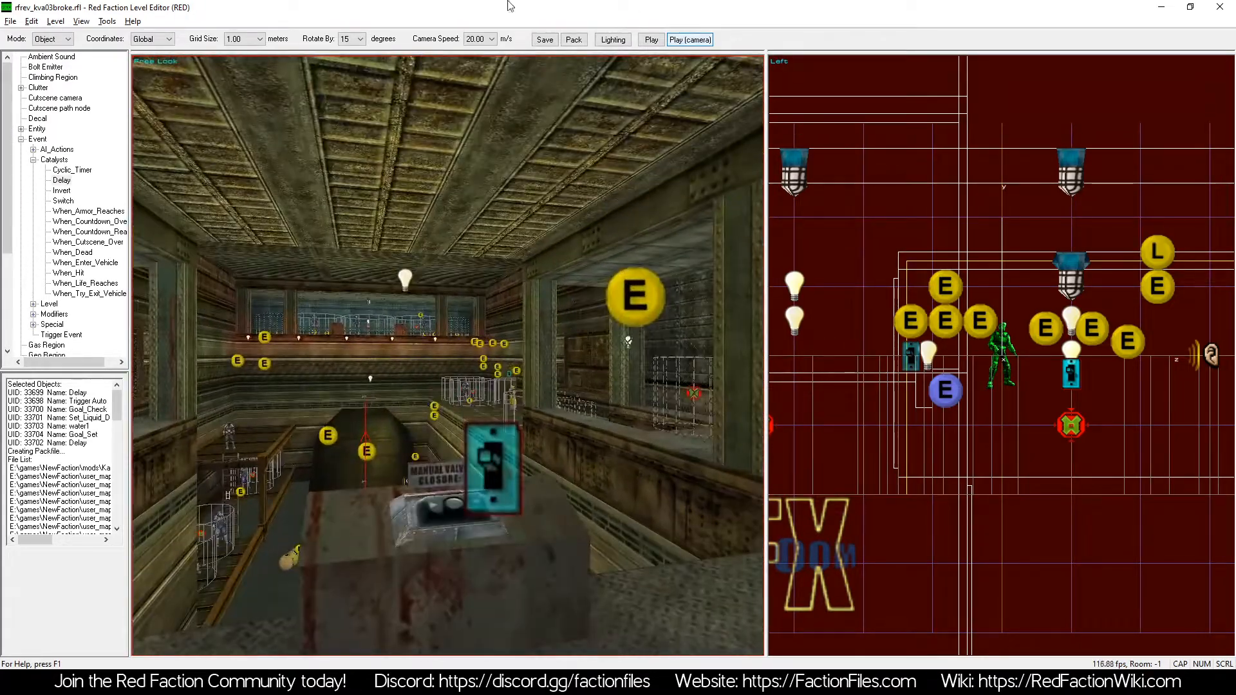
left_click(711, 40)
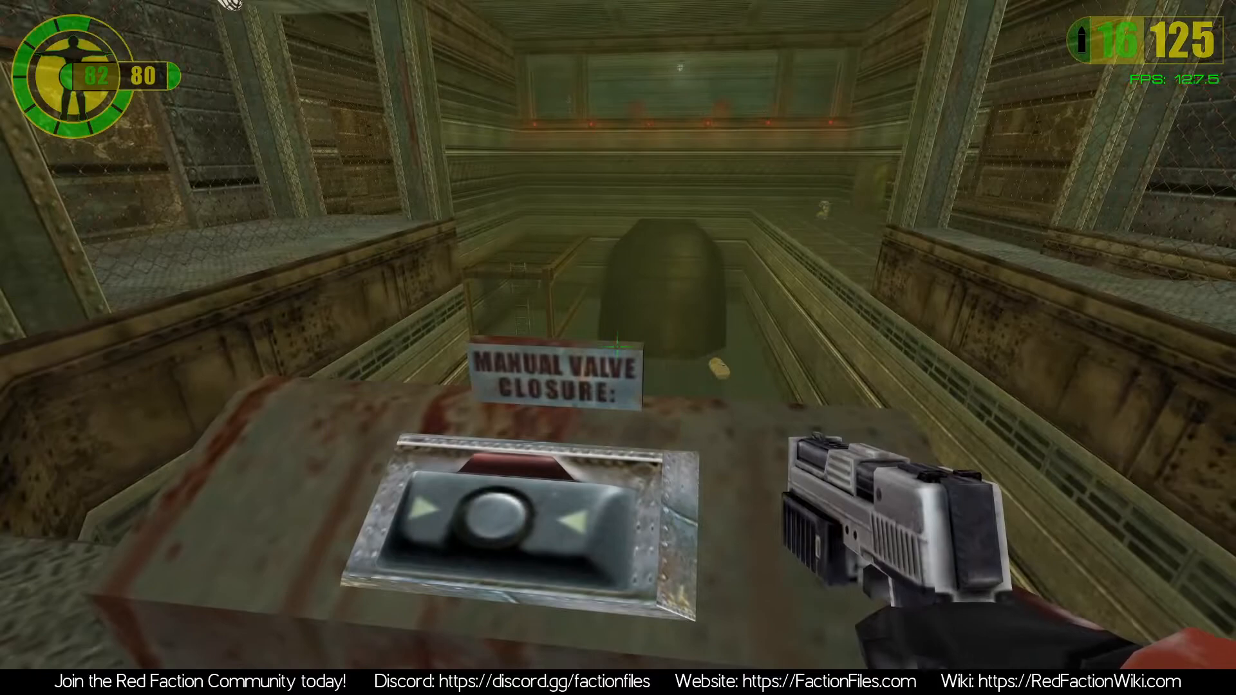
Playtest the pool beside the Manual Valve Closure console, examining the water level from the ledge and among the floating barrels.
key("a")
key("w")
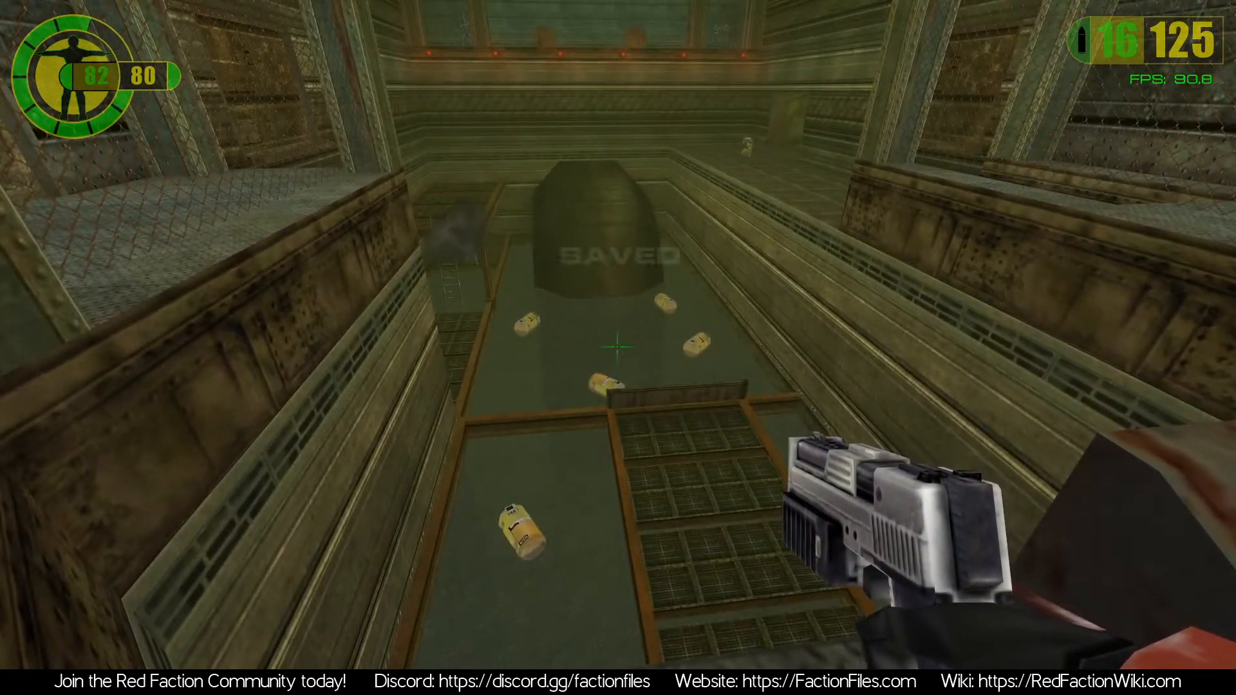
key("s")
key("w")
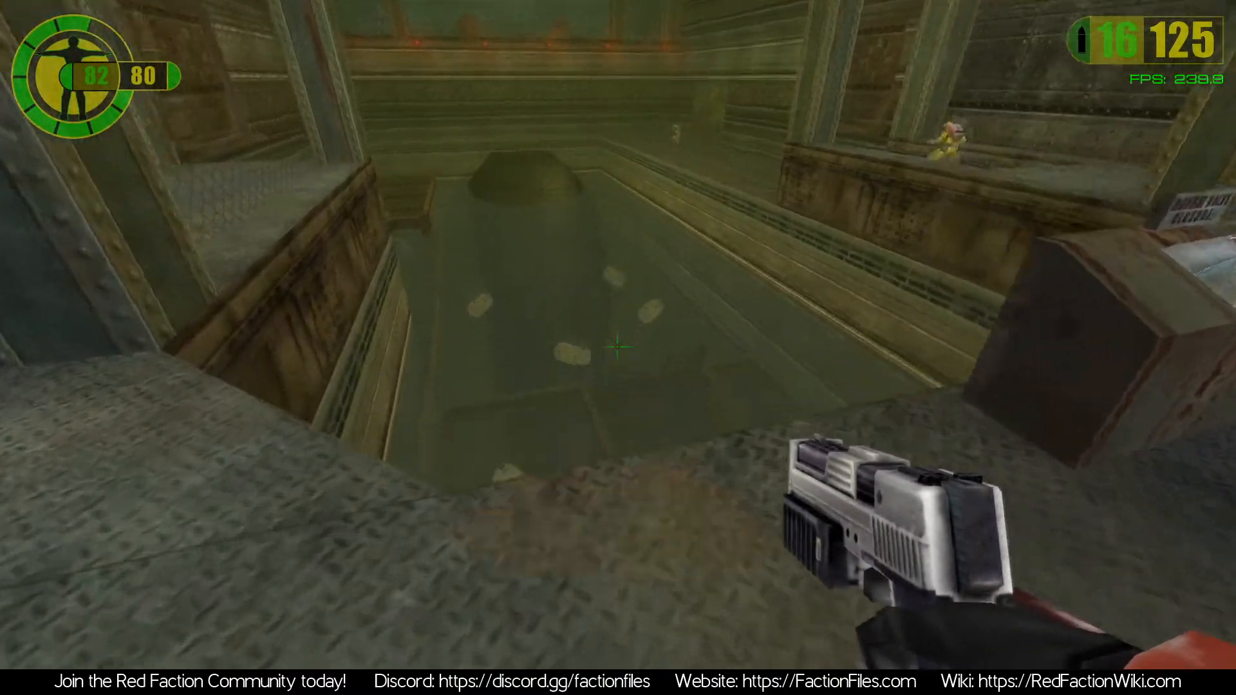
key("w")
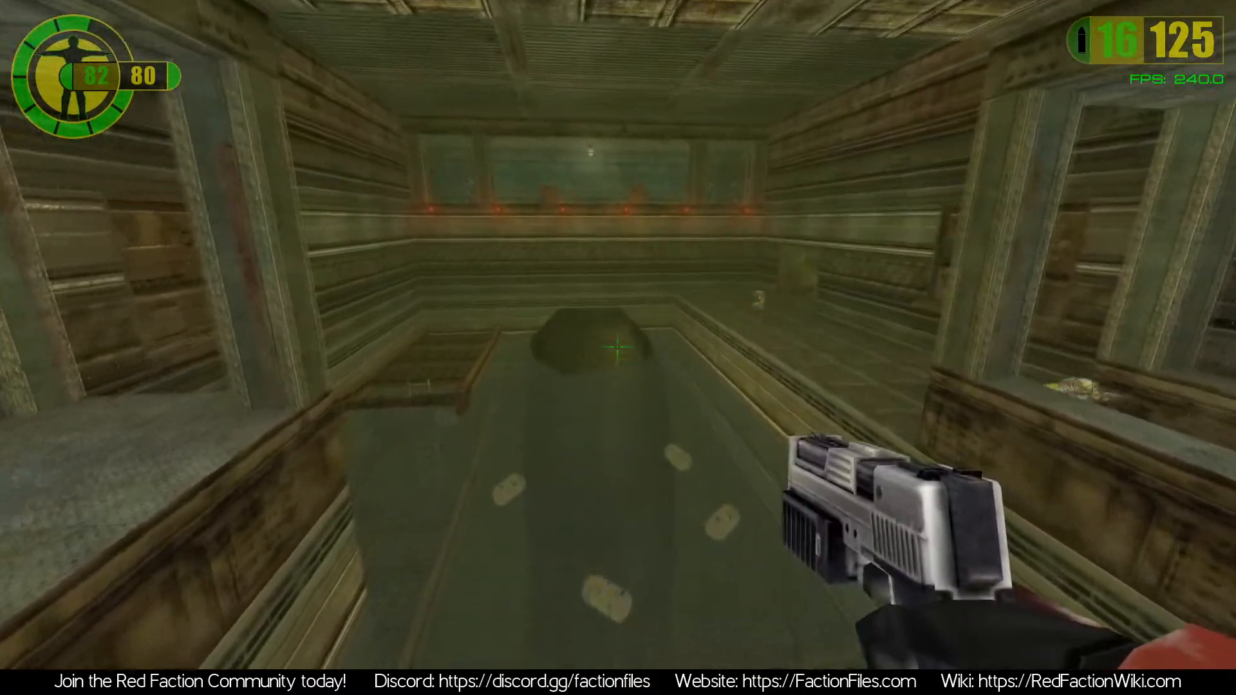
key("w")
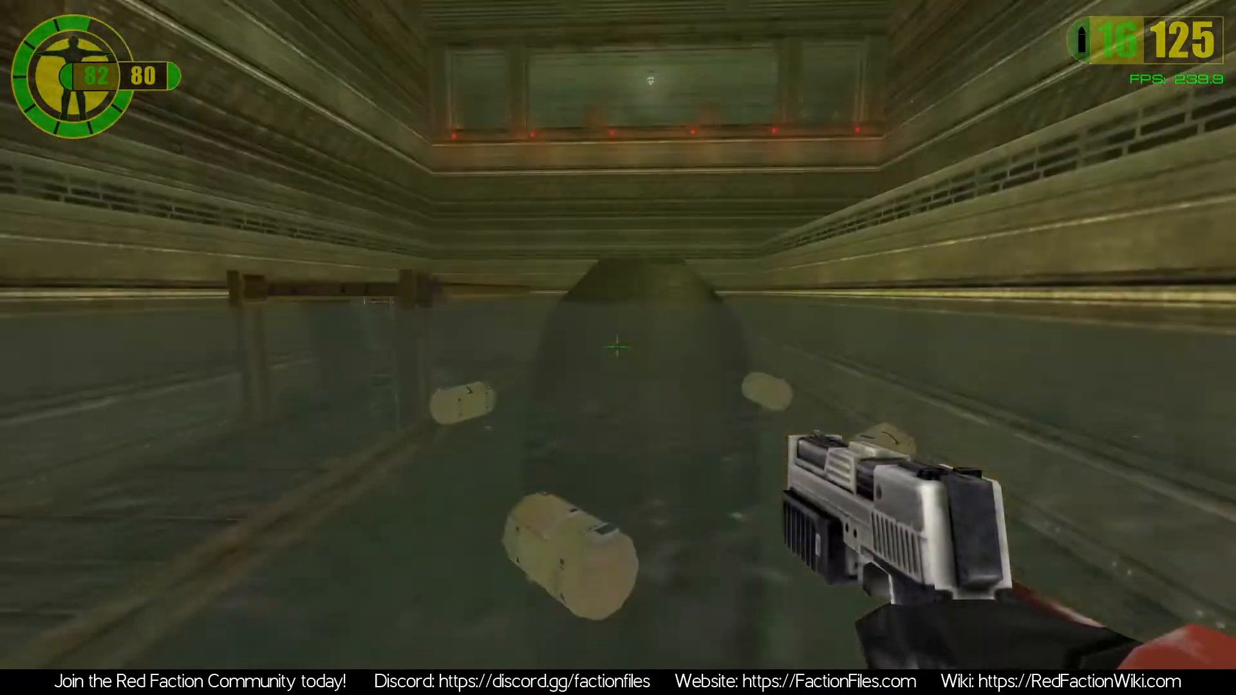
key("w")
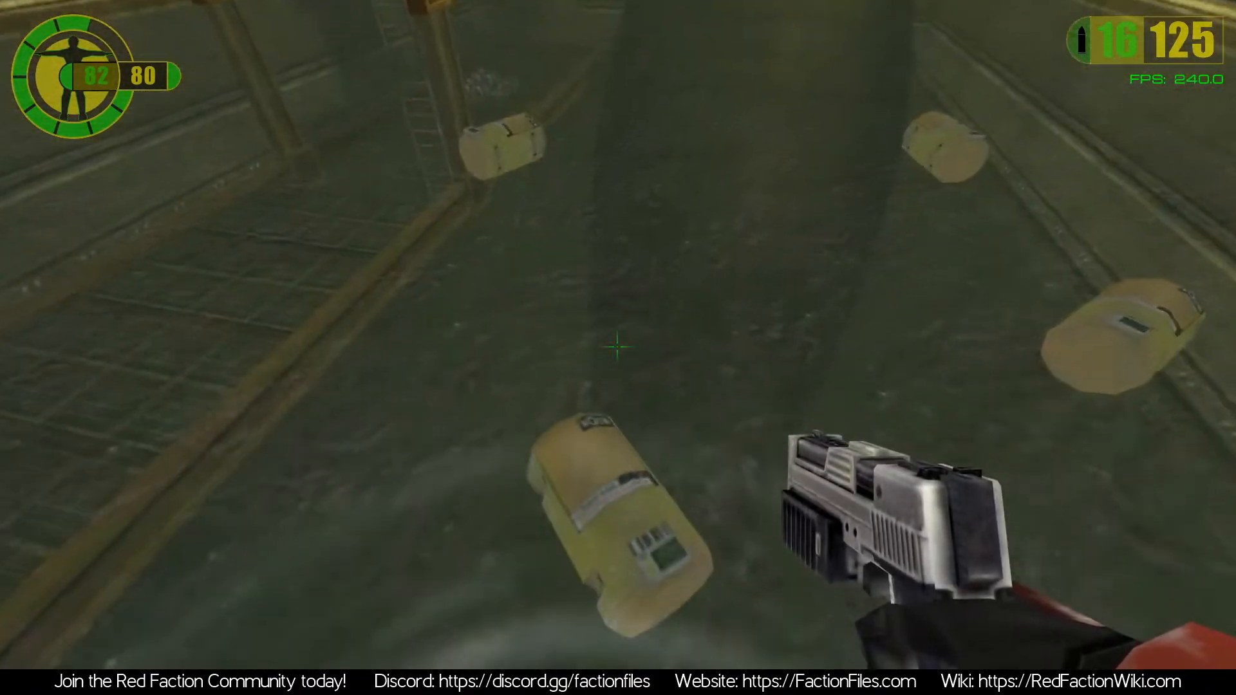
key("w")
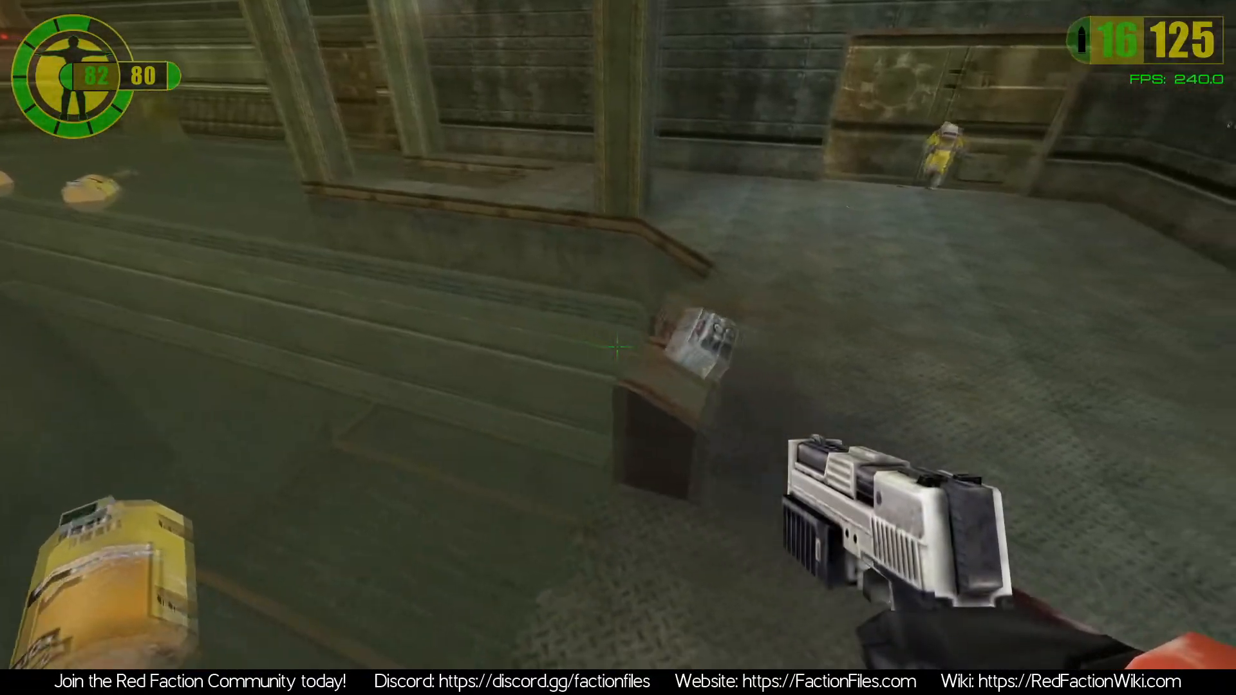
End the playtest with the quit console command and return to the level editor.
key("grave")
type("quit")
key("Return")
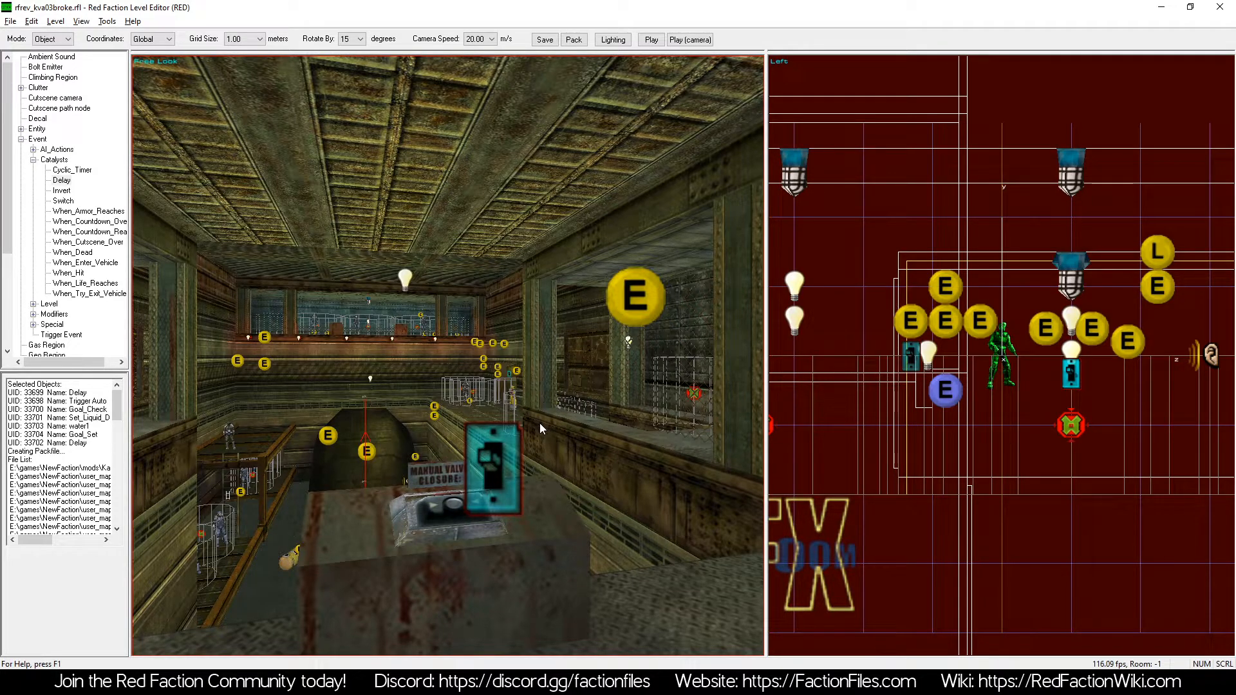
Pull the camera back from the Manual Valve Closure console to examine the events and trigger around it.
key("Up")
key("Down")
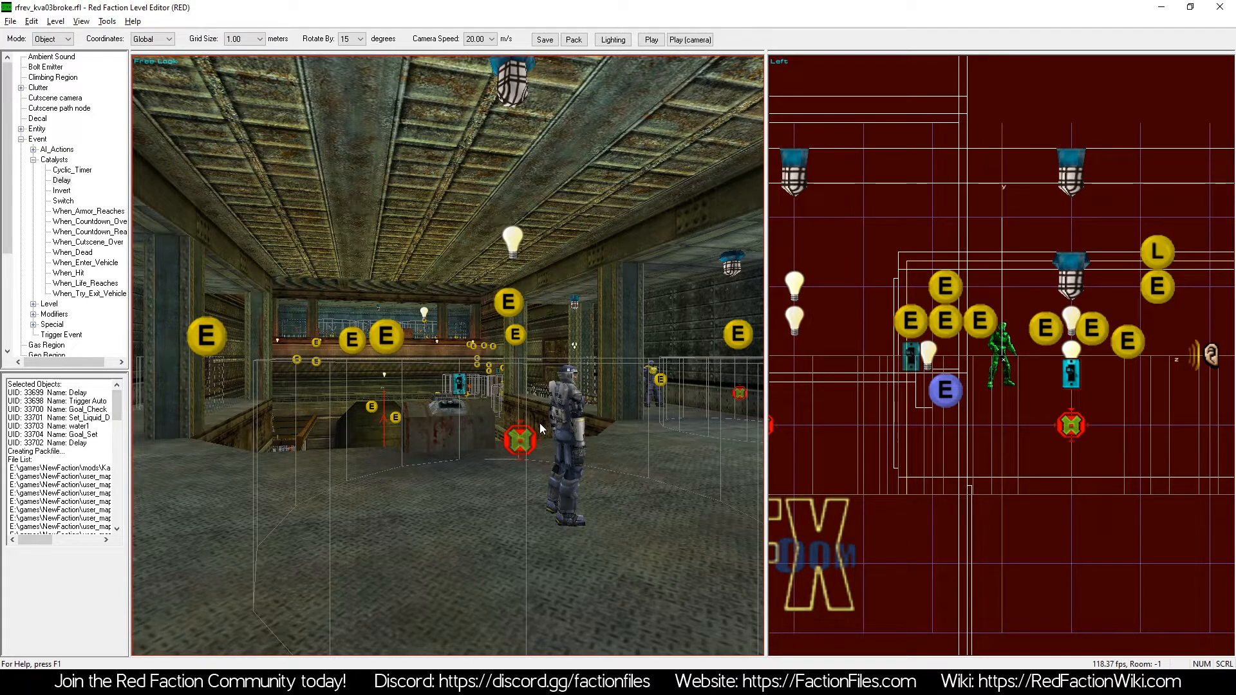
key("z")
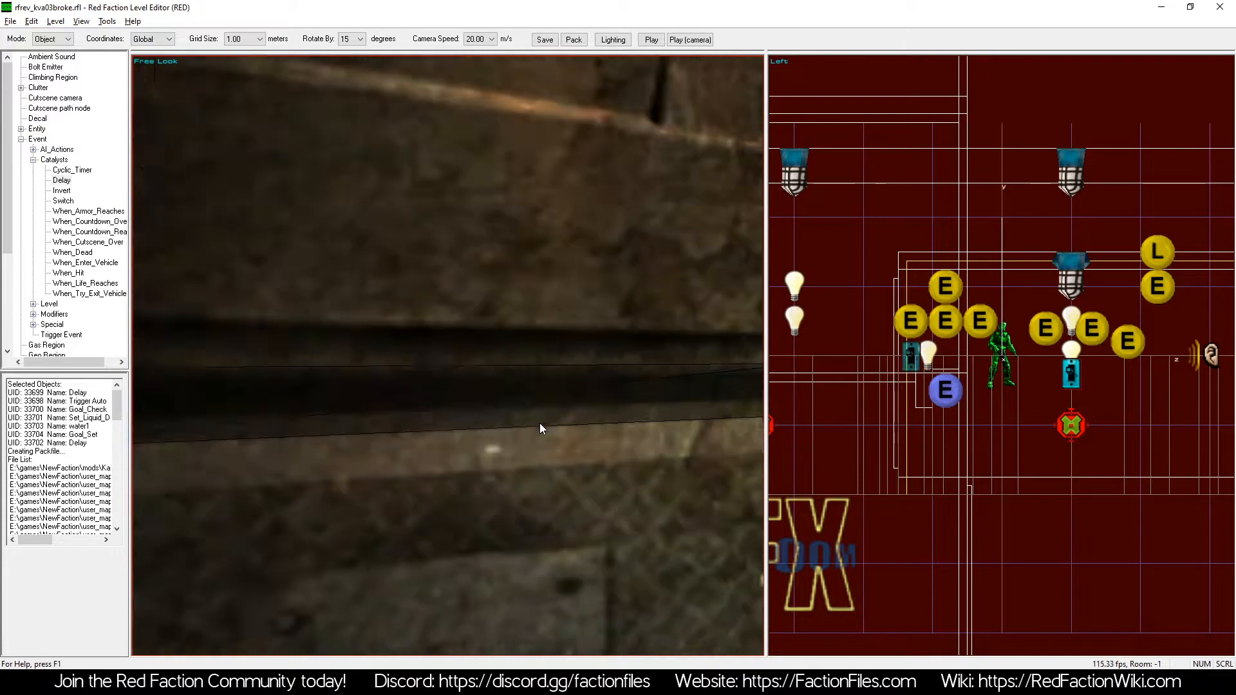
key("z")
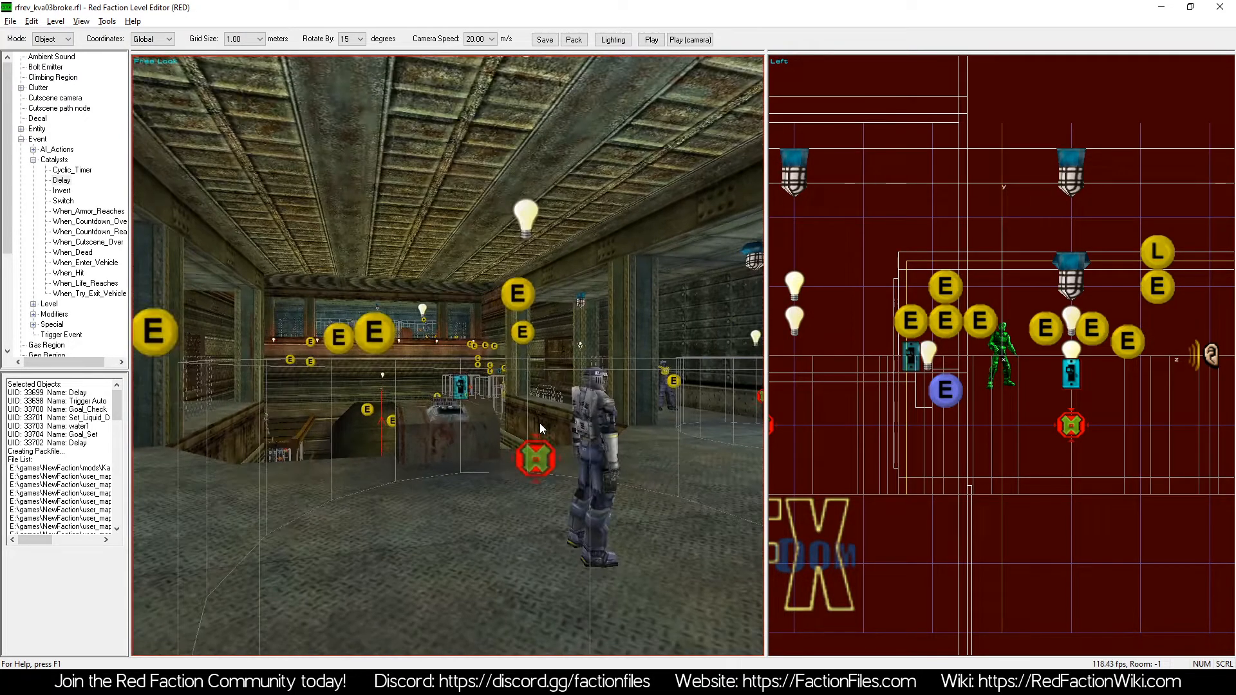